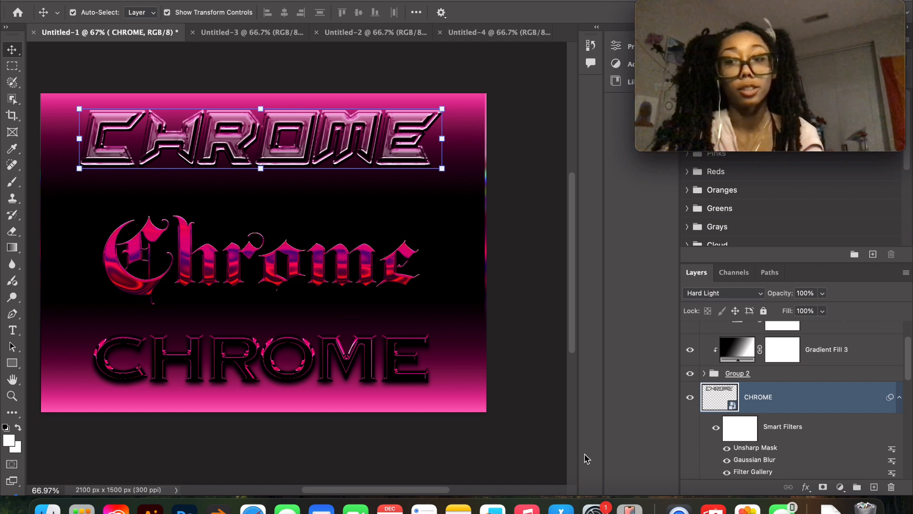
- Switch to the Untitled-3 document and add a new empty layer above the CHROME text
scroll(864, 412, down, 8)
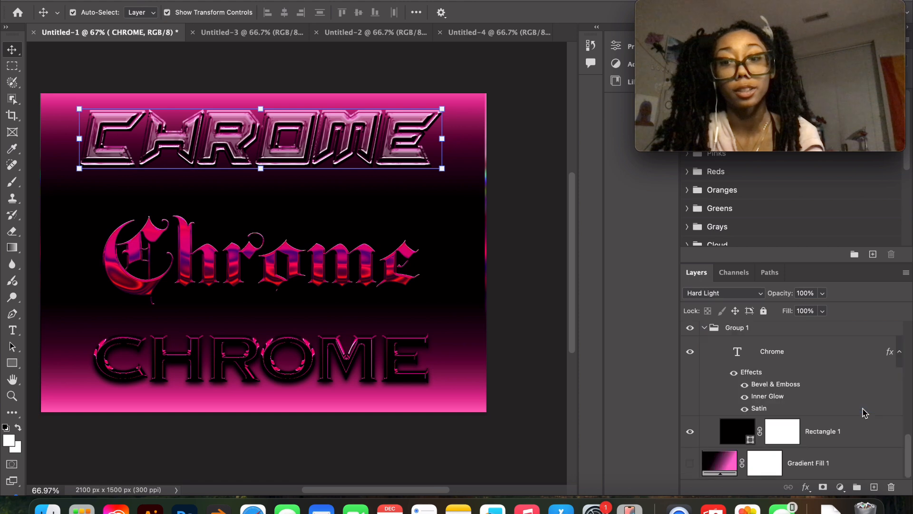
scroll(865, 412, up, 8)
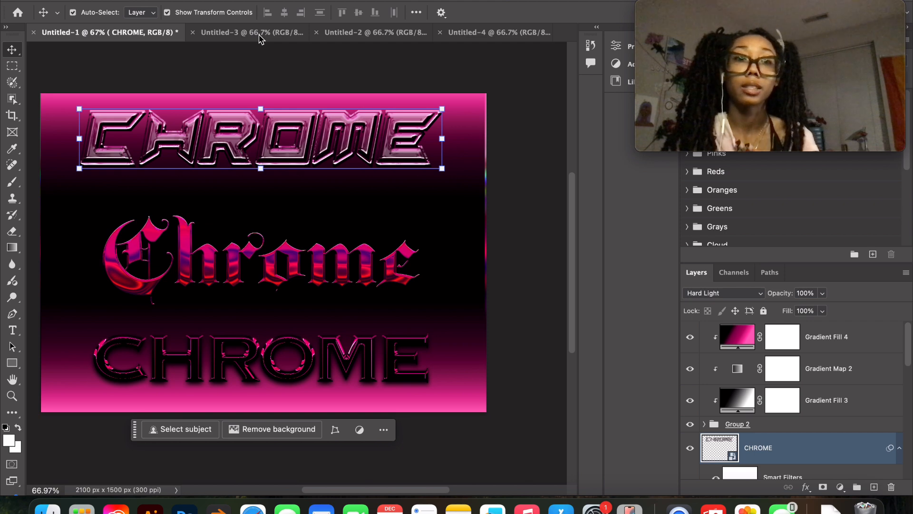
click(260, 33)
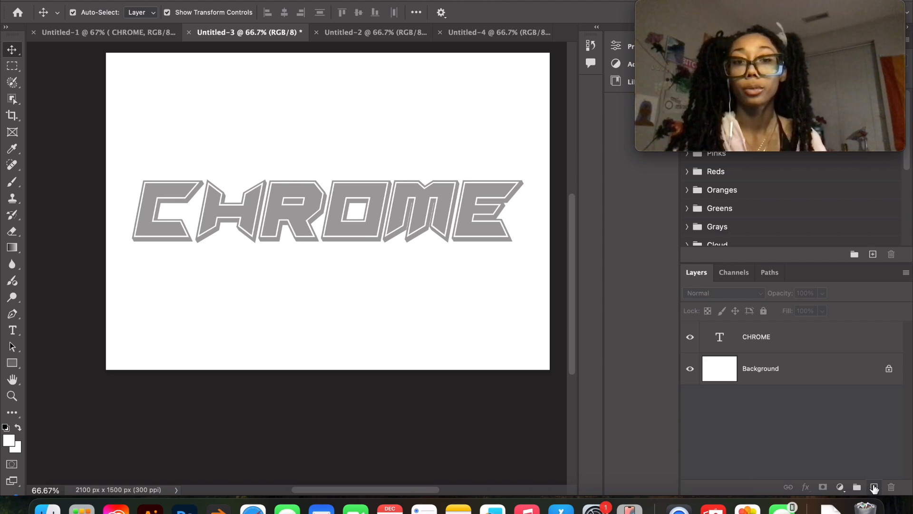
click(874, 487)
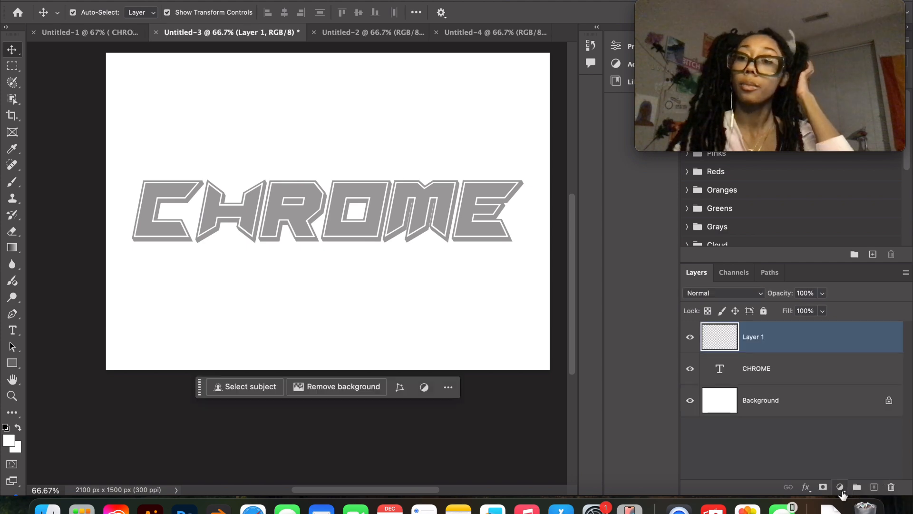
- Create a pattern fill using the third, pale blue pattern in the Water group
click(840, 487)
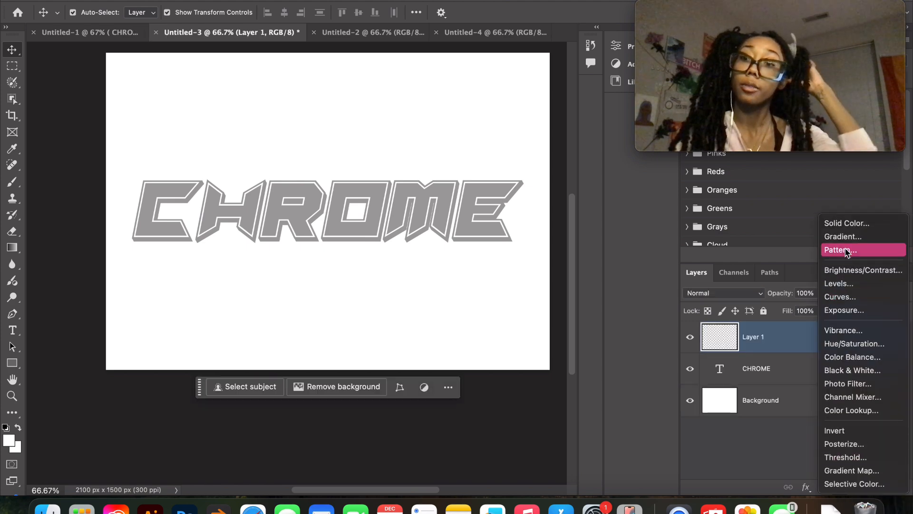
key(Escape)
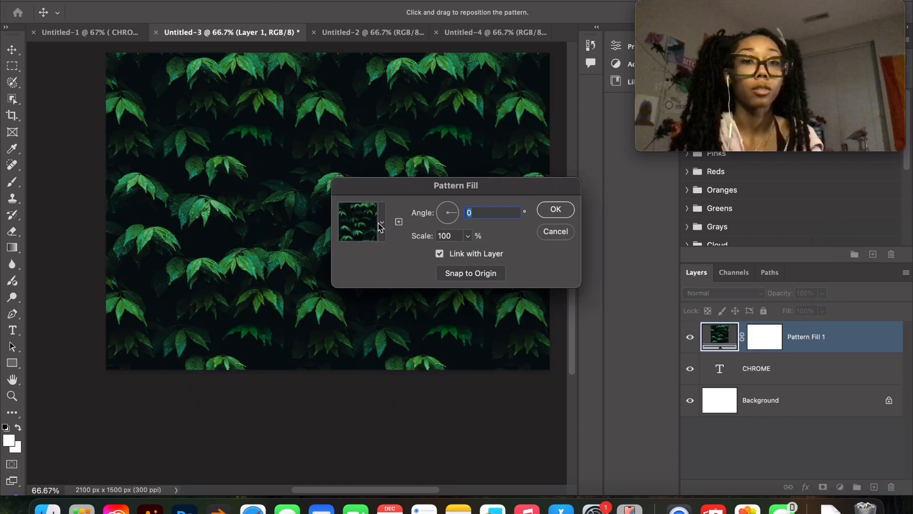
click(382, 223)
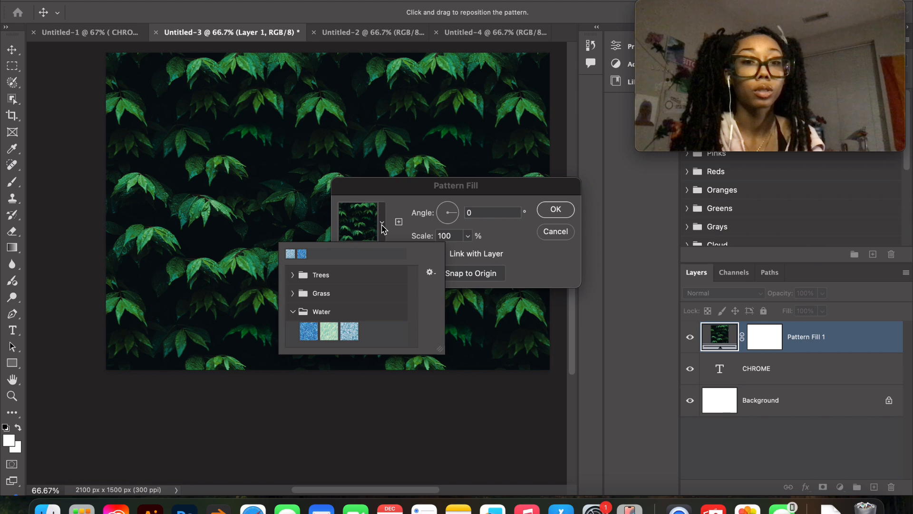
key(Escape)
click(382, 224)
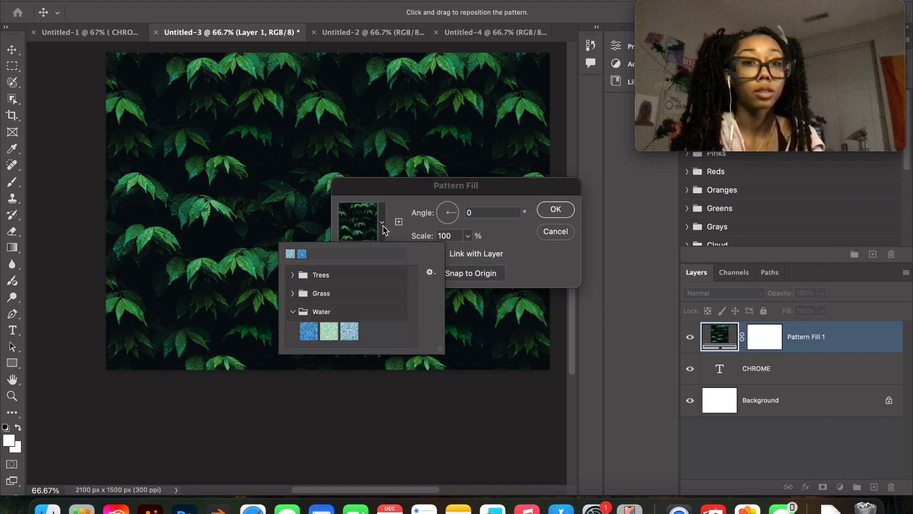
click(349, 333)
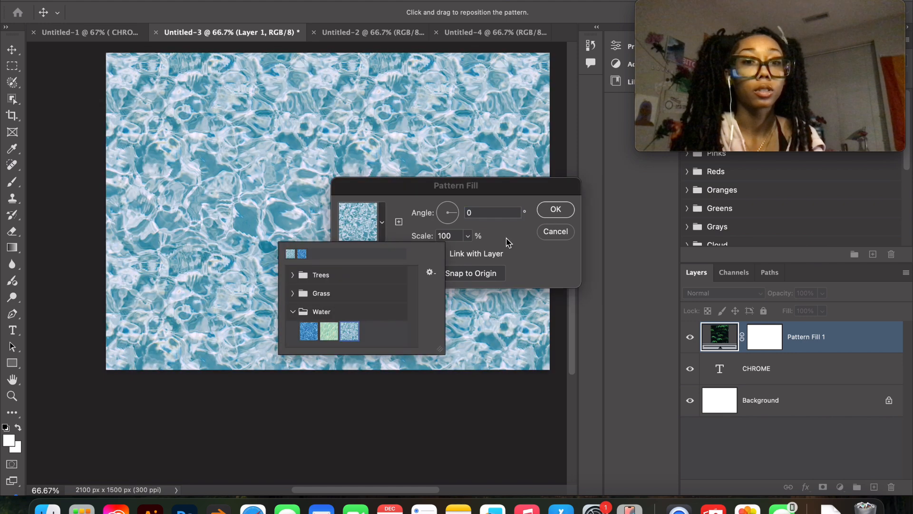
- Scale the water pattern to 528% and place its fill layer beneath the CHROME text layer
click(464, 239)
click(468, 237)
drag(465, 249, 493, 256)
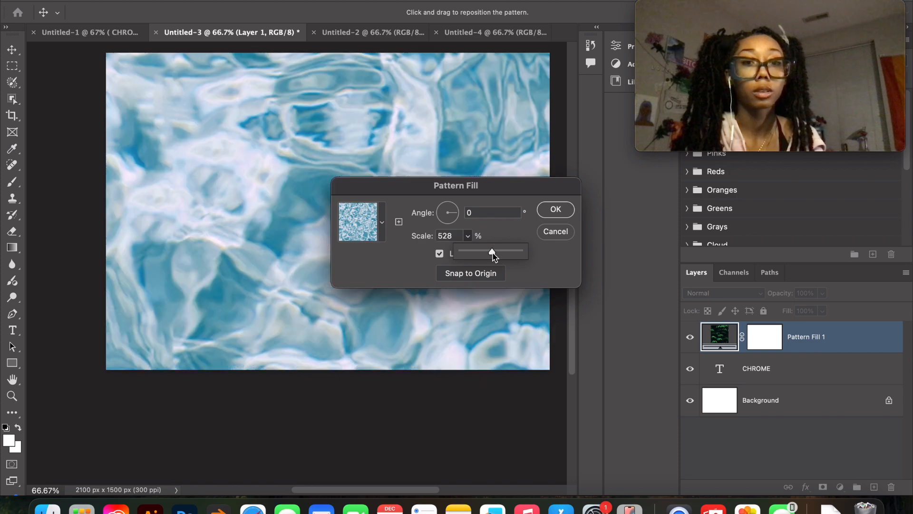
click(551, 215)
click(554, 209)
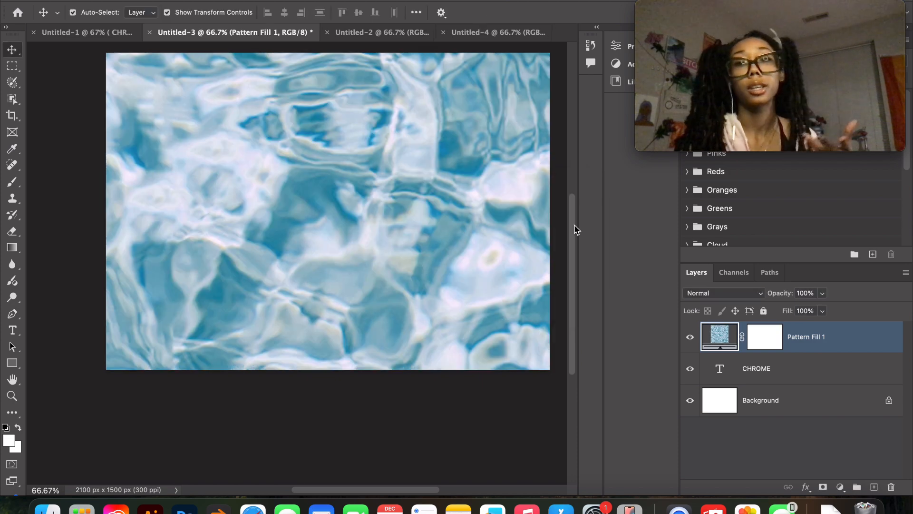
drag(851, 345, 846, 383)
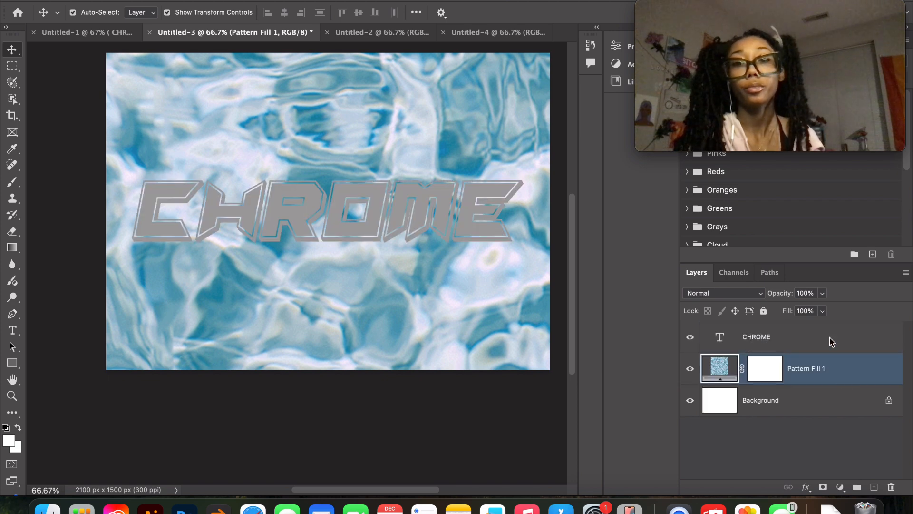
- Open the layer style settings of the CHROME text layer and enable Bevel & Emboss
click(830, 341)
click(830, 341)
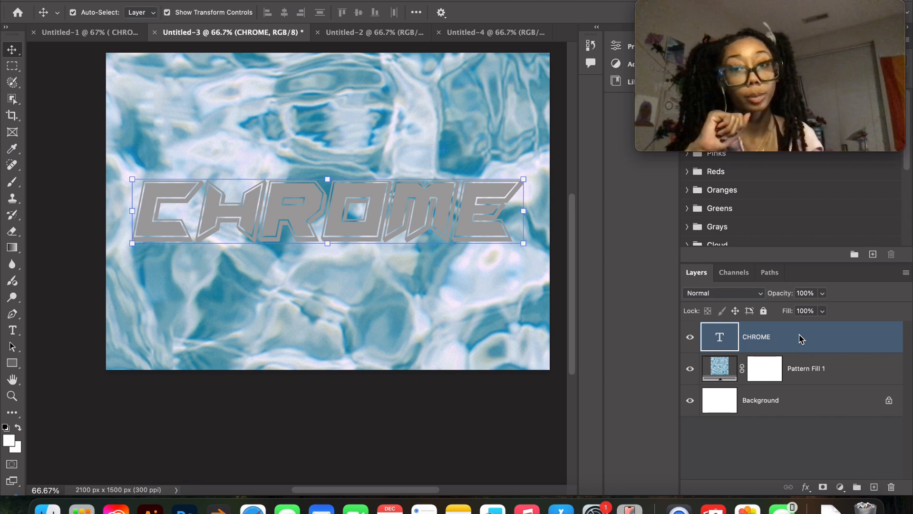
key(super+h)
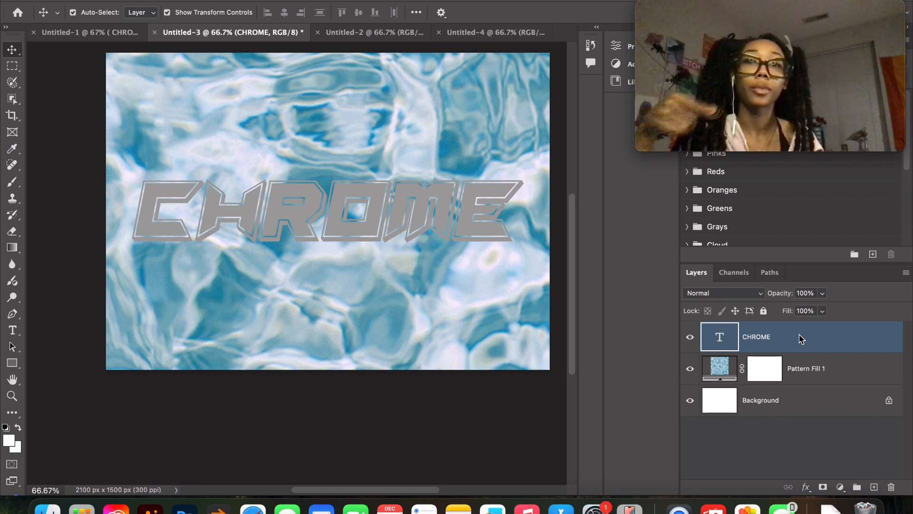
double_click(801, 338)
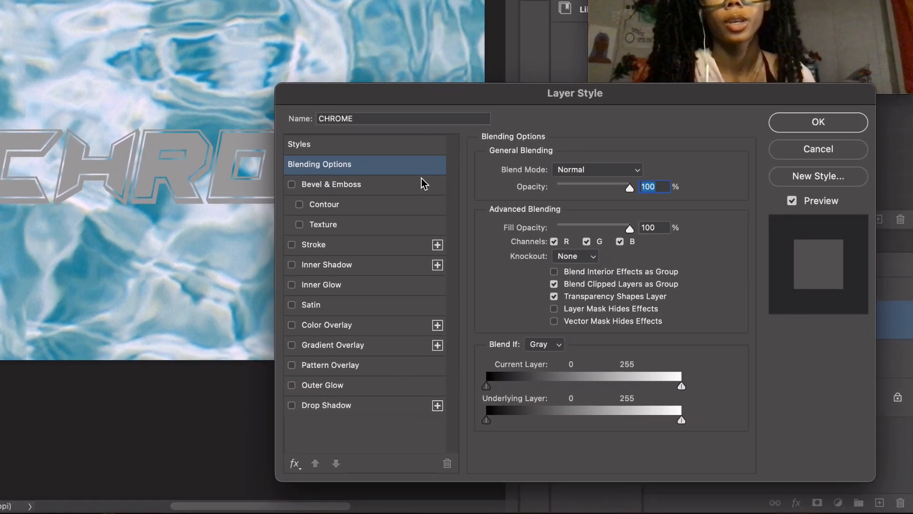
click(423, 183)
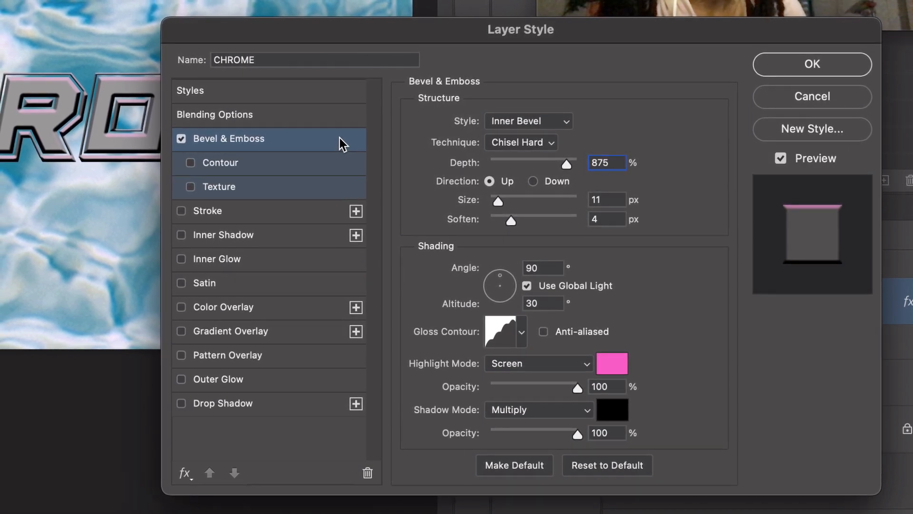
- Set the bevel's highlight colour to the pale water blue 90b6c4 and its highlight mode to Normal
click(609, 367)
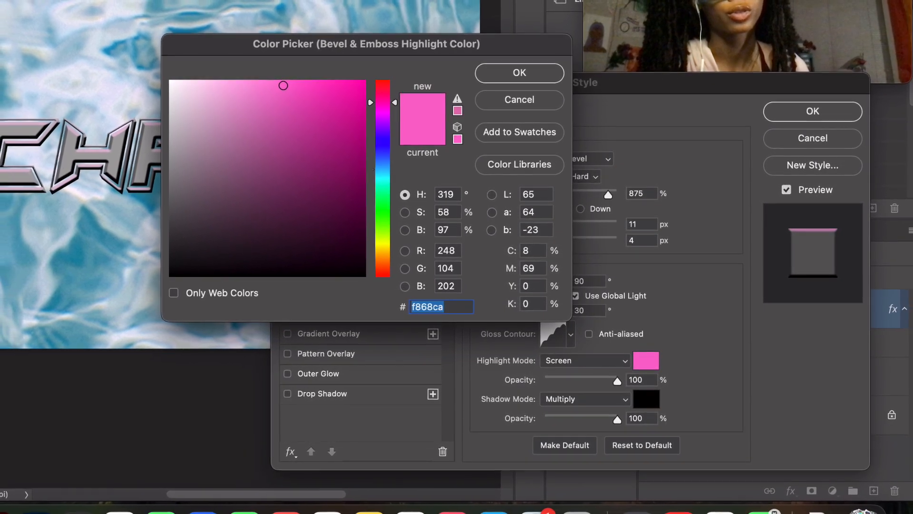
click(143, 99)
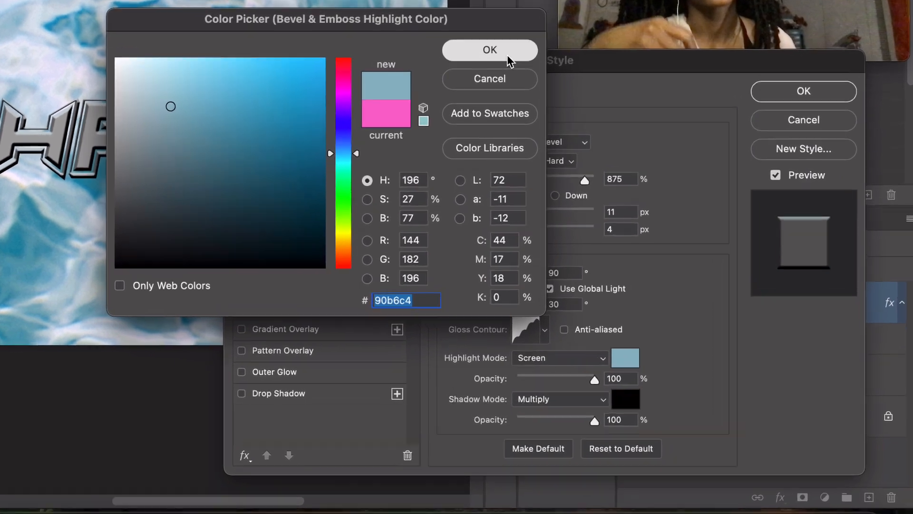
click(539, 83)
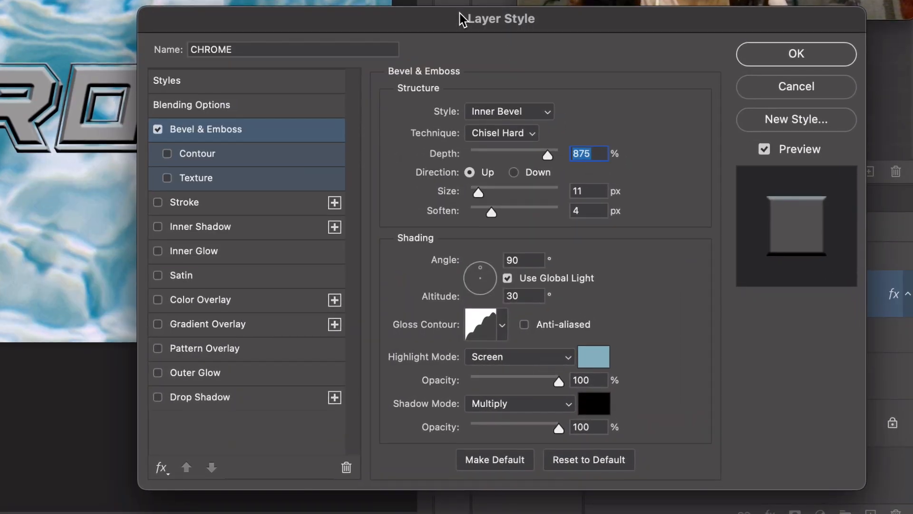
click(536, 364)
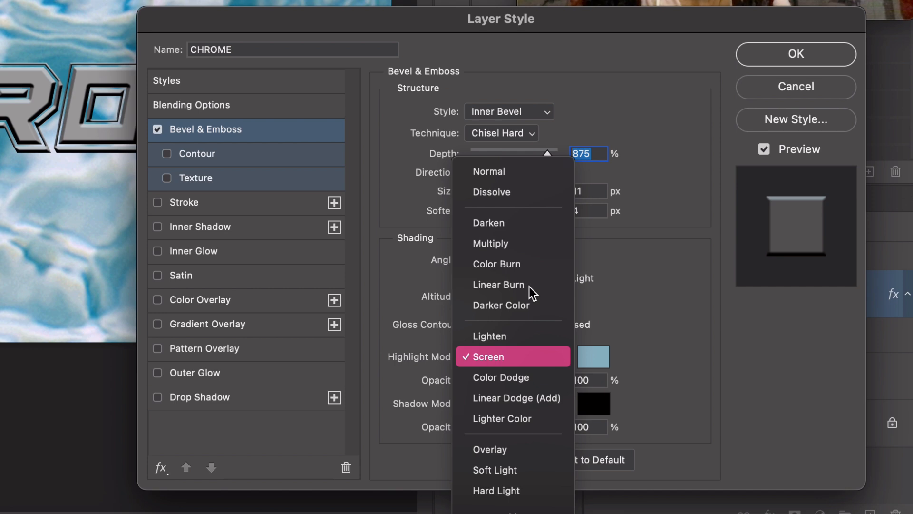
click(532, 174)
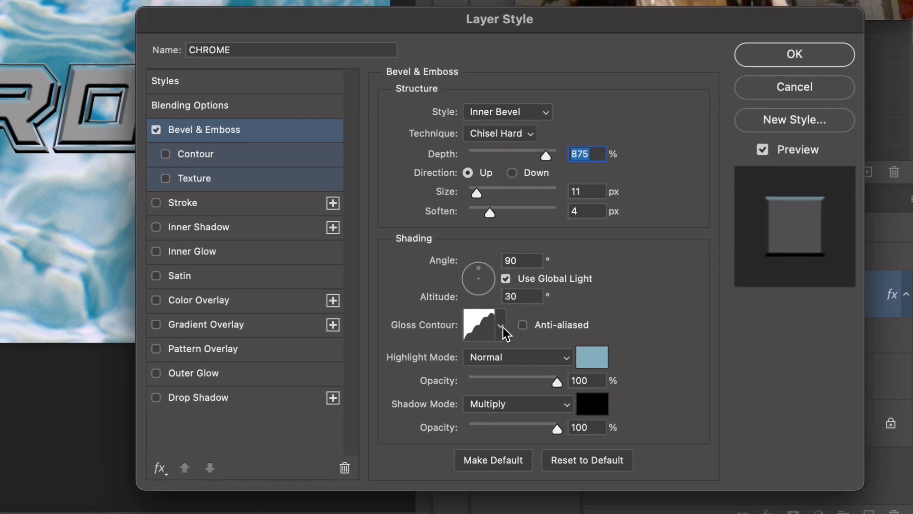
- Try several gloss contours for the bevel and settle on the second preset in the second row
click(500, 327)
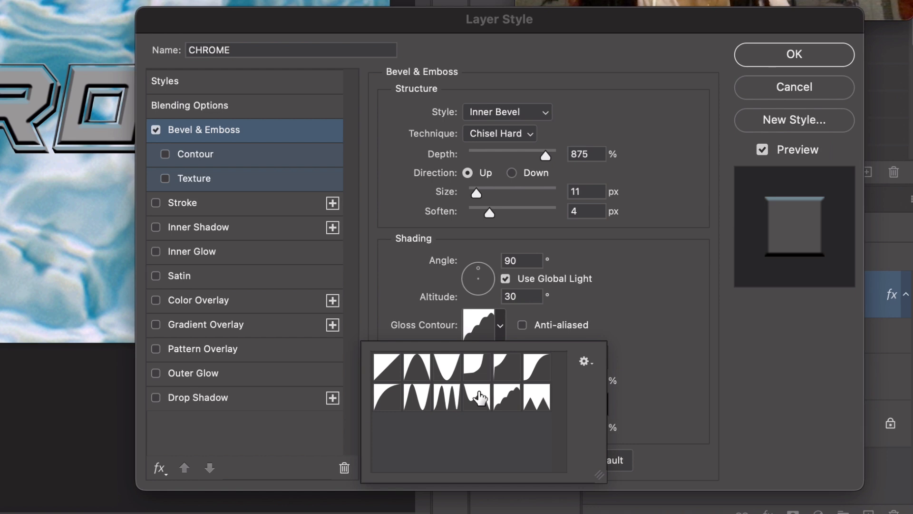
click(416, 370)
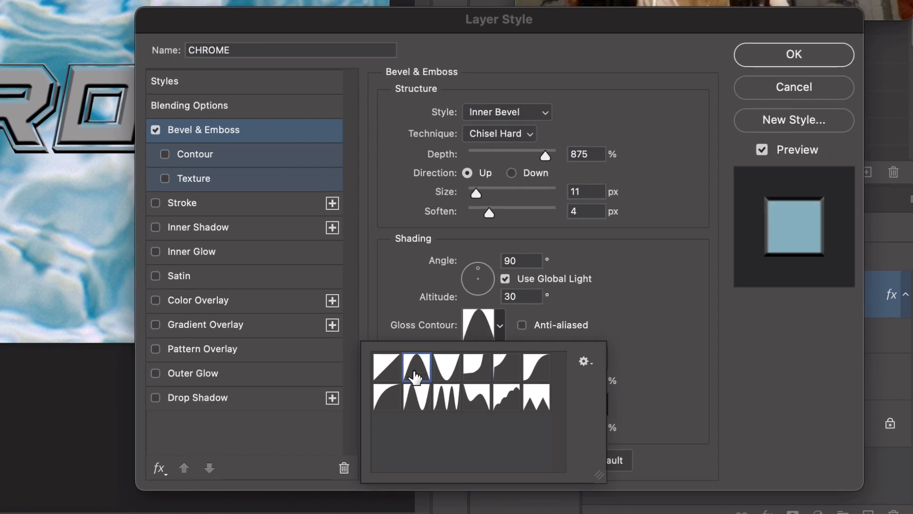
click(386, 367)
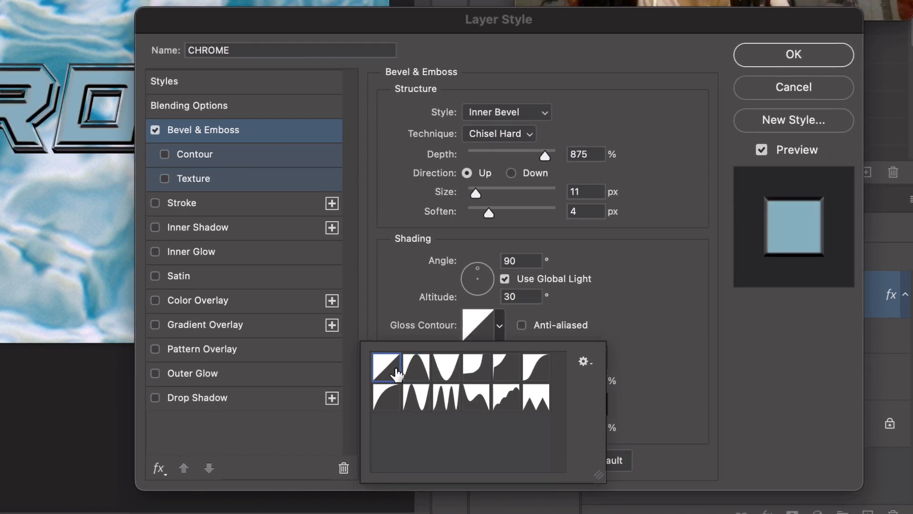
click(445, 375)
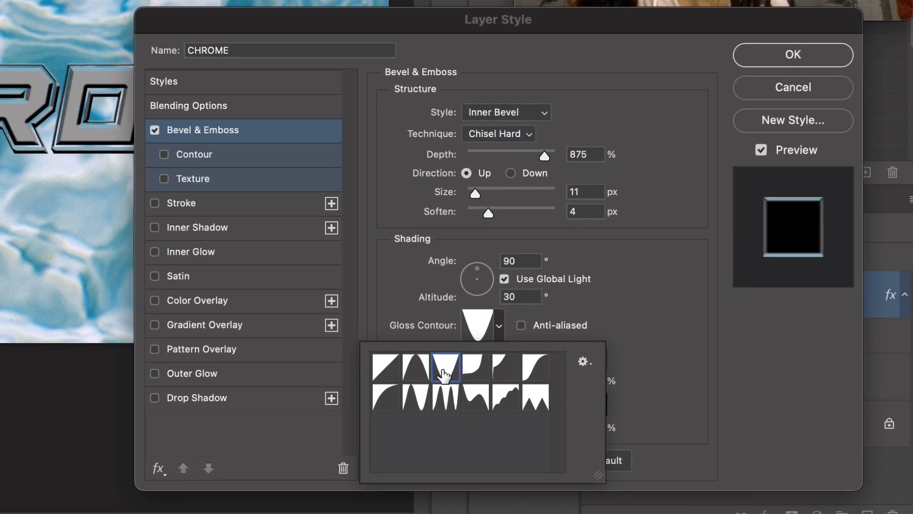
click(478, 374)
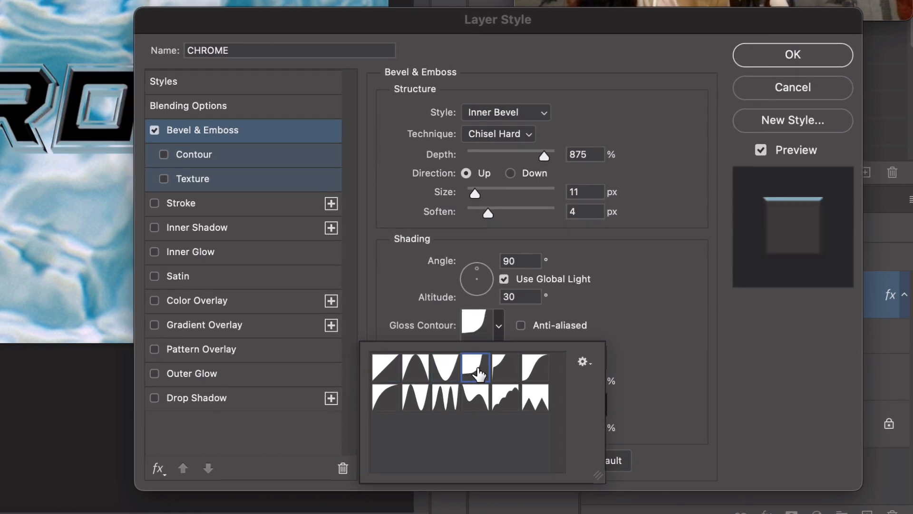
click(505, 377)
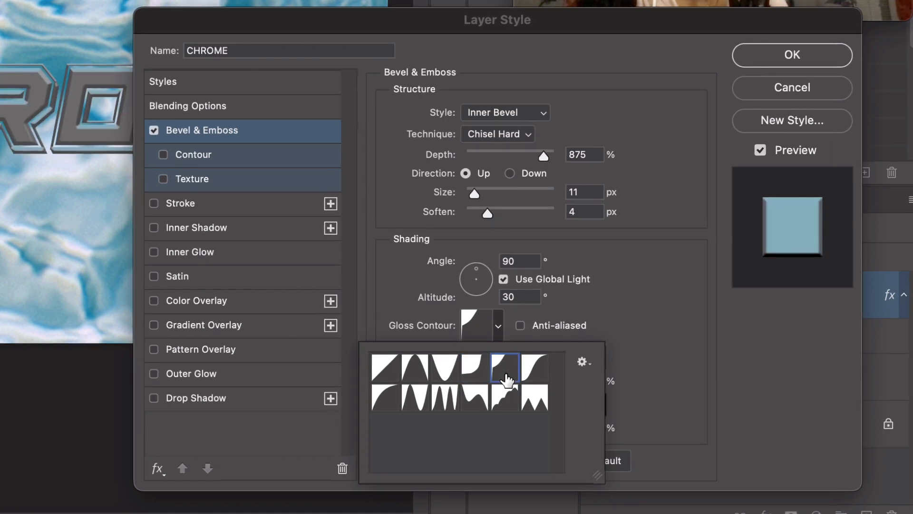
click(533, 378)
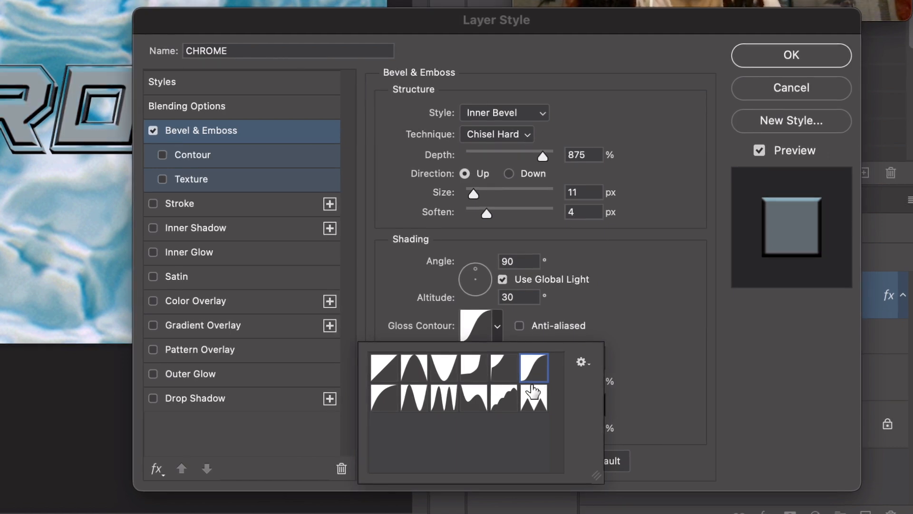
click(534, 402)
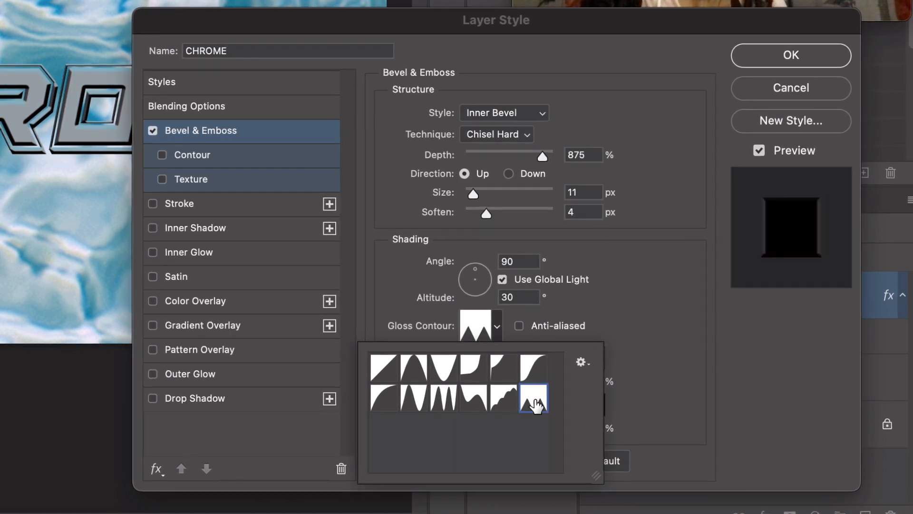
click(497, 401)
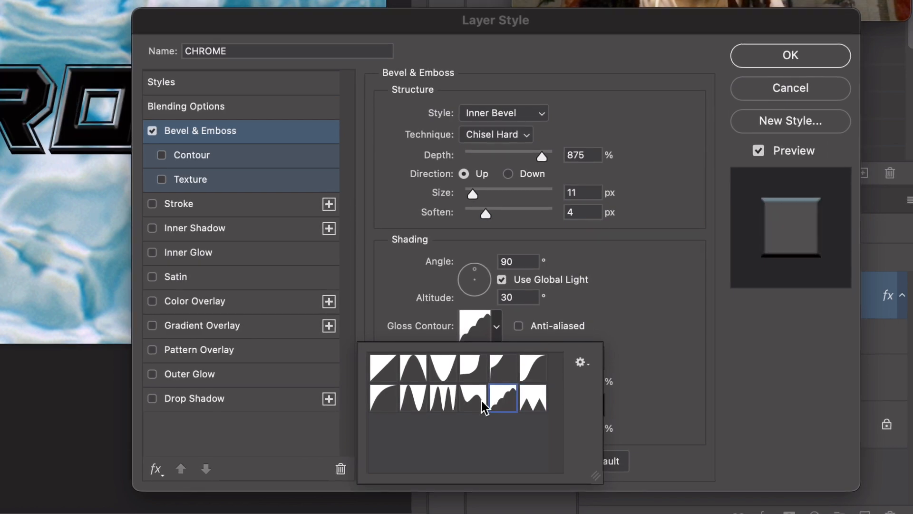
click(473, 401)
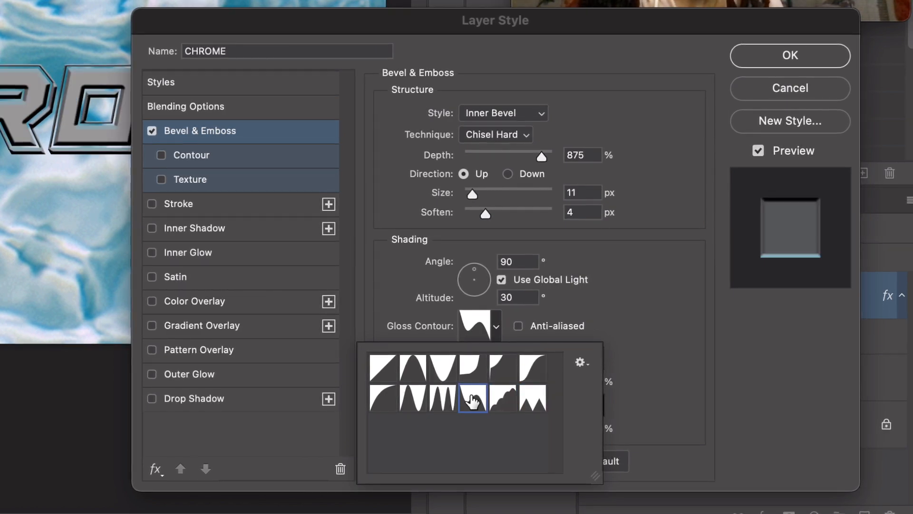
click(442, 400)
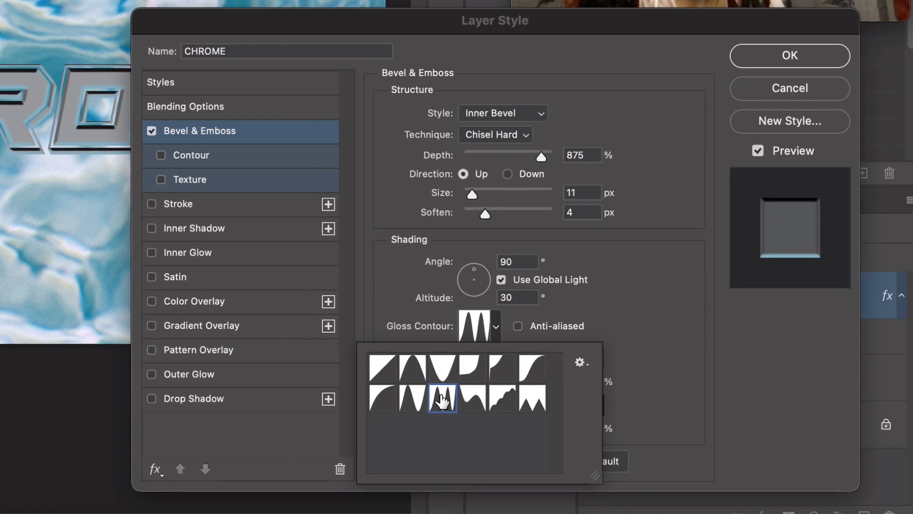
click(407, 395)
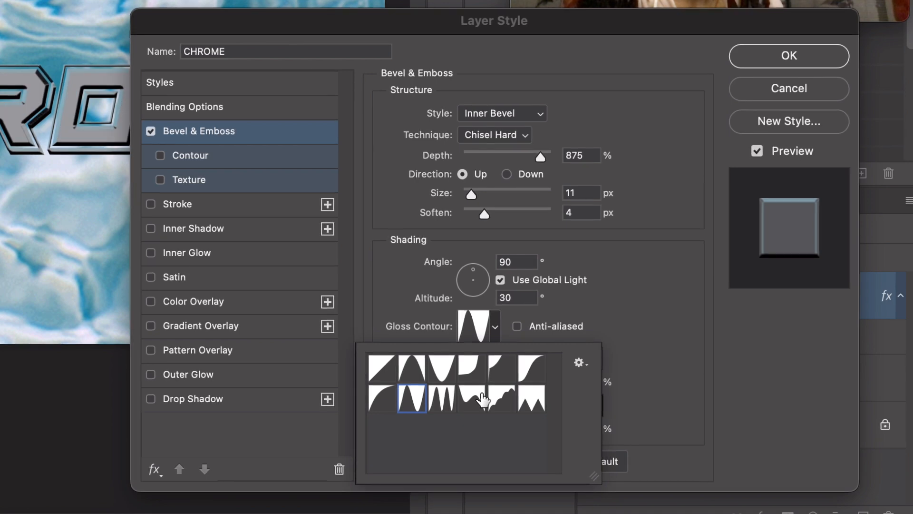
- Enable the Contour option of the CHROME layer's bevel and set its range to 61%
click(233, 143)
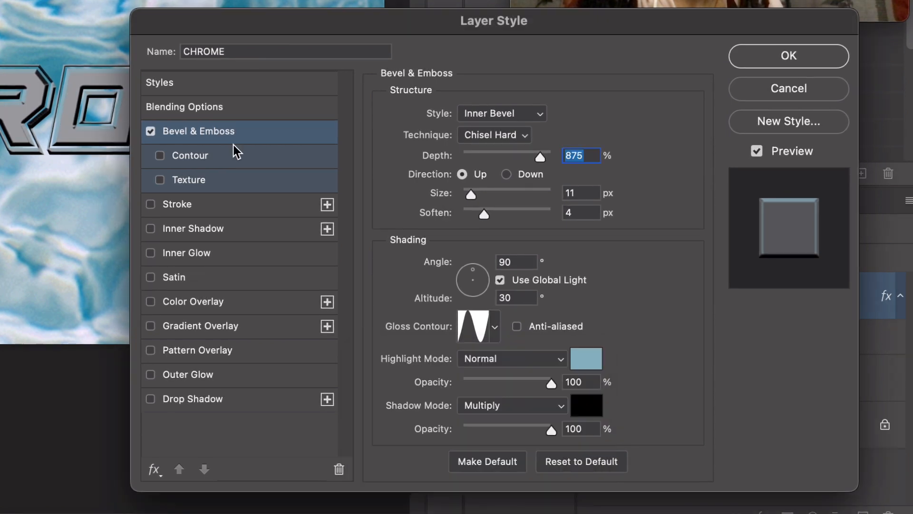
click(233, 150)
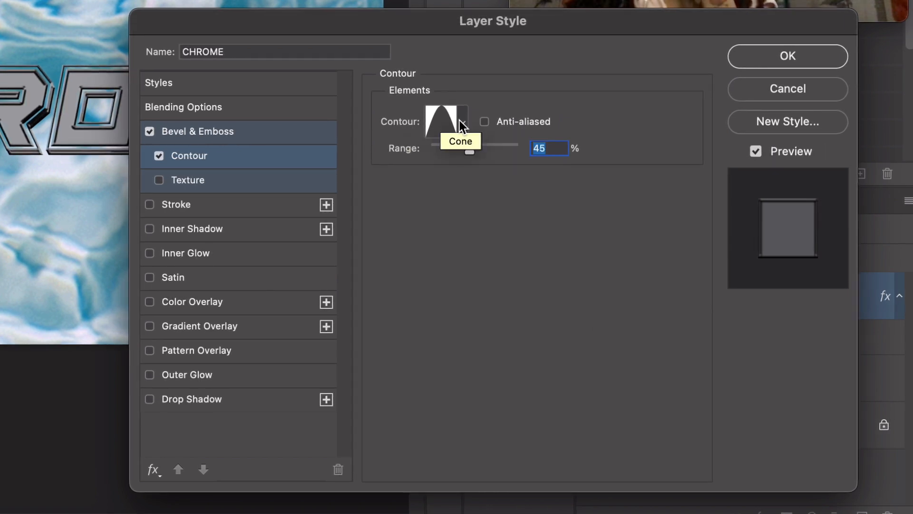
click(493, 149)
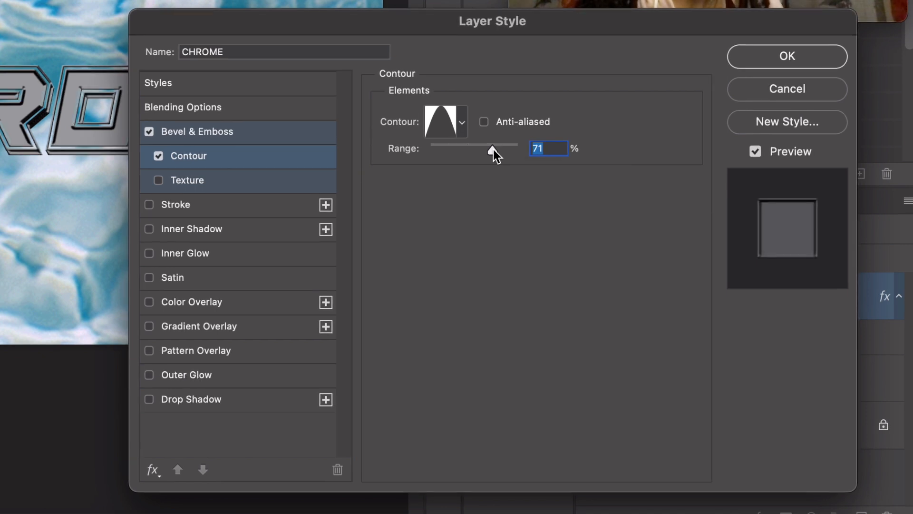
drag(497, 149, 500, 148)
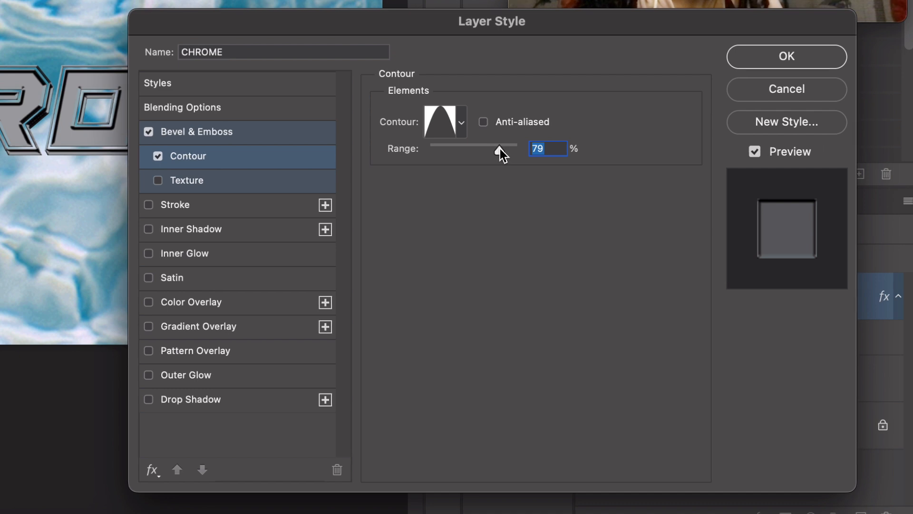
key(Up)
click(483, 148)
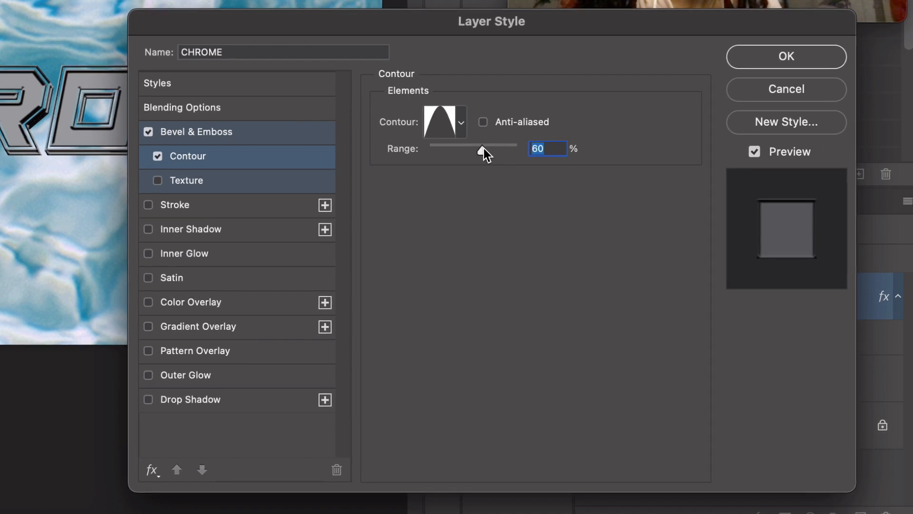
key(Up)
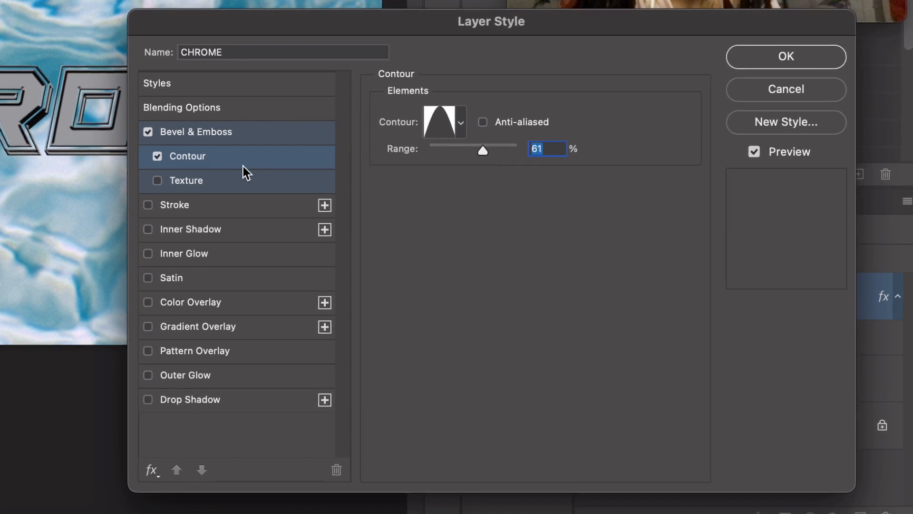
- Return to the Bevel & Emboss settings and lower the shadow opacity to 74%
click(276, 140)
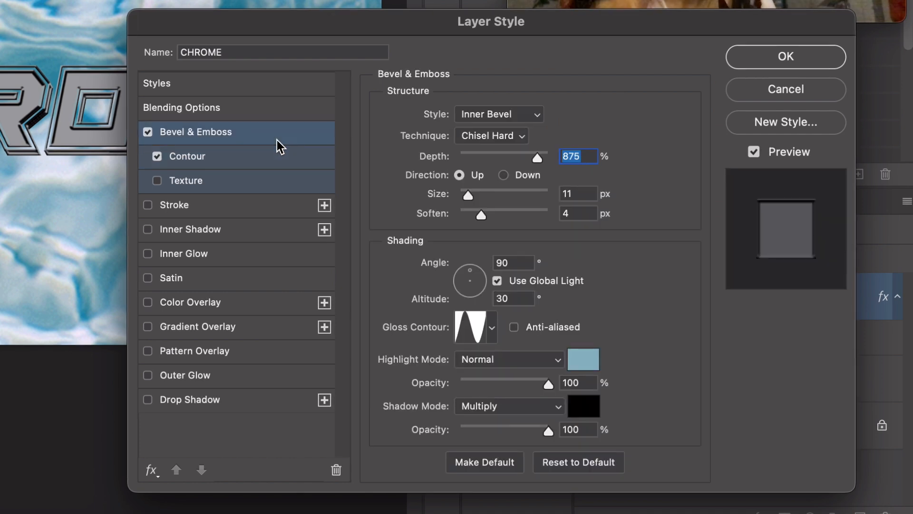
click(494, 334)
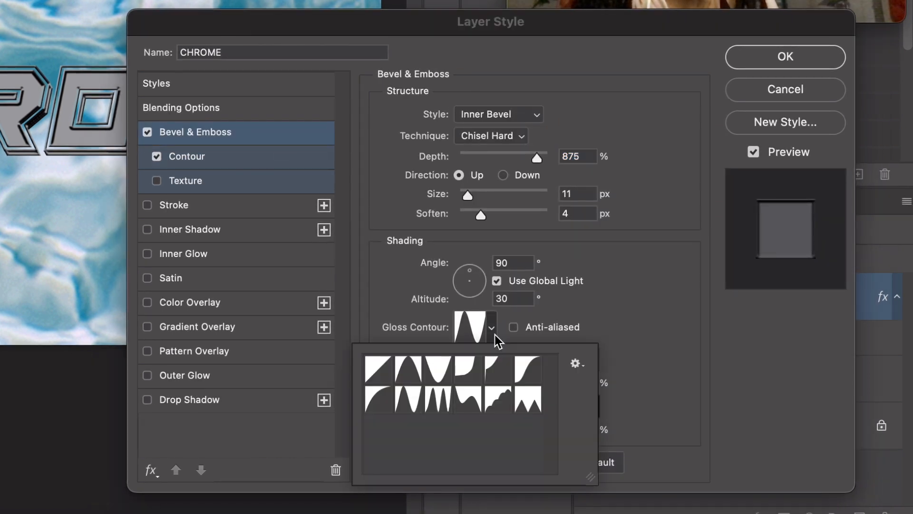
click(612, 298)
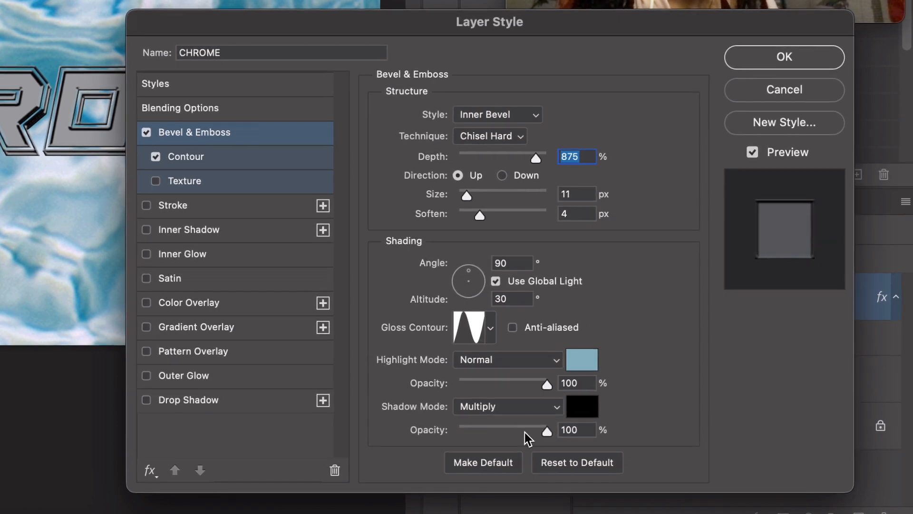
drag(524, 432, 519, 429)
key(Up)
key(Up)
key(Up)
key(Up)
key(Up)
key(Up)
key(Up)
key(Up)
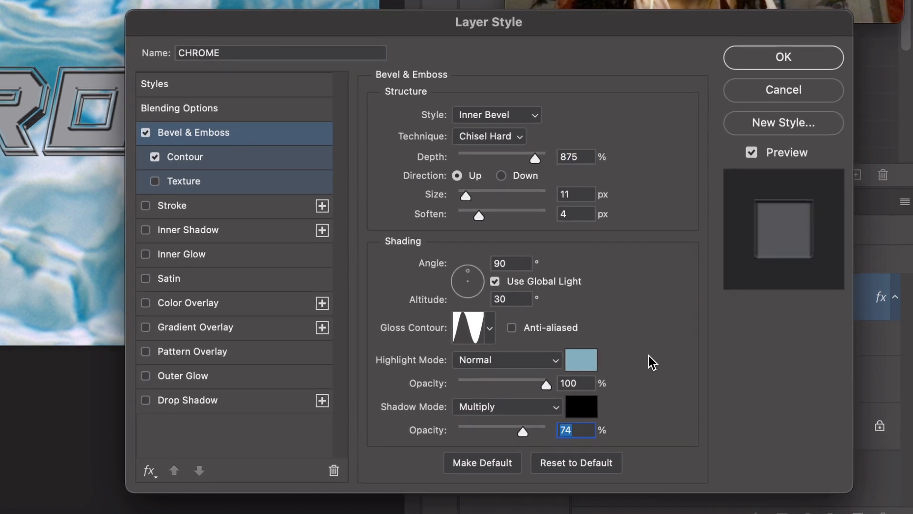
- Set the bevel's shadow colour to the water blue 278ca5 and apply the layer style
click(581, 407)
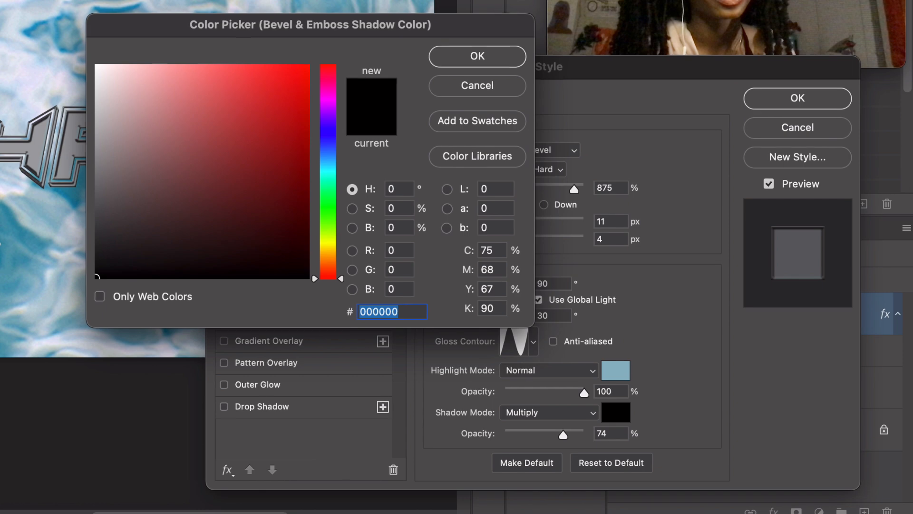
text(278ca5)
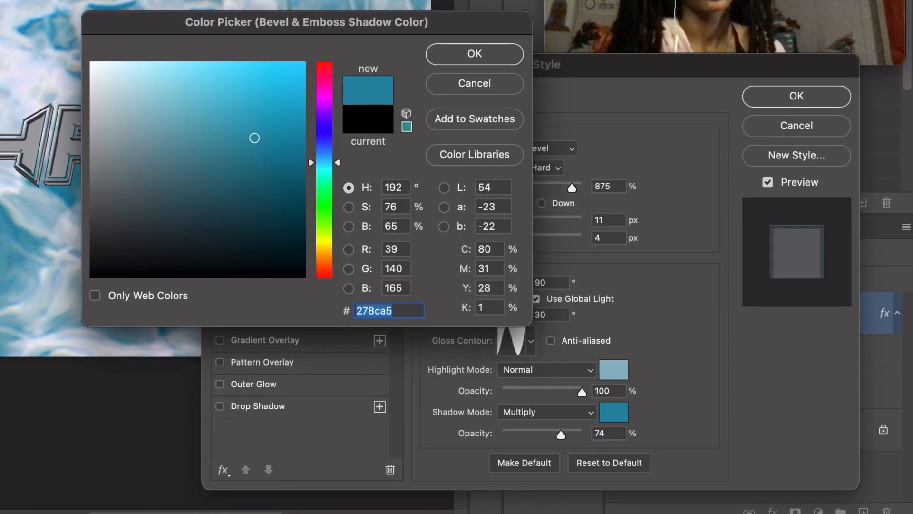
click(482, 49)
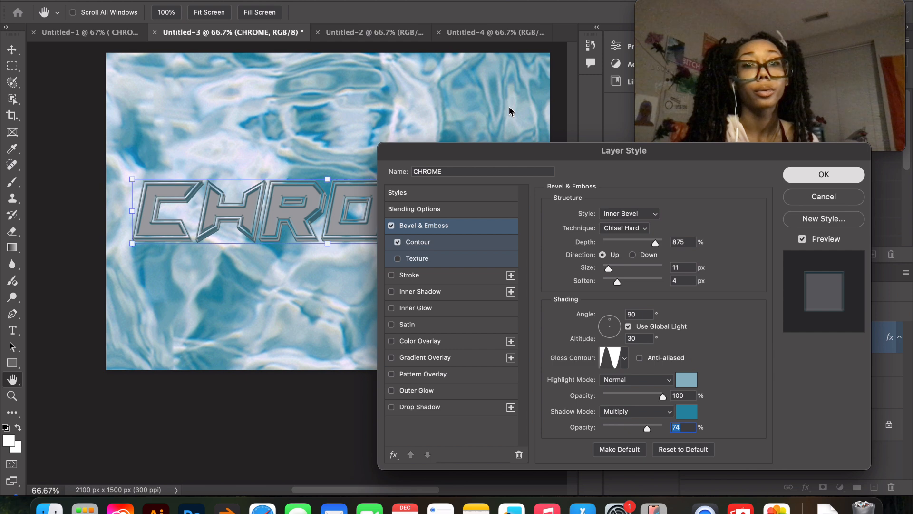
key(Return)
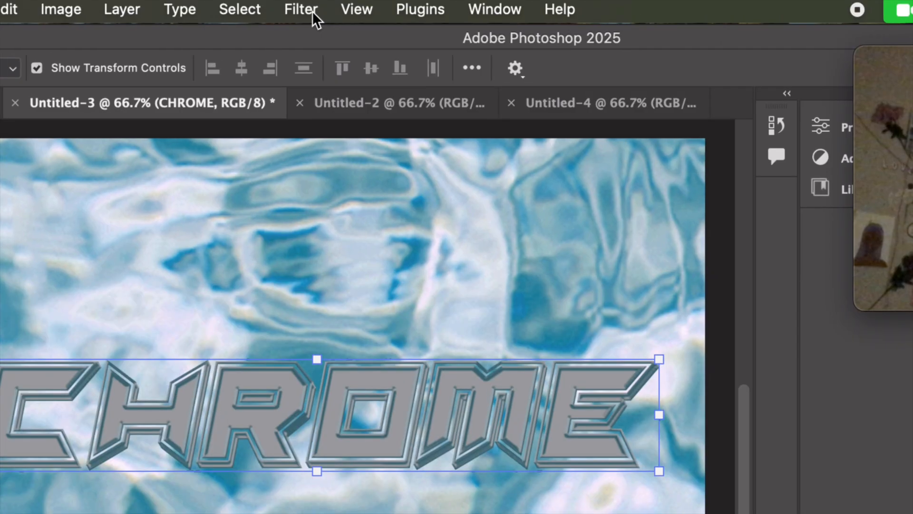
- Convert the CHROME text to a smart object and apply the Filter Gallery's Chrome sketch filter with detail 7 and smoothness 1
click(311, 10)
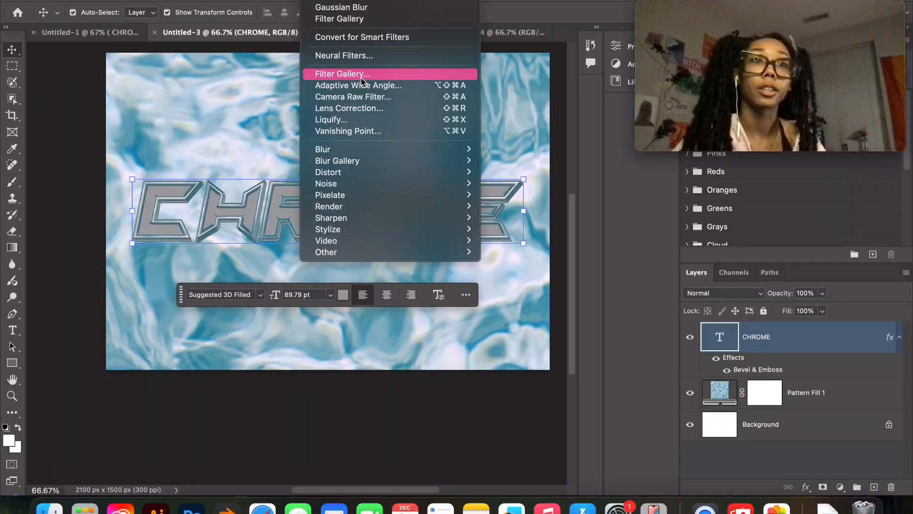
click(362, 75)
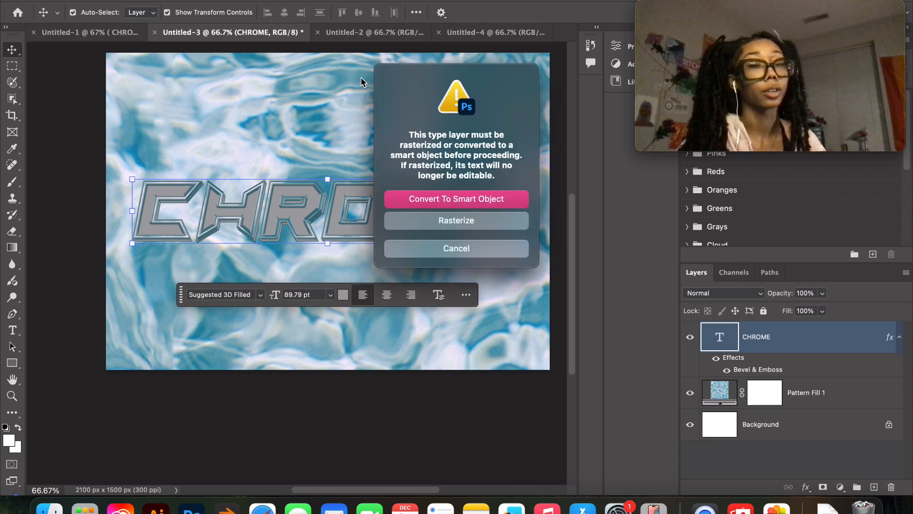
click(413, 199)
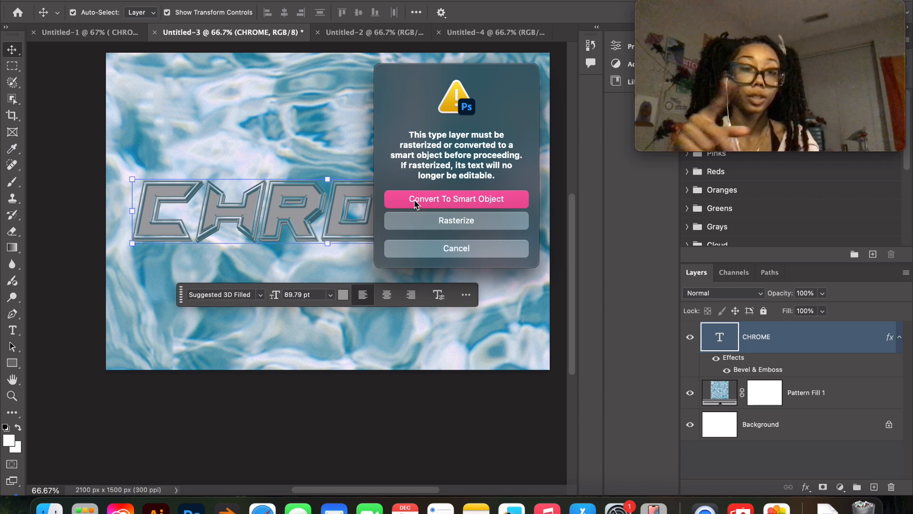
click(415, 200)
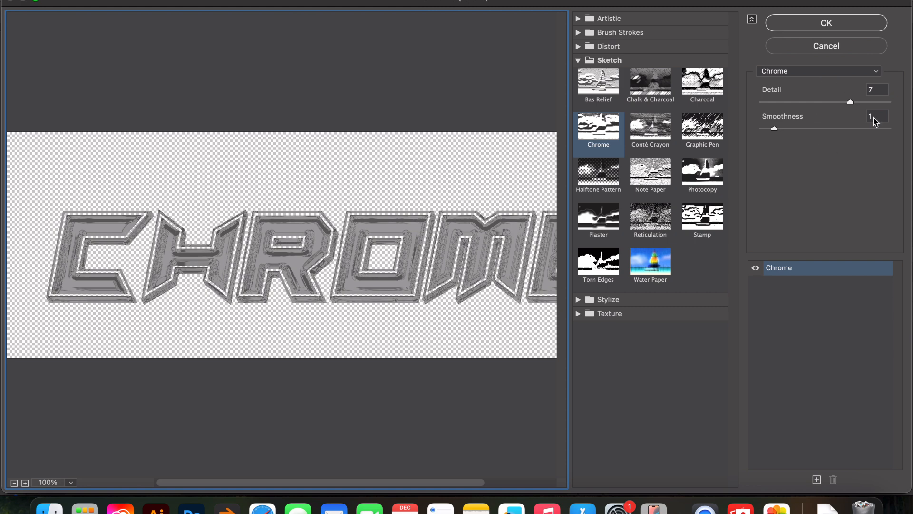
click(845, 24)
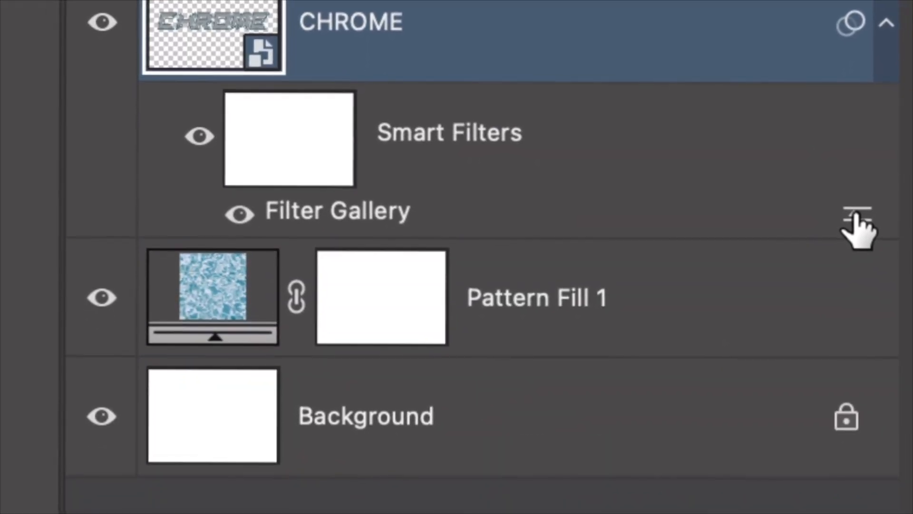
- Set the blending mode of the CHROME layer's Filter Gallery smart filter to Soft Light
right_click(859, 222)
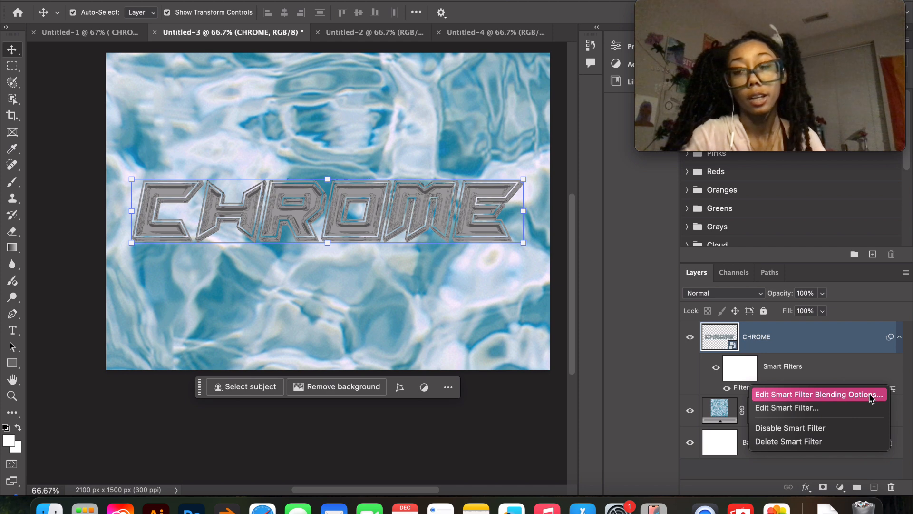
click(871, 397)
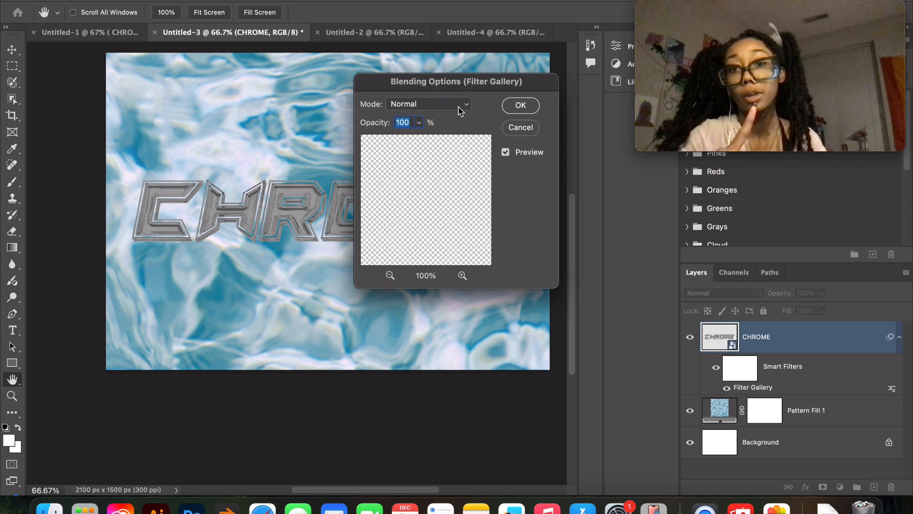
click(461, 111)
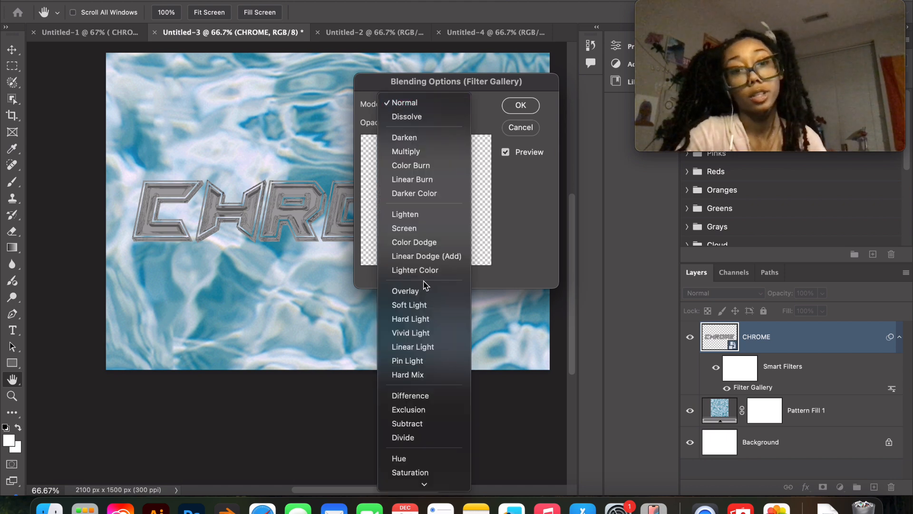
click(437, 303)
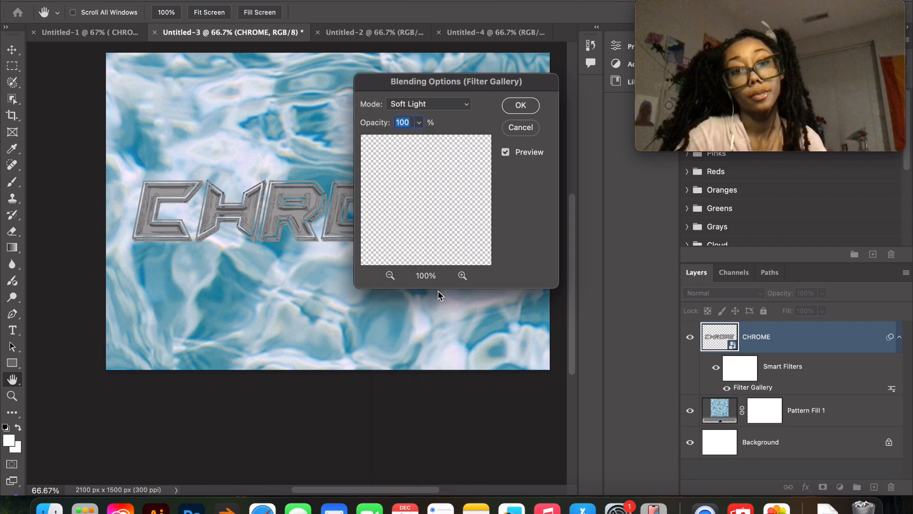
click(520, 113)
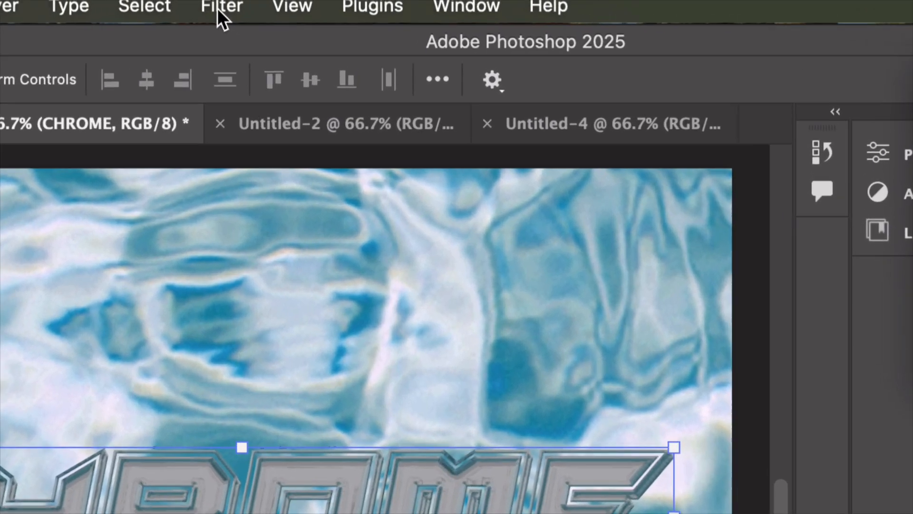
- Apply a Gaussian Blur with a 1.8-pixel radius to the CHROME smart object
click(220, 7)
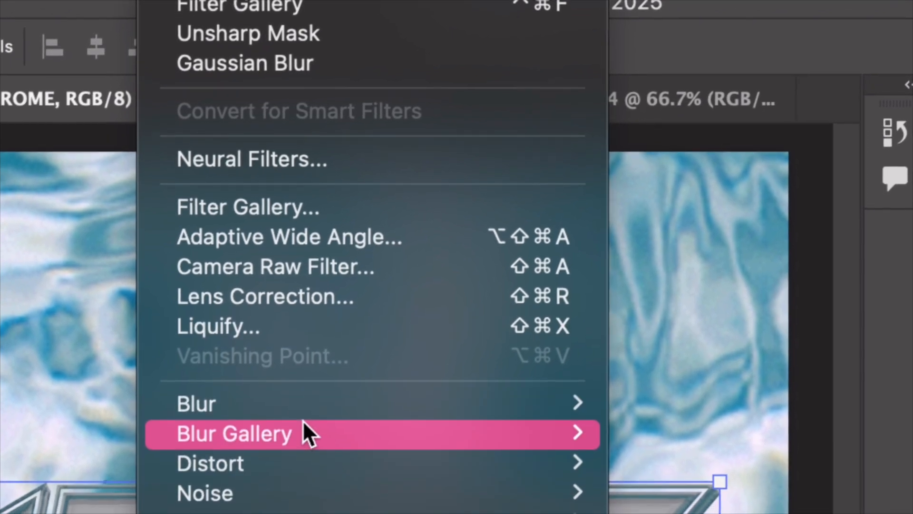
mouse_move(298, 399)
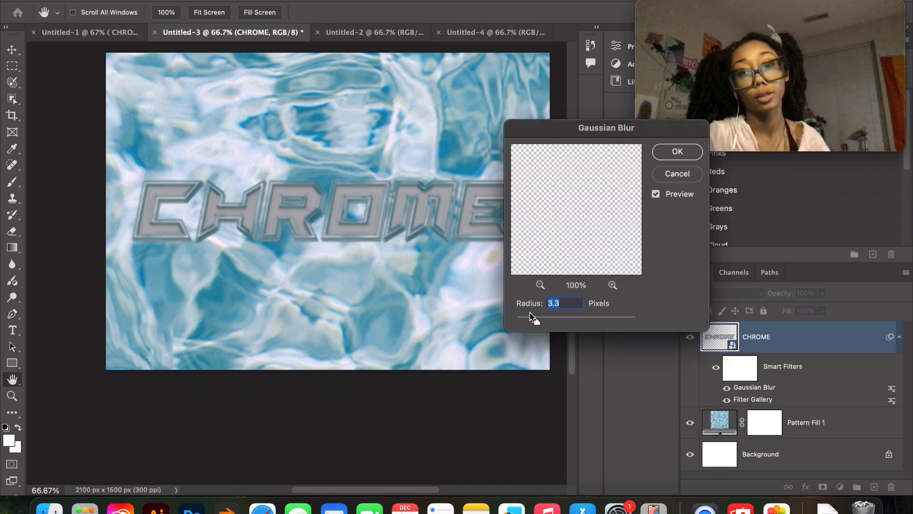
drag(533, 319, 528, 323)
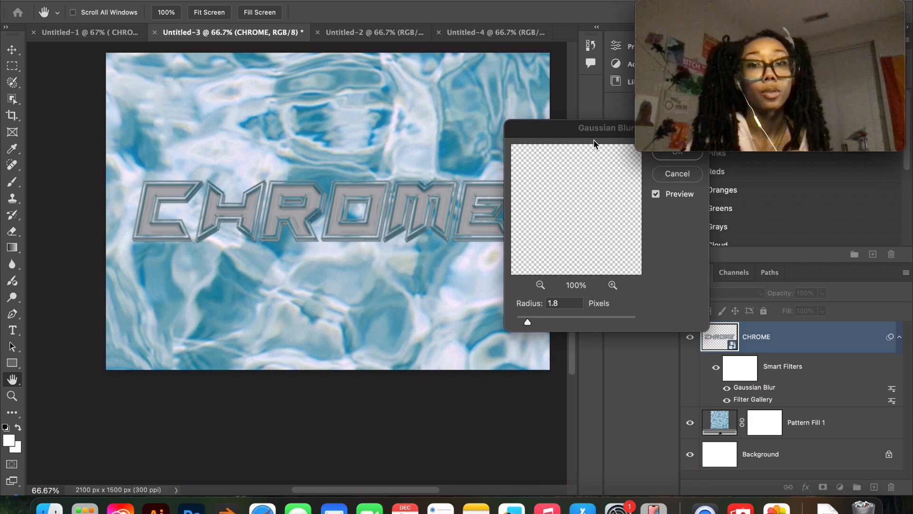
drag(589, 135, 548, 276)
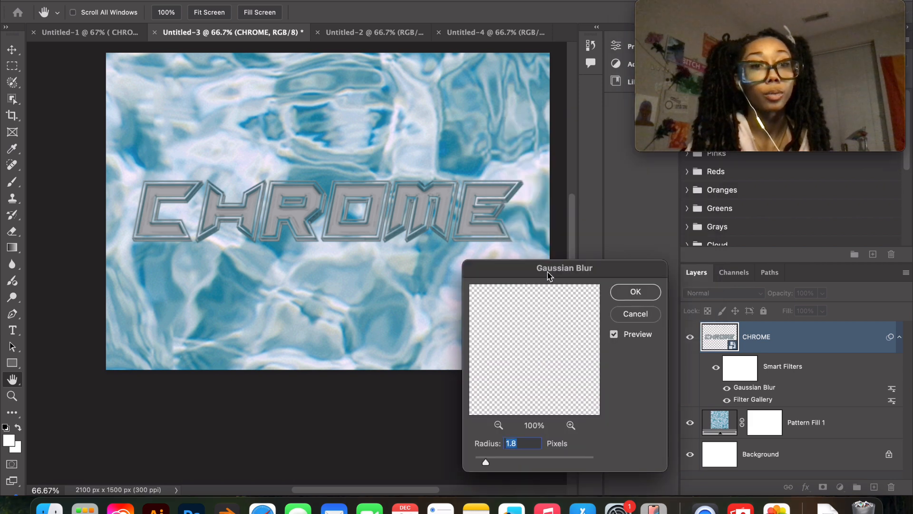
click(632, 298)
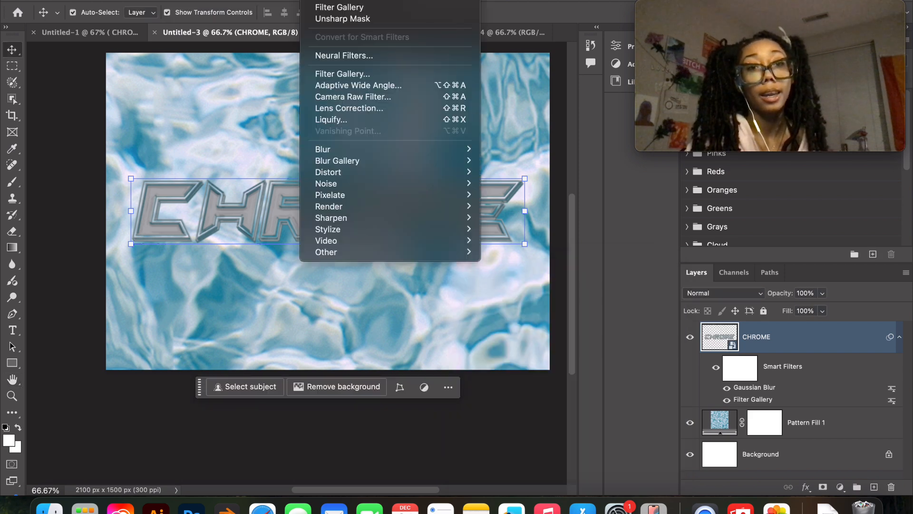
- Apply an Unsharp Mask to the CHROME smart object with amount 182% and radius 4.6 pixels
click(322, 19)
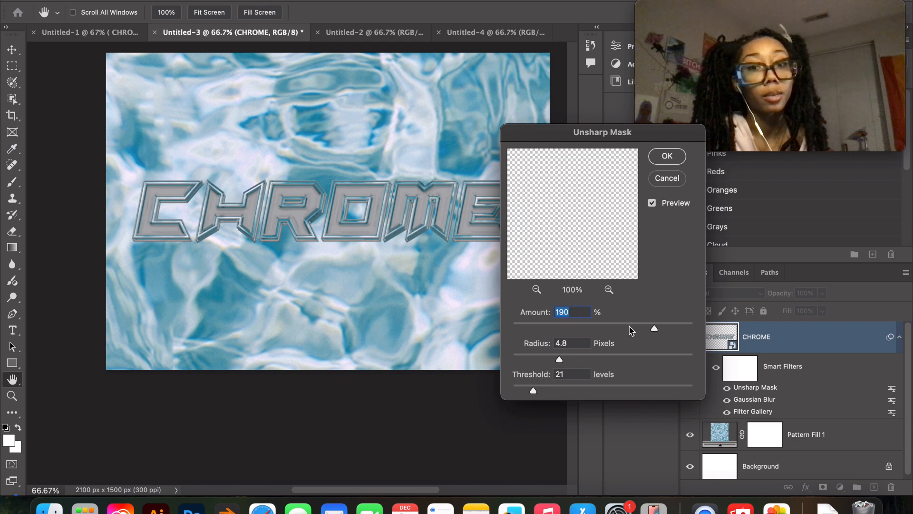
drag(667, 328, 544, 330)
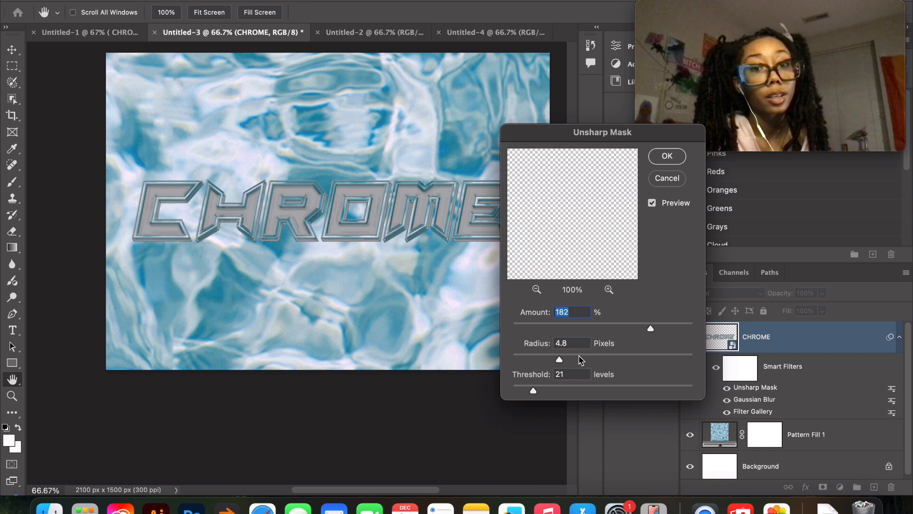
click(625, 357)
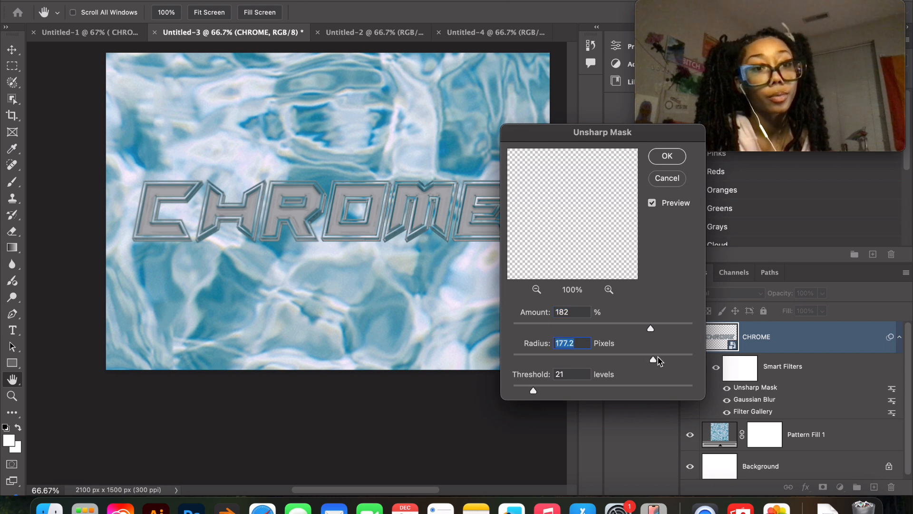
drag(664, 360, 676, 360)
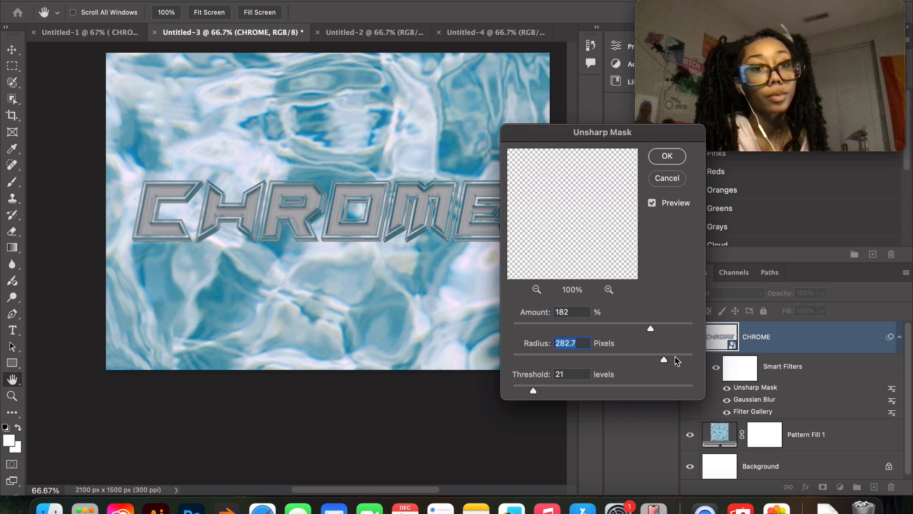
click(559, 361)
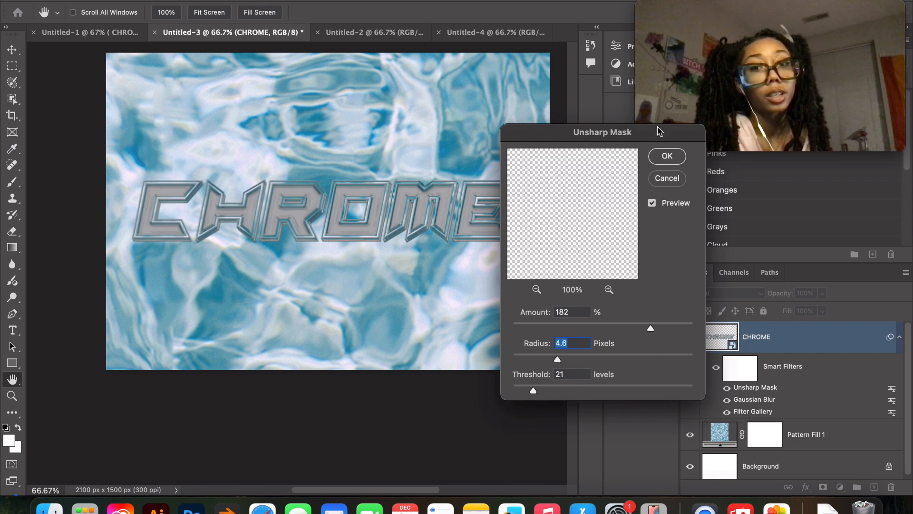
click(668, 157)
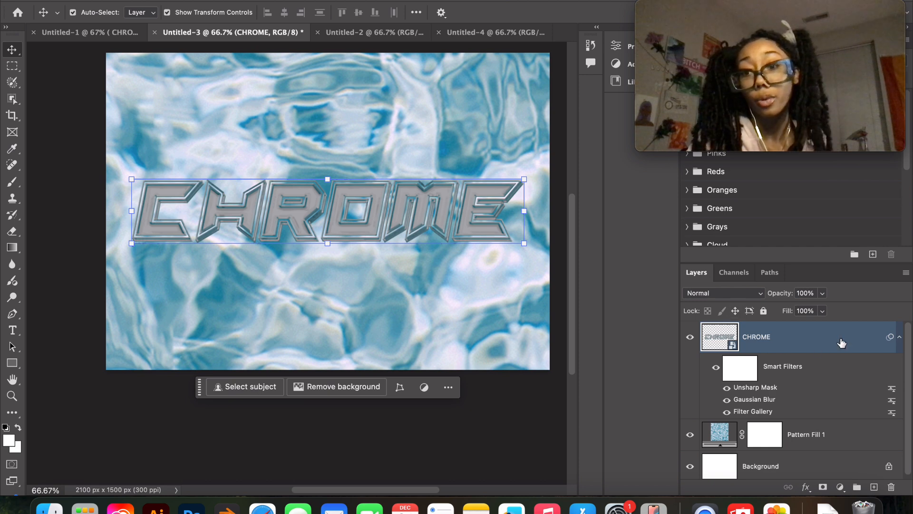
- Set the CHROME smart object layer's blending mode to Hard Light and check the text without its selection outline
click(734, 295)
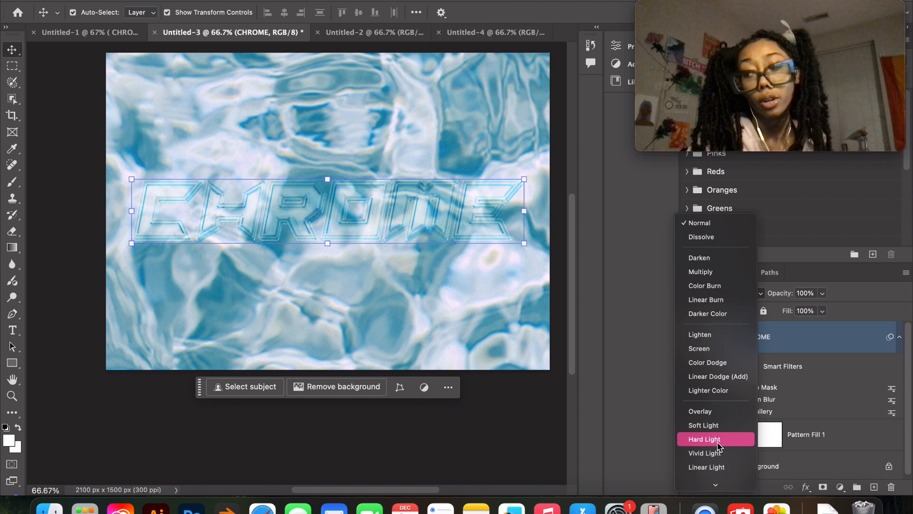
click(718, 442)
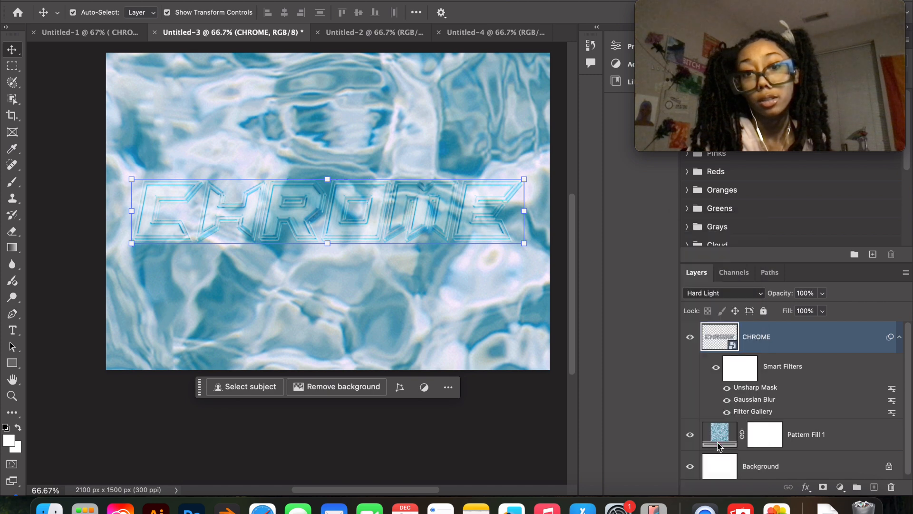
click(525, 417)
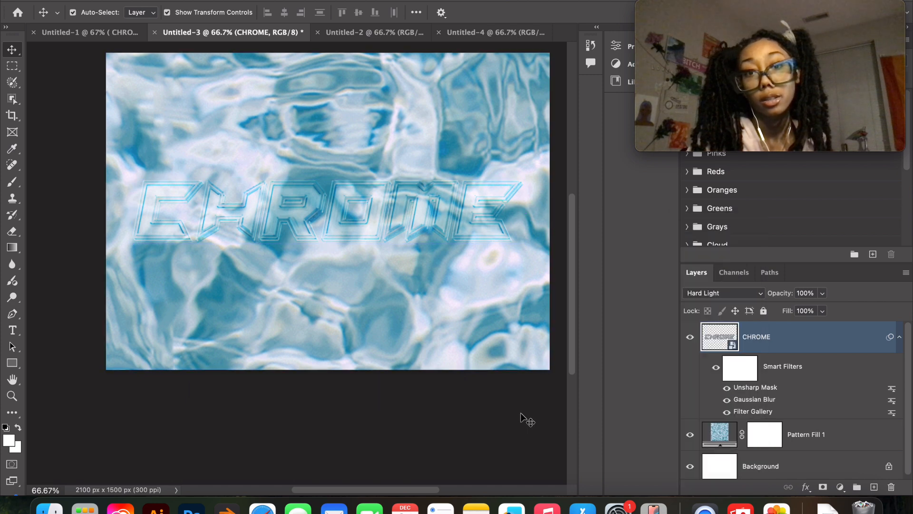
click(489, 284)
click(443, 224)
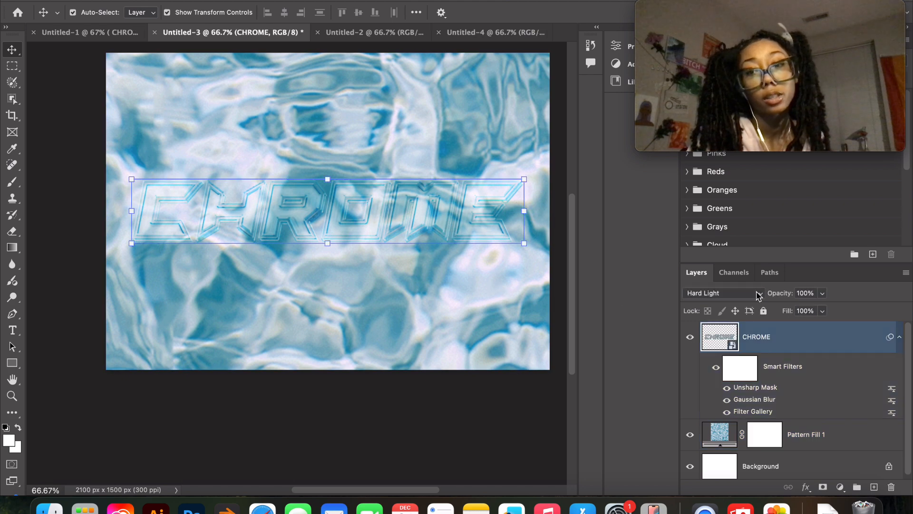
- Try the Vivid Light blending mode on the CHROME layer over the water pattern
click(758, 296)
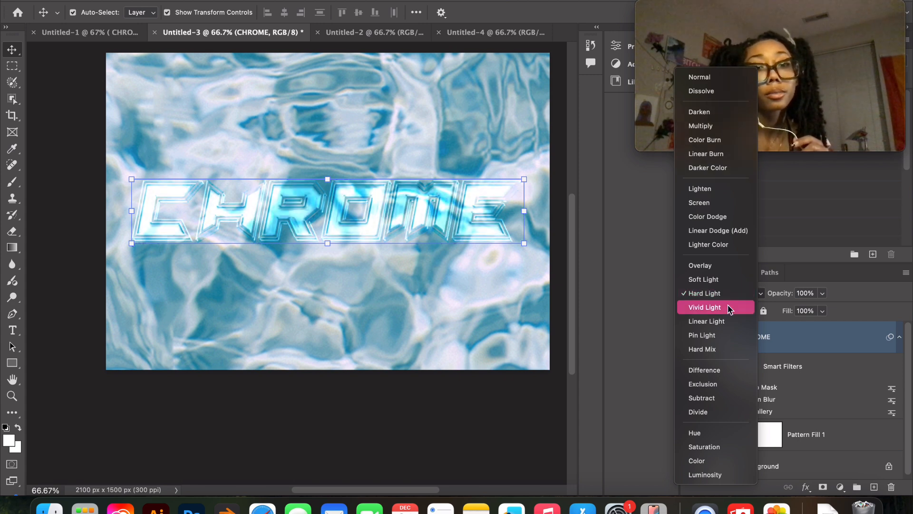
click(730, 309)
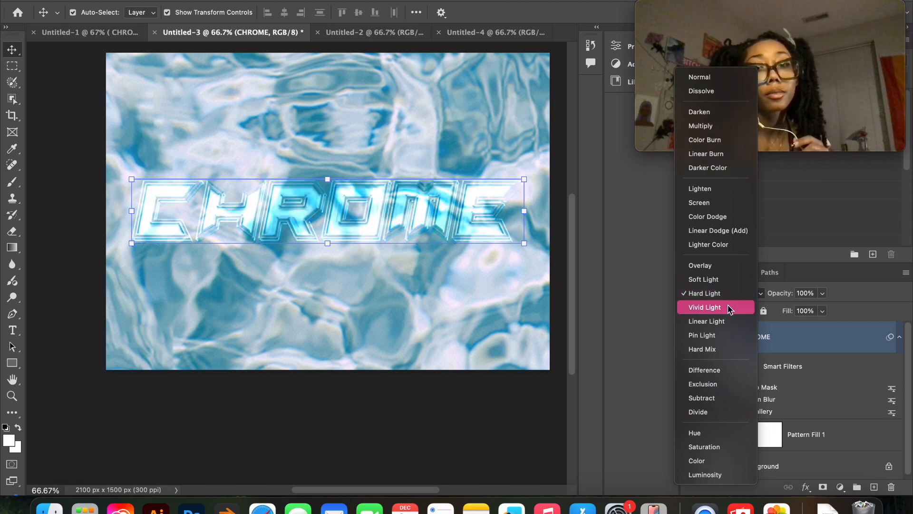
click(500, 412)
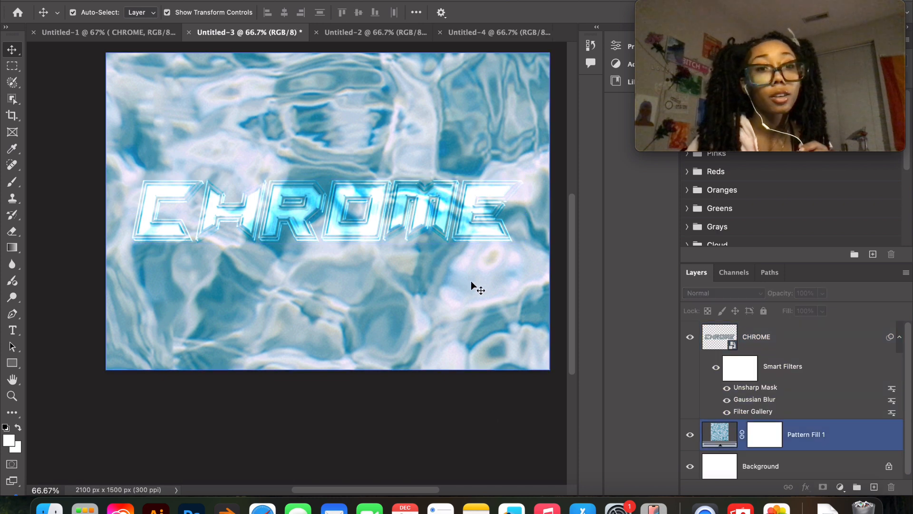
click(463, 217)
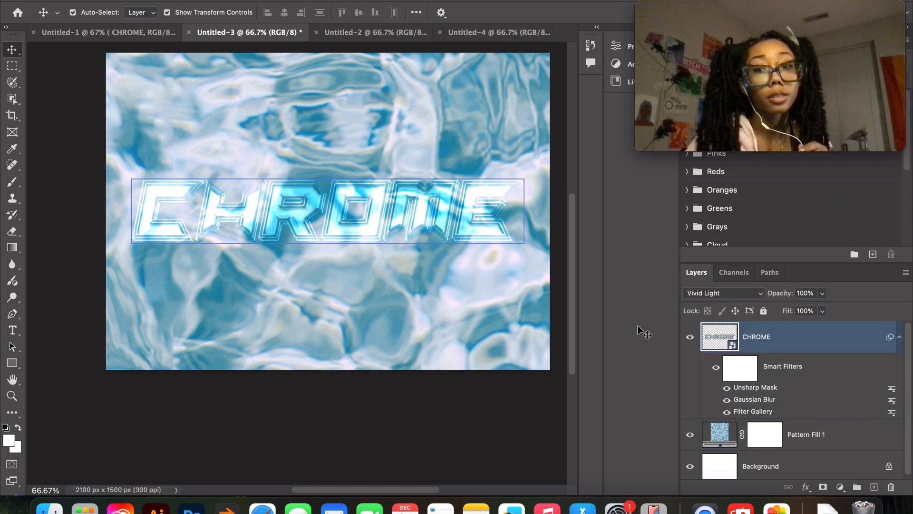
- Return the CHROME layer's blending mode to Hard Light while the Pattern Fill 1 layer is temporarily hidden
click(691, 437)
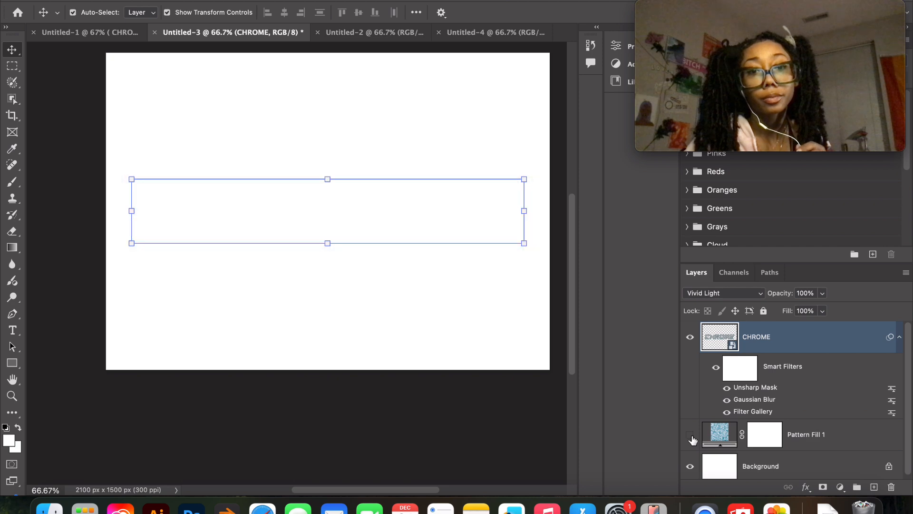
click(741, 293)
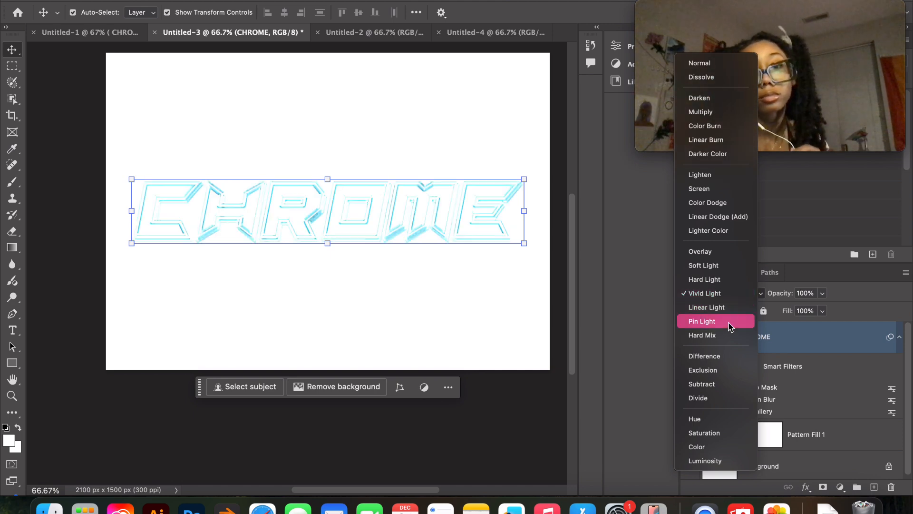
click(726, 280)
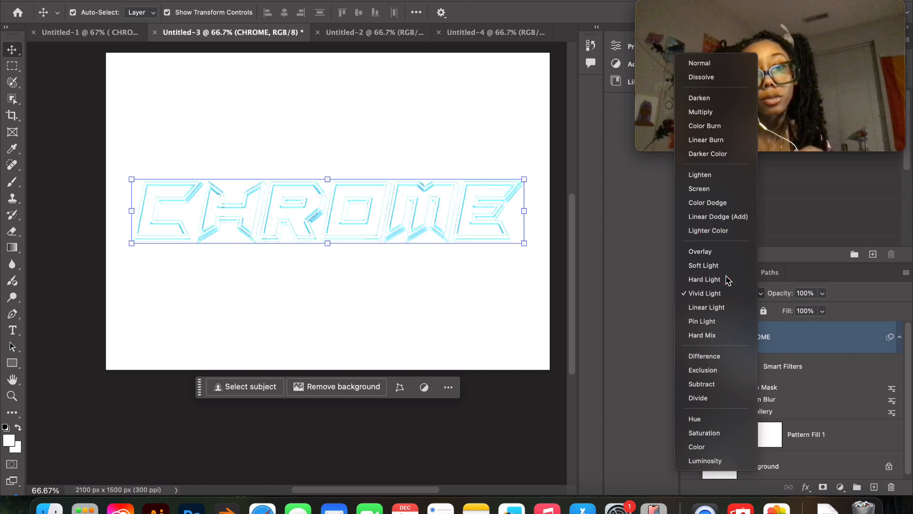
click(501, 270)
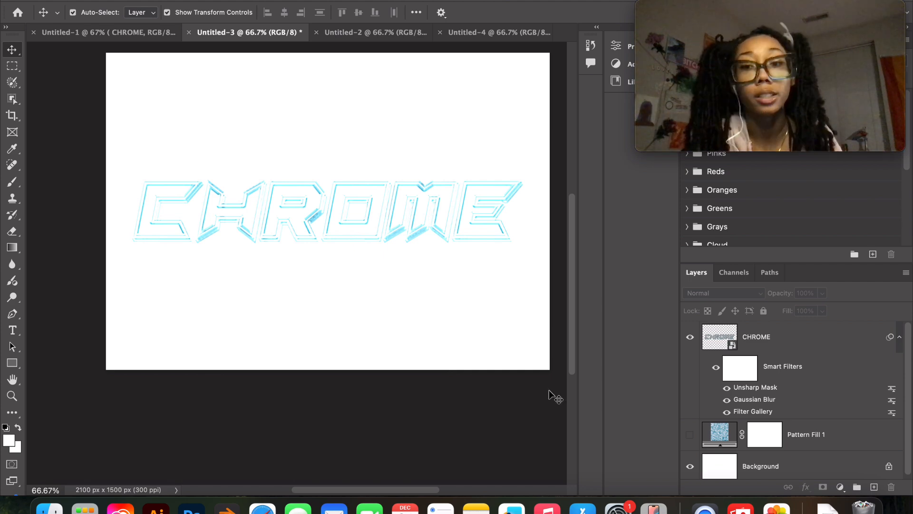
click(690, 435)
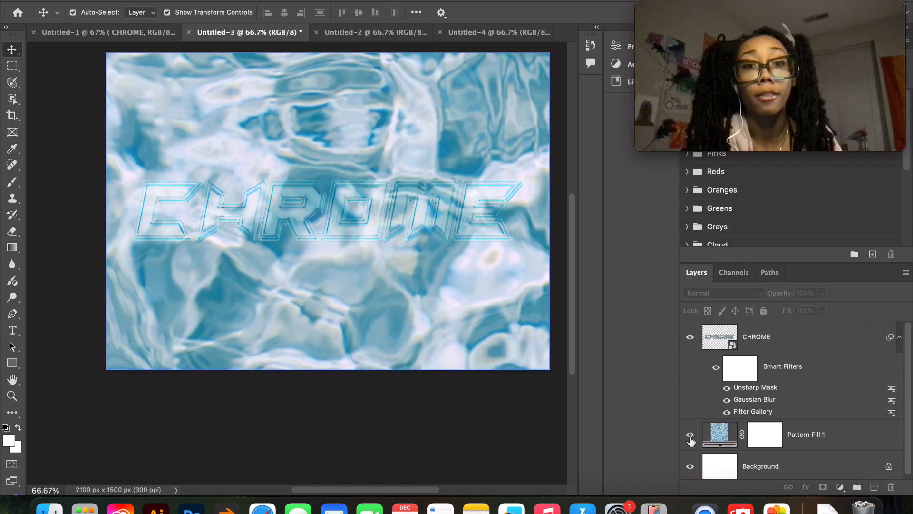
- Add an Exposure adjustment layer directly above the Pattern Fill 1 layer
click(695, 437)
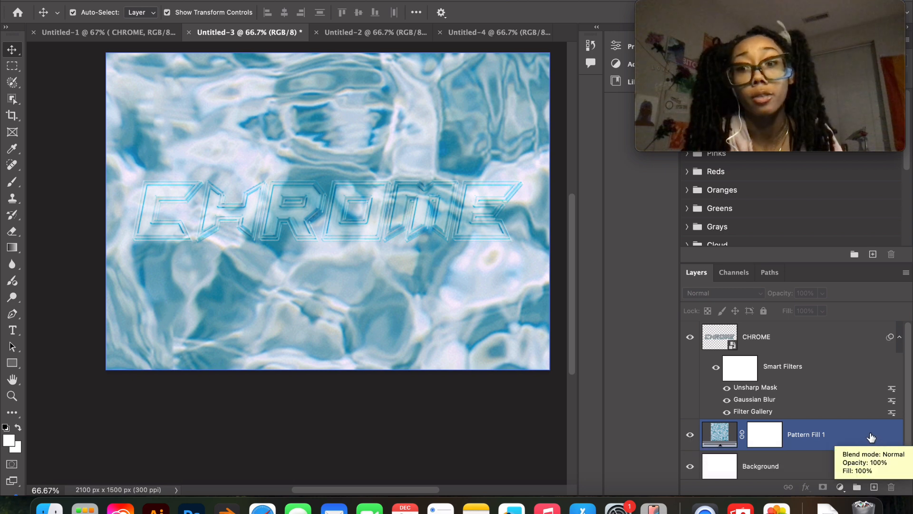
click(603, 310)
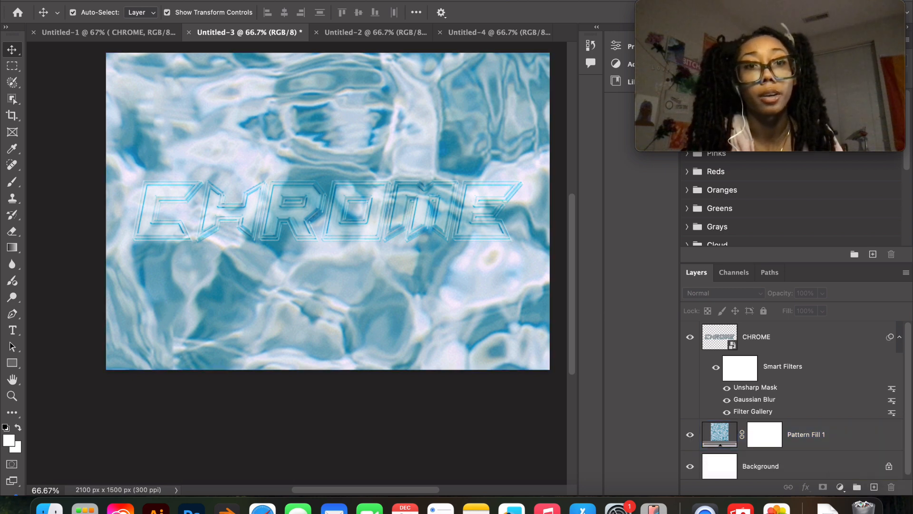
click(314, 0)
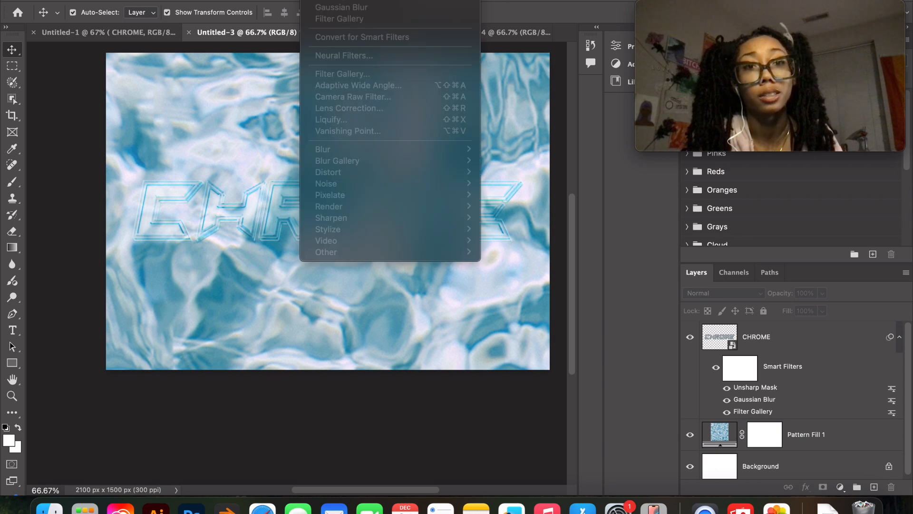
click(846, 443)
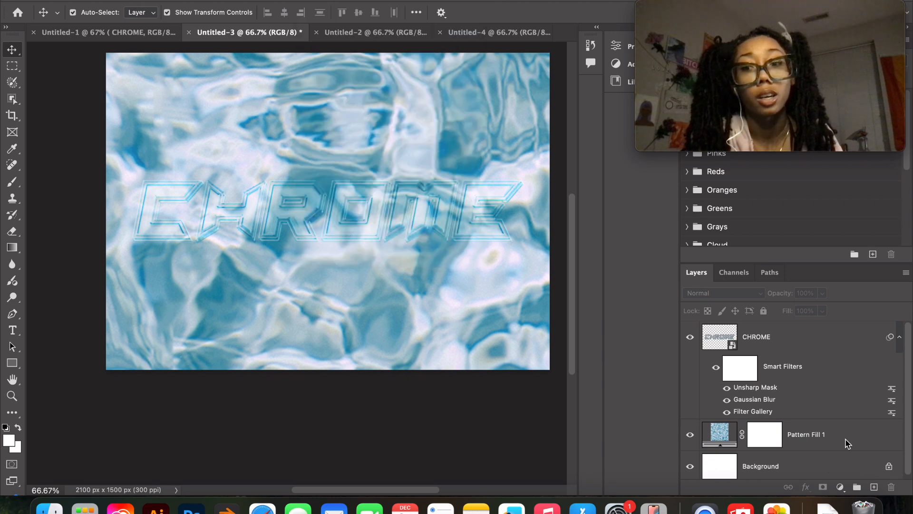
click(845, 444)
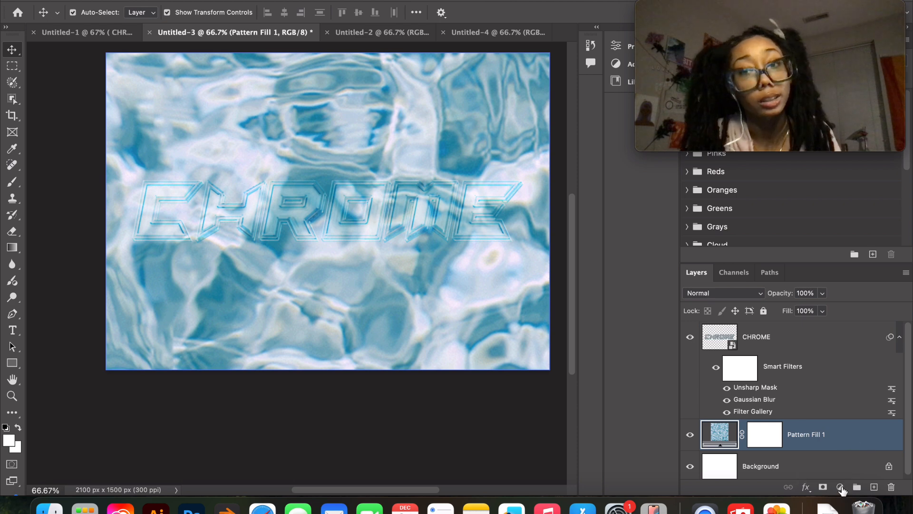
double_click(784, 362)
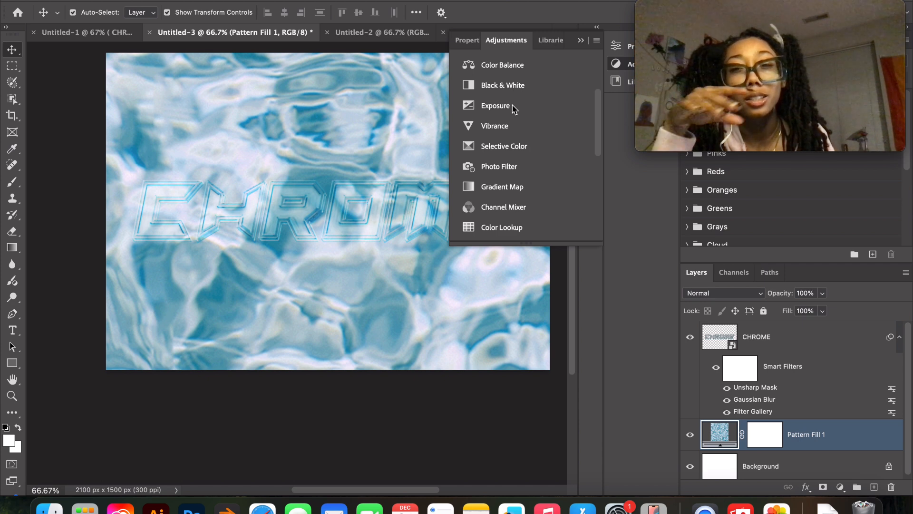
click(512, 106)
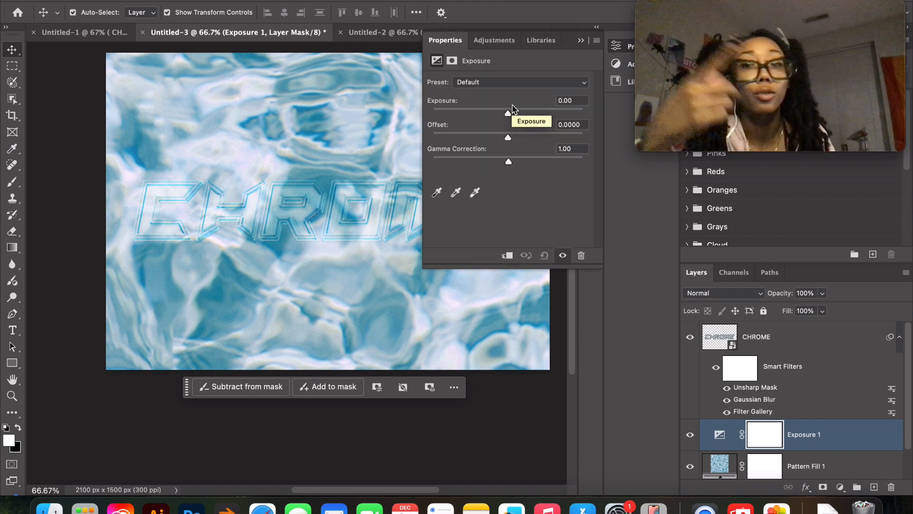
- Darken the water pattern by setting the adjustment layer's exposure to -1.06, and close its settings
click(329, 210)
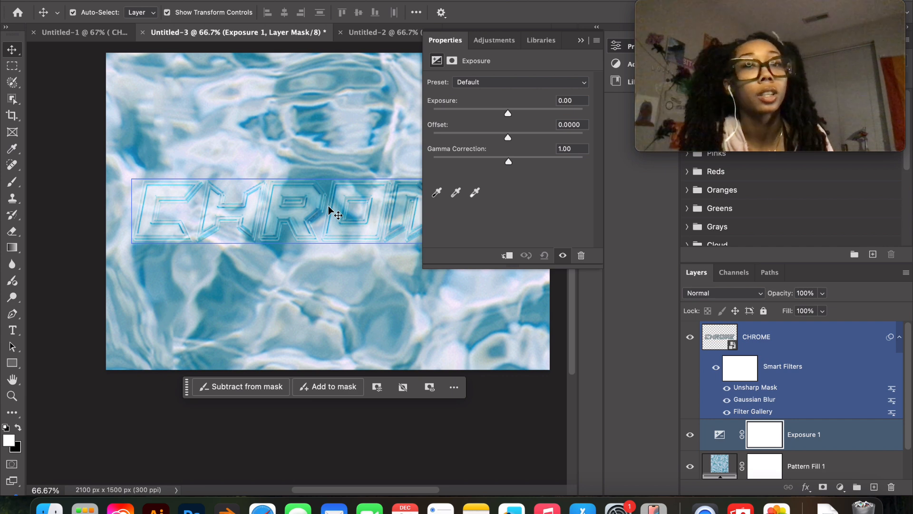
click(398, 173)
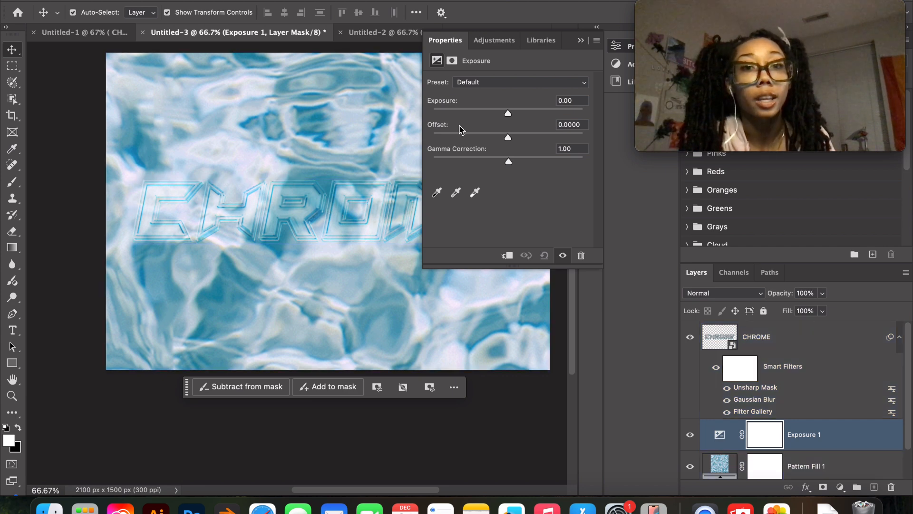
drag(507, 115, 510, 115)
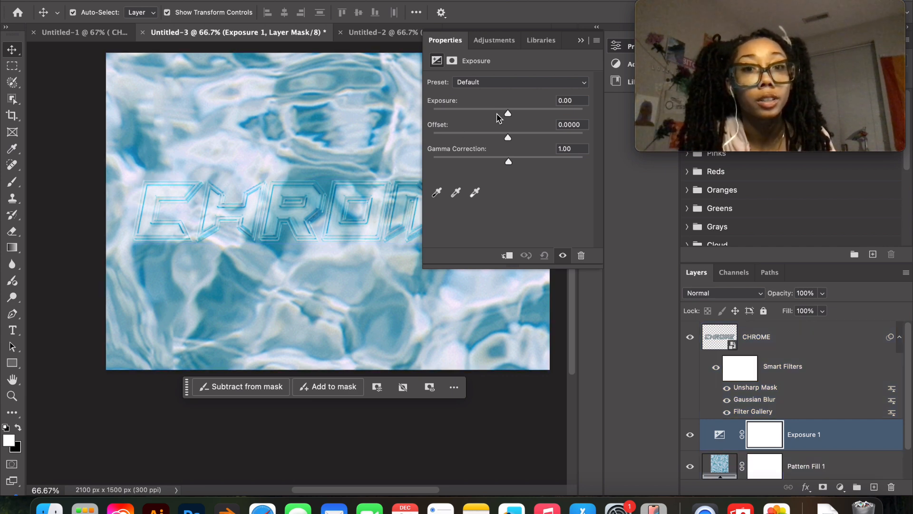
click(497, 116)
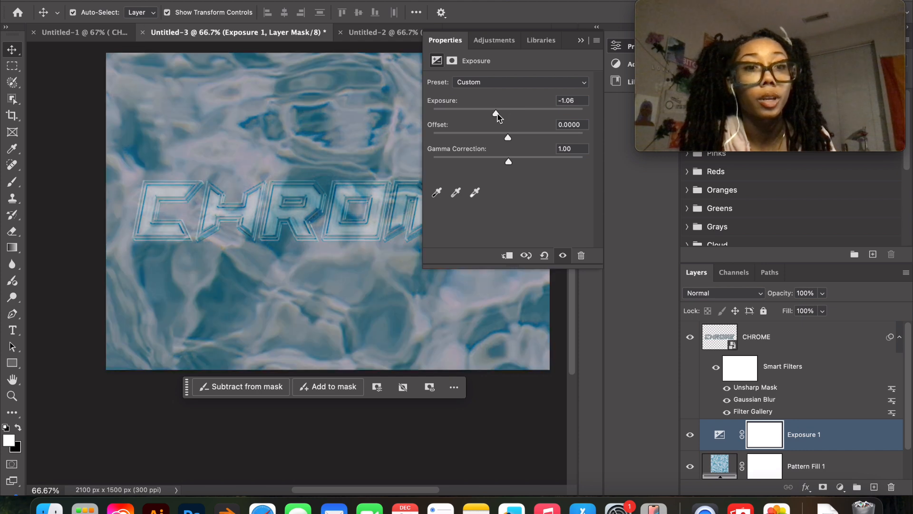
key(alt+bracketleft)
click(581, 41)
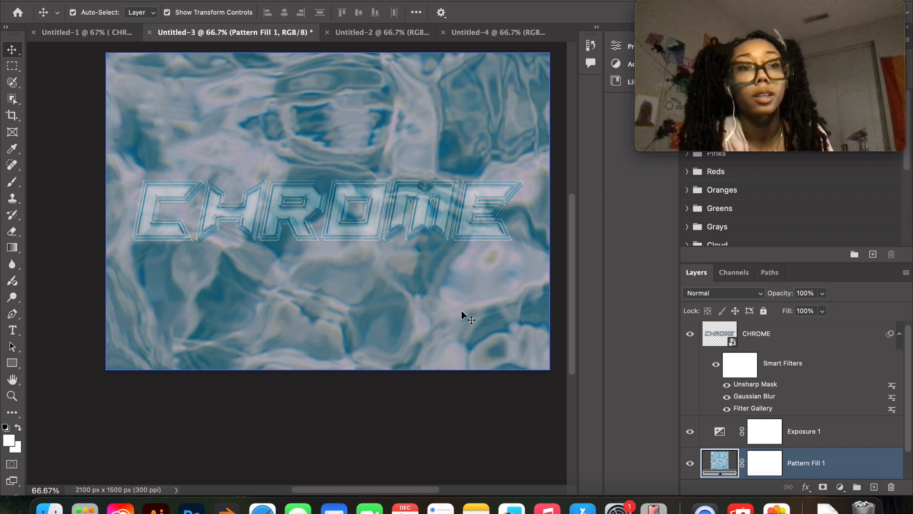
- Examine the finished chrome text samples in the Untitled-1 document for comparison and return to Untitled-3
click(181, 204)
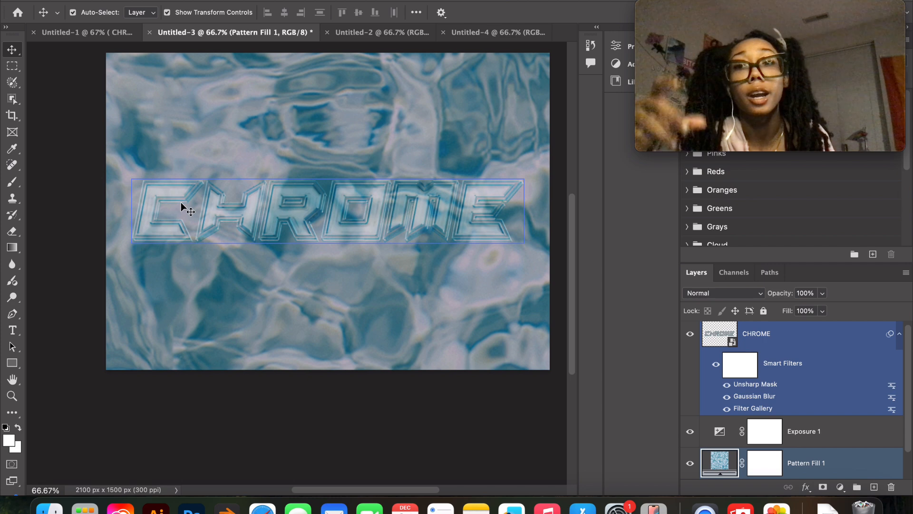
click(78, 104)
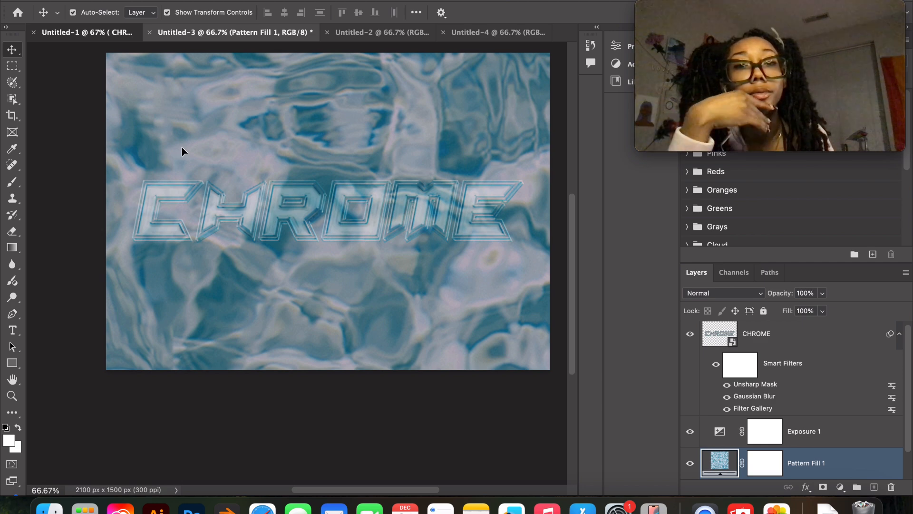
key(ctrl+shift+Tab)
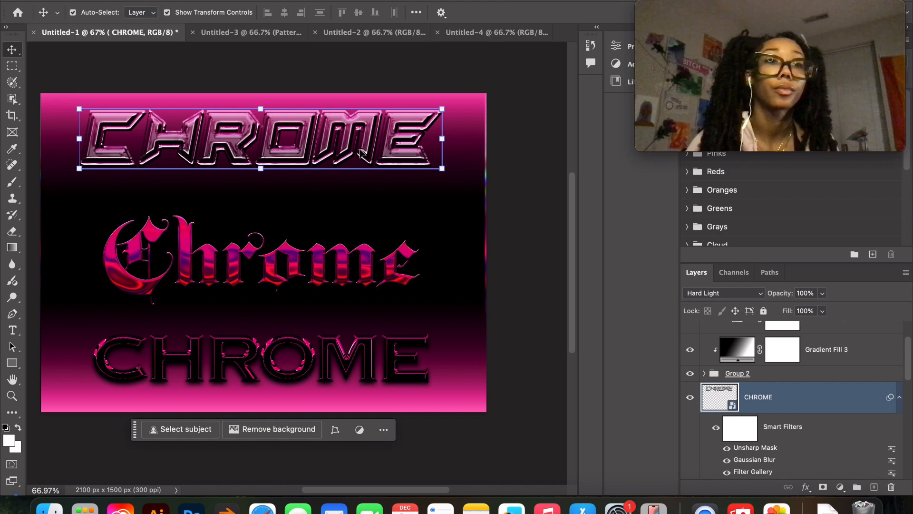
click(515, 165)
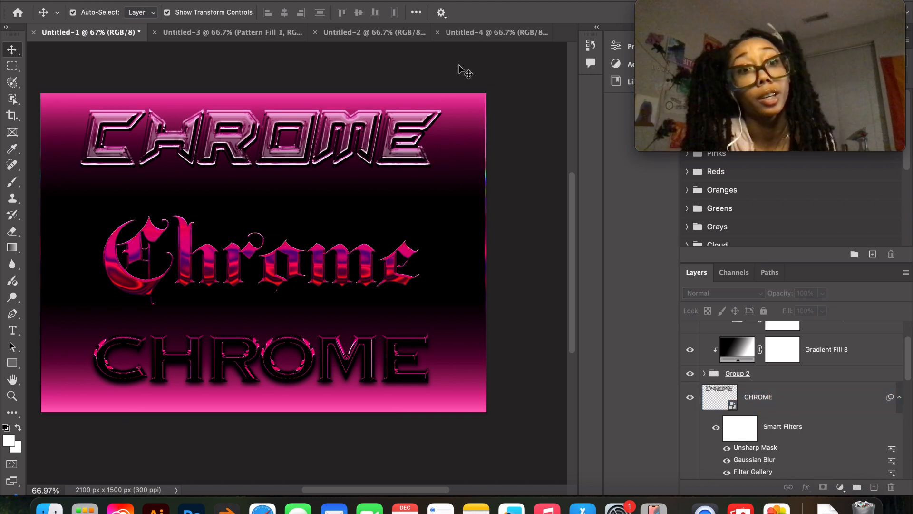
click(265, 38)
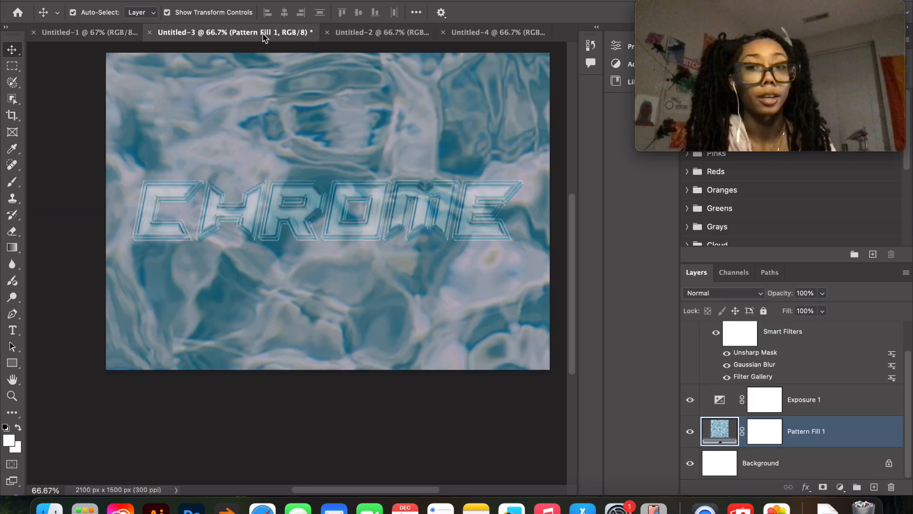
- Move the CHROME text straight up near the canvas's upper edge, at Y 254.50 px, using Free Transform
click(374, 220)
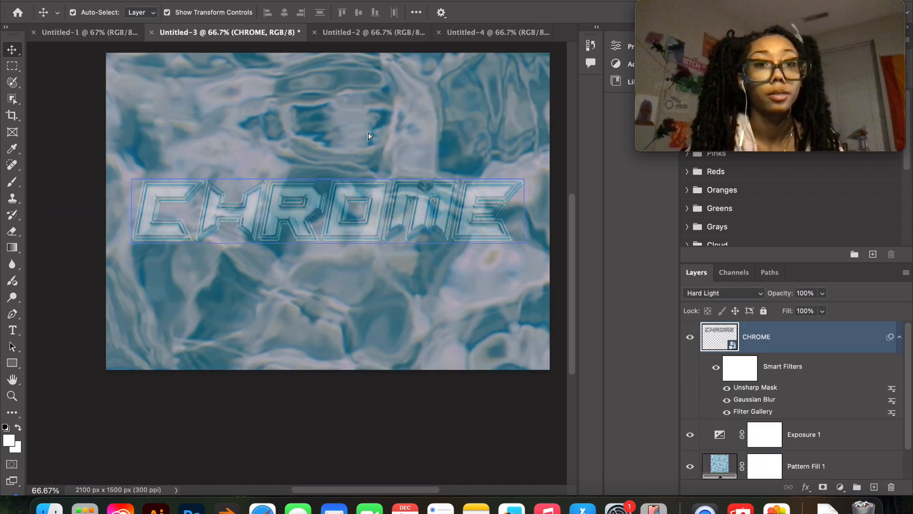
drag(368, 132, 380, 102)
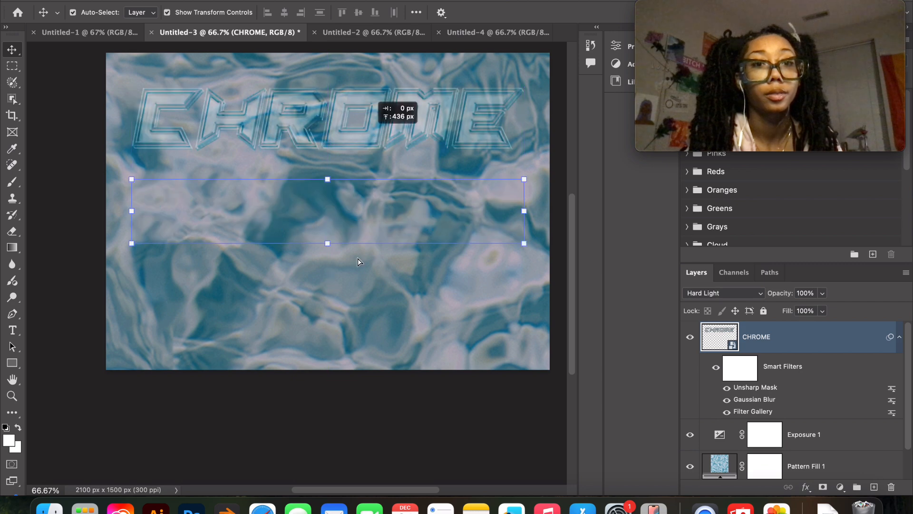
drag(358, 258, 357, 258)
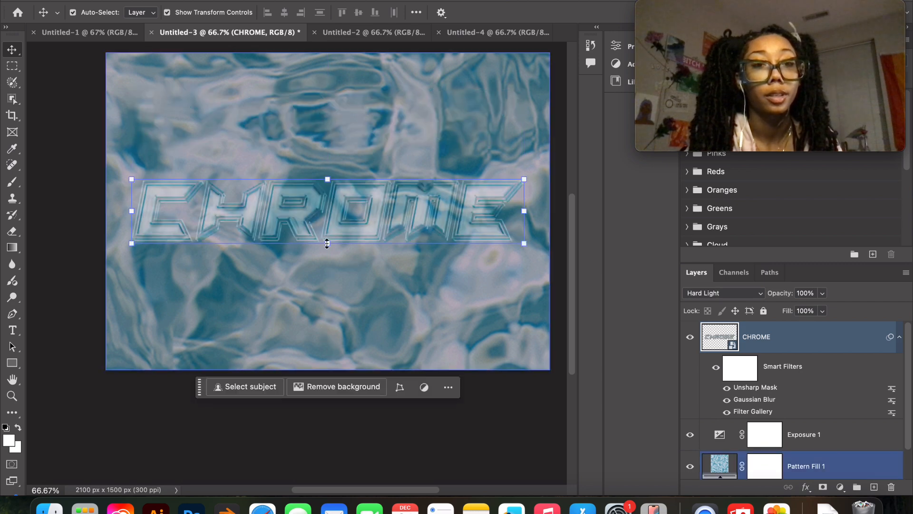
key(ctrl+t)
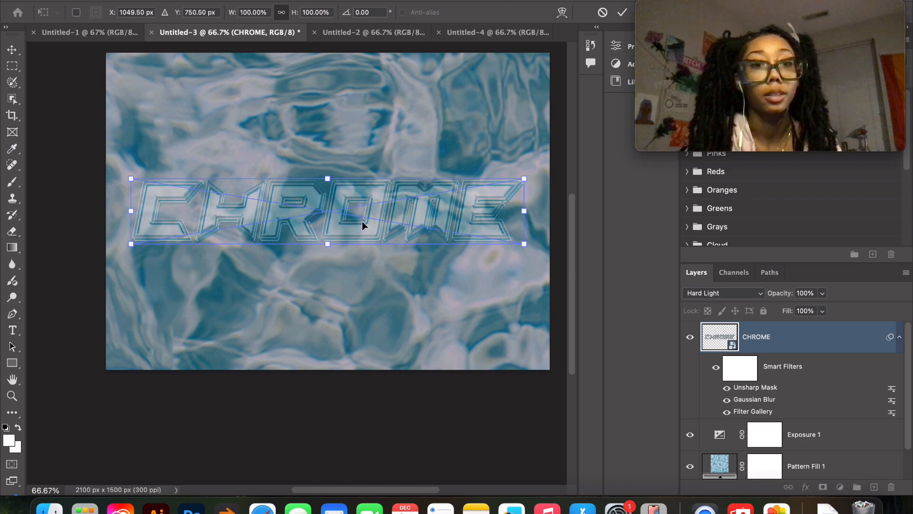
drag(372, 193, 376, 120)
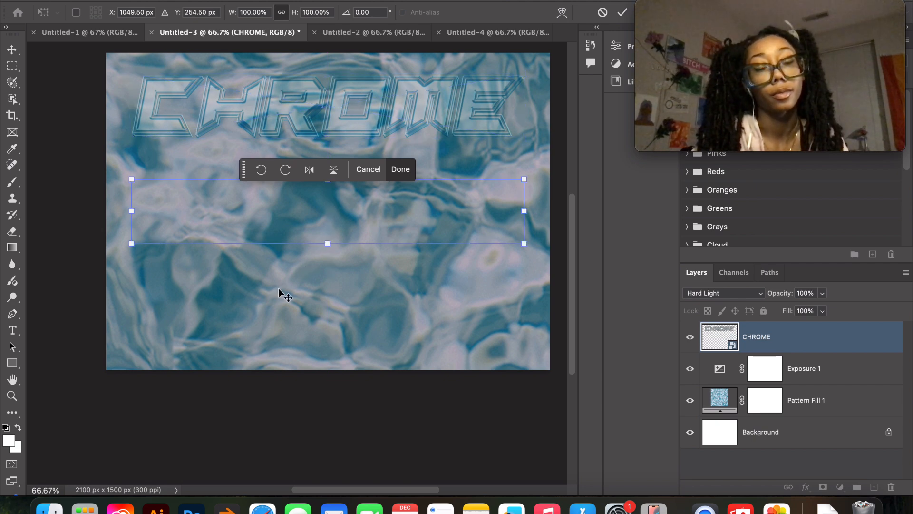
- Apply the pending move of the CHROME smart object and make its layer active again
key(Return)
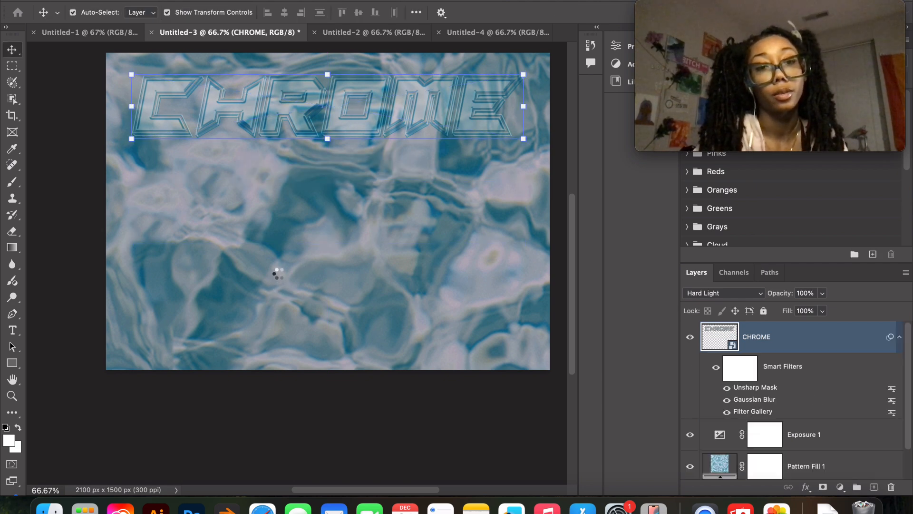
click(245, 278)
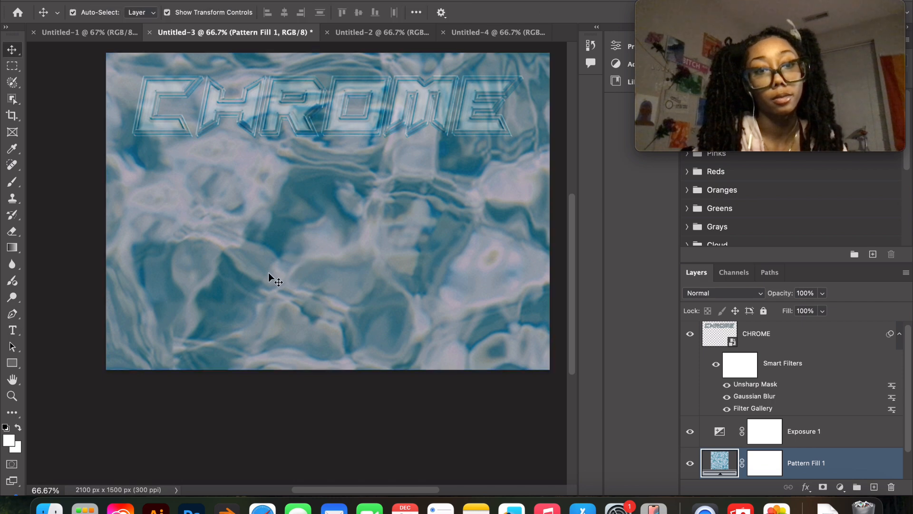
key(t)
key(v)
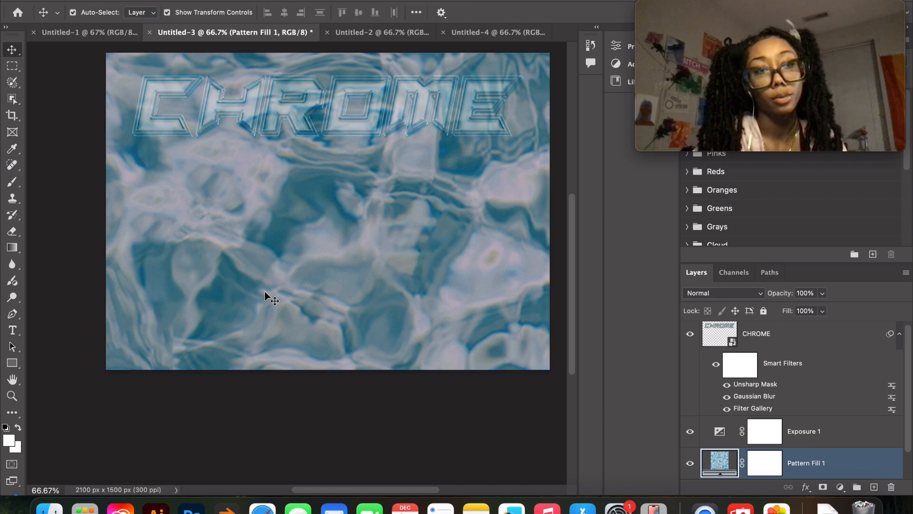
click(790, 407)
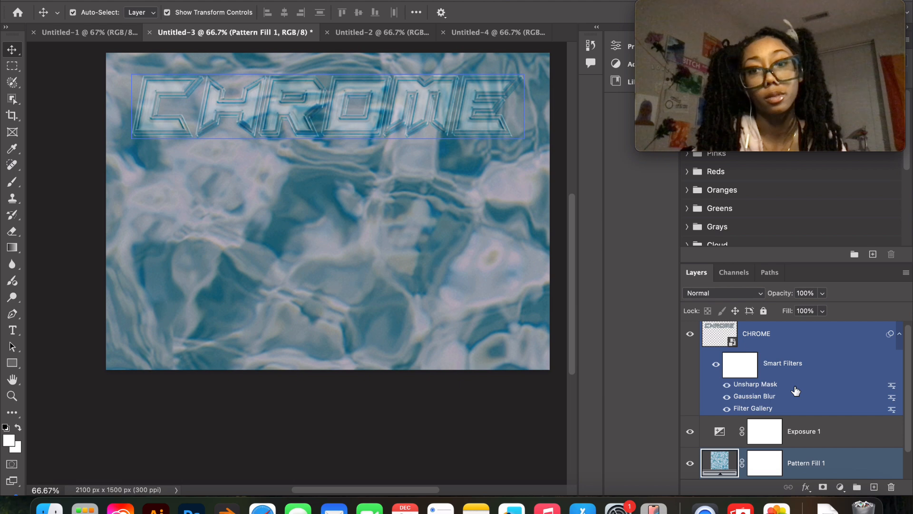
scroll(795, 390, up, 1)
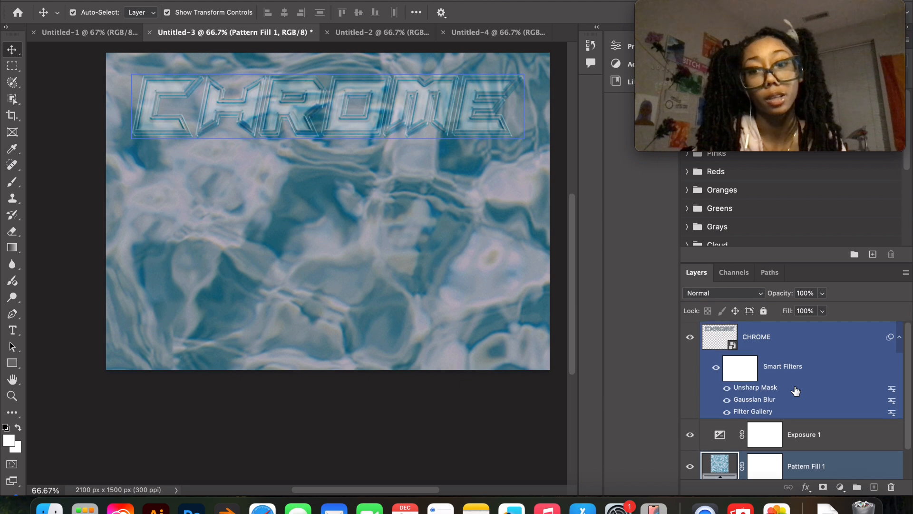
shift+click(489, 248)
- Add a new horizontal text reading CHROME in 18 pt Suggested 3D Filled Italic below the existing lettering
key(t)
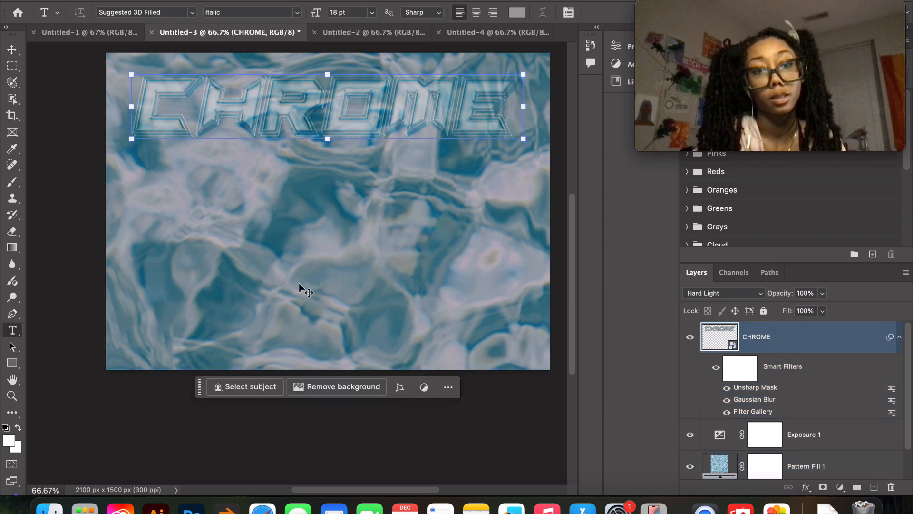
right_click(12, 336)
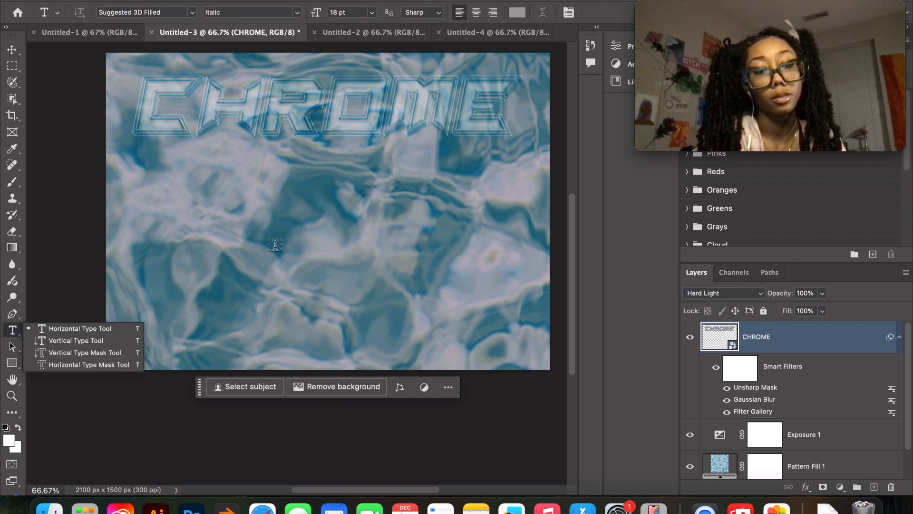
click(309, 244)
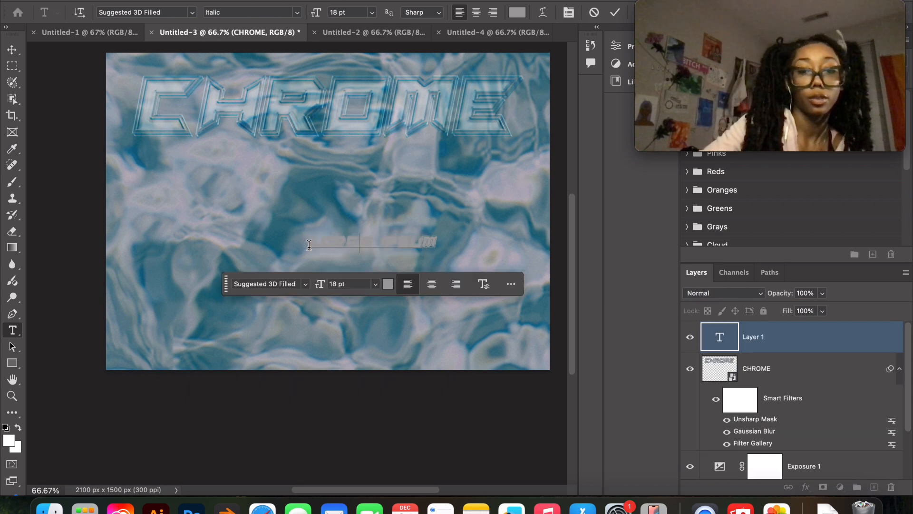
text(CHROME)
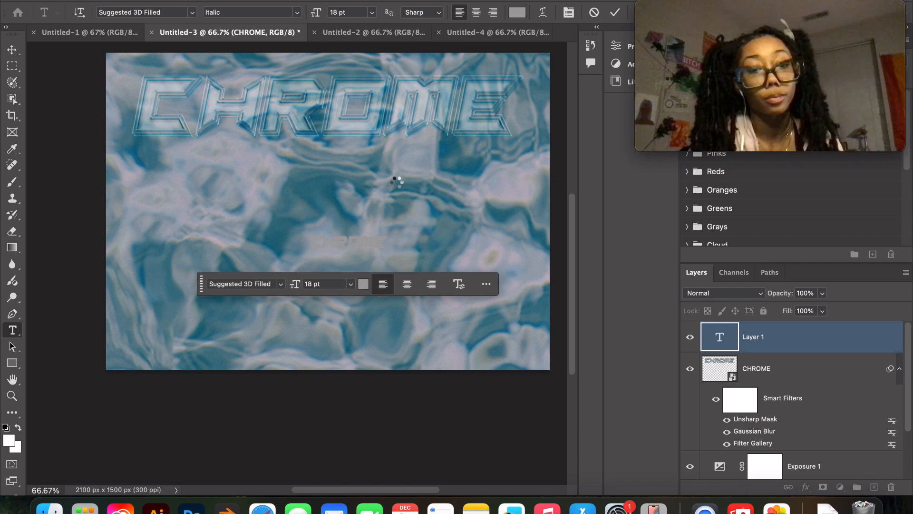
key(Escape)
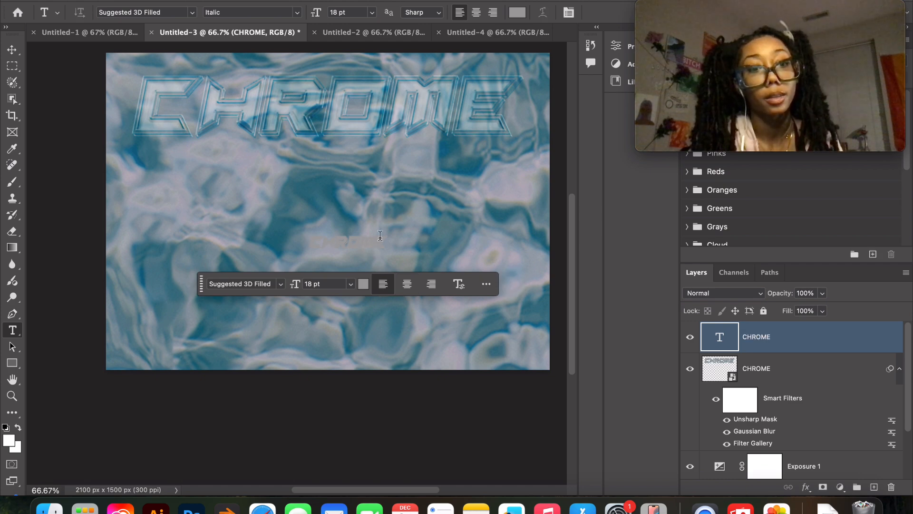
key(v)
key(t)
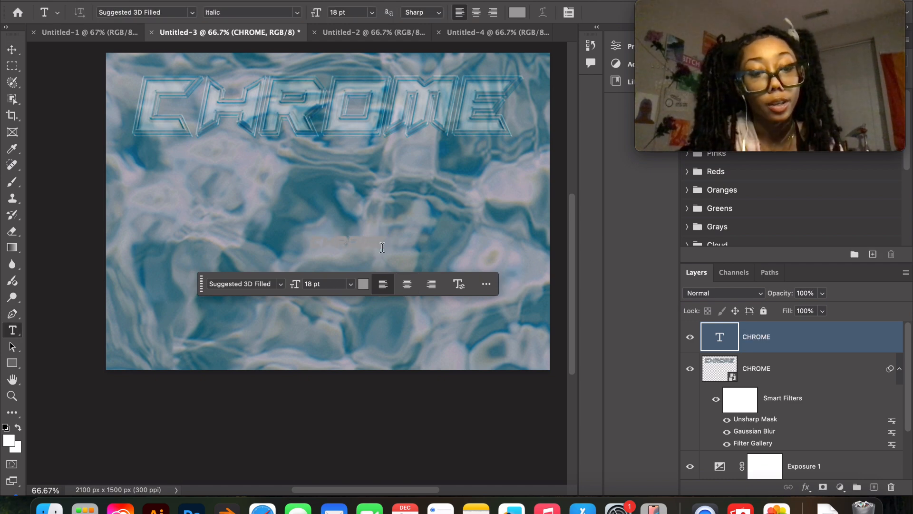
key(v)
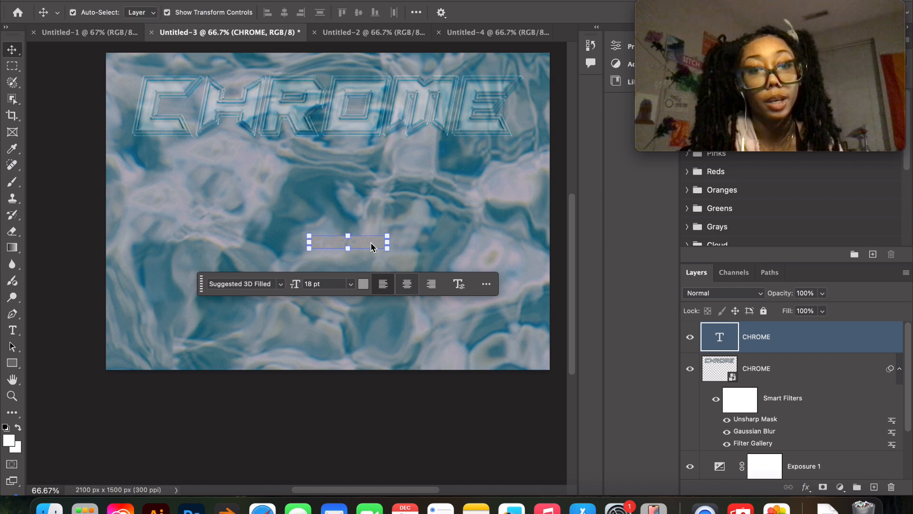
click(357, 242)
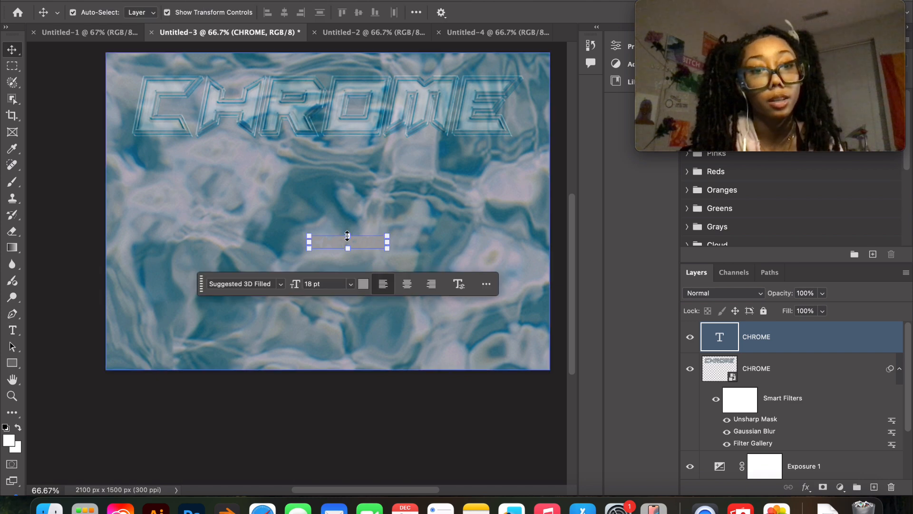
- Scale the new CHROME text to 460.24% and center it horizontally in the canvas's lower half, at X 1050.00 px, Y 987.76 px
key(super+t)
drag(360, 155, 360, 169)
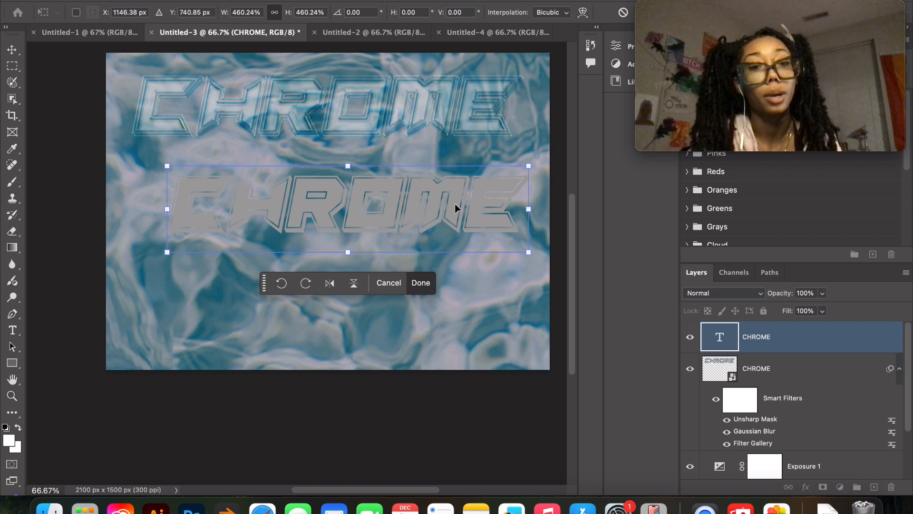
click(454, 203)
drag(451, 199, 435, 252)
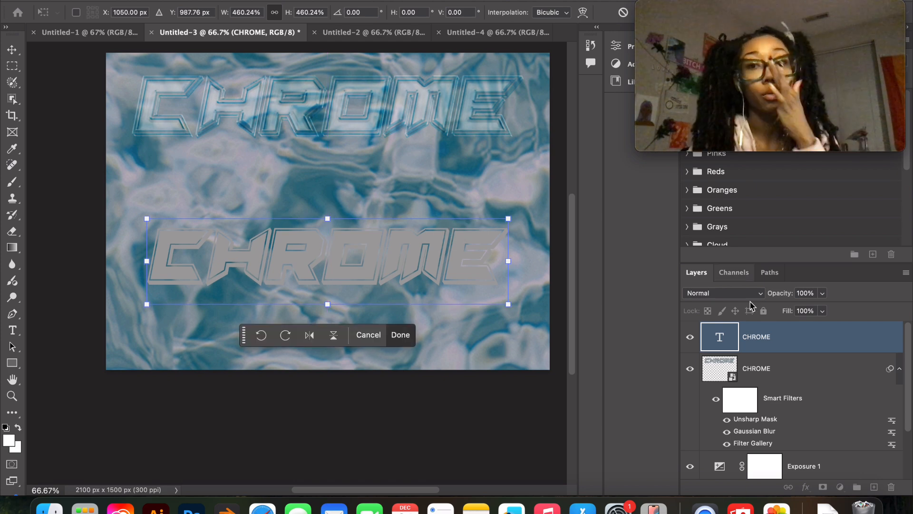
key(Return)
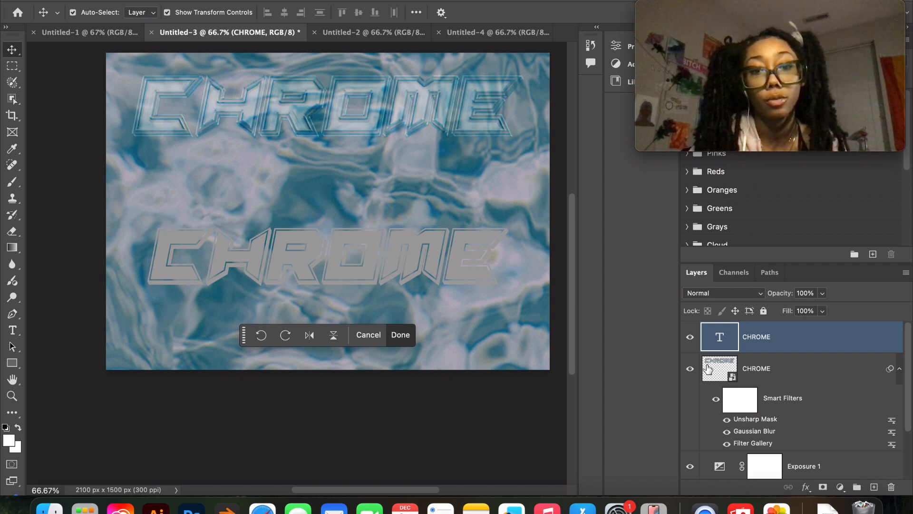
click(401, 334)
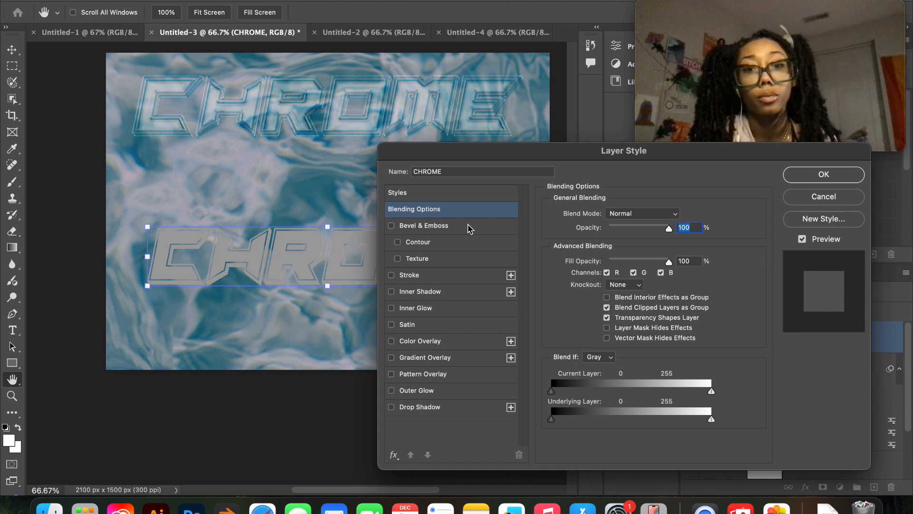
- Apply an Inner Bevel, Chisel Hard Bevel & Emboss style to the new CHROME text, with shadow color 000000
key(Return)
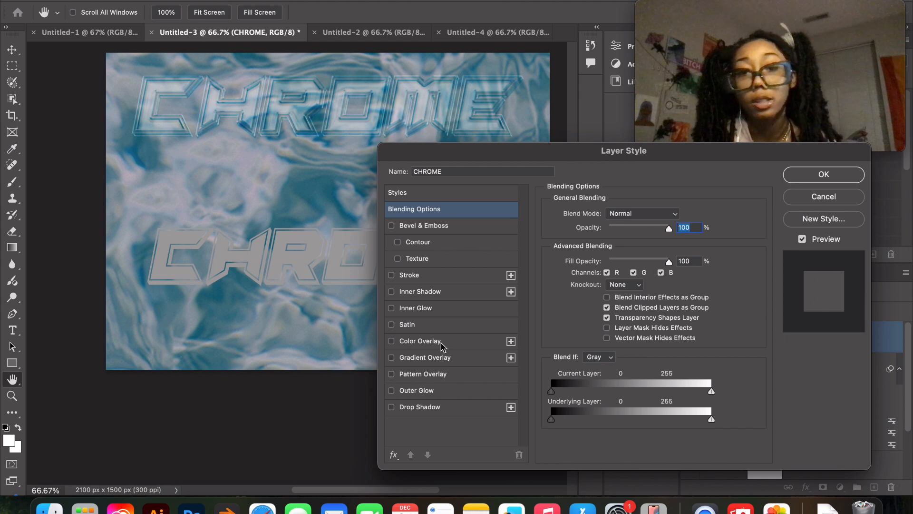
click(463, 231)
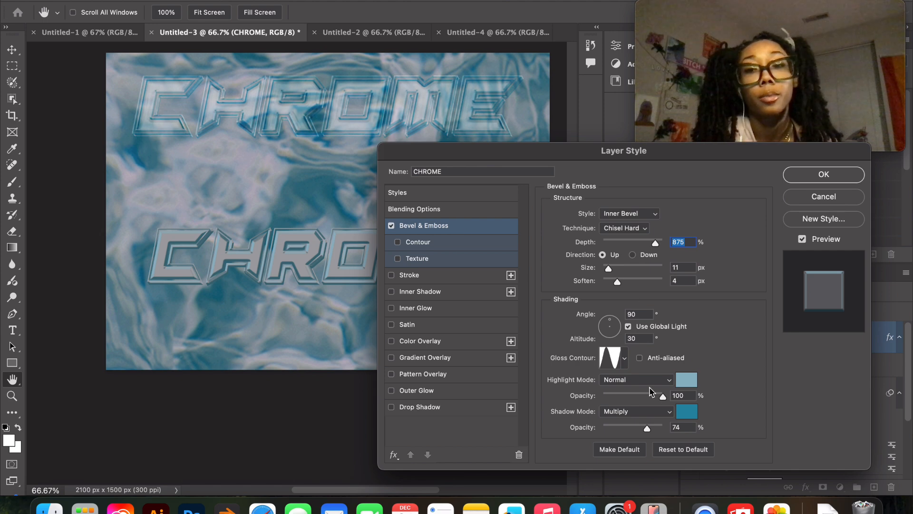
click(687, 412)
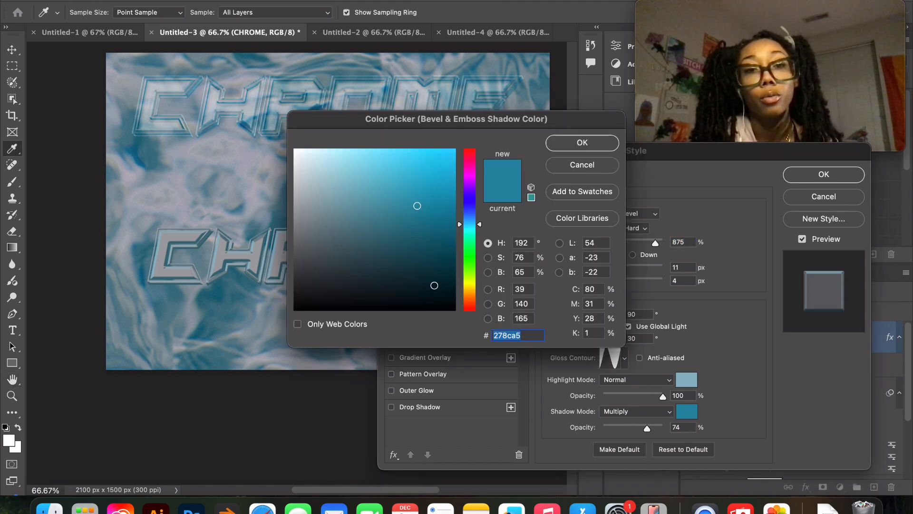
drag(434, 285, 491, 350)
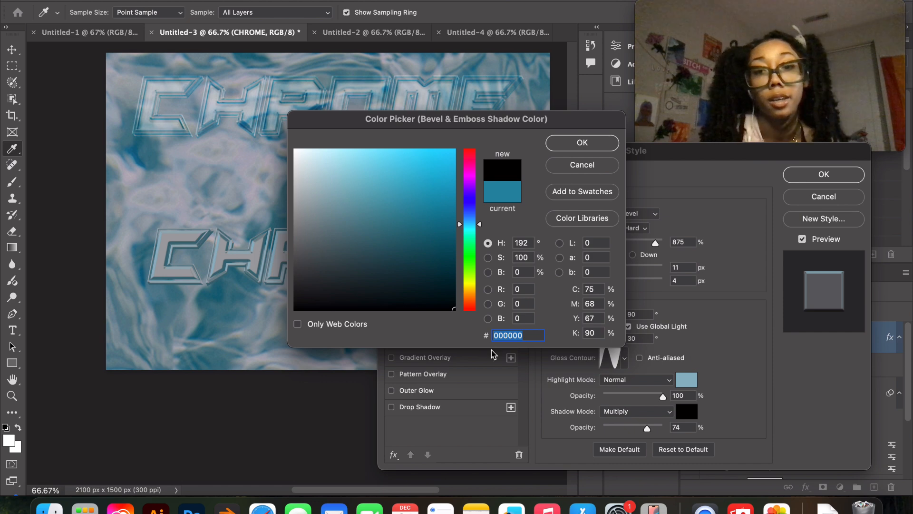
key(Return)
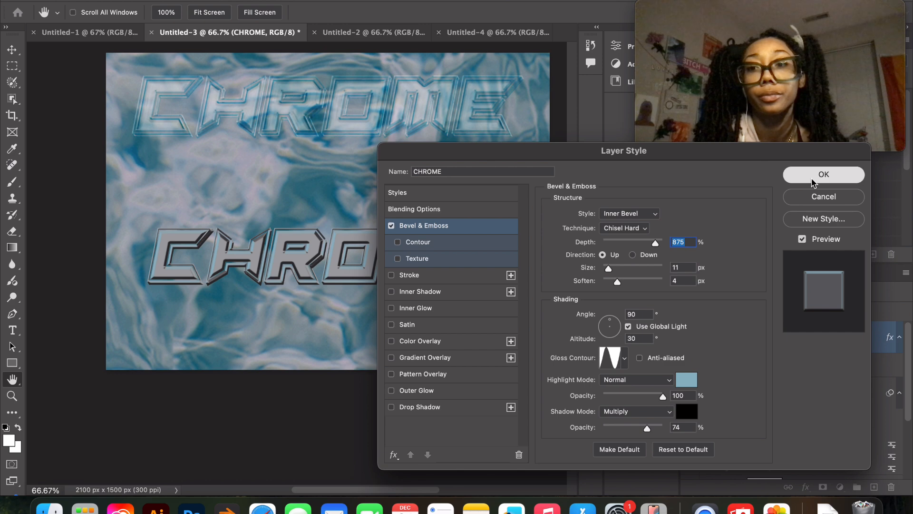
click(812, 179)
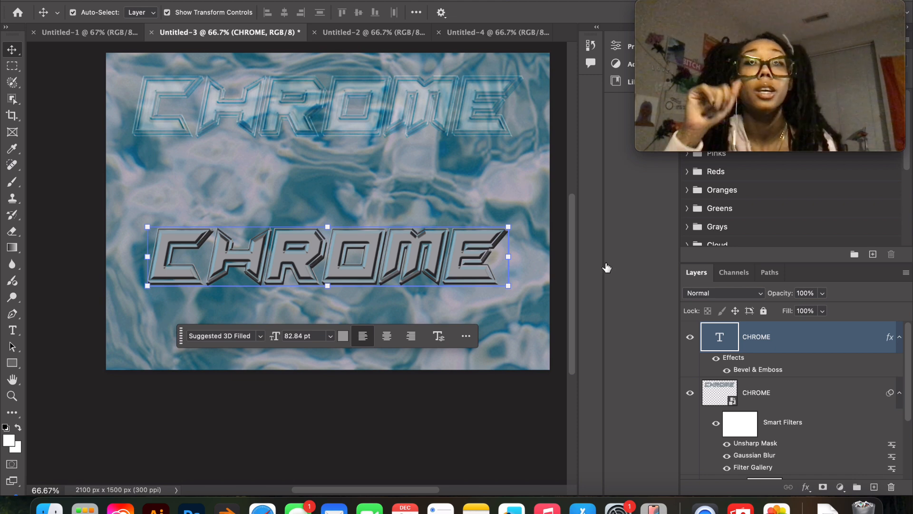
- Enable Contour for the new text's Bevel & Emboss, using the single-peak contour shape at 61% range
key(super+h)
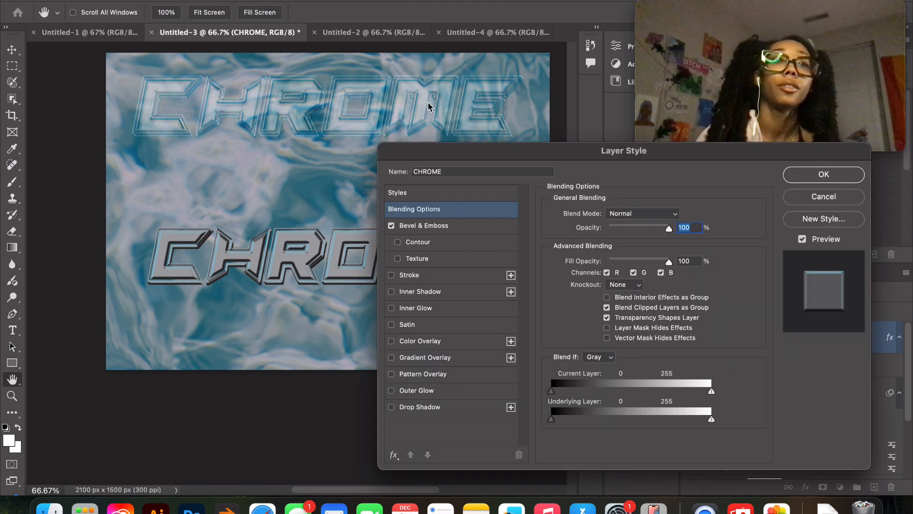
click(399, 243)
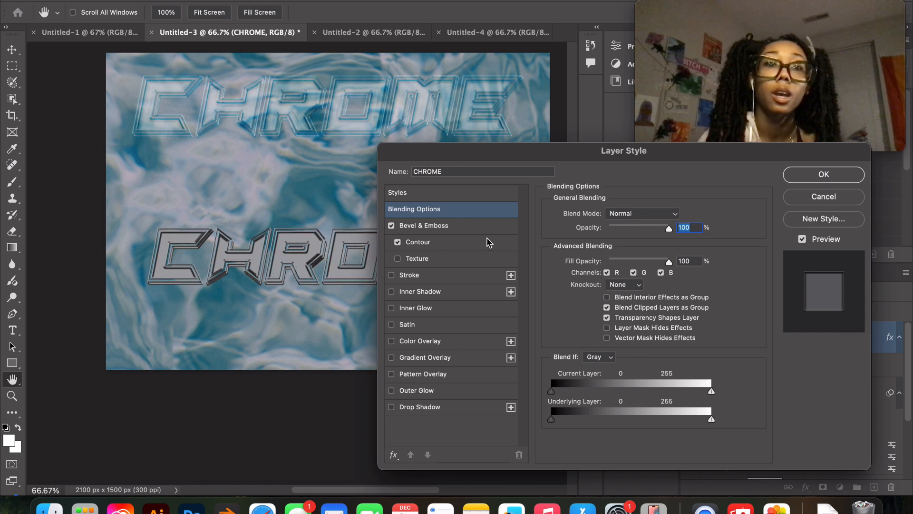
click(485, 251)
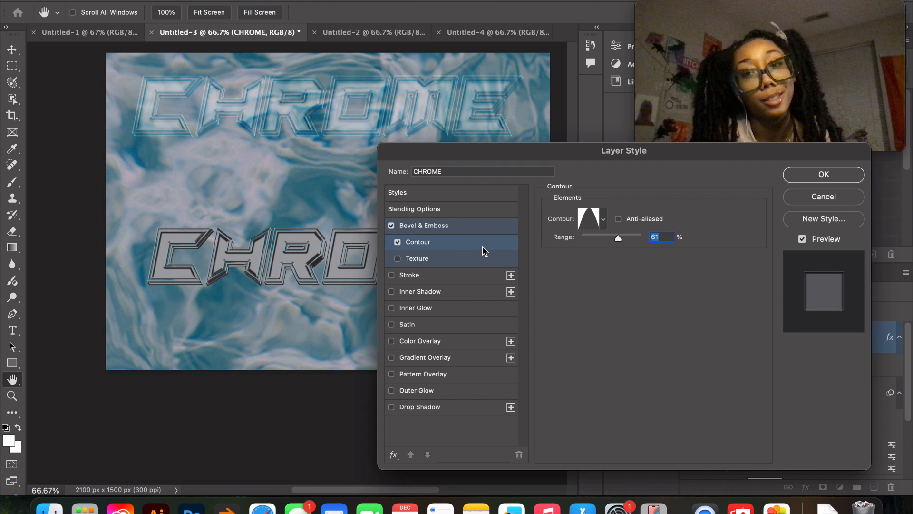
click(603, 226)
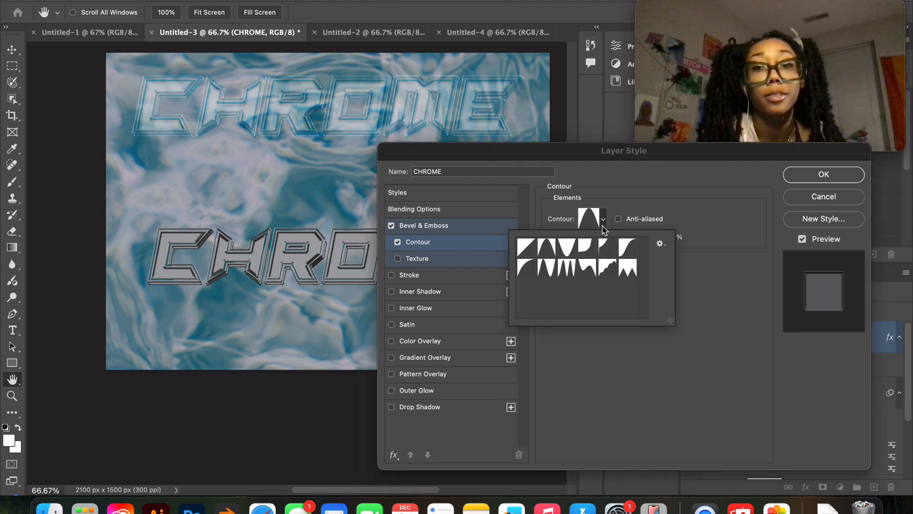
click(569, 251)
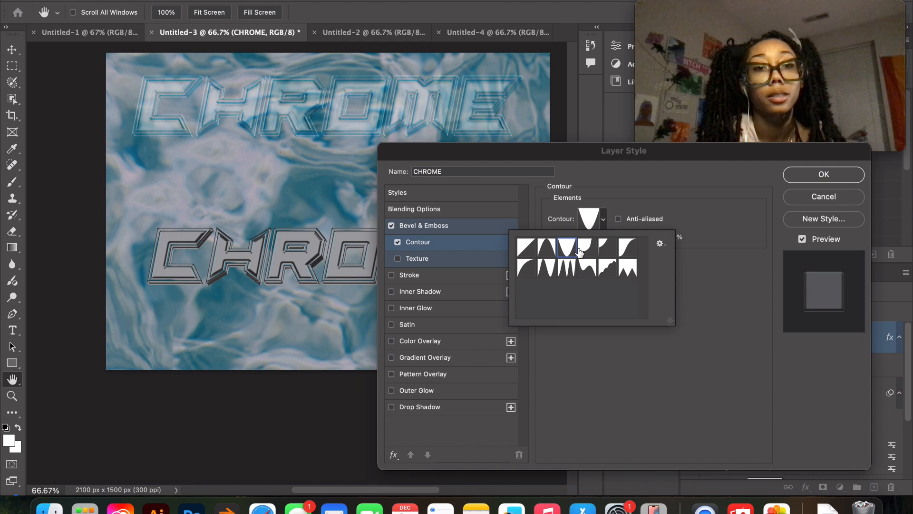
click(547, 251)
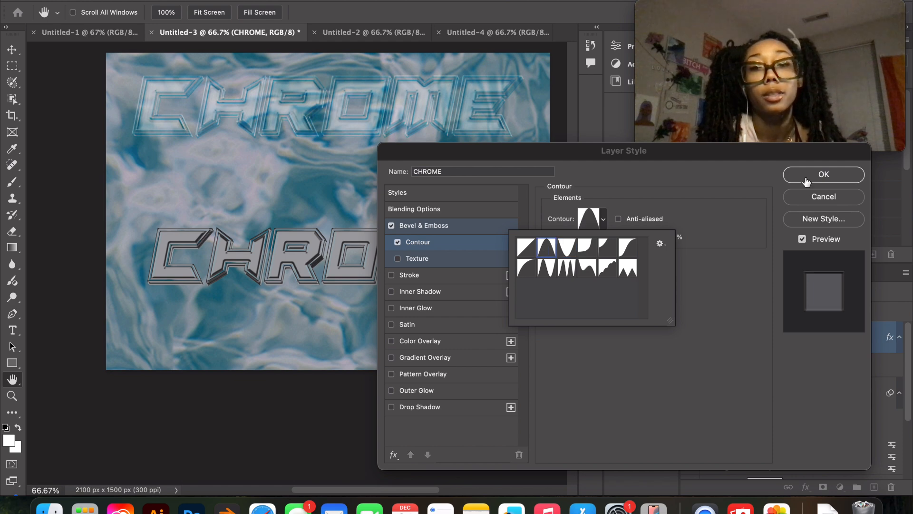
click(829, 178)
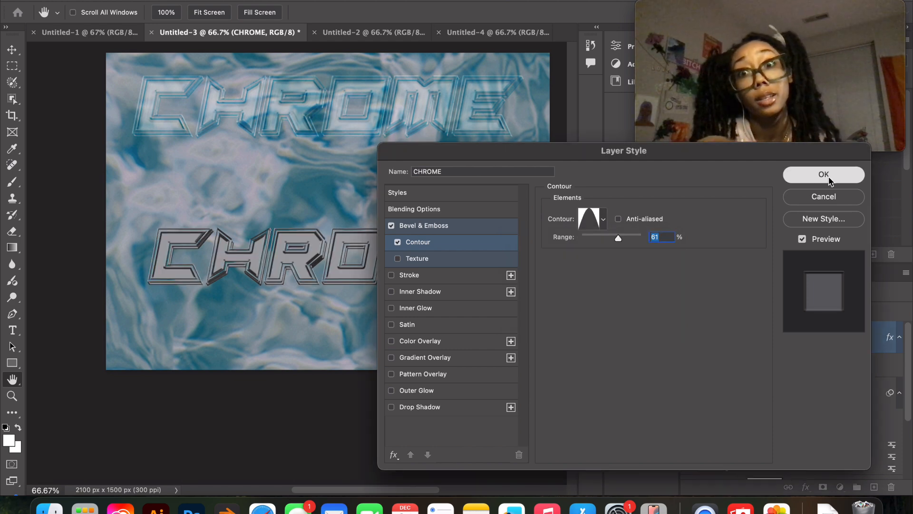
click(830, 180)
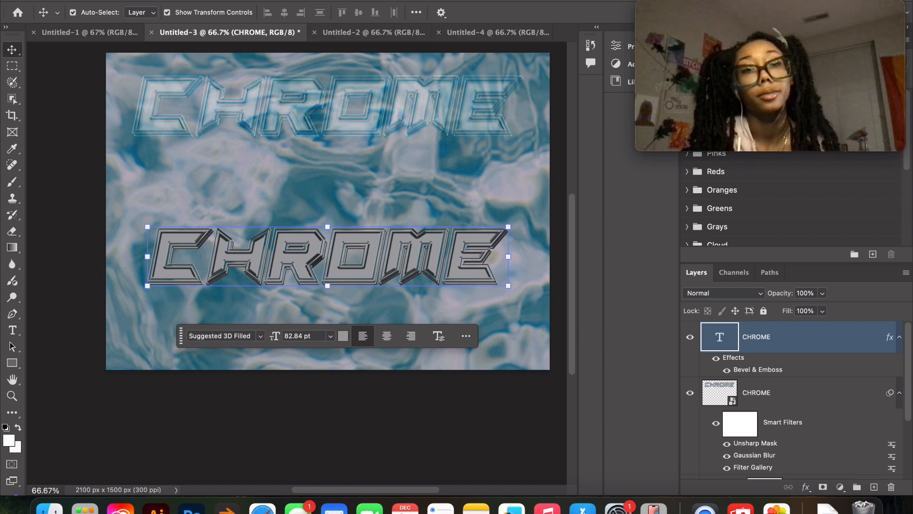
- Rasterize the new CHROME text for the Filter Gallery, hide the older CHROME smart object, and keep the new layer selected
click(312, 1)
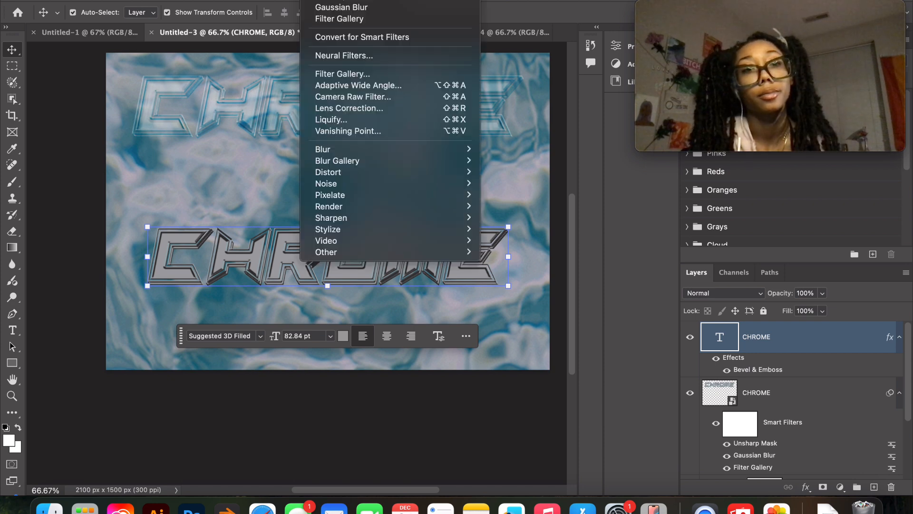
click(383, 22)
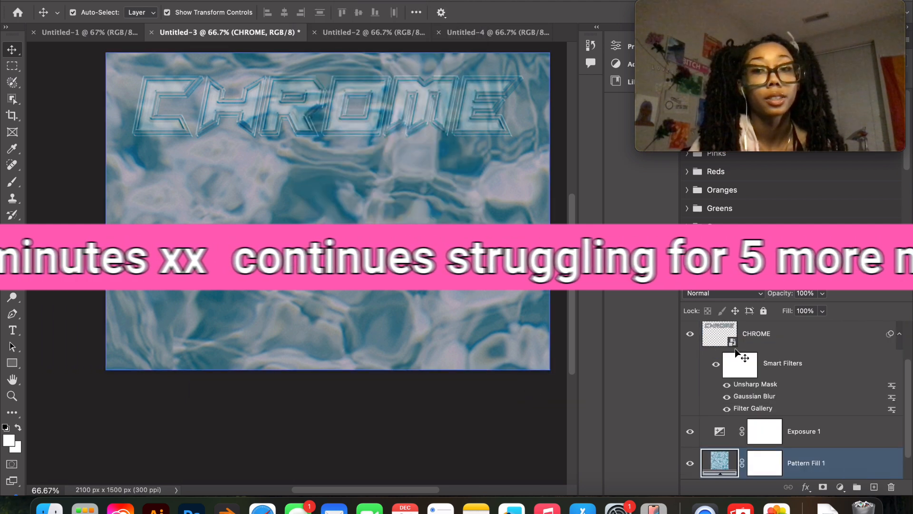
click(690, 392)
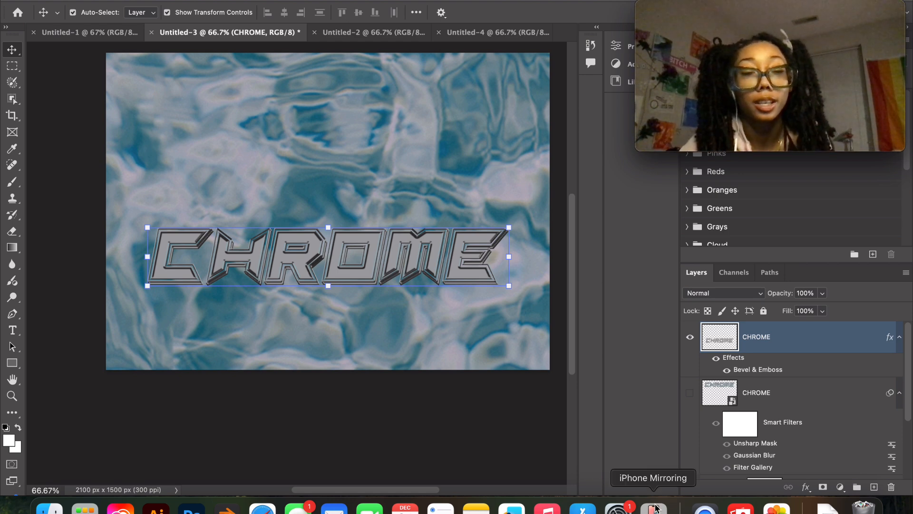
click(793, 349)
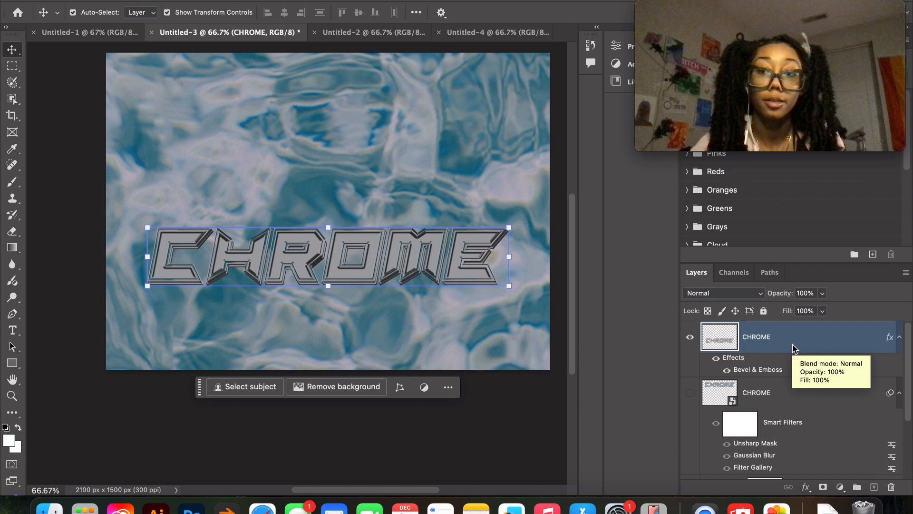
- Convert the new CHROME layer to a smart object and apply the Chrome sketch filter with Detail 7 and Smoothness 1
right_click(792, 348)
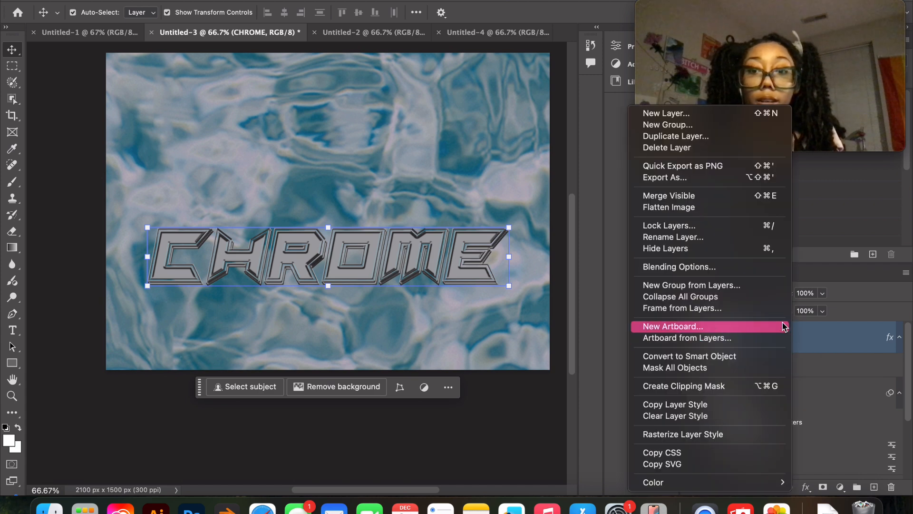
click(751, 362)
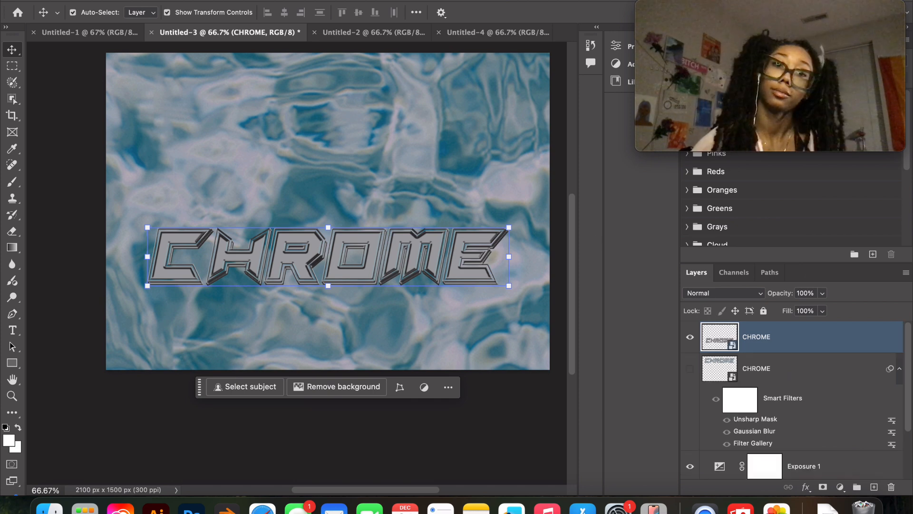
click(304, 1)
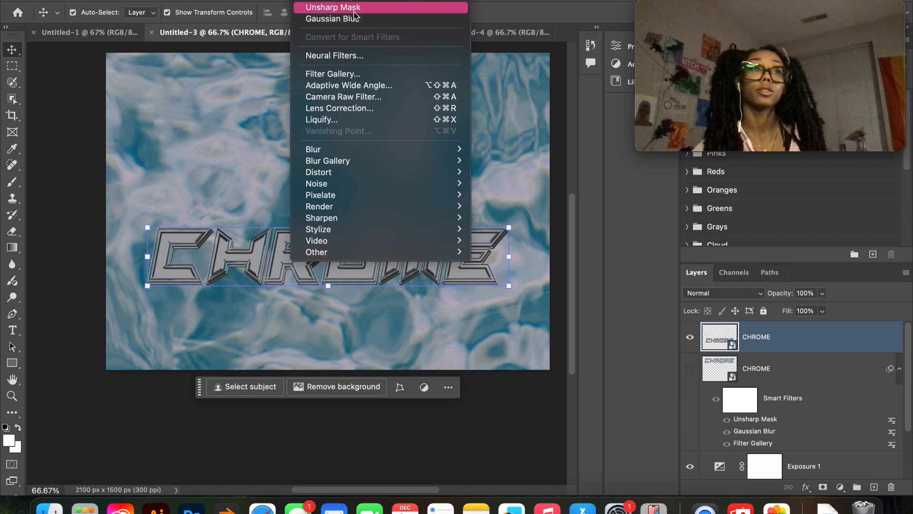
key(Escape)
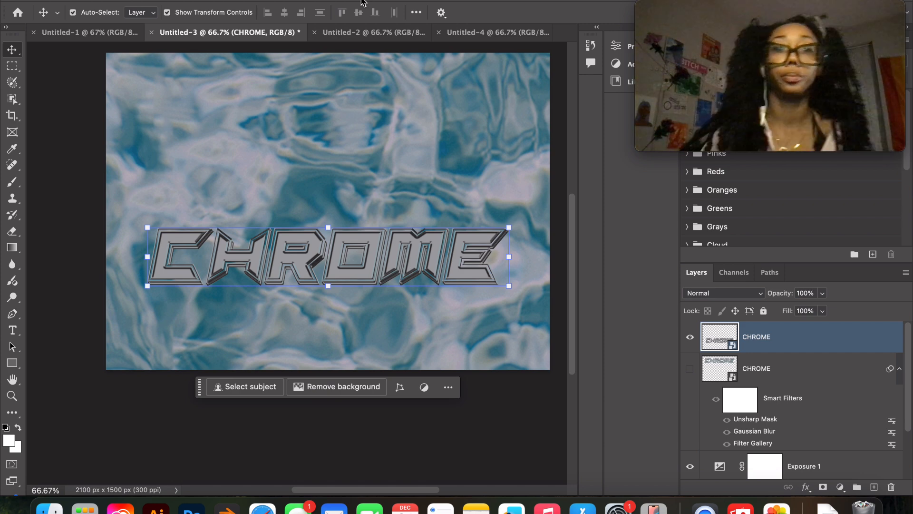
key(ctrl+super+f)
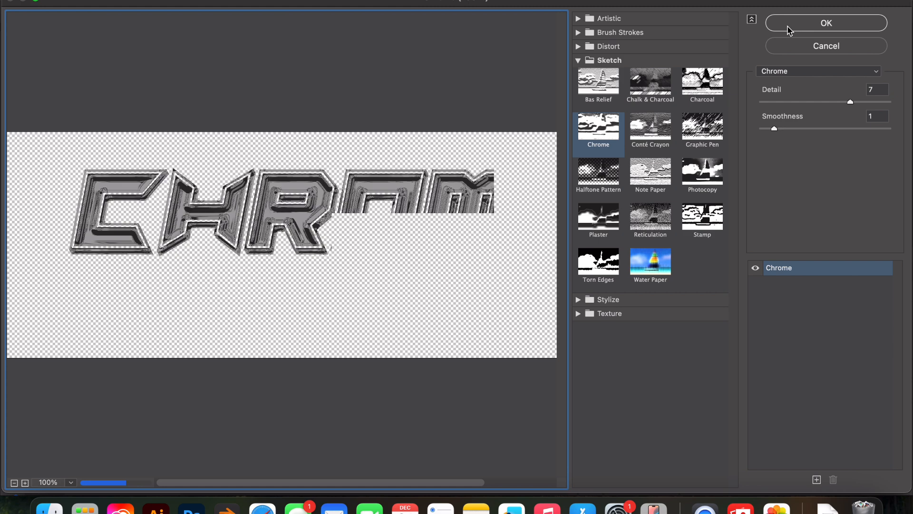
click(788, 28)
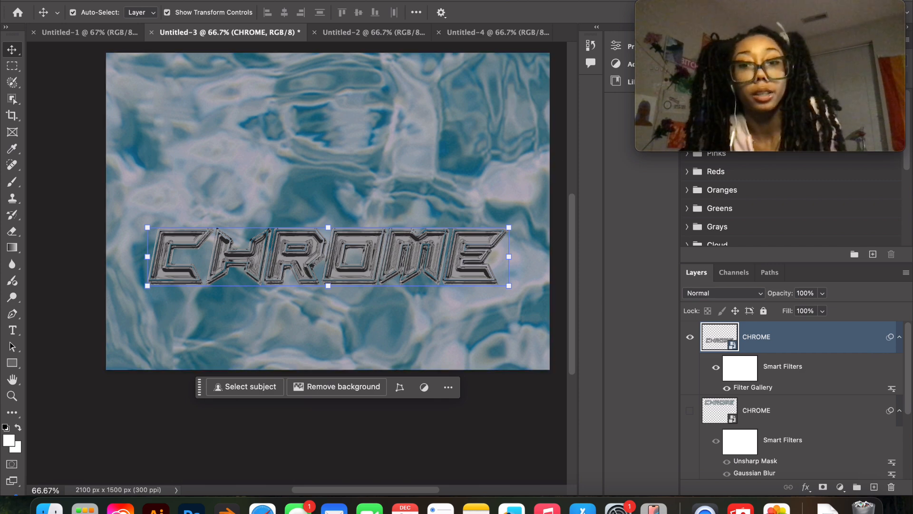
click(336, 1)
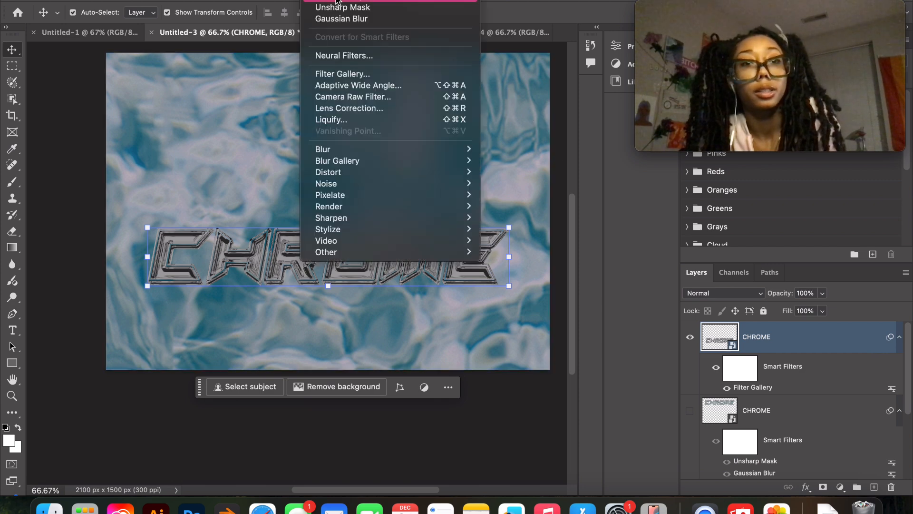
click(347, 18)
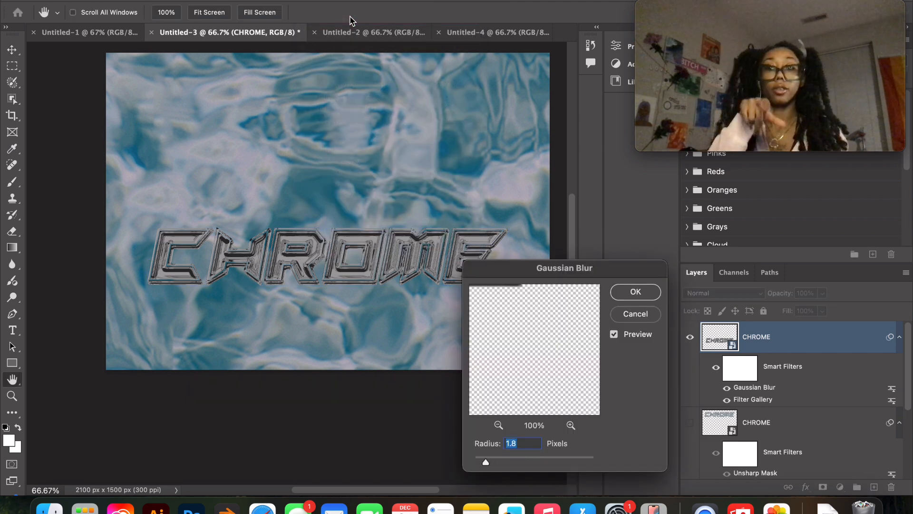
click(642, 315)
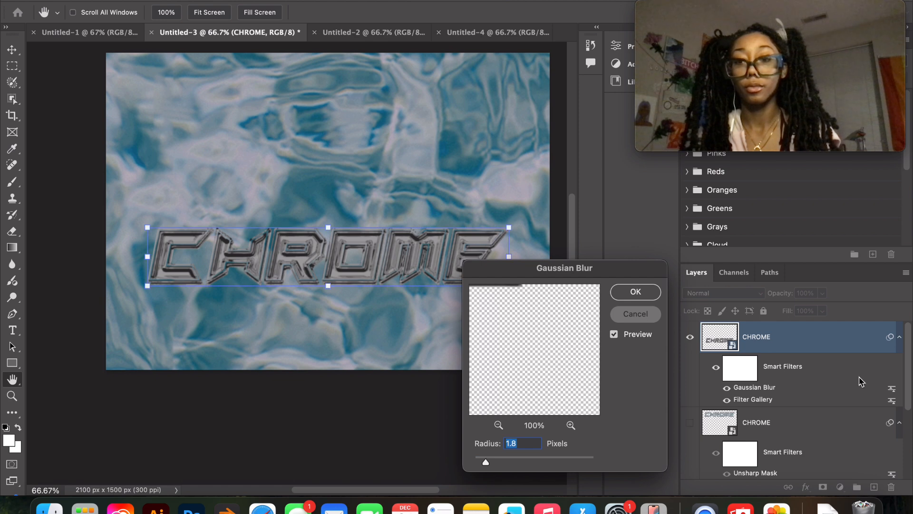
- Set the blending mode of the new CHROME layer's Filter Gallery smart filter to Soft Light at 100% opacity
right_click(892, 394)
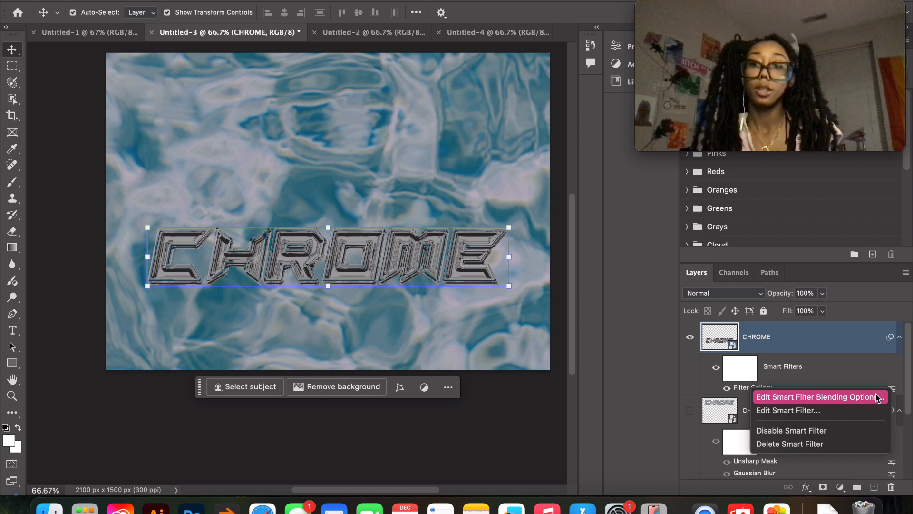
click(876, 397)
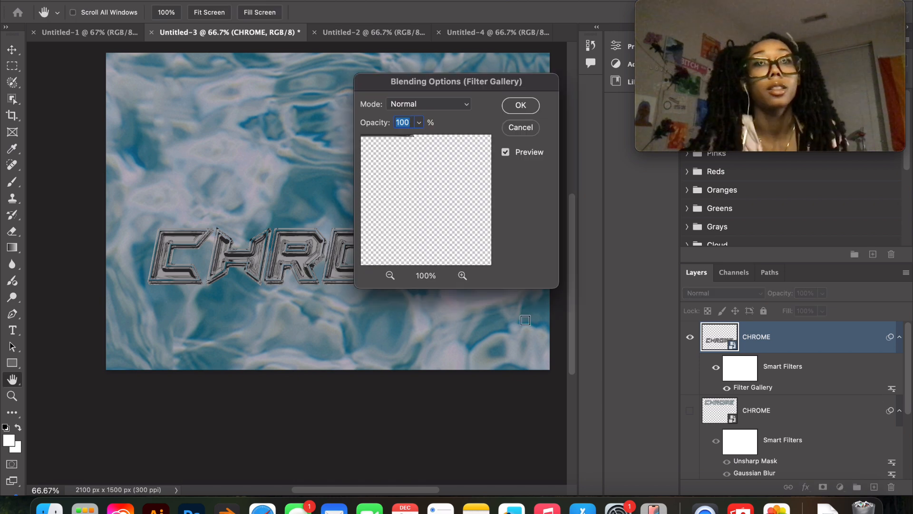
click(450, 105)
click(450, 105)
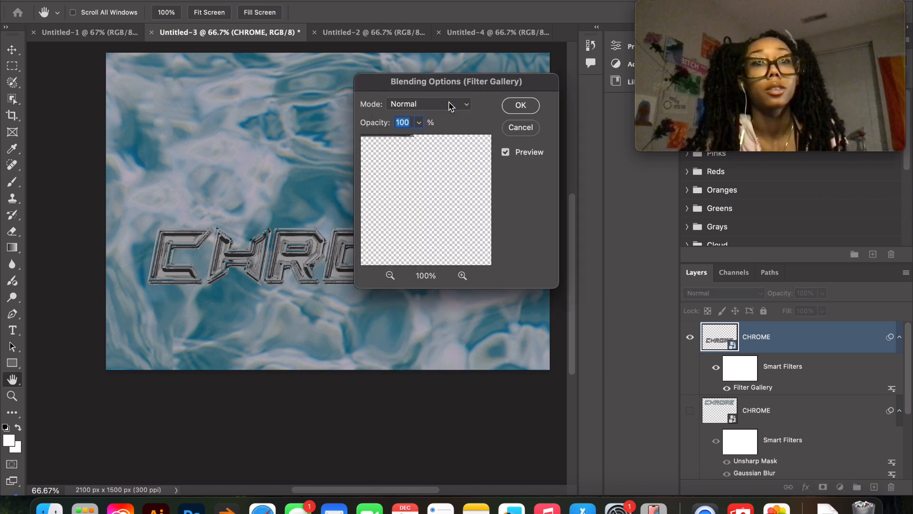
click(451, 111)
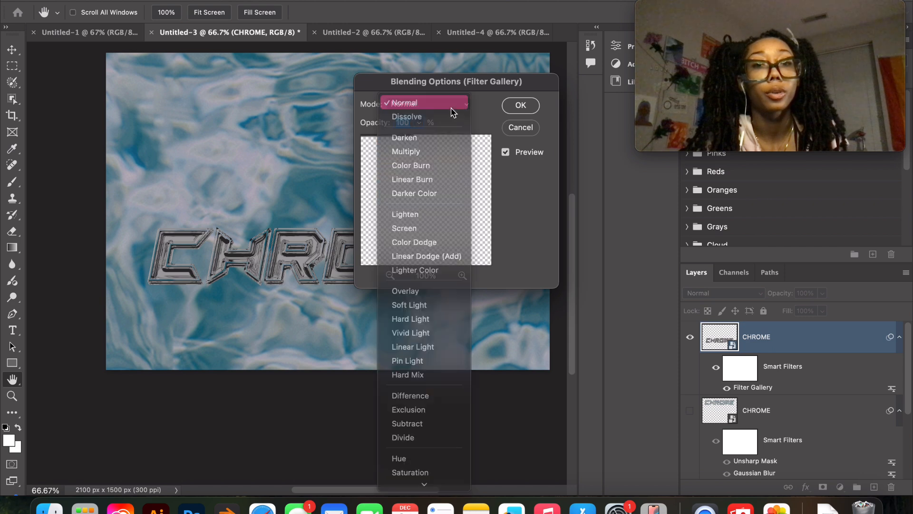
click(451, 111)
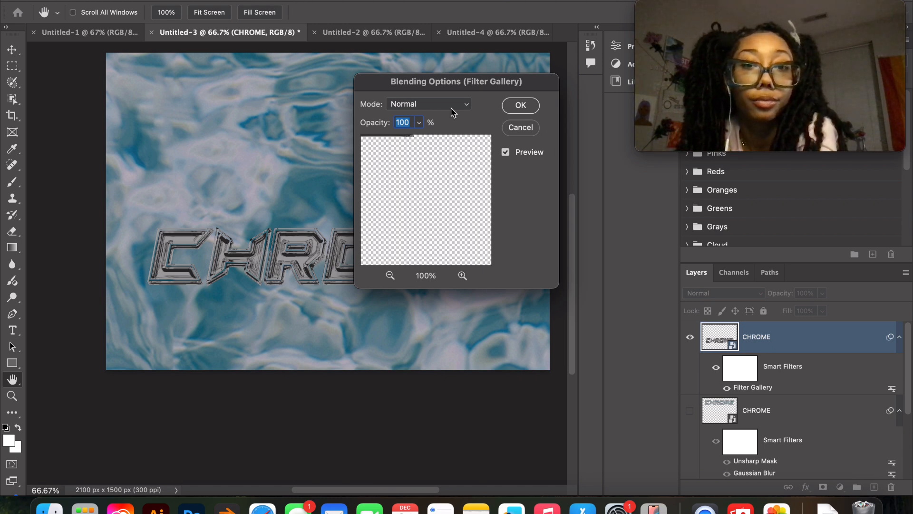
click(452, 112)
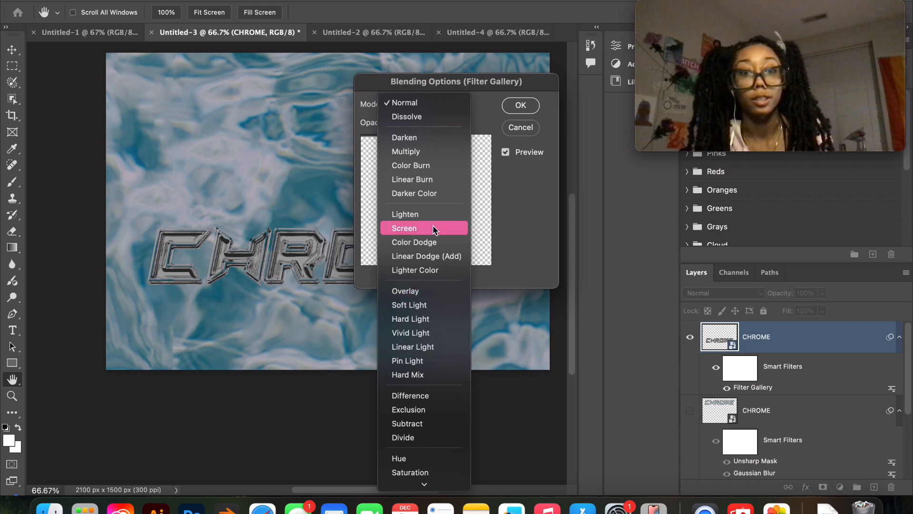
click(430, 308)
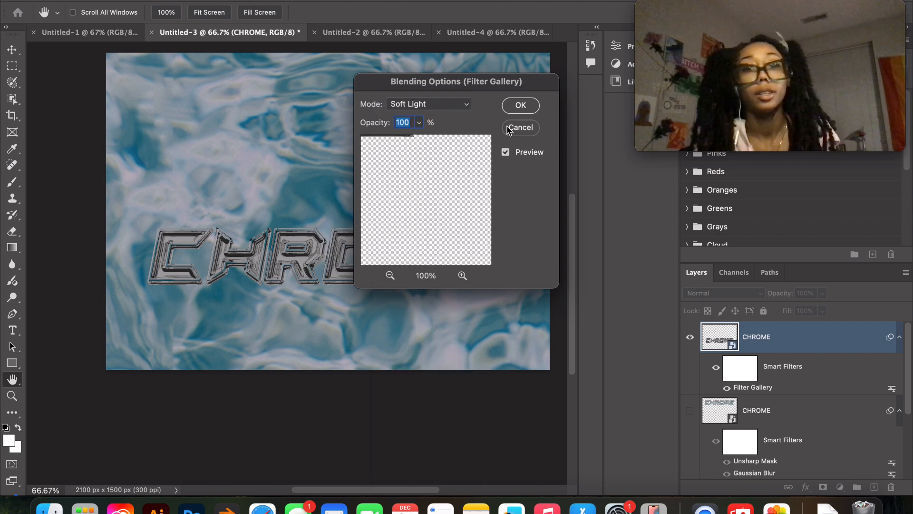
click(534, 108)
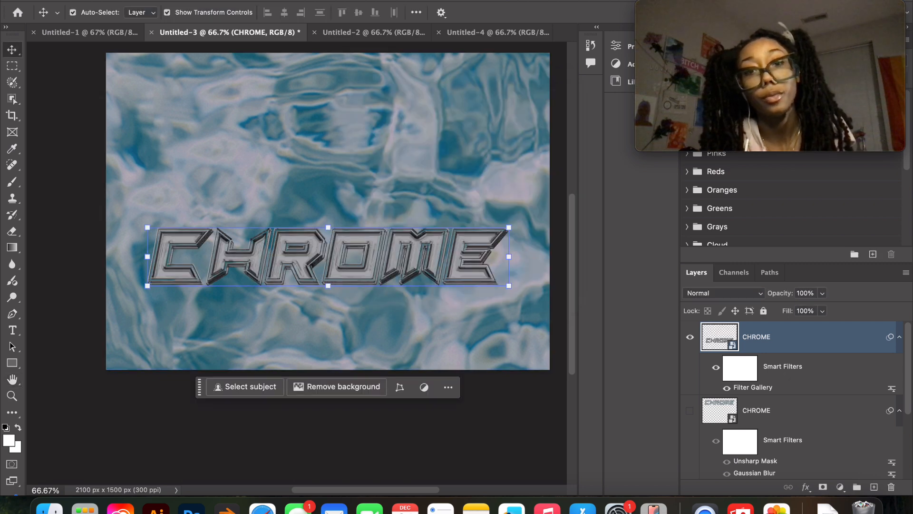
- Apply a Gaussian Blur smart filter with a 1.8 pixel radius to the new CHROME layer
click(314, 1)
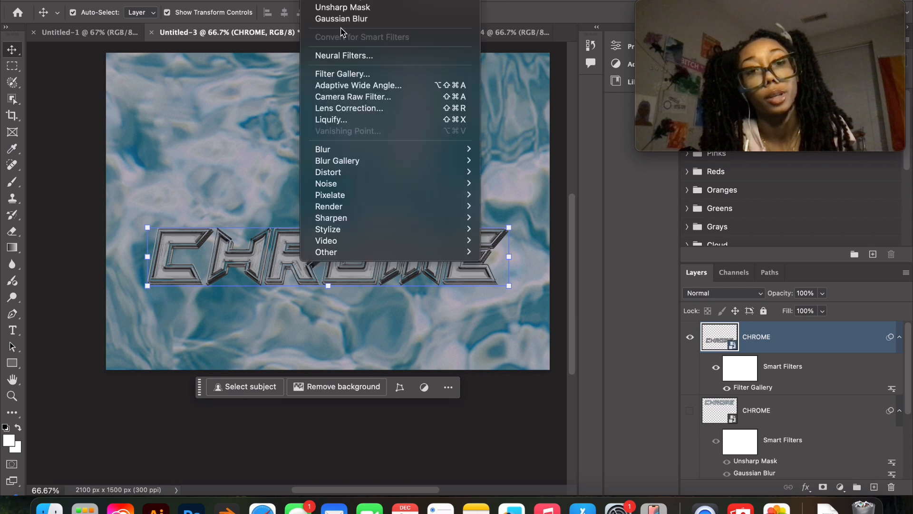
click(370, 19)
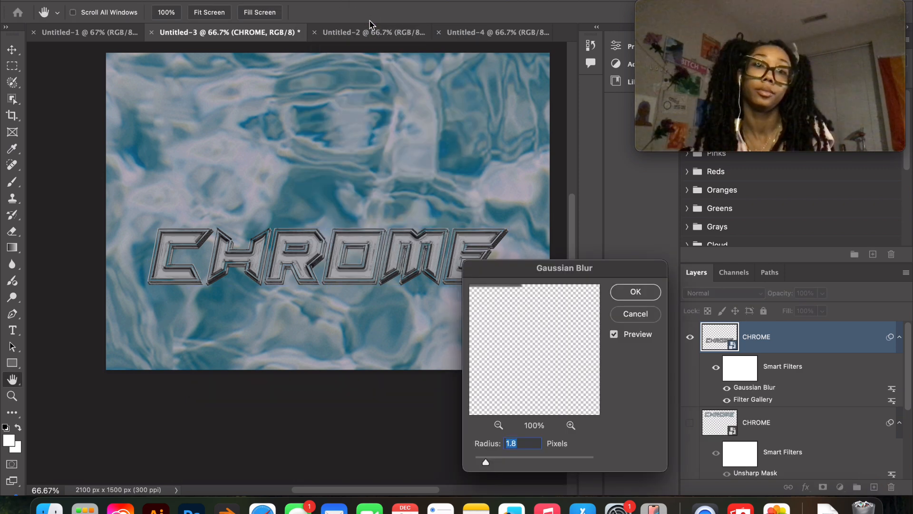
click(640, 296)
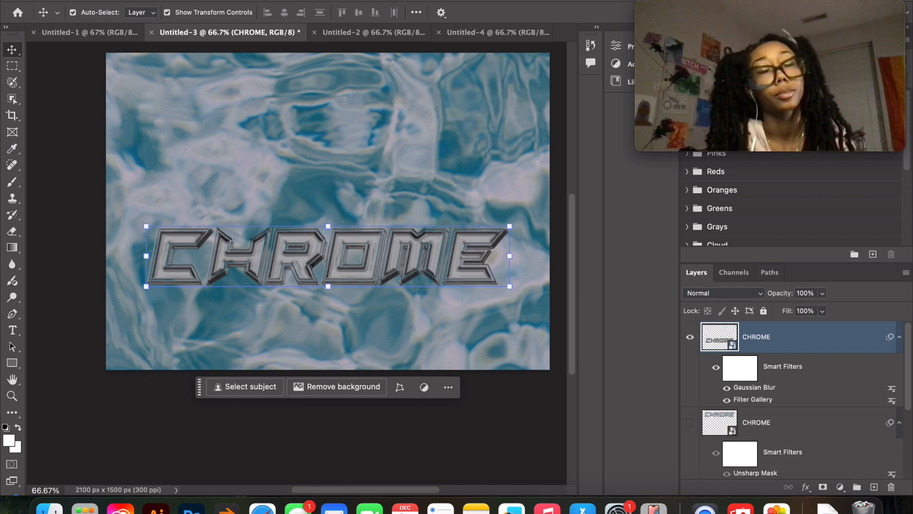
- Apply an Unsharp Mask smart filter to the new CHROME layer with amount 182%, radius 4.6 pixels and threshold 21 levels
click(316, 0)
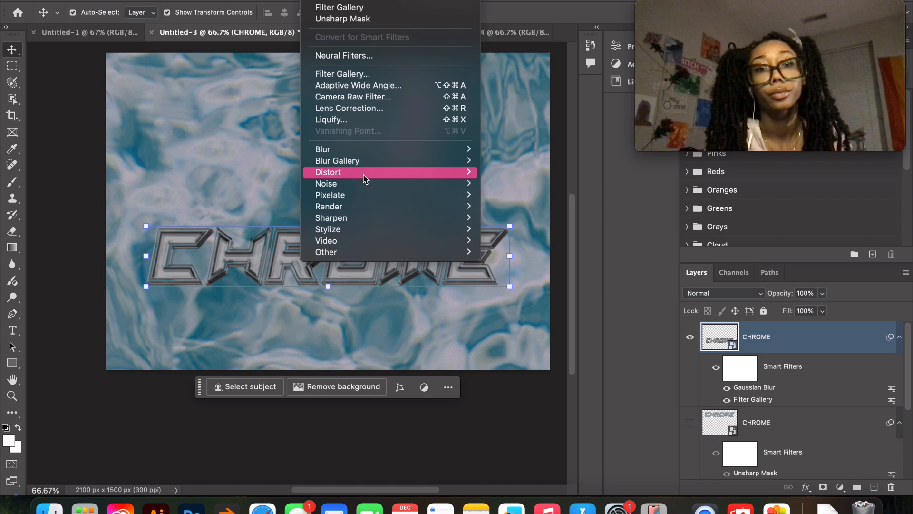
mouse_move(365, 177)
click(371, 19)
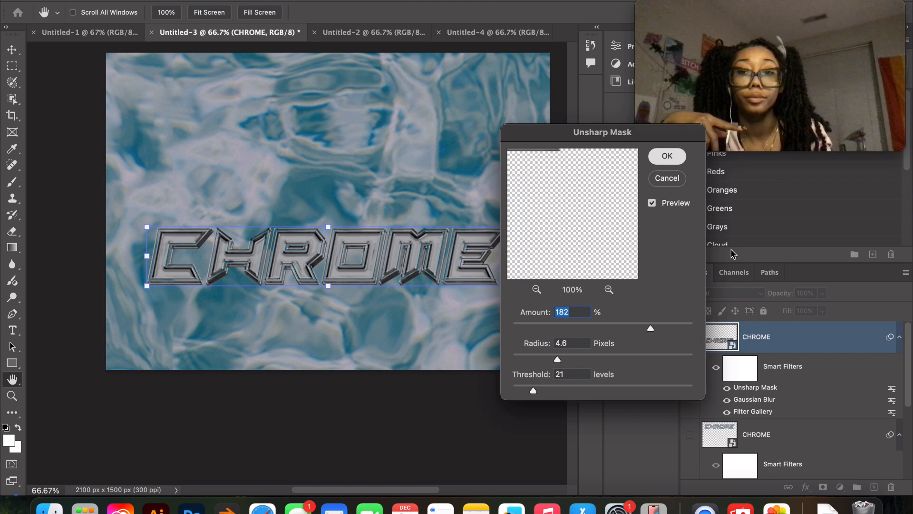
key(Return)
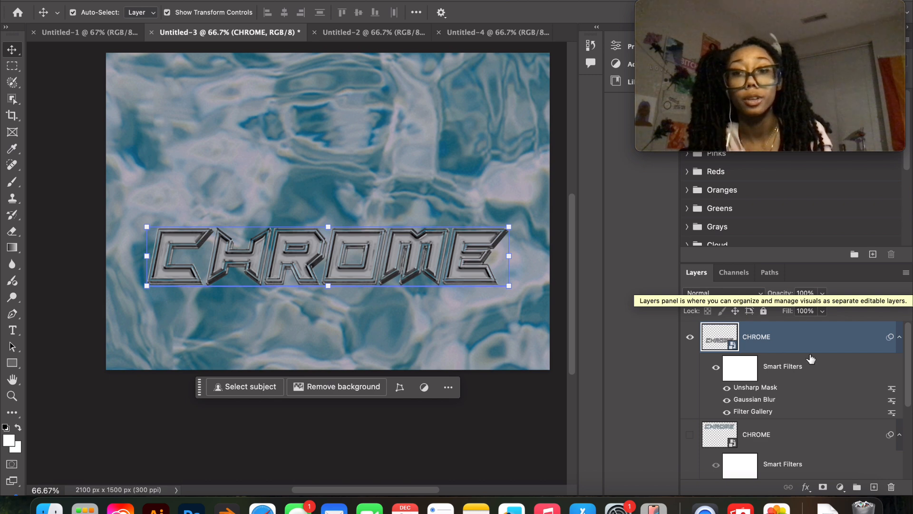
- Set the new CHROME layer's blend mode to Hard Light, deselect it, and show the older CHROME smart object again
click(734, 294)
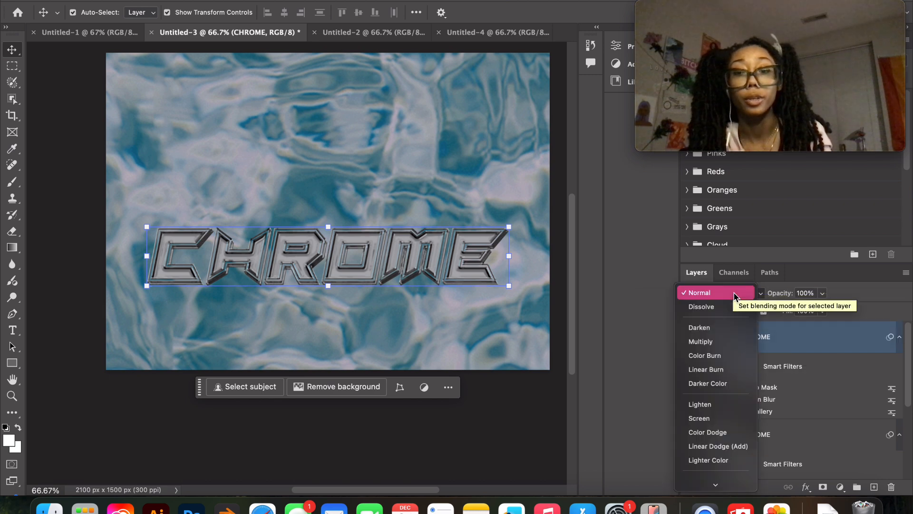
key(Down)
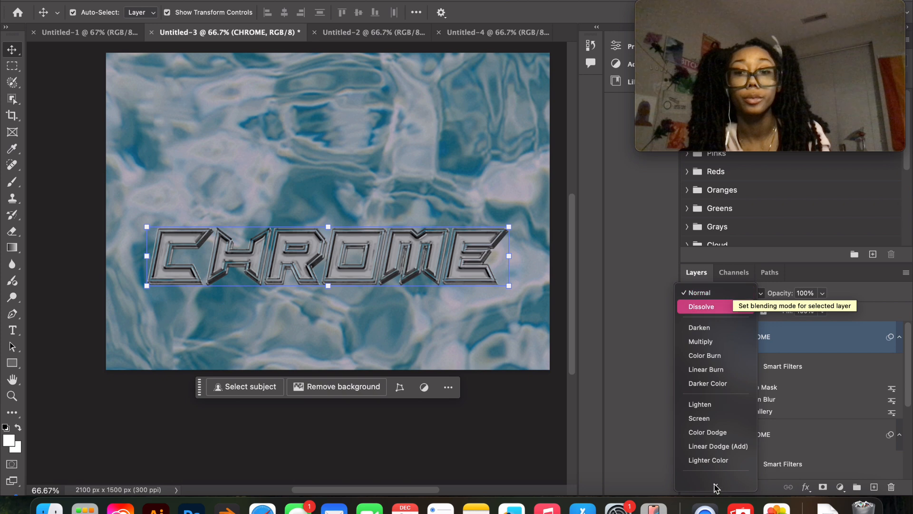
mouse_move(714, 489)
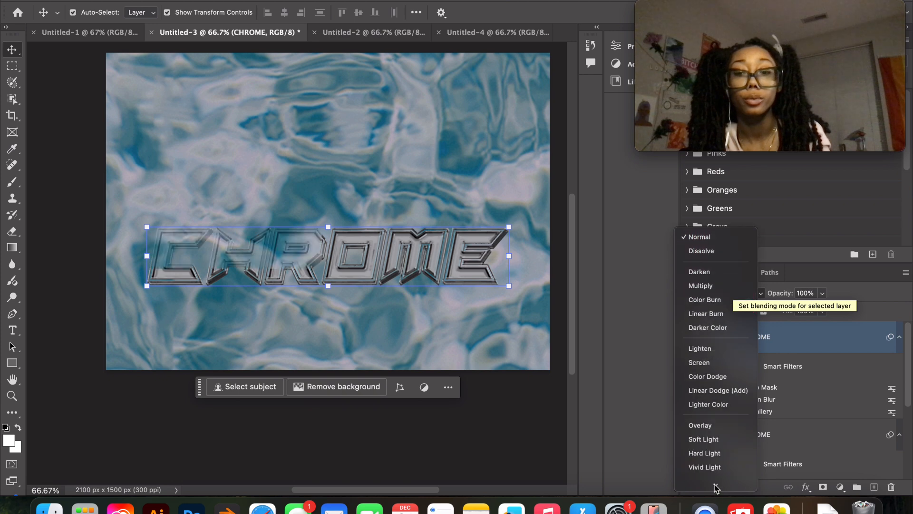
click(715, 413)
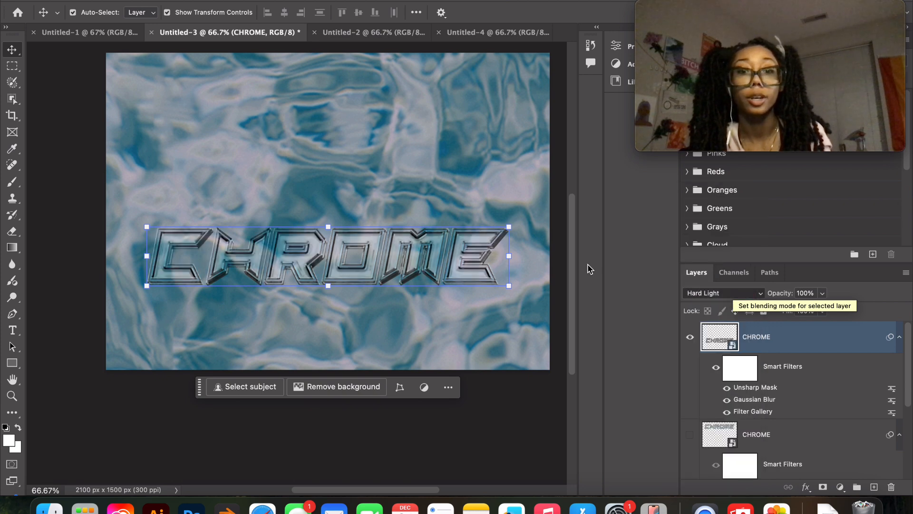
click(548, 405)
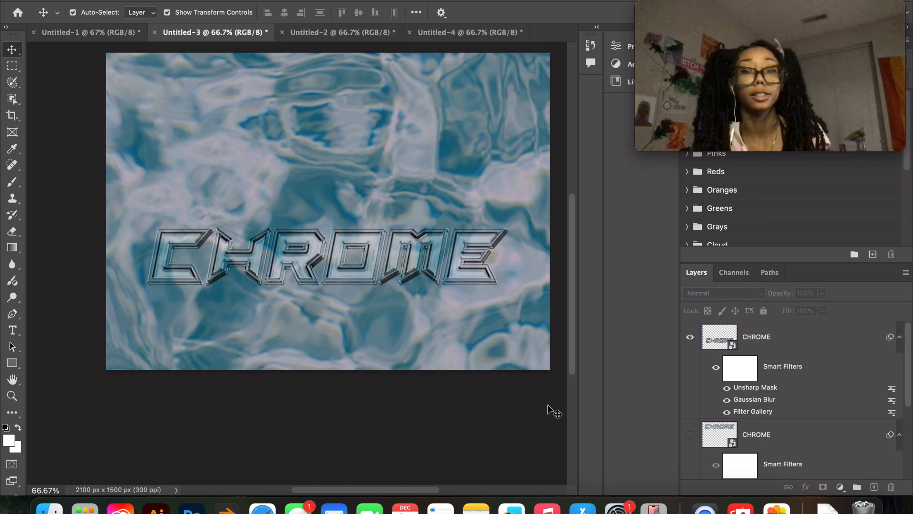
click(690, 435)
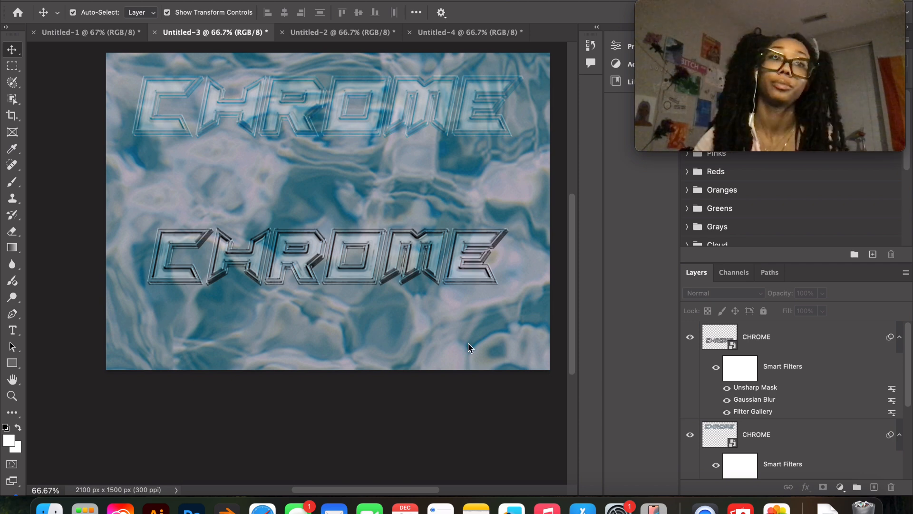
- Switch to the Untitled-2 document and add a Bevel & Emboss layer effect to the blackletter Chrome text layer
click(340, 36)
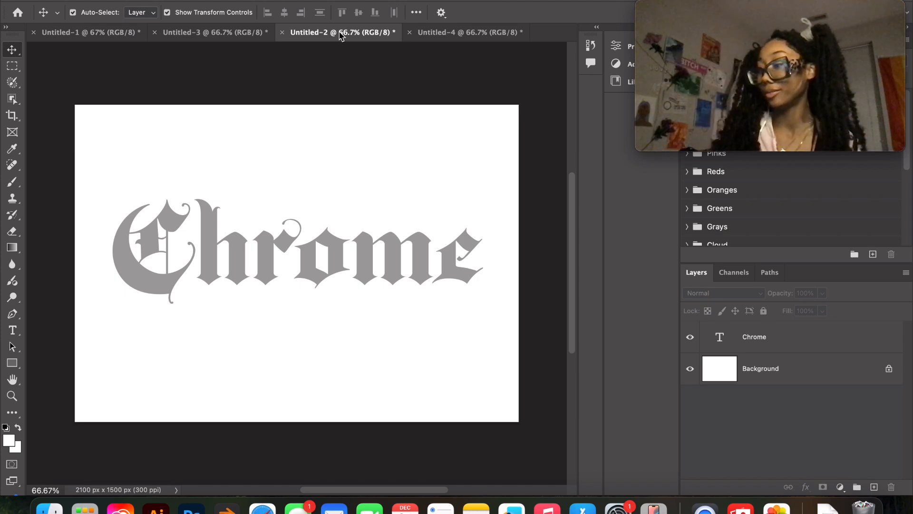
click(323, 267)
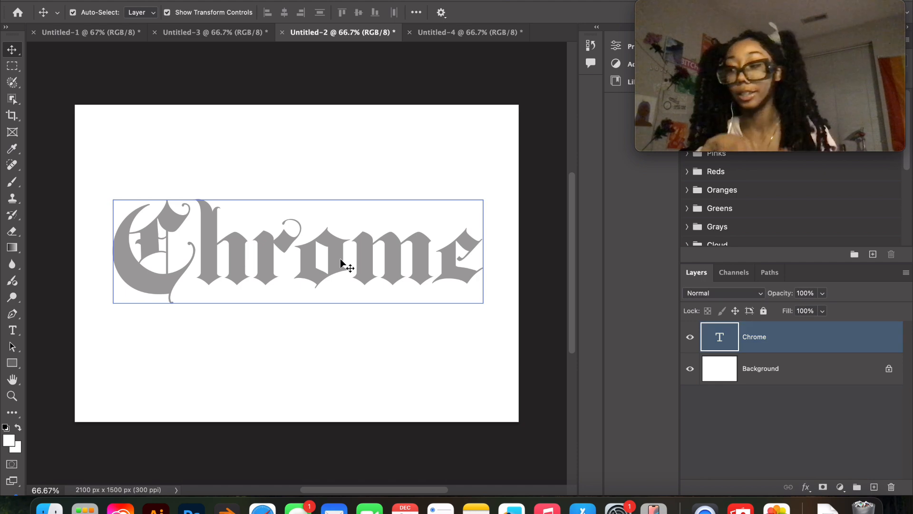
click(340, 260)
click(797, 346)
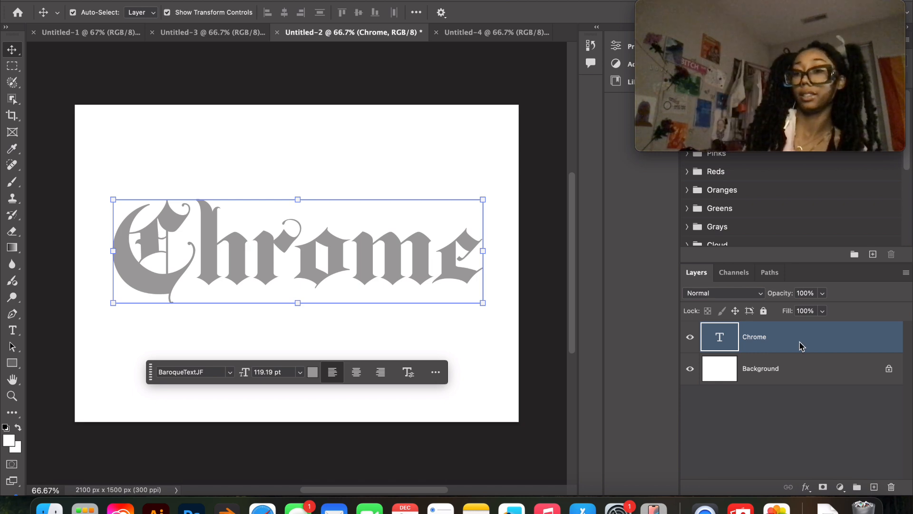
double_click(801, 346)
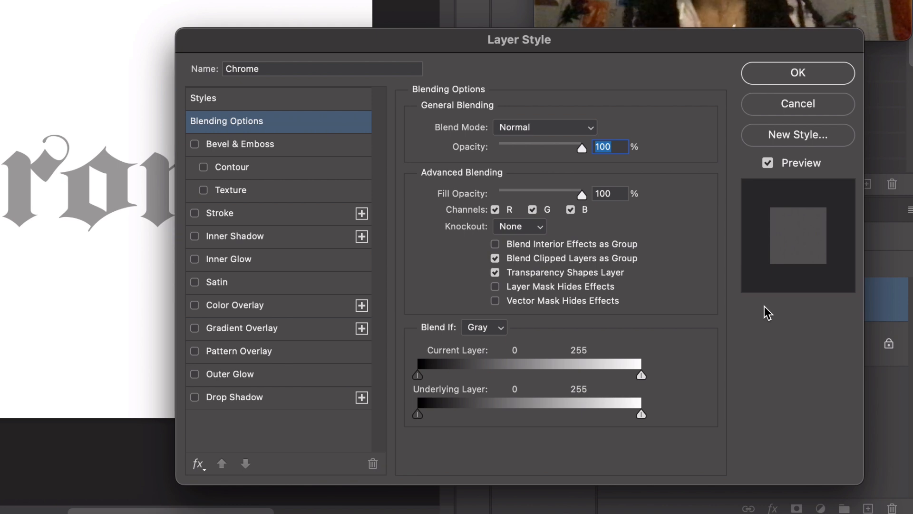
click(363, 142)
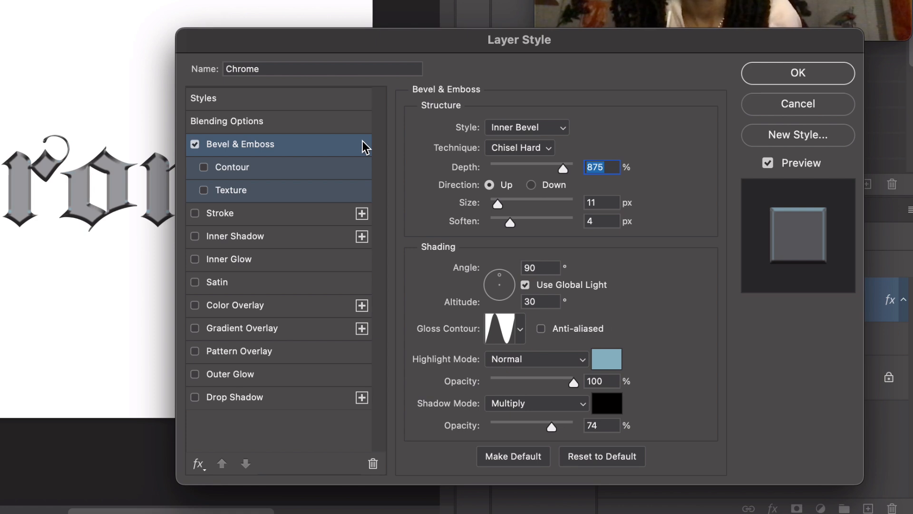
- Set the Bevel & Emboss highlight color to pink ff66b5 and apply the layer style to the Chrome text
click(611, 359)
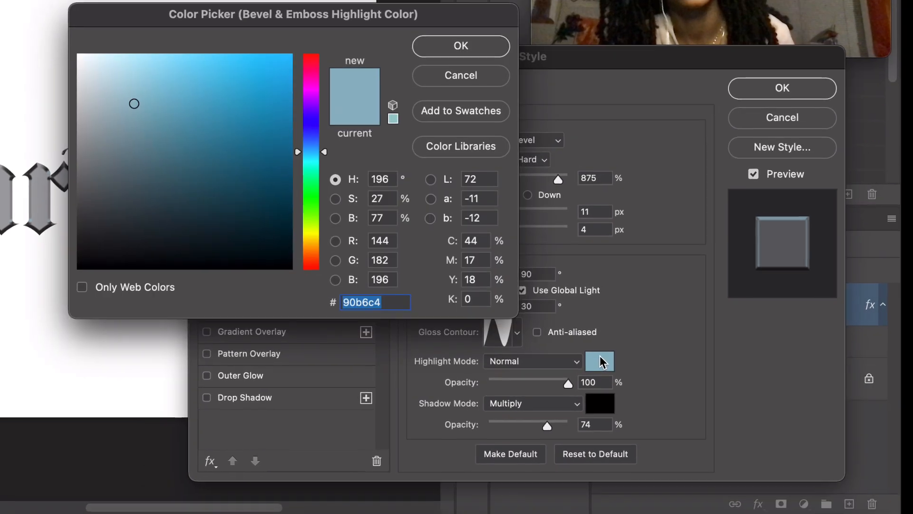
click(311, 79)
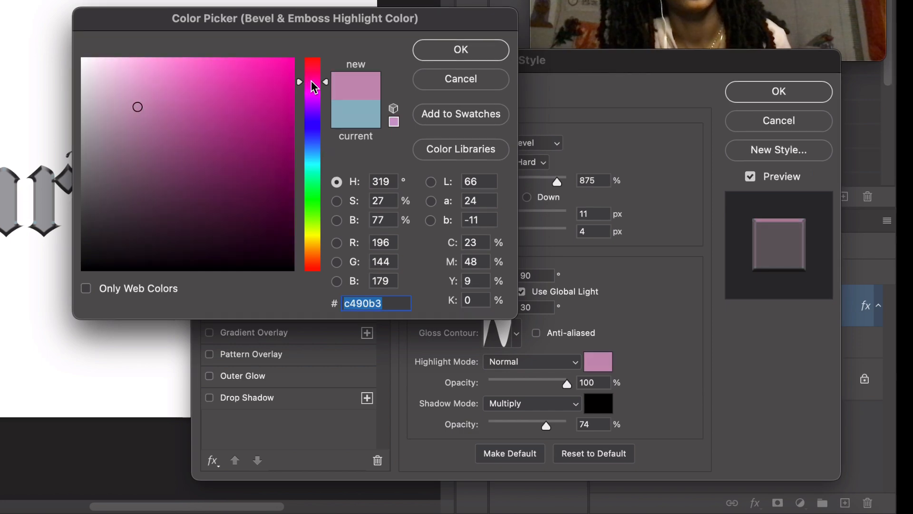
click(309, 75)
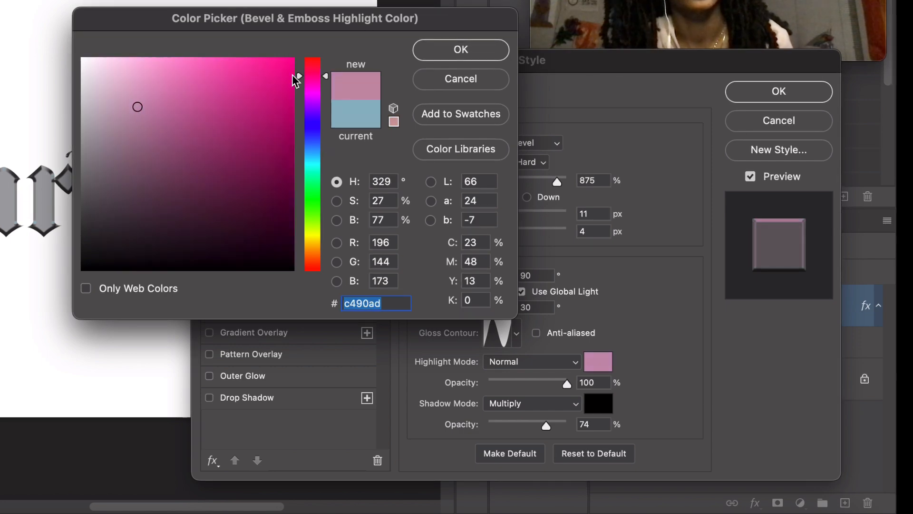
click(202, 63)
drag(201, 64, 210, 39)
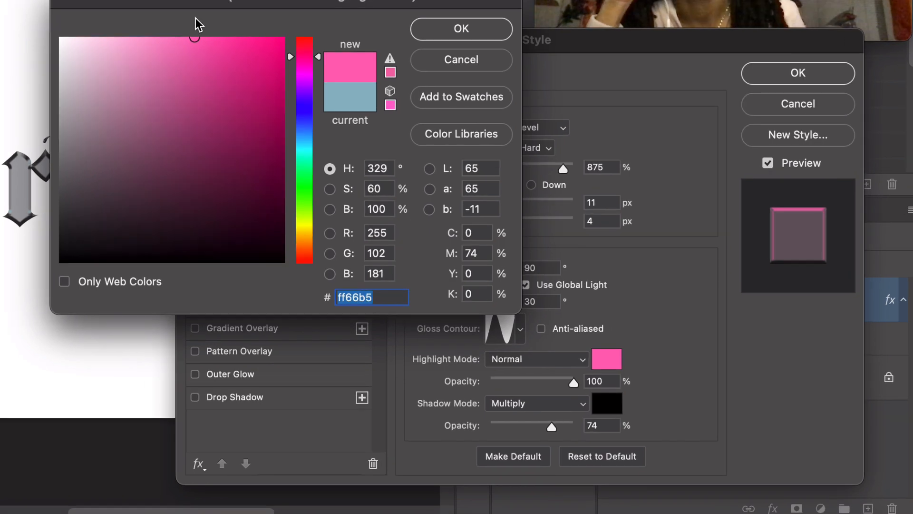
key(Return)
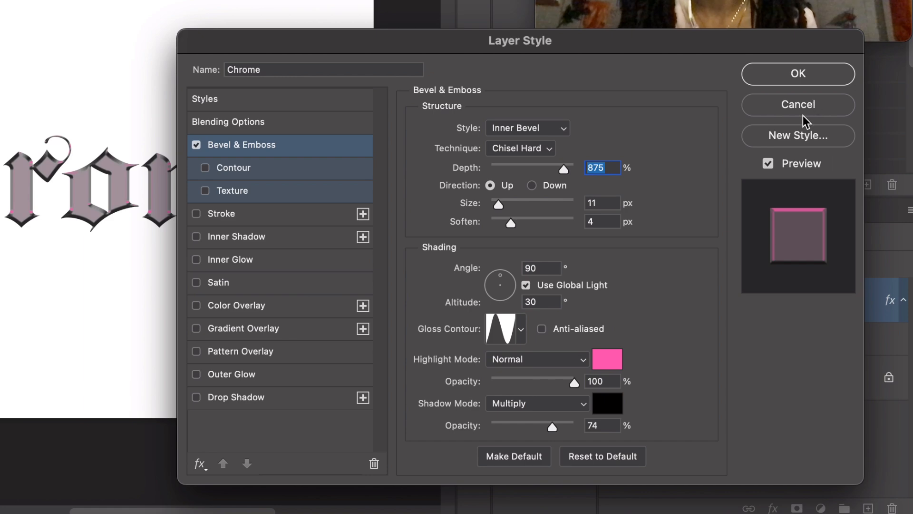
click(806, 75)
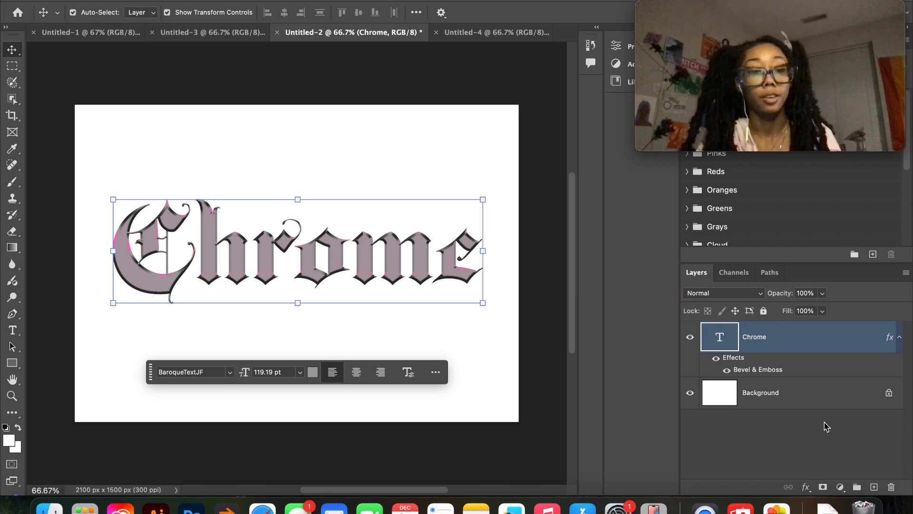
- Put the Chrome text layer in a group, collapse the group, and add a new blank layer above it
key(super+g)
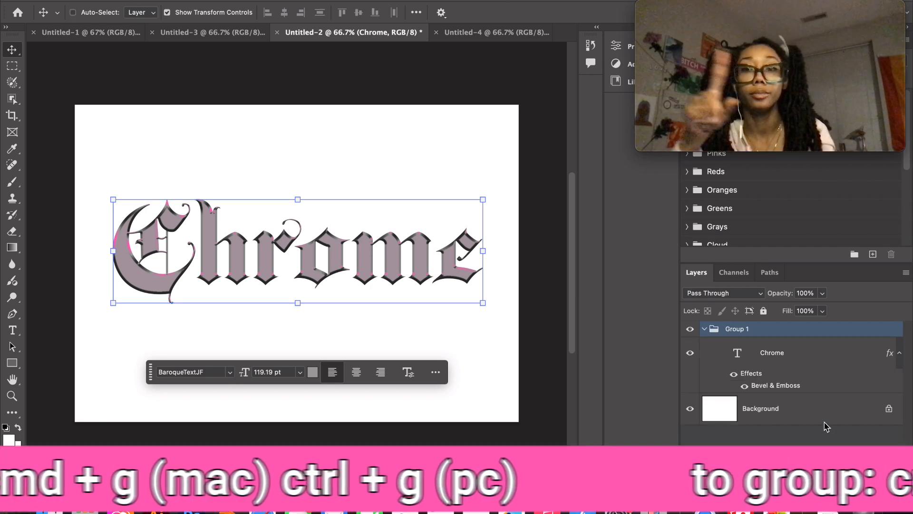
click(704, 329)
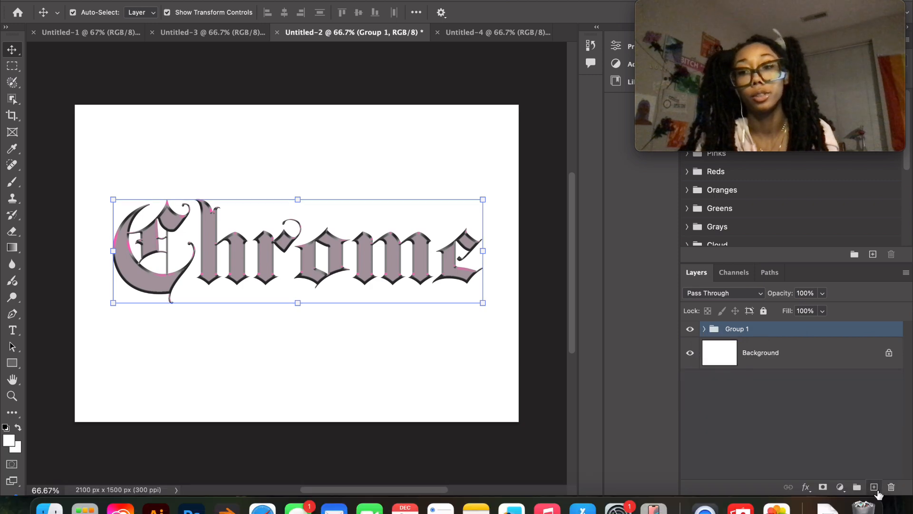
key(super+shift+alt+n)
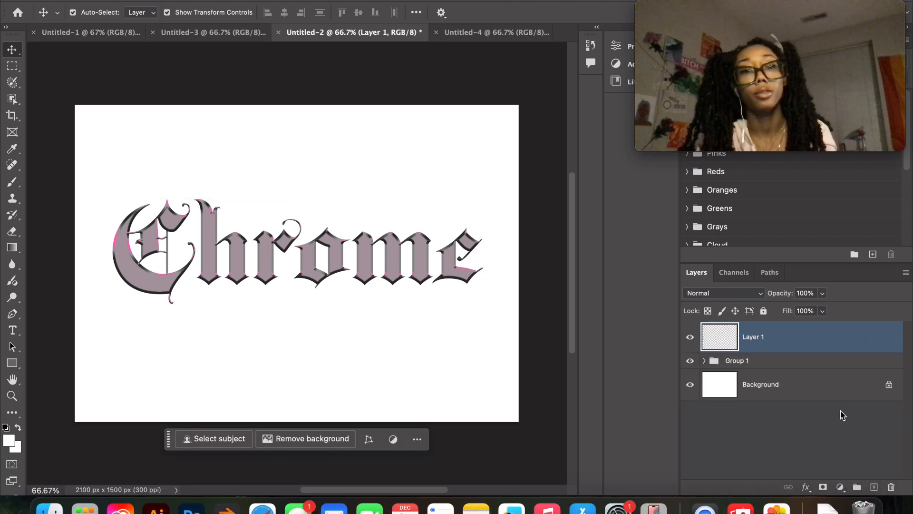
key(g)
key(v)
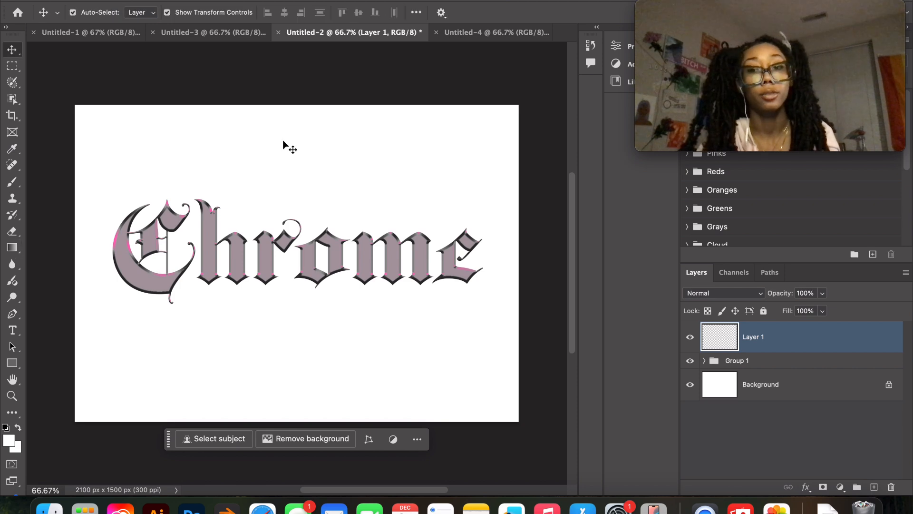
key(g)
key(v)
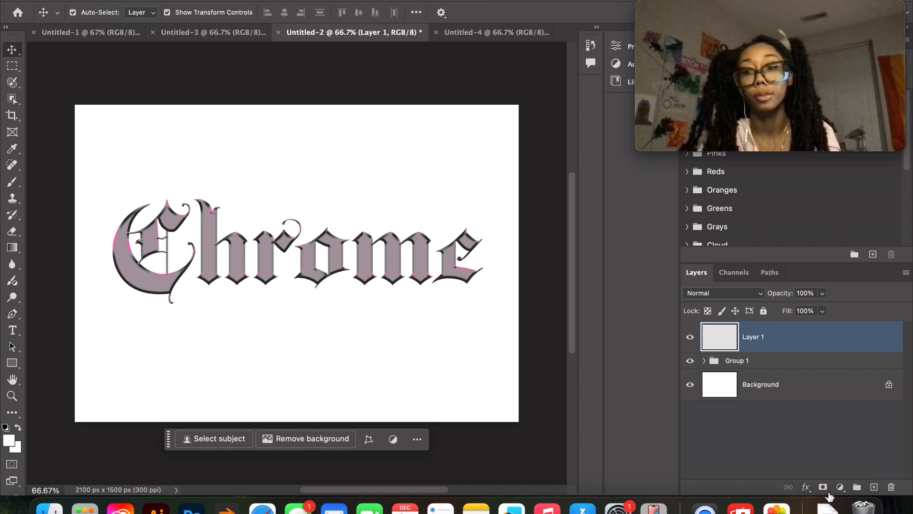
- Add a linear black-to-white gradient fill layer above the group and set its blend mode to Overlay
click(841, 489)
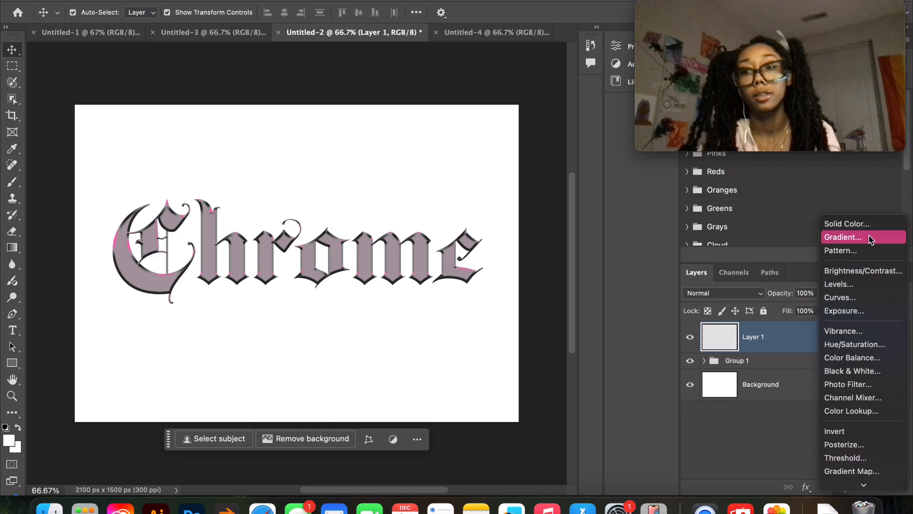
click(870, 237)
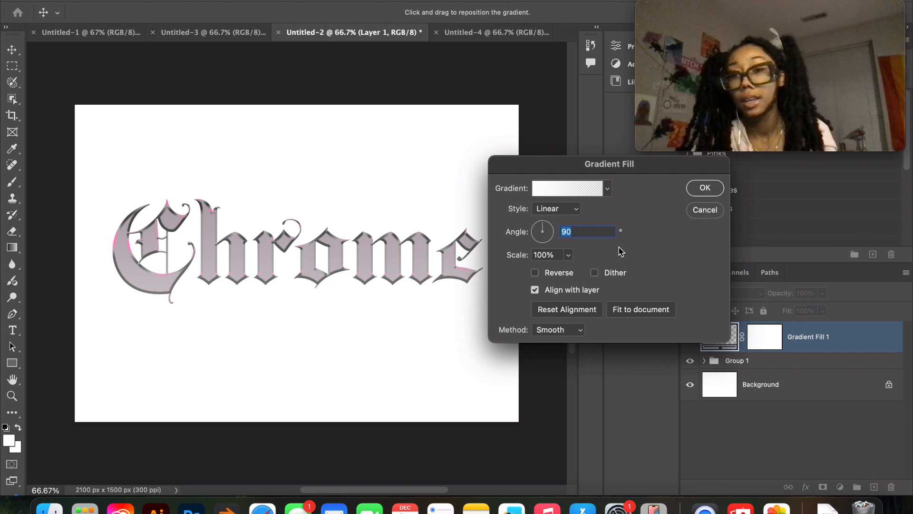
click(608, 190)
scroll(575, 218, up, 10)
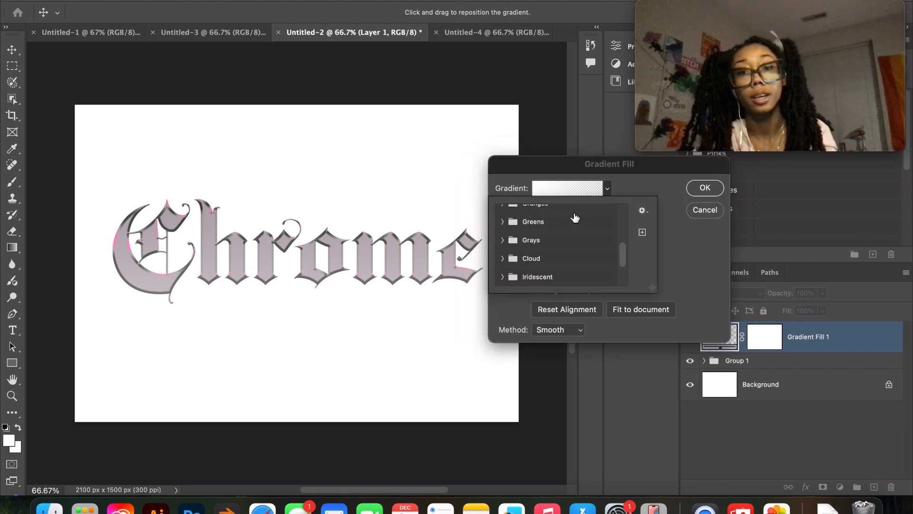
click(579, 233)
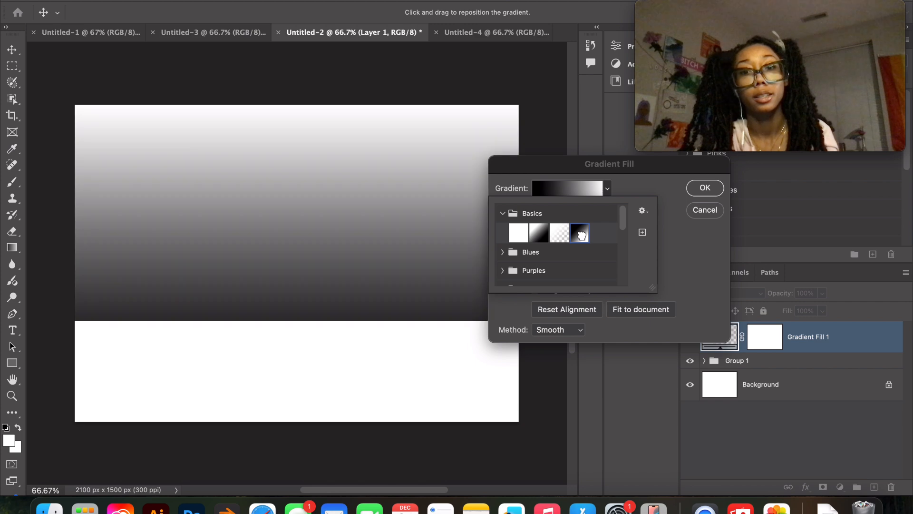
click(718, 189)
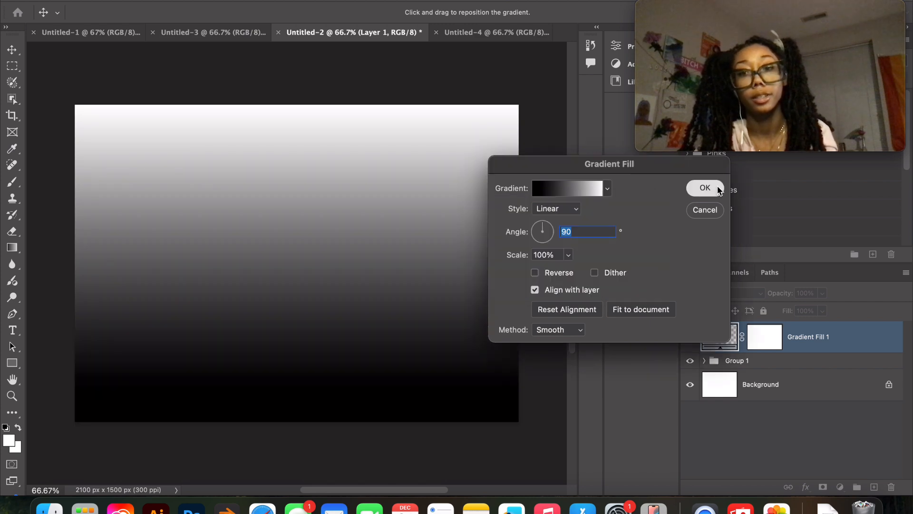
click(717, 188)
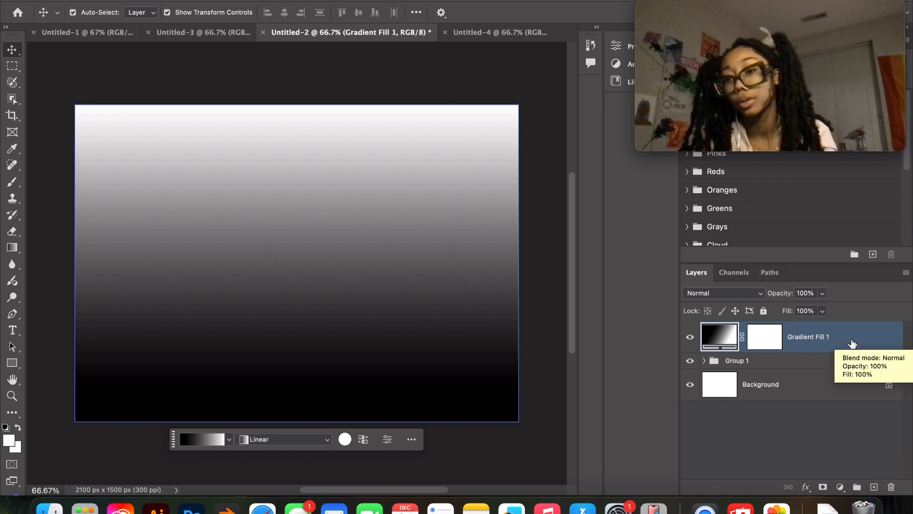
click(755, 293)
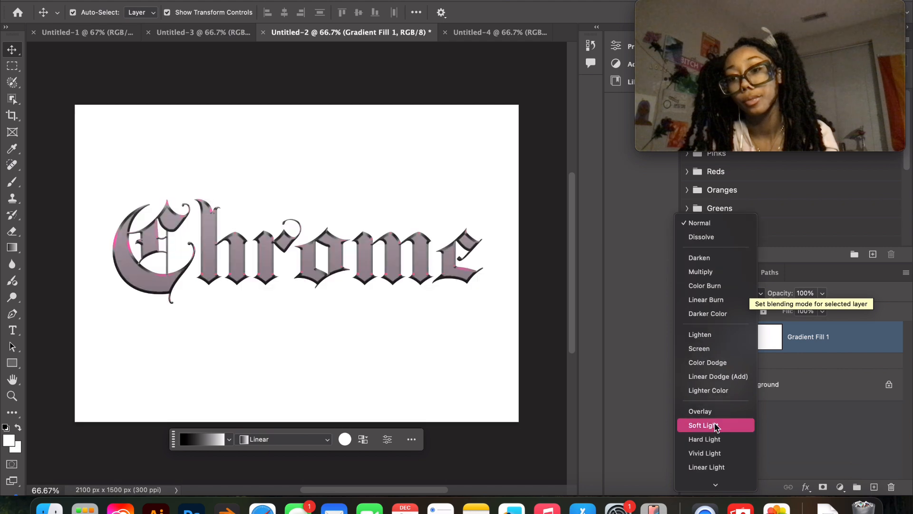
click(713, 412)
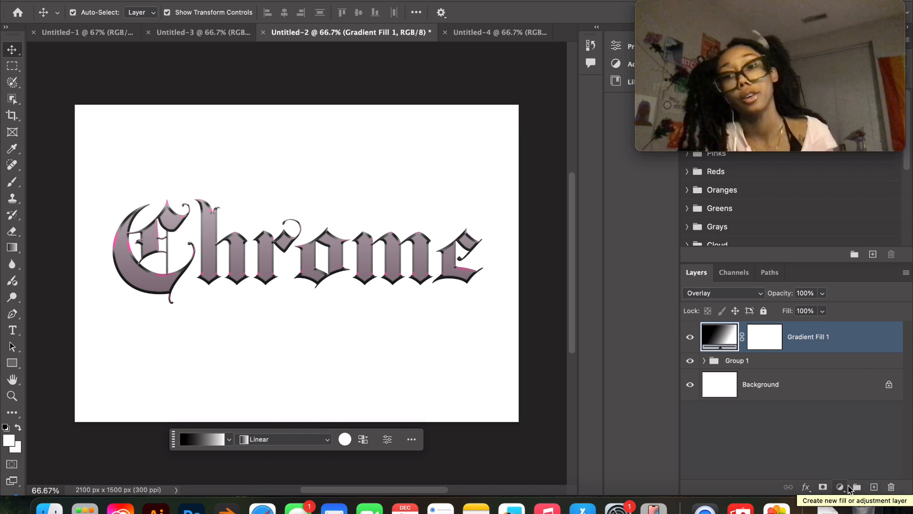
- Add a Gradient Map adjustment layer above the gradient fill and clip it to the gradient fill layer
click(846, 488)
mouse_move(858, 486)
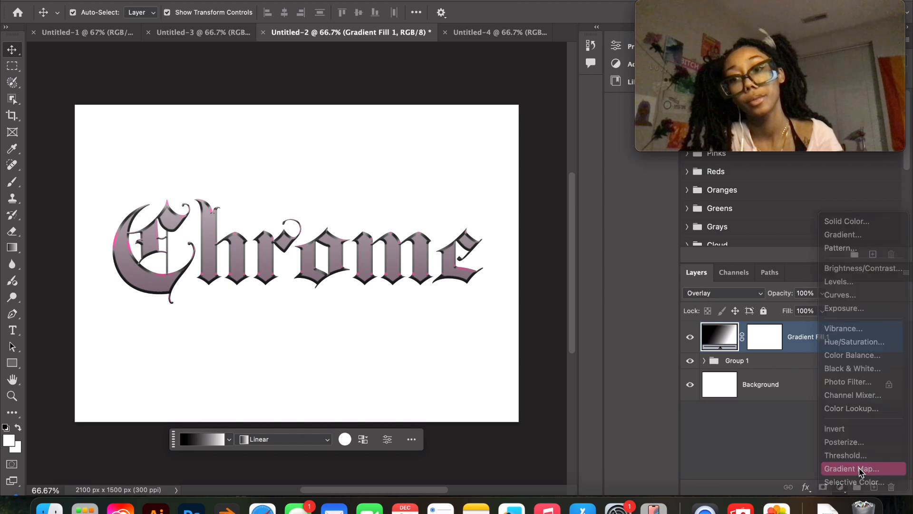
click(829, 431)
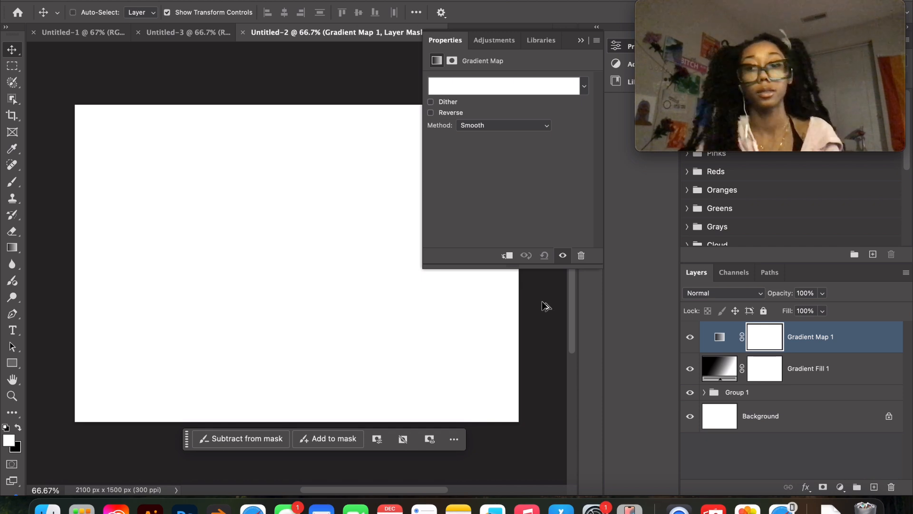
key(super+alt+g)
click(690, 365)
click(802, 369)
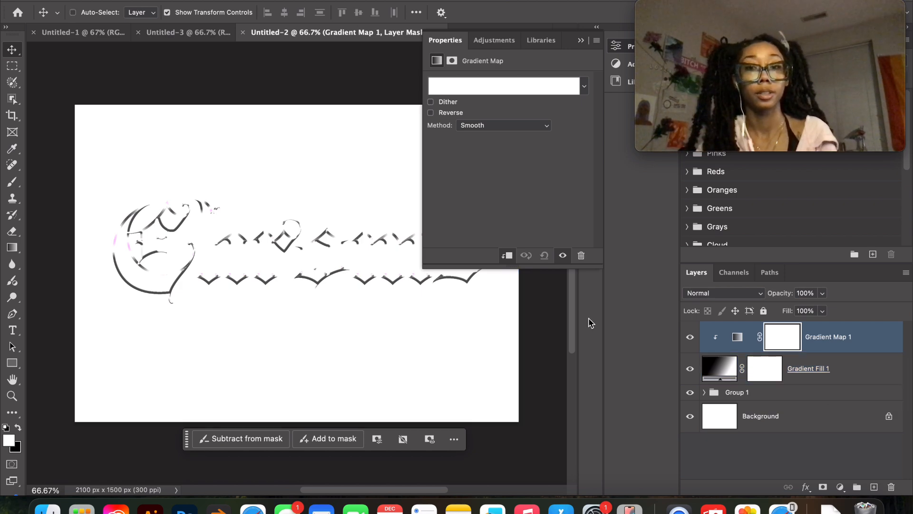
key(super+alt+g)
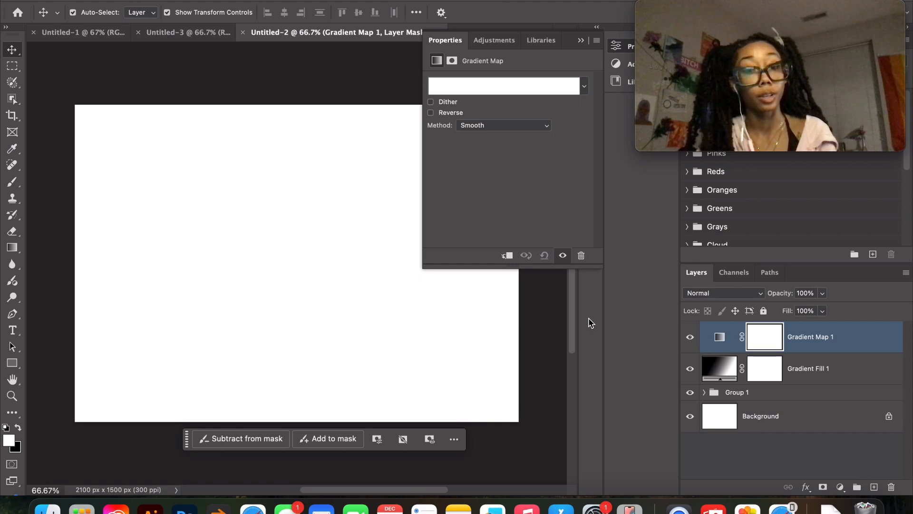
key(super+alt+g)
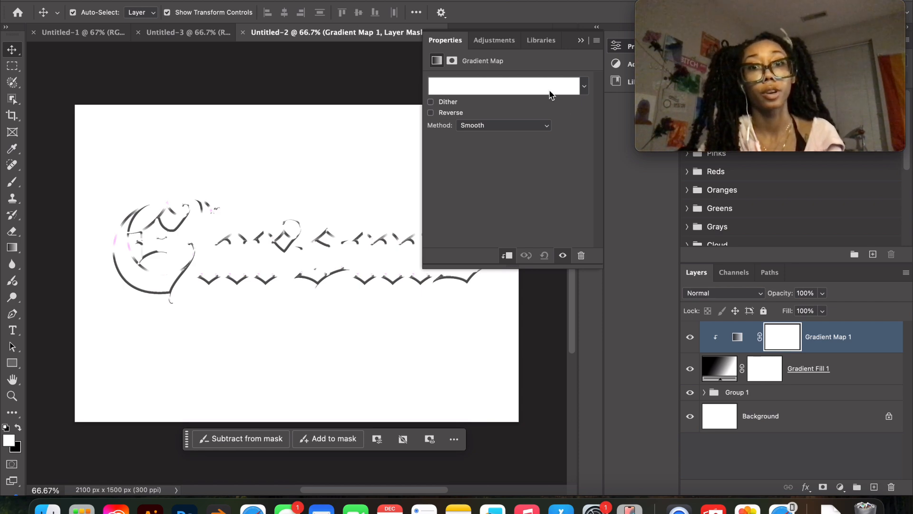
- Apply the second custom black-to-pink preset below the Neutrals folder to the gradient map
click(576, 86)
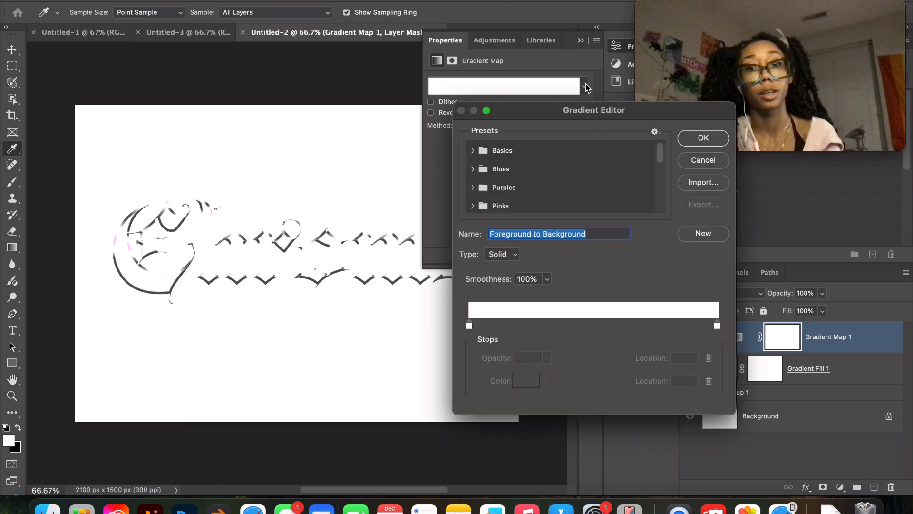
scroll(522, 185, down, 5)
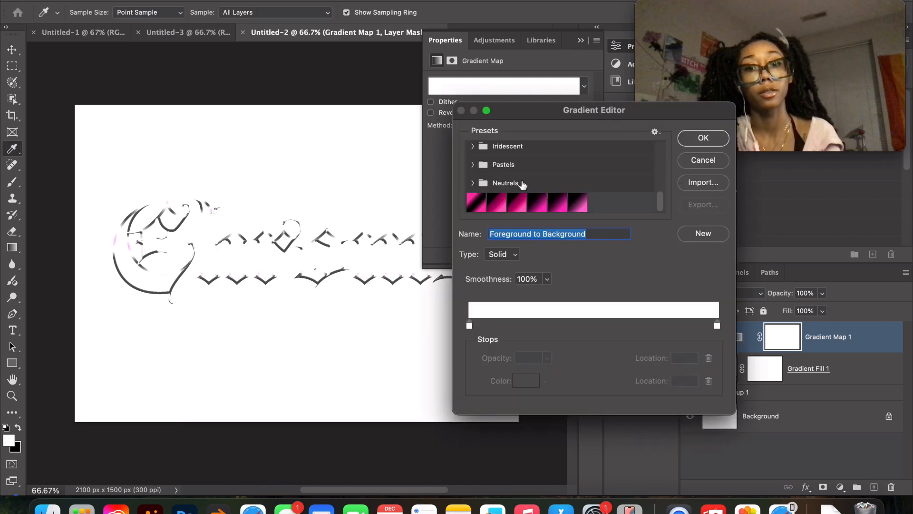
click(496, 203)
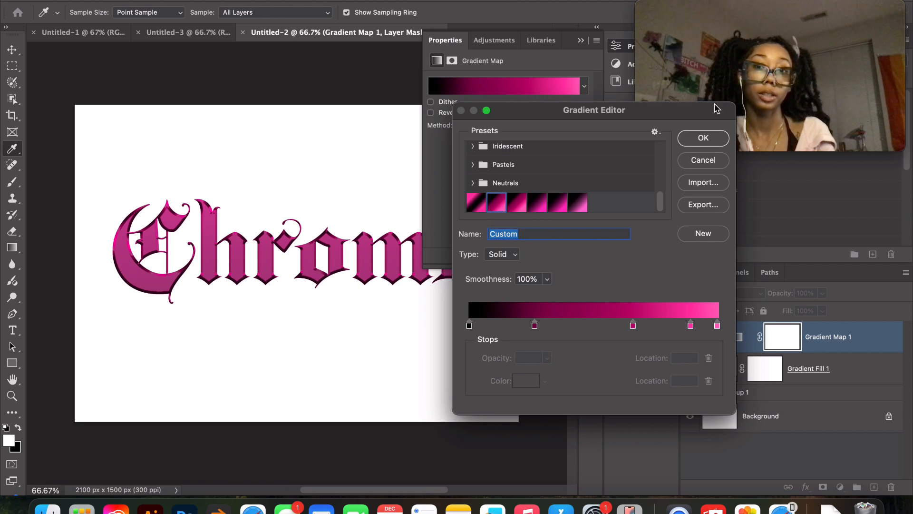
click(703, 138)
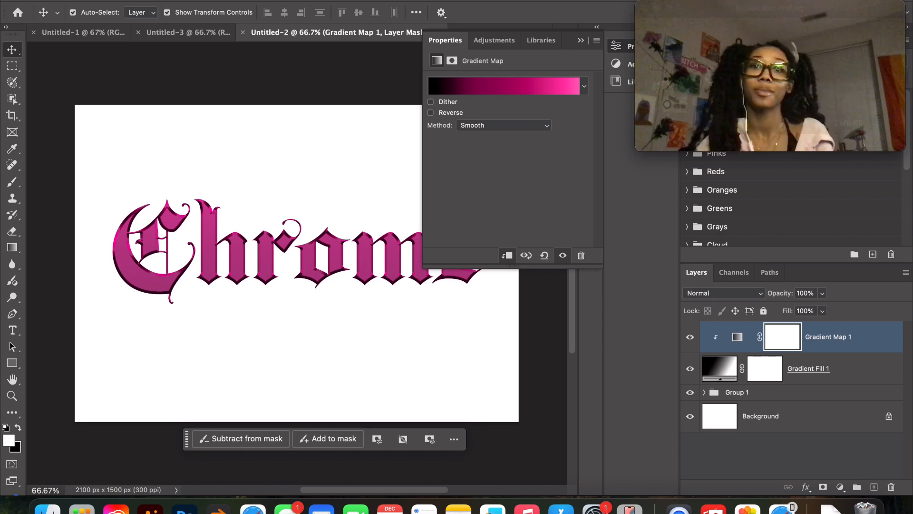
click(783, 360)
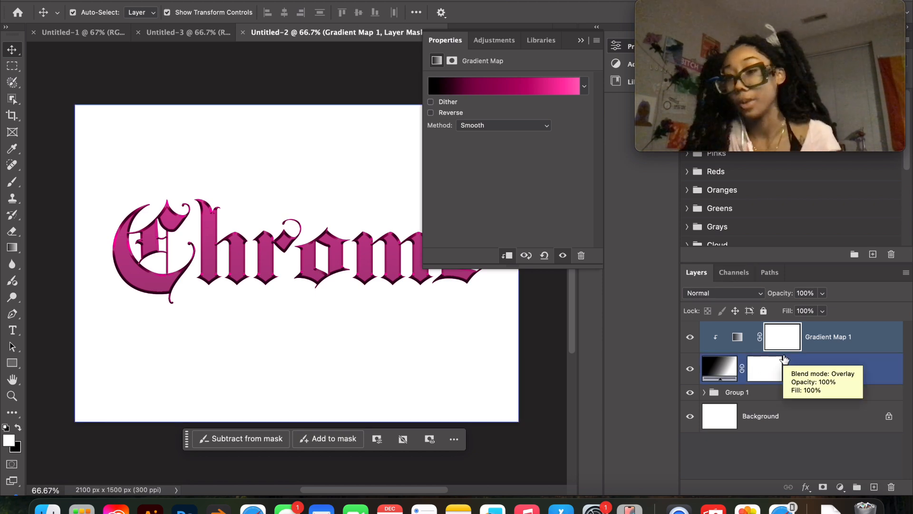
click(874, 487)
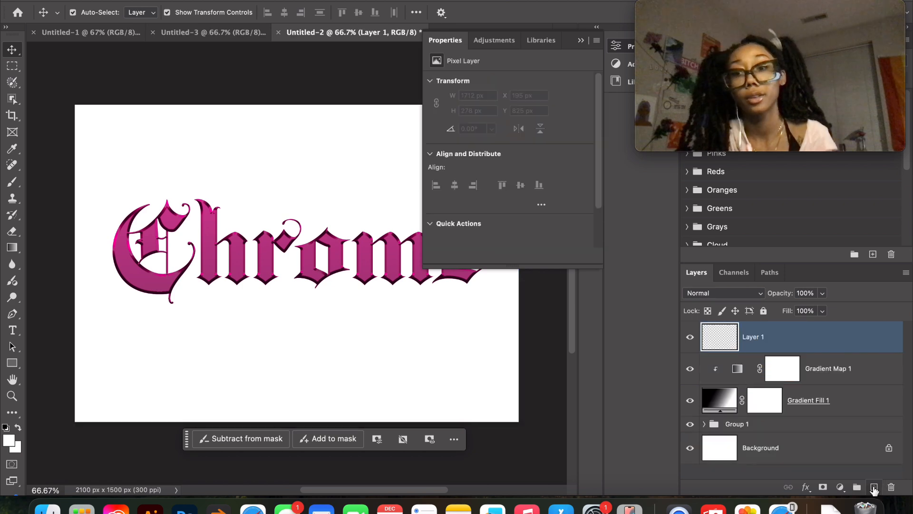
key(super+z)
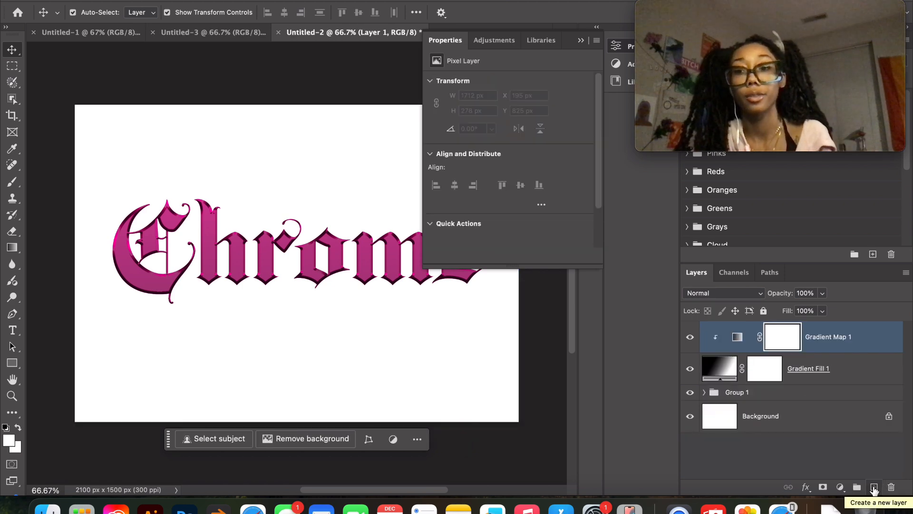
- Add a Curves adjustment layer directly above the gradient fill, clipped to it and beneath the gradient map
click(857, 370)
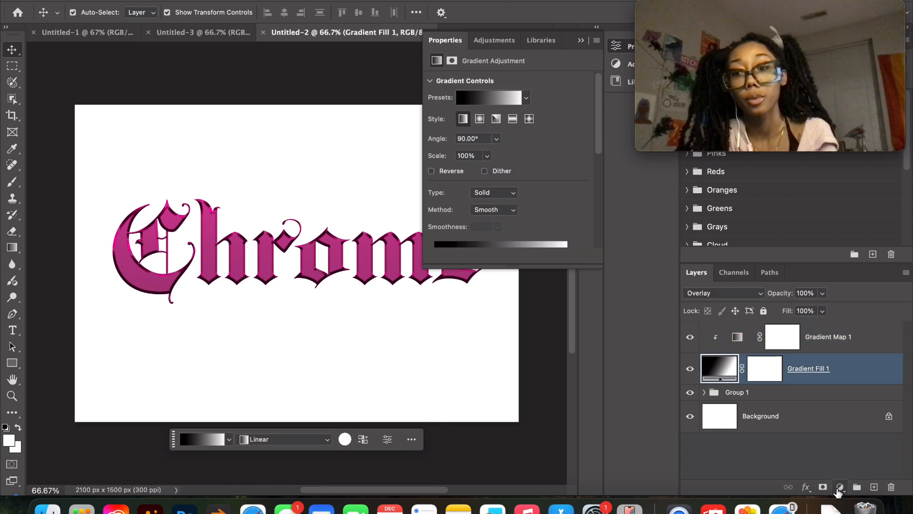
click(839, 487)
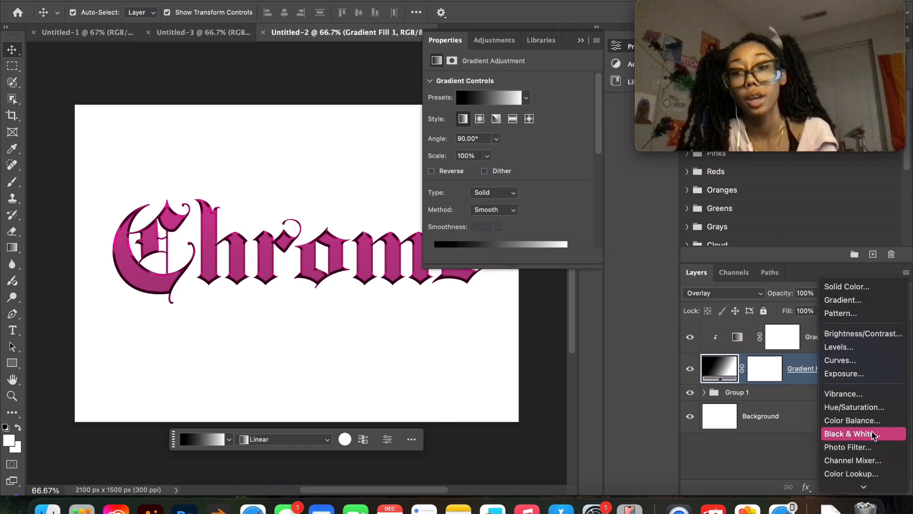
scroll(865, 490, down, 3)
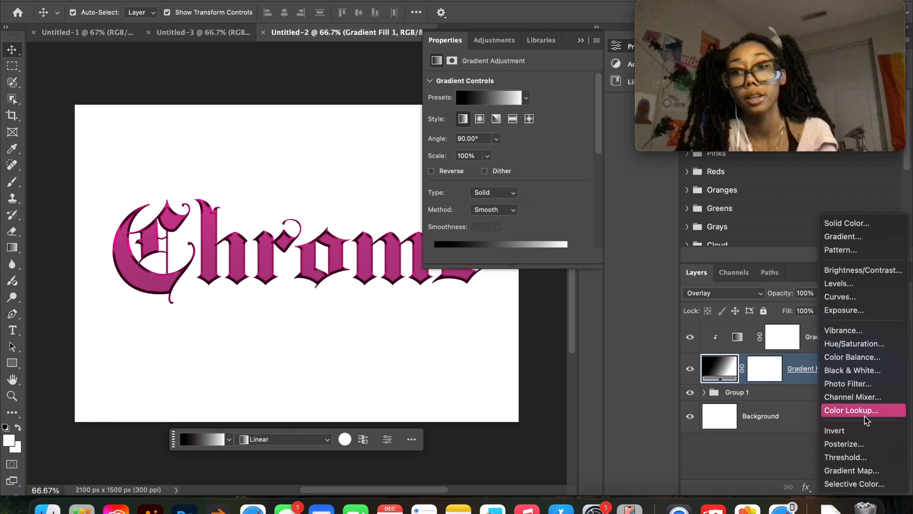
click(864, 297)
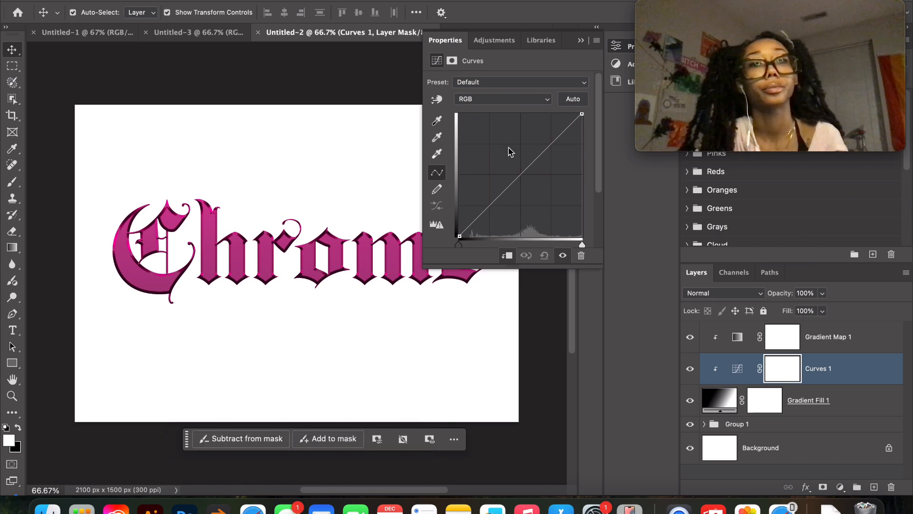
- Shape the RGB curve's shadow half into steep alternating waves, with three high points and two low points ending in a peak at the midtones
click(476, 216)
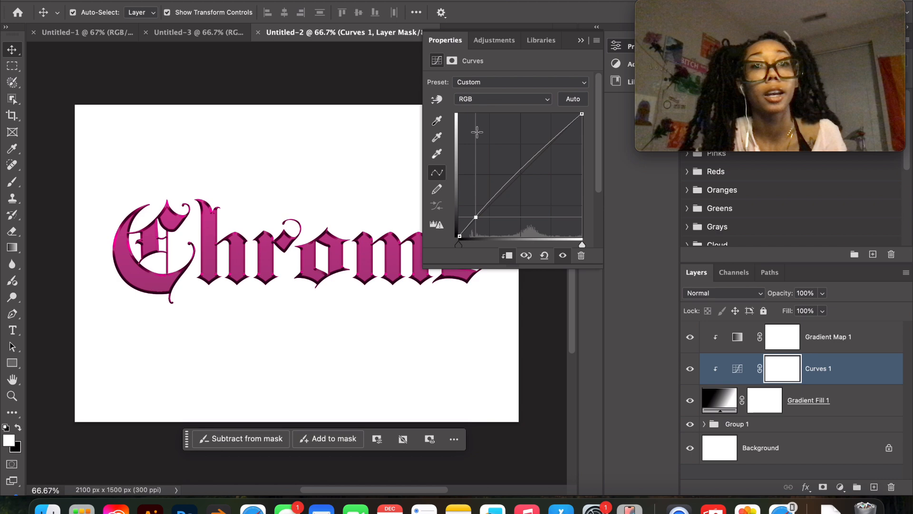
drag(477, 132, 475, 124)
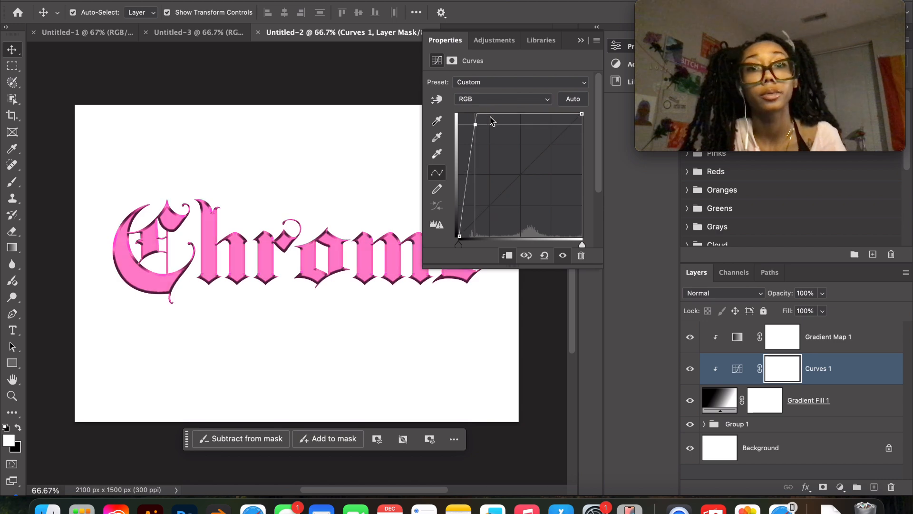
click(489, 115)
drag(475, 219, 482, 216)
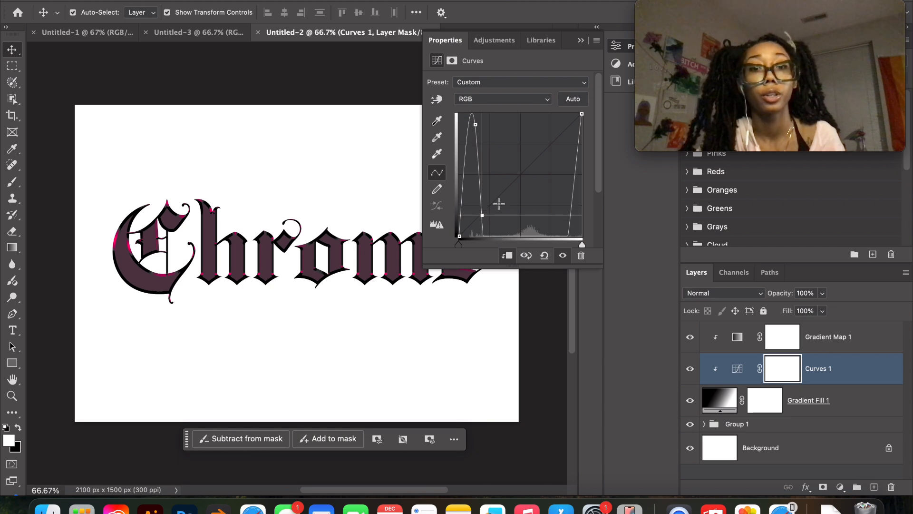
drag(498, 204, 497, 135)
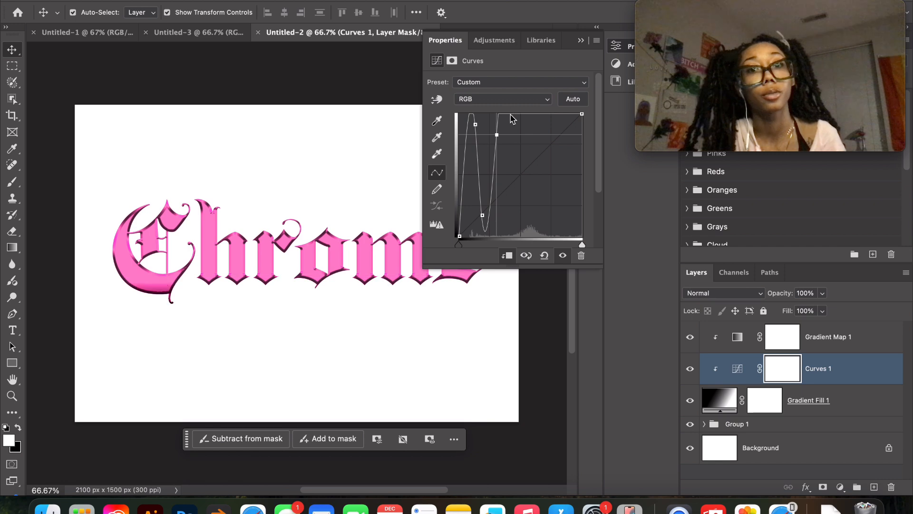
click(510, 115)
drag(509, 200, 509, 212)
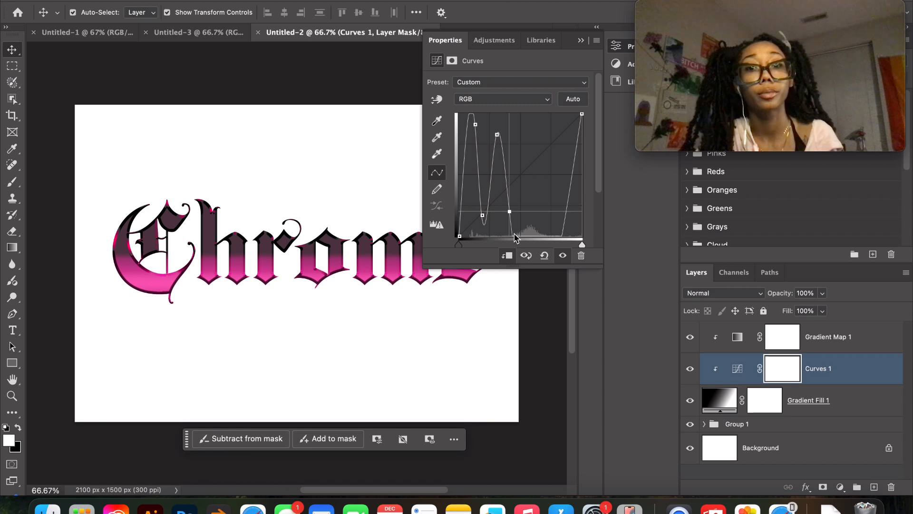
click(514, 234)
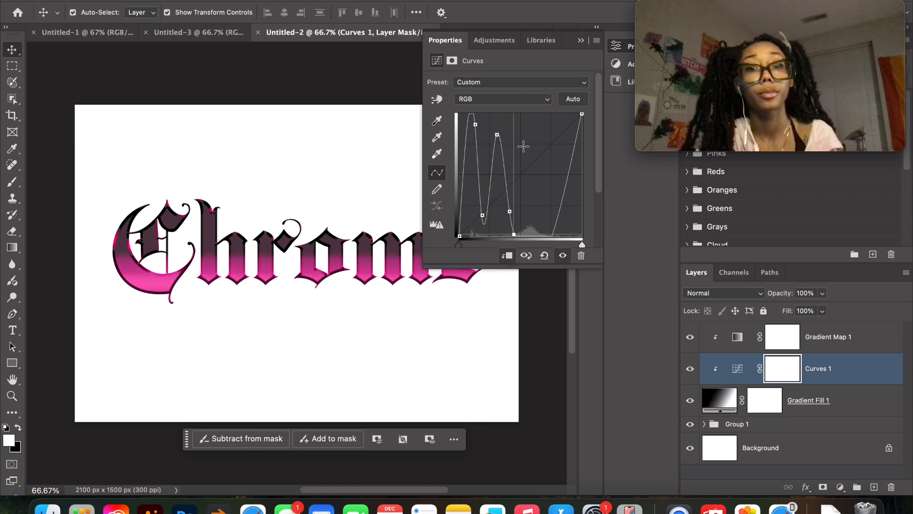
drag(524, 139, 522, 128)
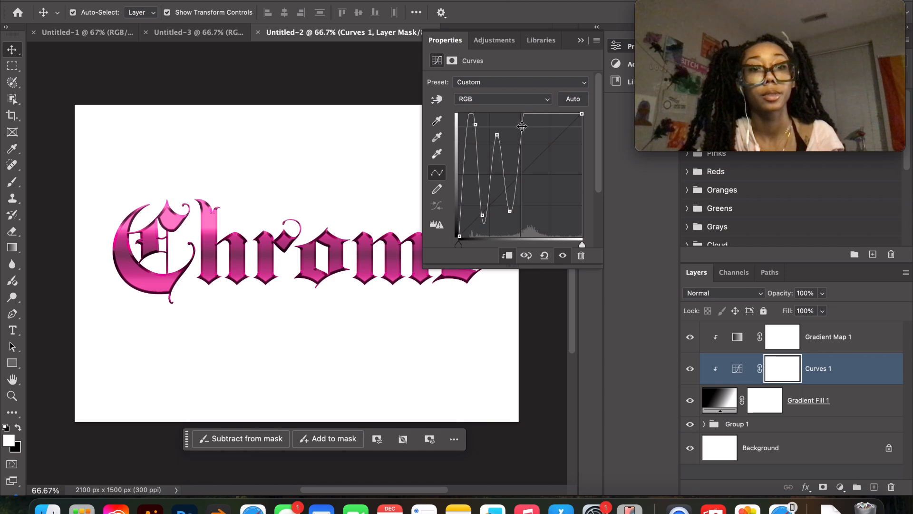
- Add a low point in the RGB curve's lighter tones and a raised point near the highlights, and deselect the layer
drag(571, 124, 550, 116)
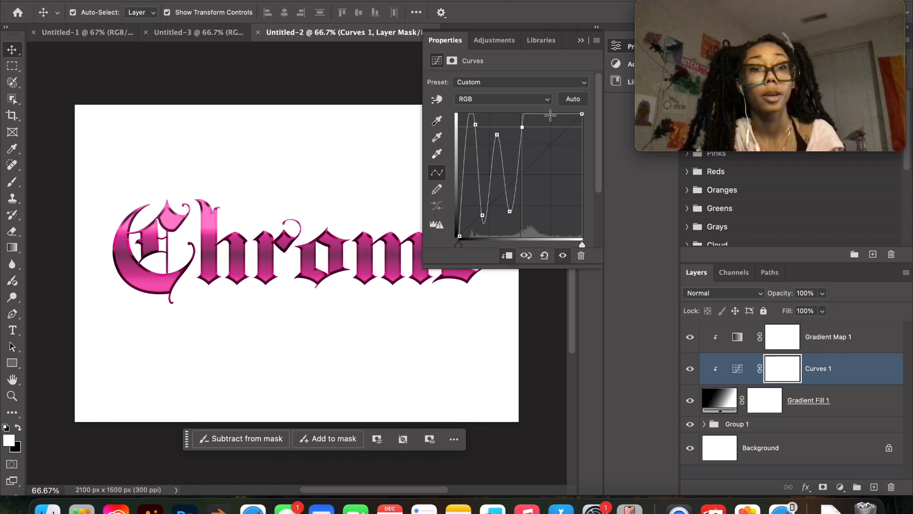
click(549, 208)
drag(549, 208, 547, 210)
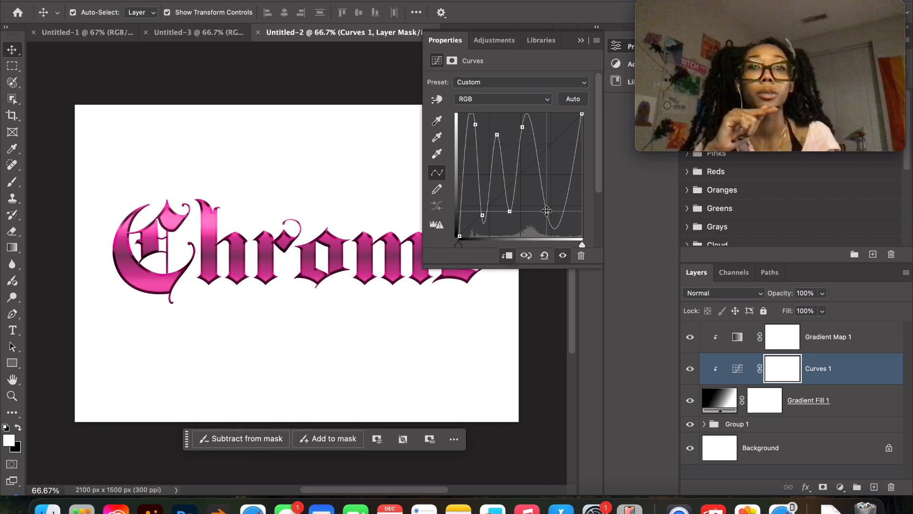
click(572, 174)
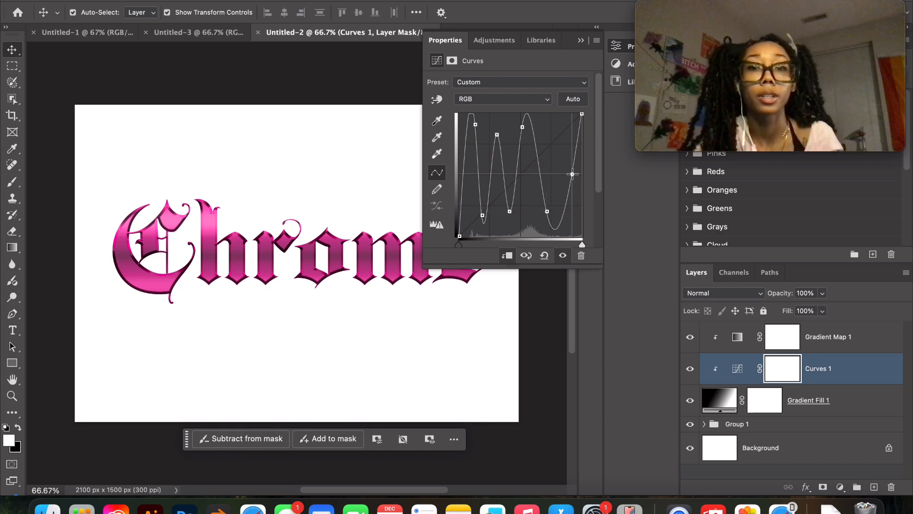
drag(572, 174, 563, 154)
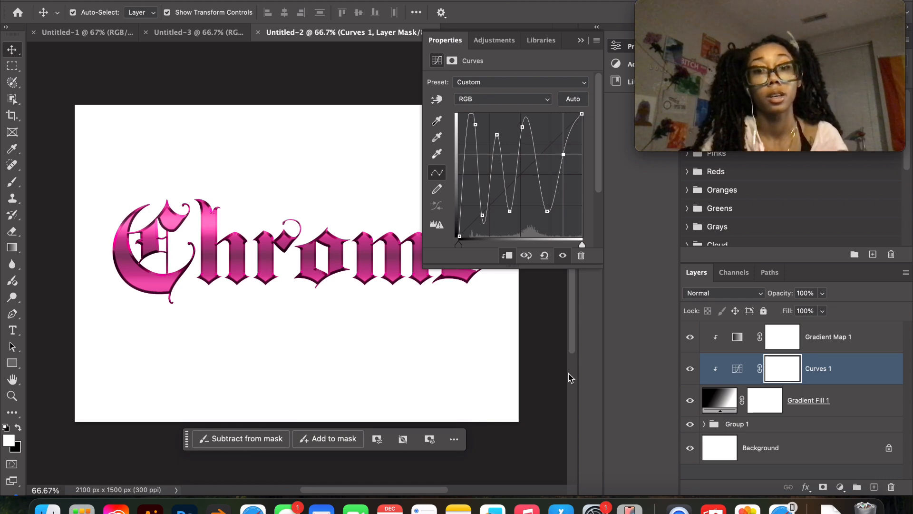
click(525, 378)
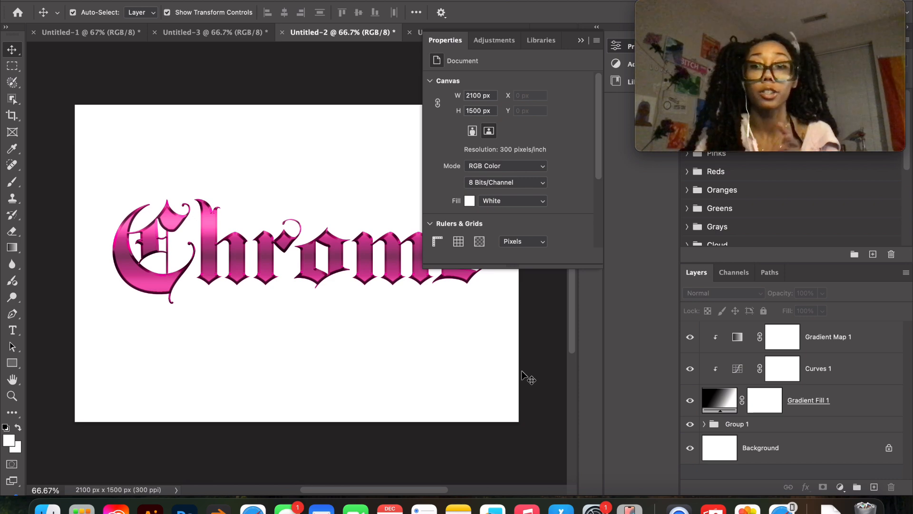
- Expand the group and enable a white Inner Glow on the Chrome text layer, Screen mode, 100% opacity, Edge source, 7 px size
drag(803, 400, 797, 417)
scroll(798, 417, down, 2)
click(797, 417)
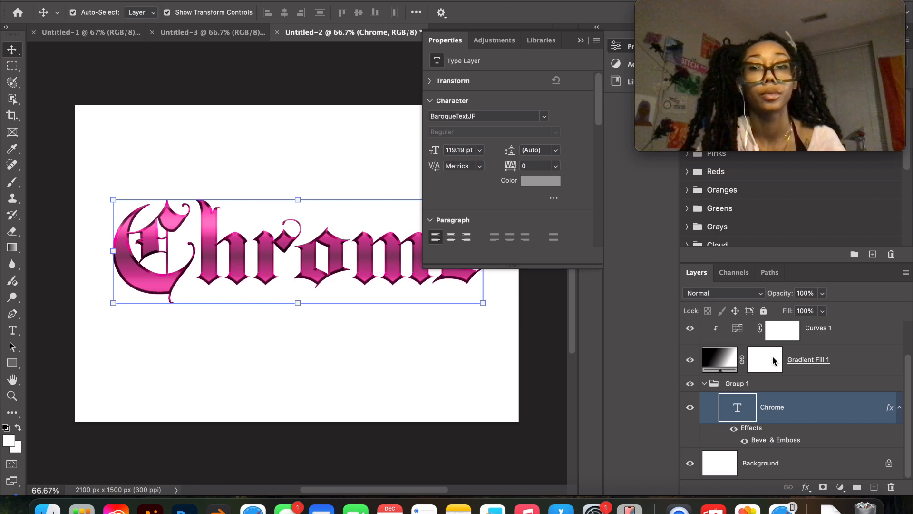
click(844, 403)
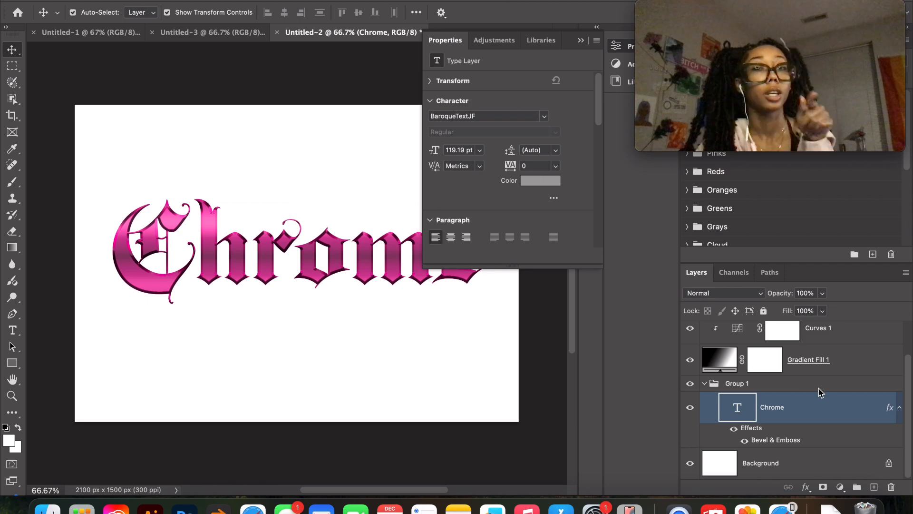
double_click(837, 418)
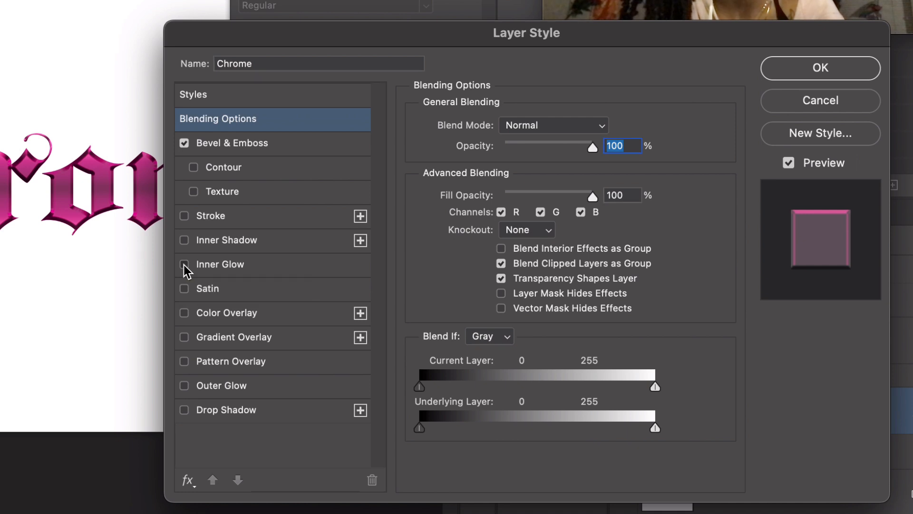
click(184, 264)
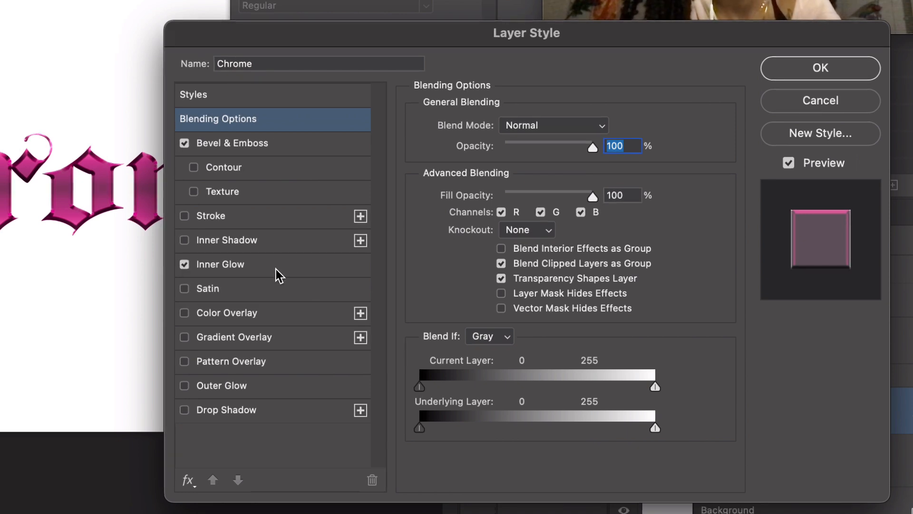
click(276, 269)
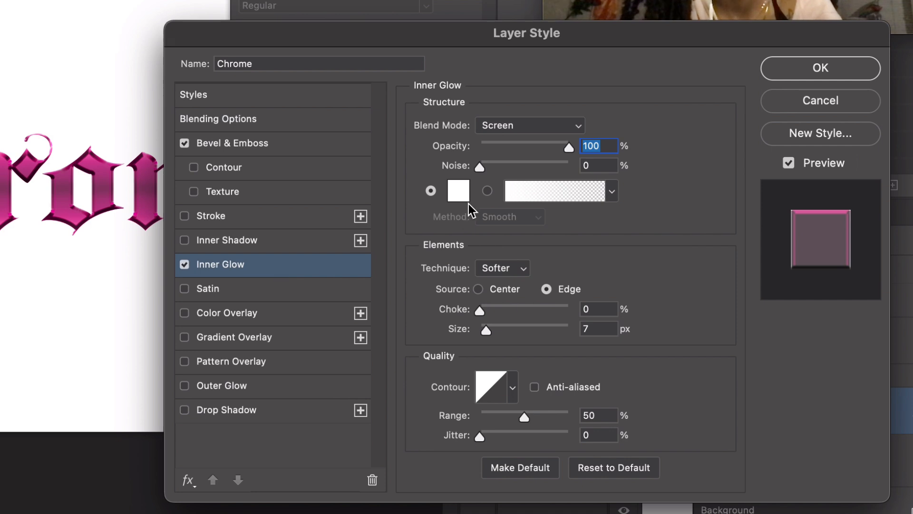
- Compare the Chrome text with and without the Inner Glow, and apply the layer style with the glow enabled
click(185, 265)
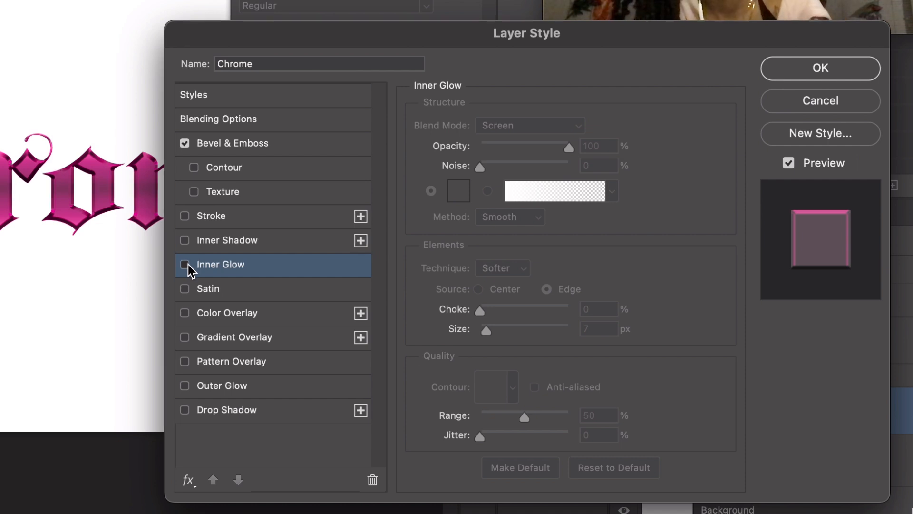
click(185, 264)
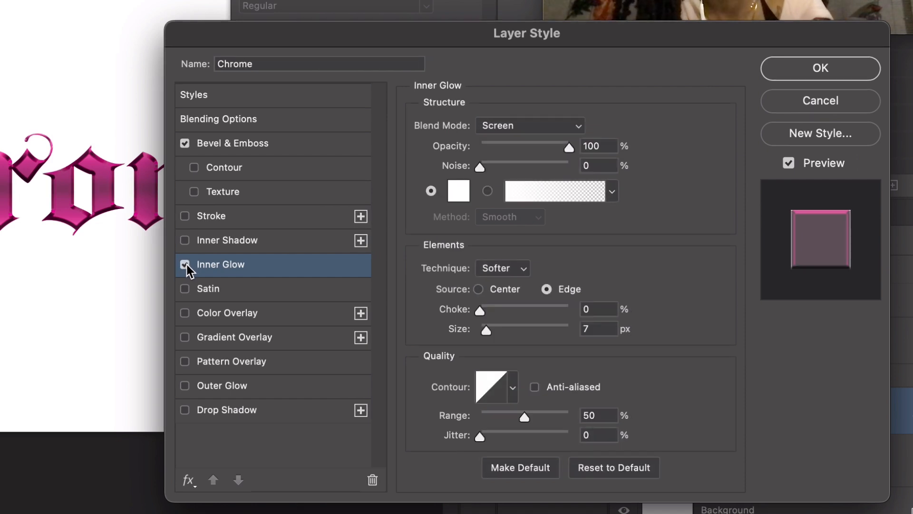
click(185, 265)
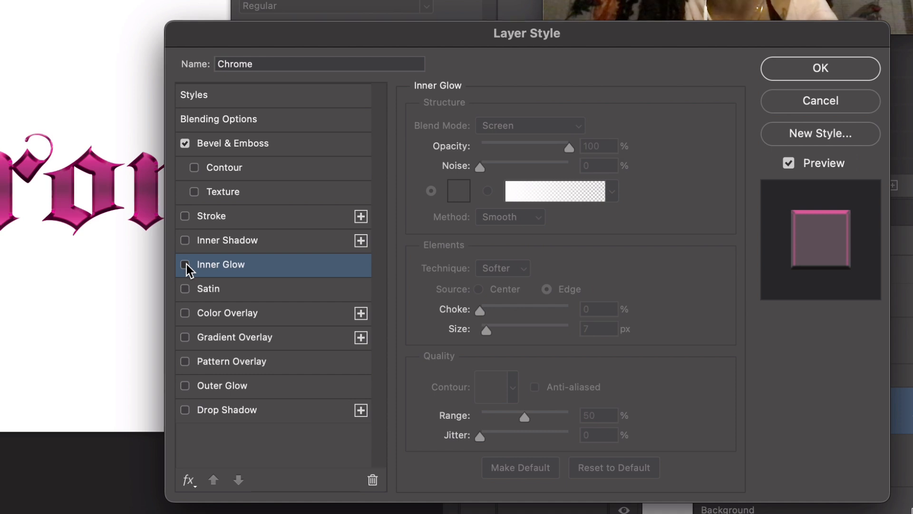
click(186, 265)
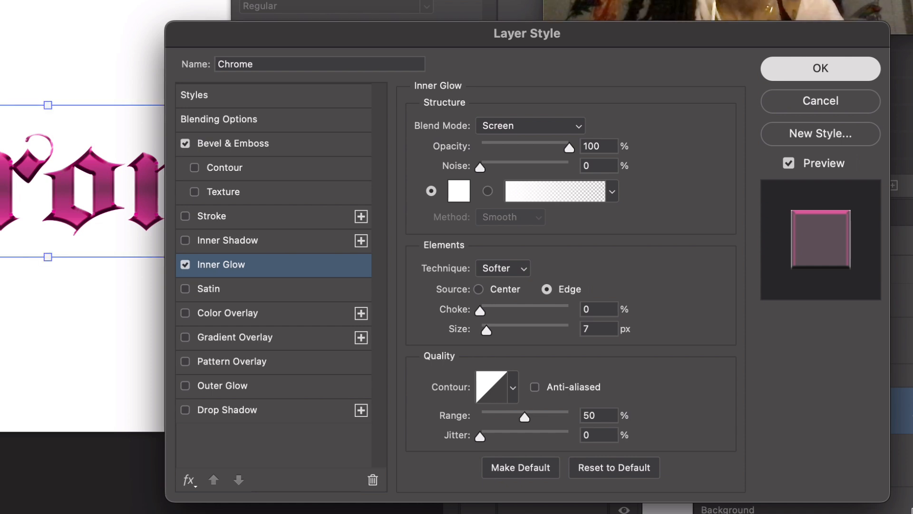
key(Return)
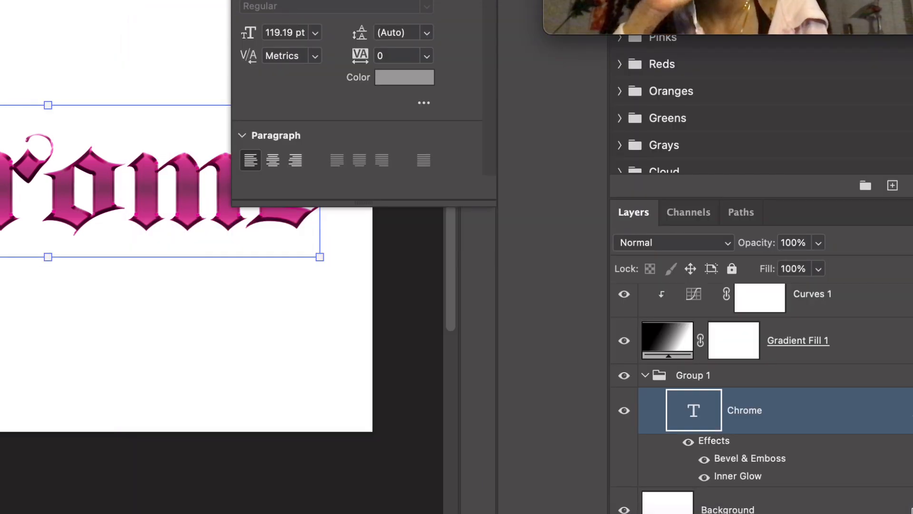
- Try a black Satin effect on the Chrome text, Multiply mode, 50% opacity, 90° angle, 82 px distance and 139 px size, and discard it
click(818, 418)
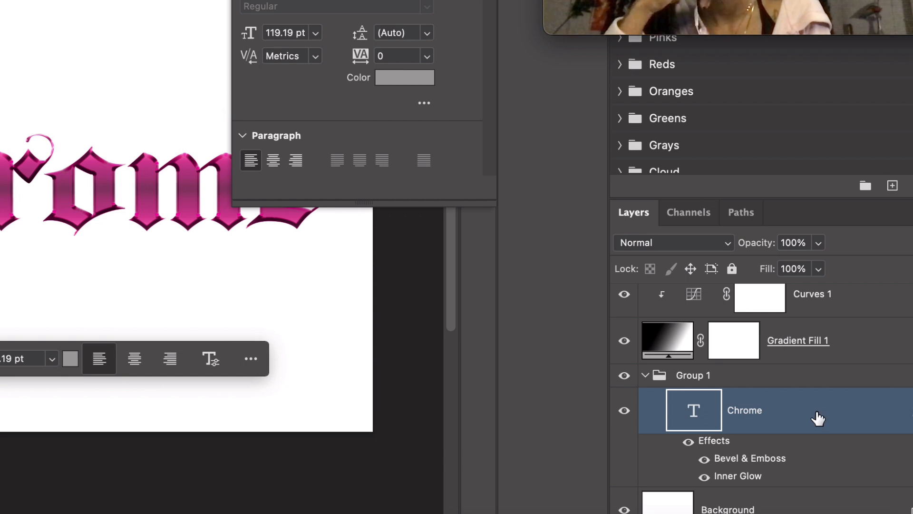
double_click(817, 418)
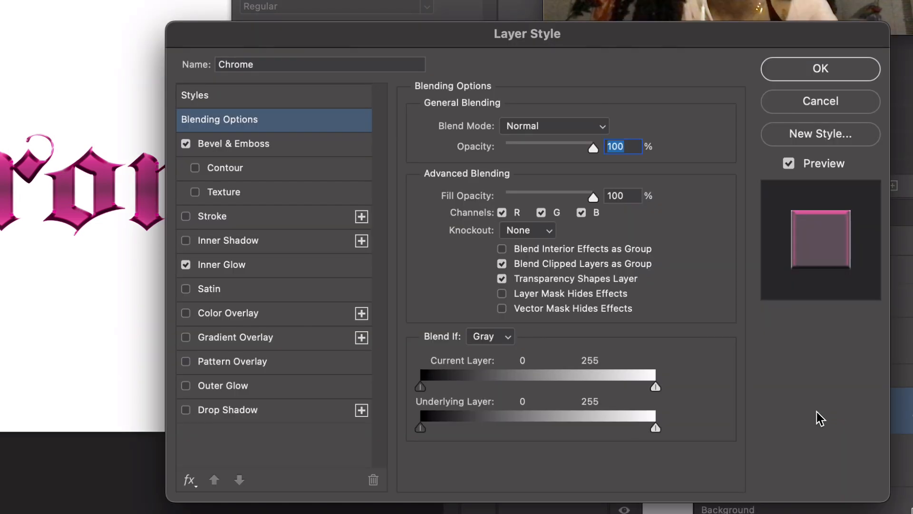
click(235, 293)
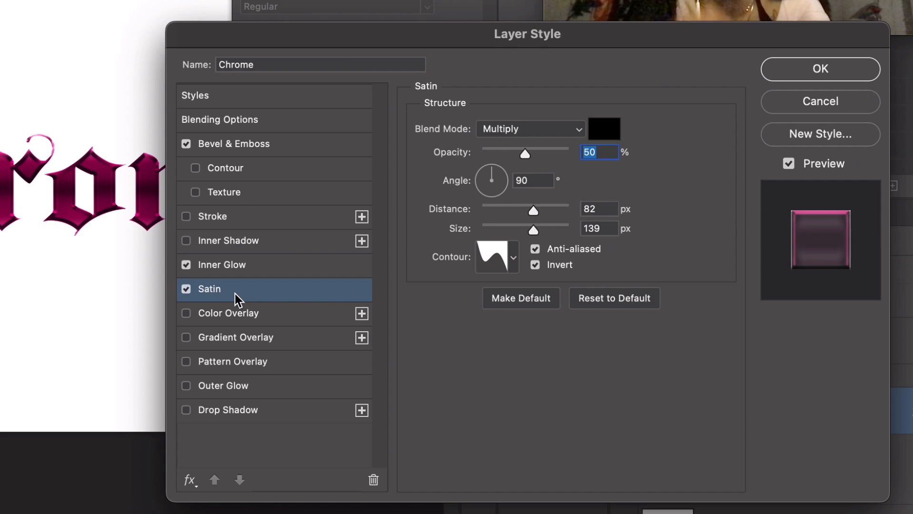
click(305, 296)
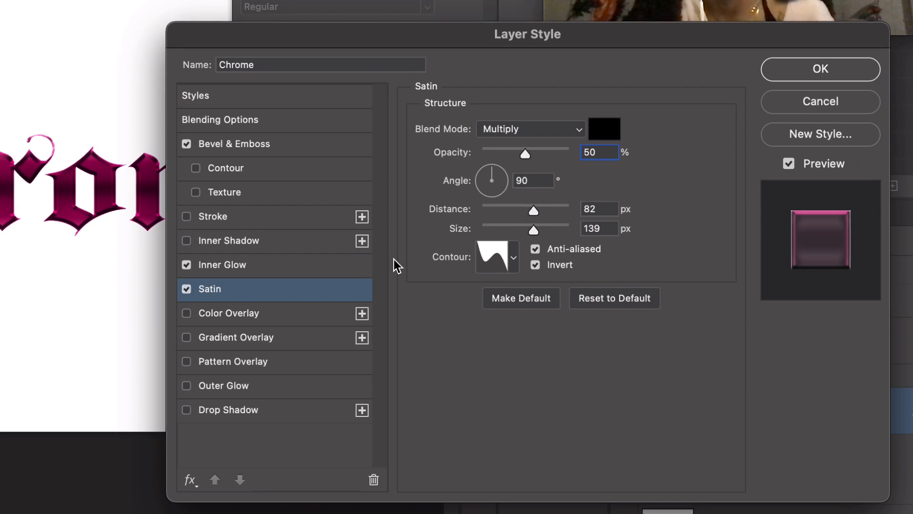
click(841, 105)
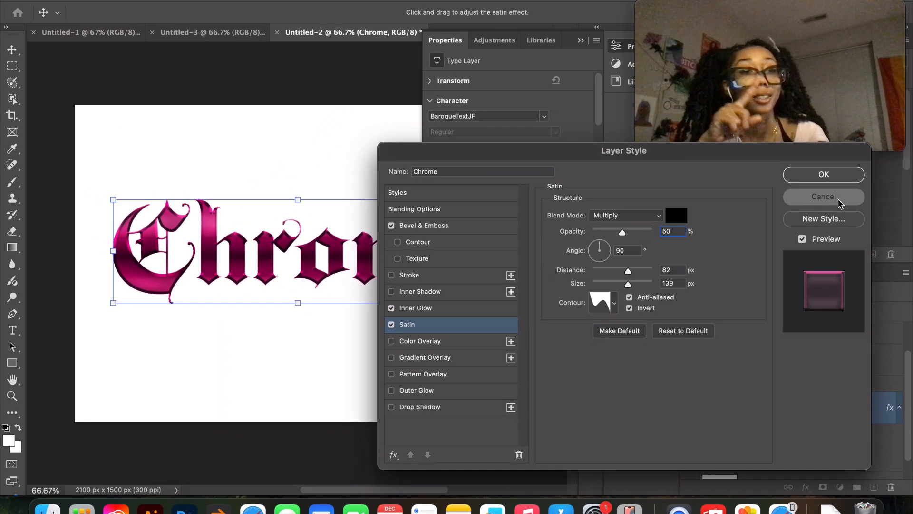
click(840, 160)
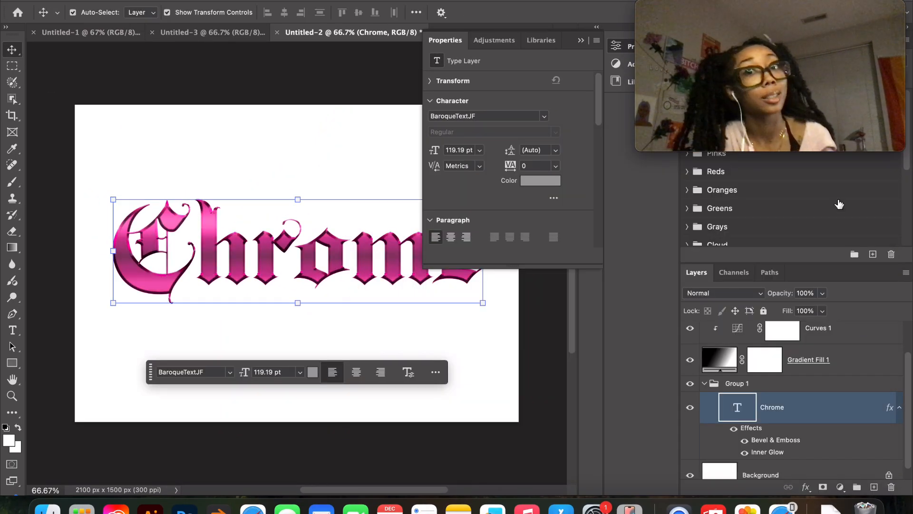
- Switch to the Untitled-1 document and examine the adjustment layers stacked above the blackletter Chrome text's group
click(57, 34)
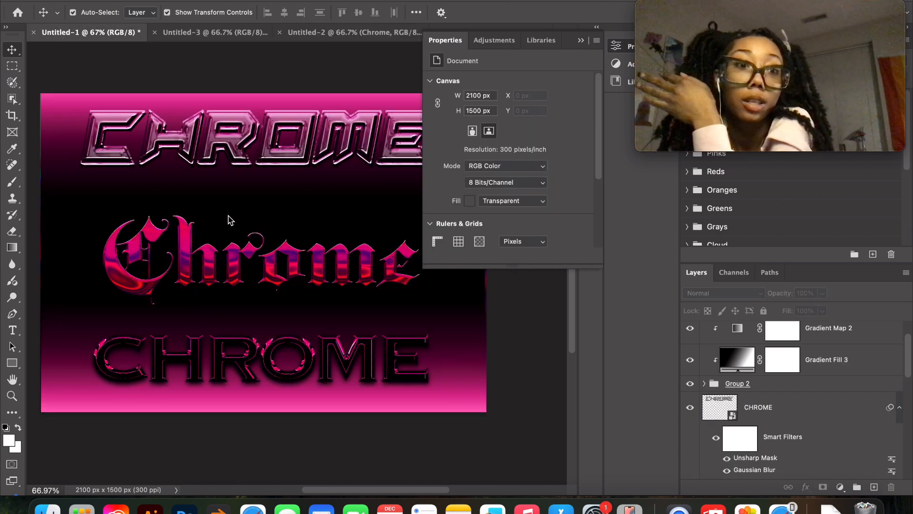
click(212, 274)
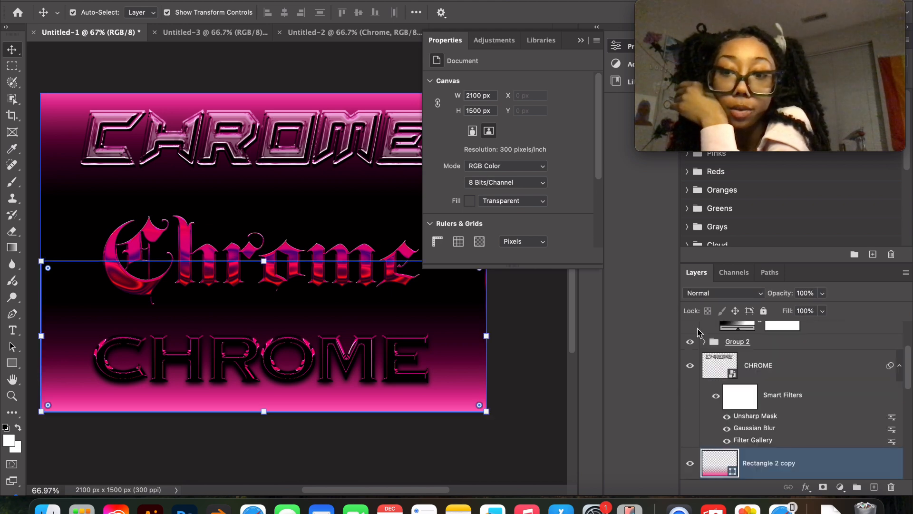
scroll(785, 409, down, 3)
scroll(785, 412, down, 1)
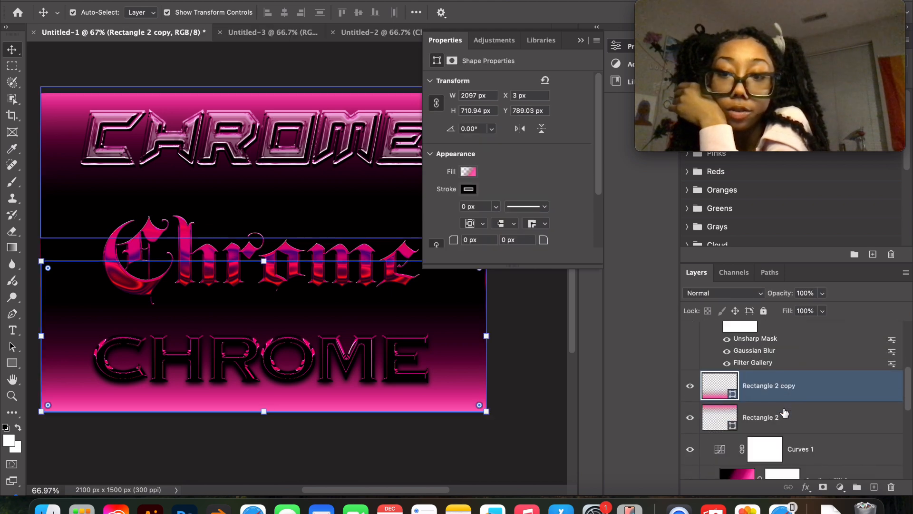
scroll(785, 413, down, 4)
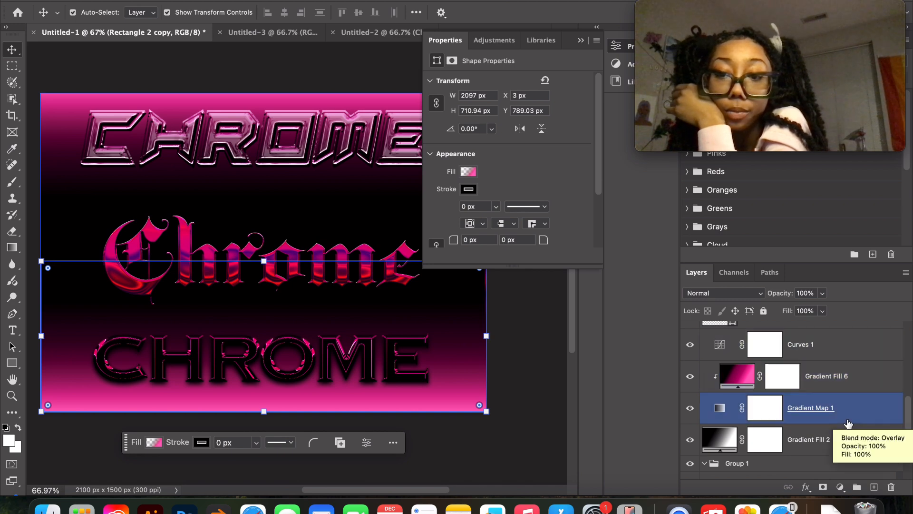
scroll(847, 422, down, 1)
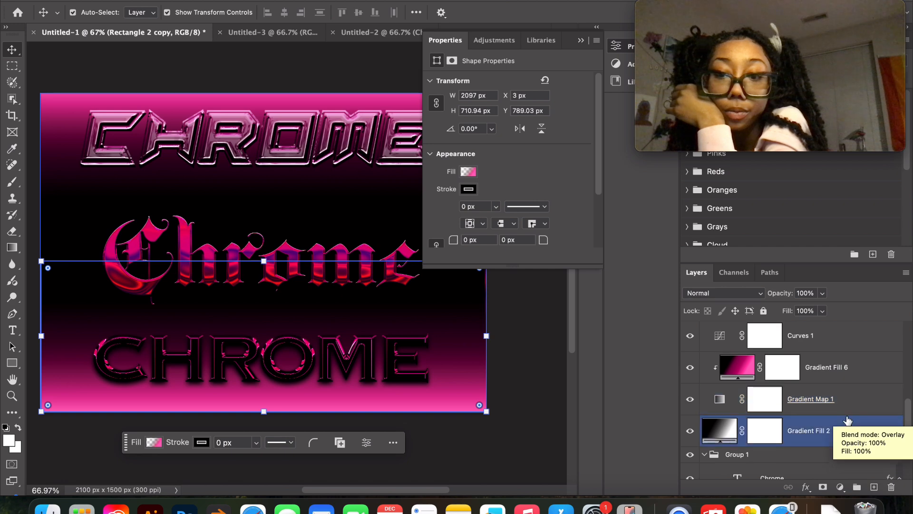
scroll(706, 442, down, 2)
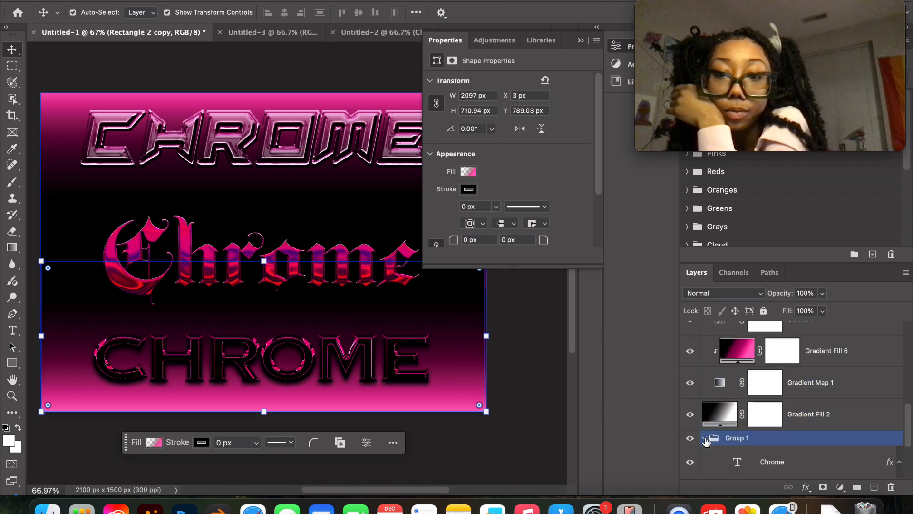
- Examine the contents of Group 1, the Chrome text's effects, and the clipping of the gradient layers above it
click(705, 440)
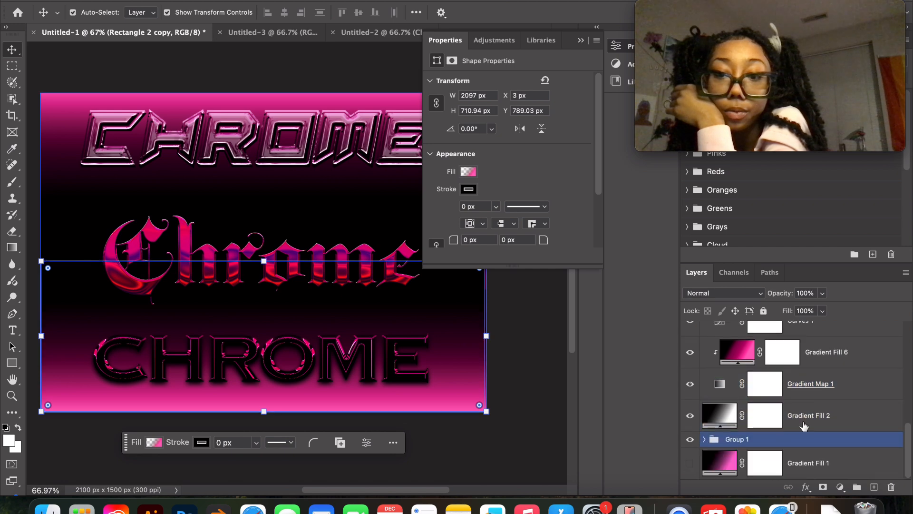
click(856, 396)
click(761, 439)
click(704, 439)
click(826, 390)
scroll(827, 390, down, 3)
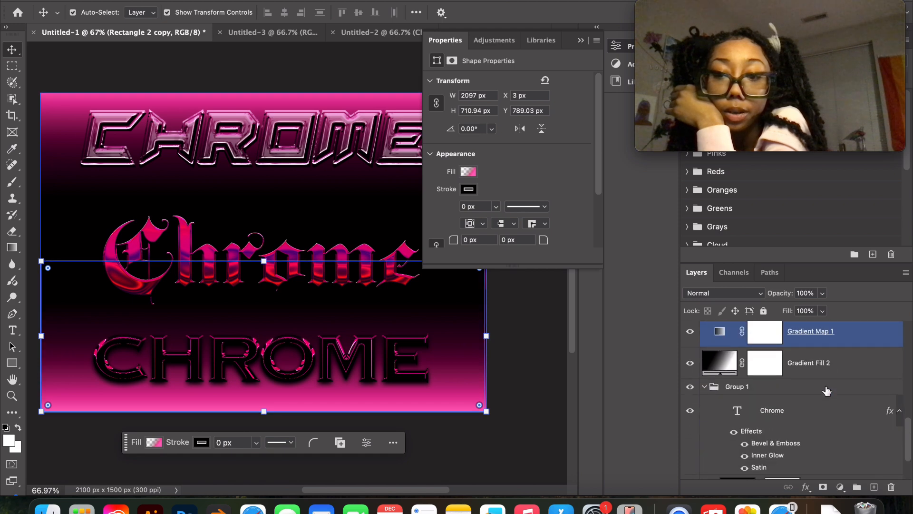
click(826, 388)
click(811, 383)
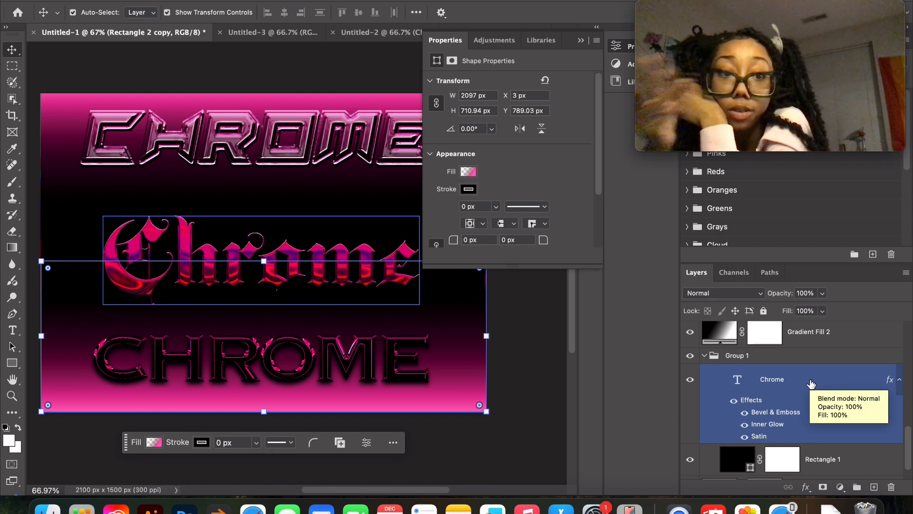
scroll(811, 384, up, 1)
scroll(811, 384, up, 2)
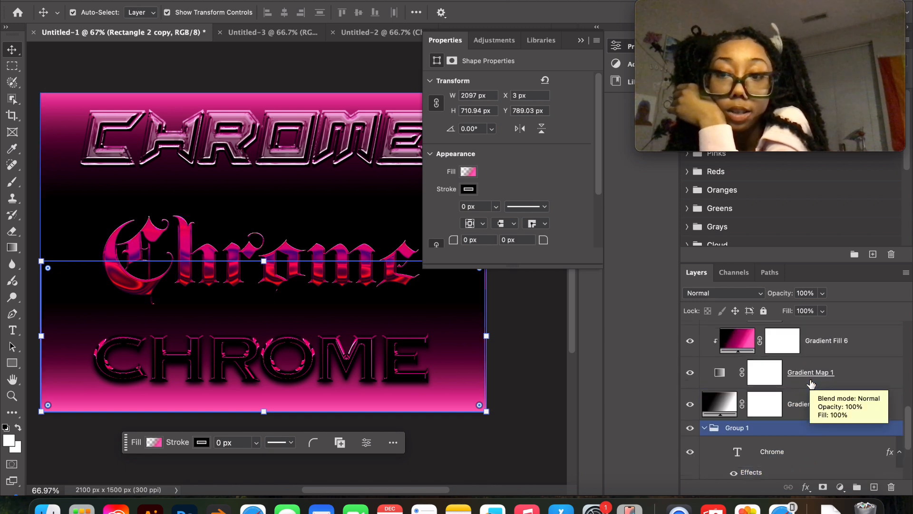
click(811, 382)
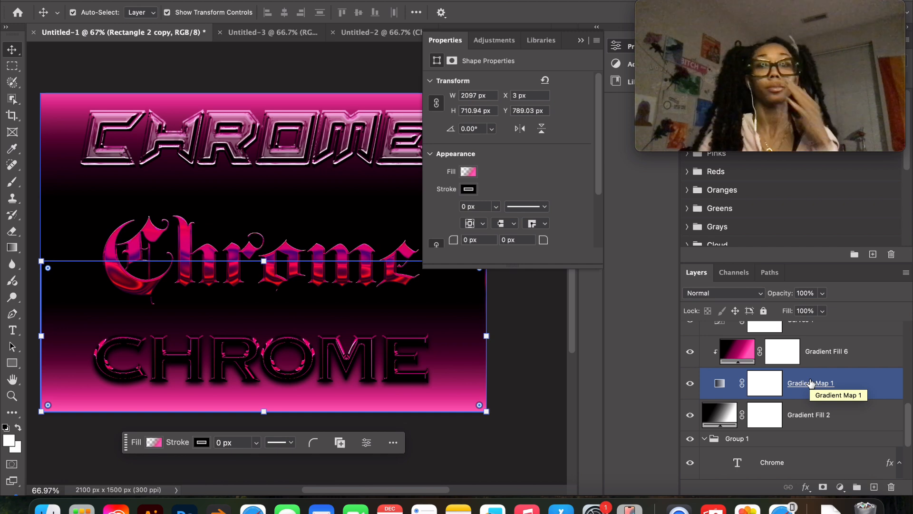
- In the Untitled-2 document, release the Gradient Map 1 layer from its clipping mask and select the Curves 1 layer
click(272, 38)
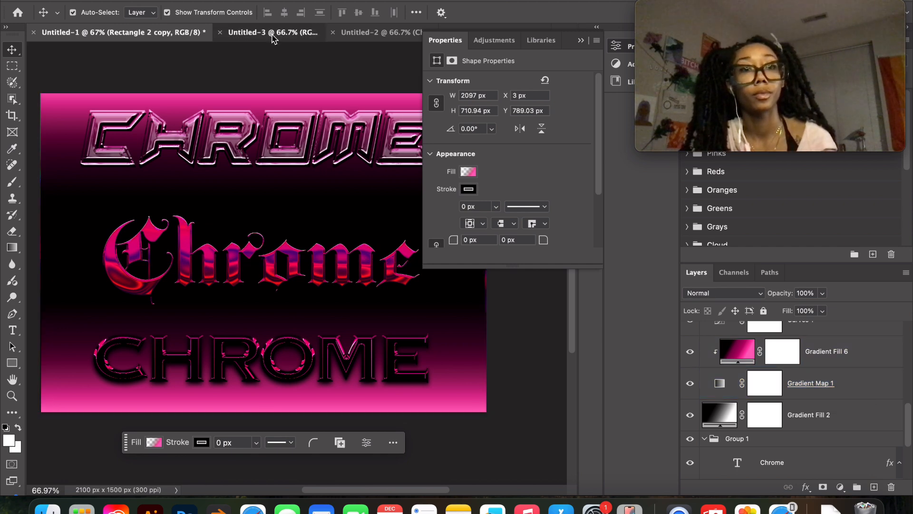
click(374, 36)
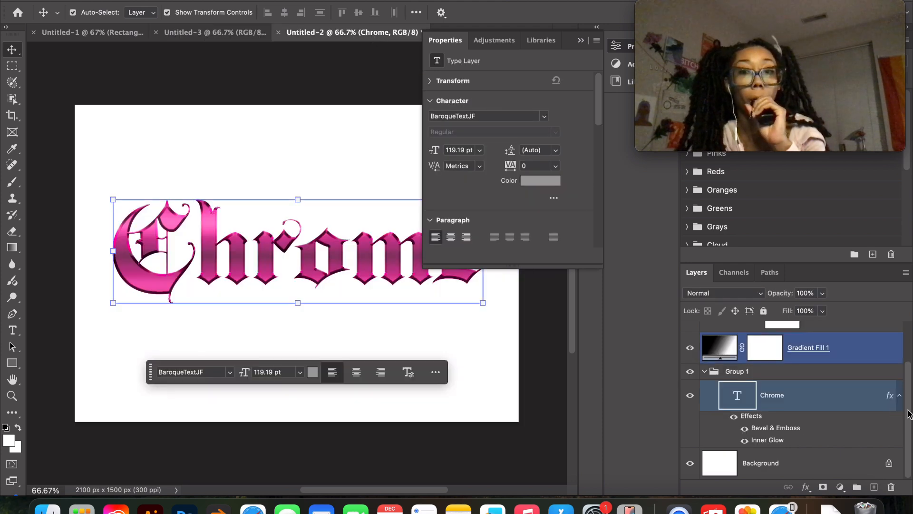
drag(908, 414, 906, 376)
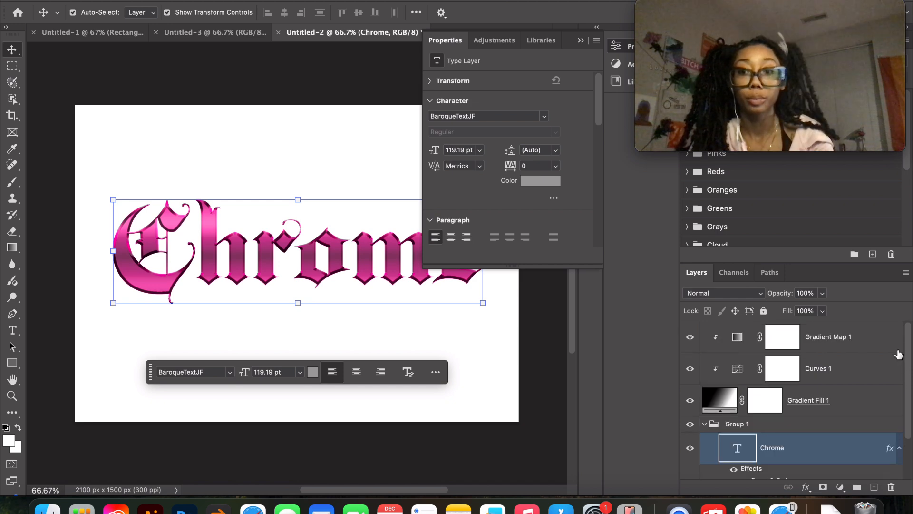
super+click(854, 365)
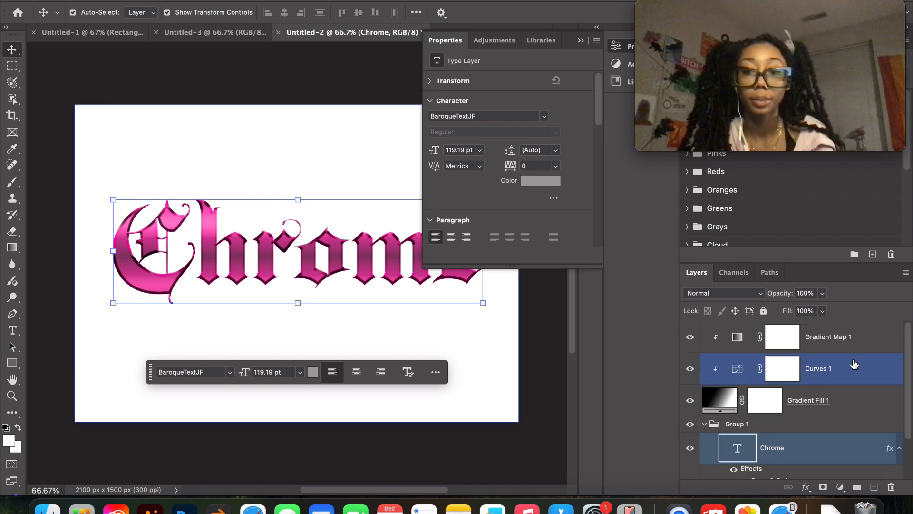
super+click(858, 339)
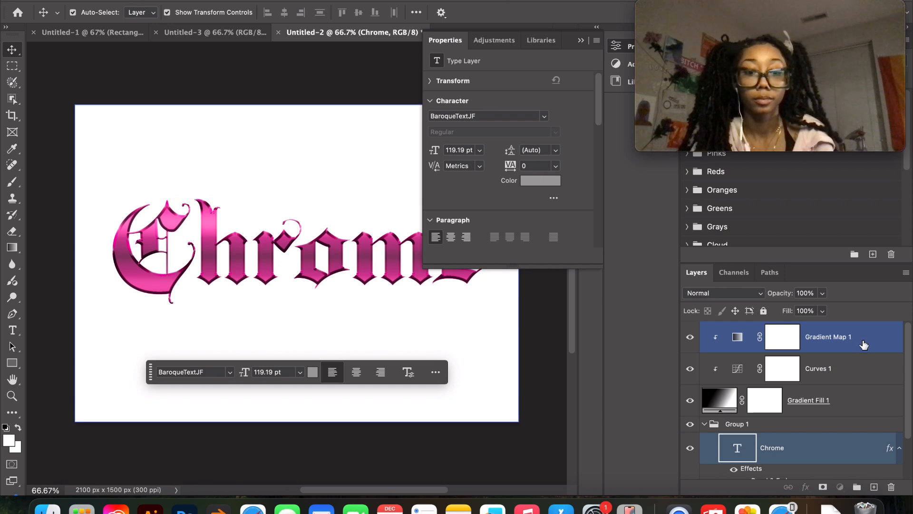
click(864, 344)
key(super+alt+g)
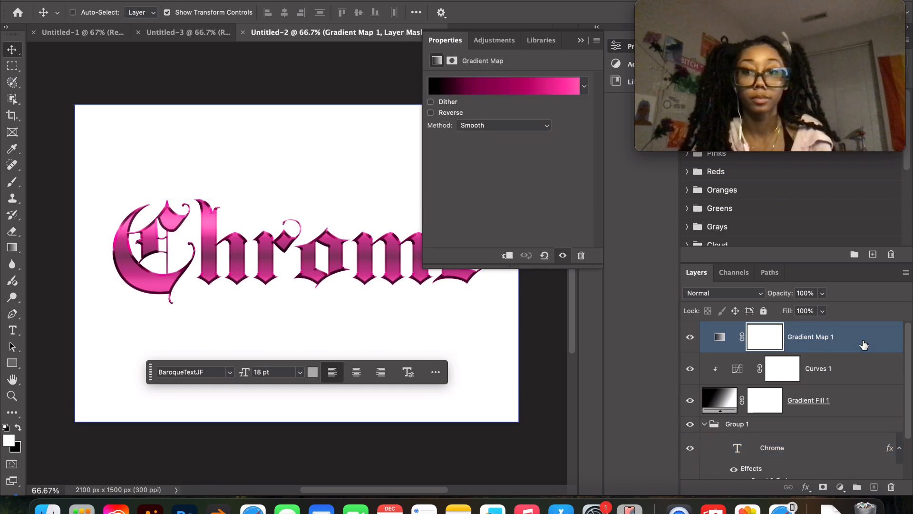
super+click(864, 374)
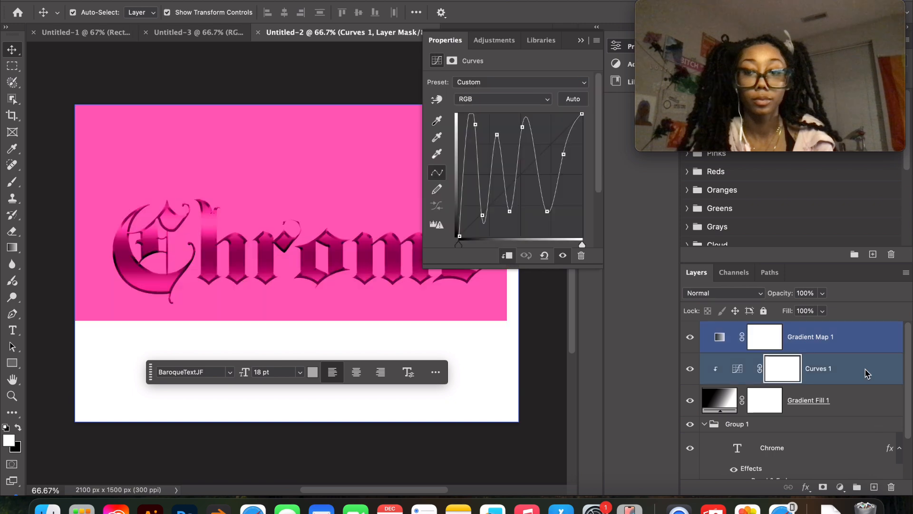
click(866, 374)
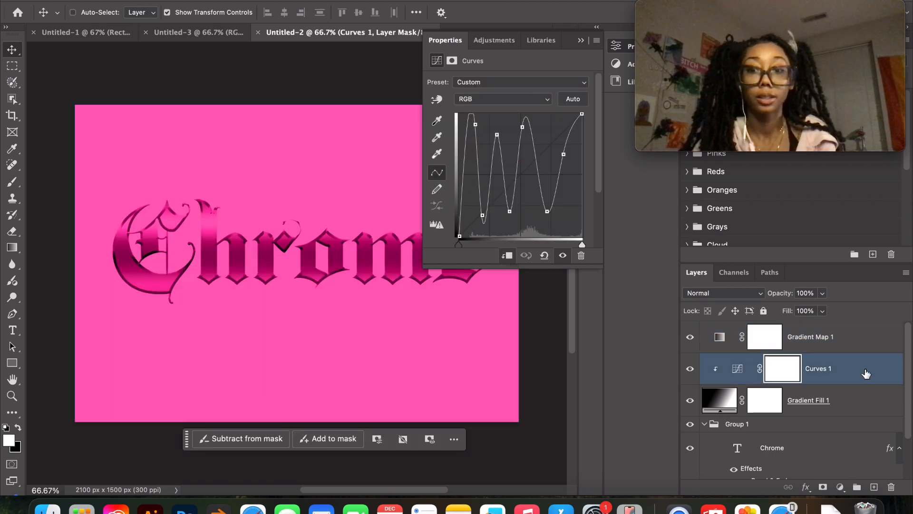
- Release the Curves 1 adjustment from its clipping mask and move Gradient Map 1 directly below it in the layer stack
key(super+alt+g)
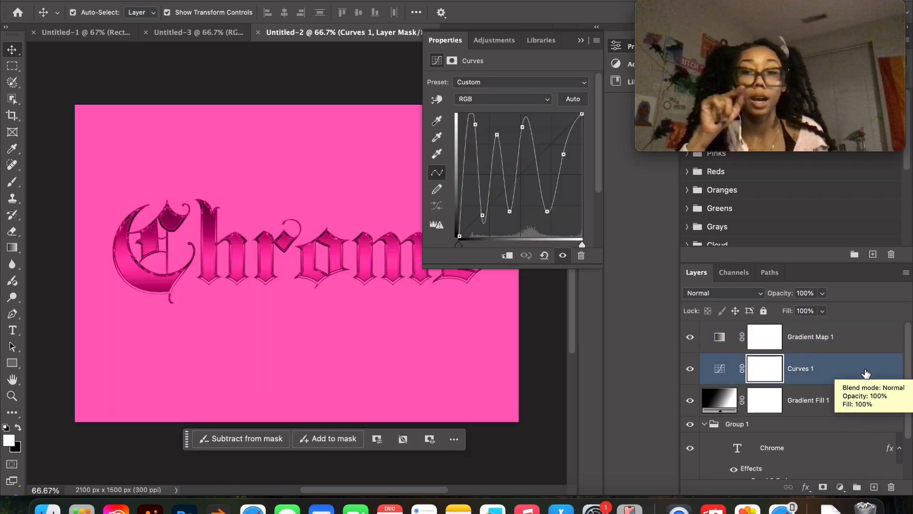
key(super)
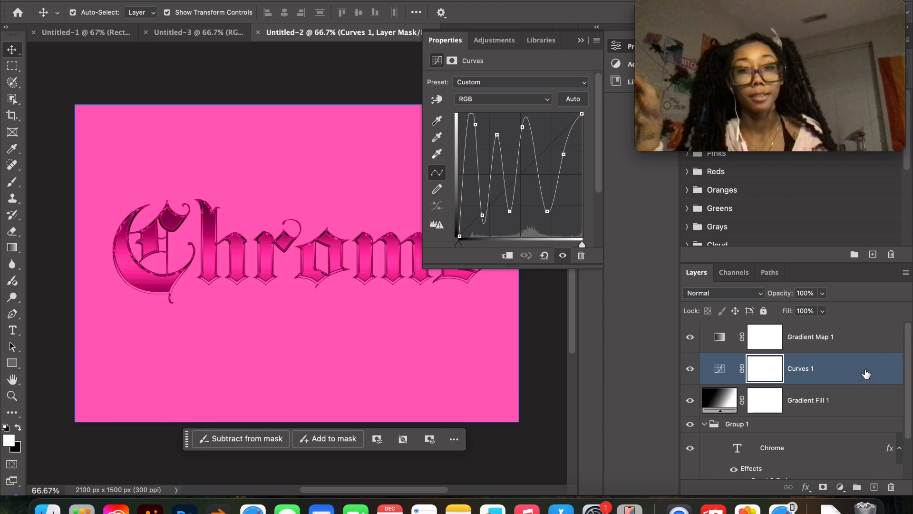
shift+click(860, 408)
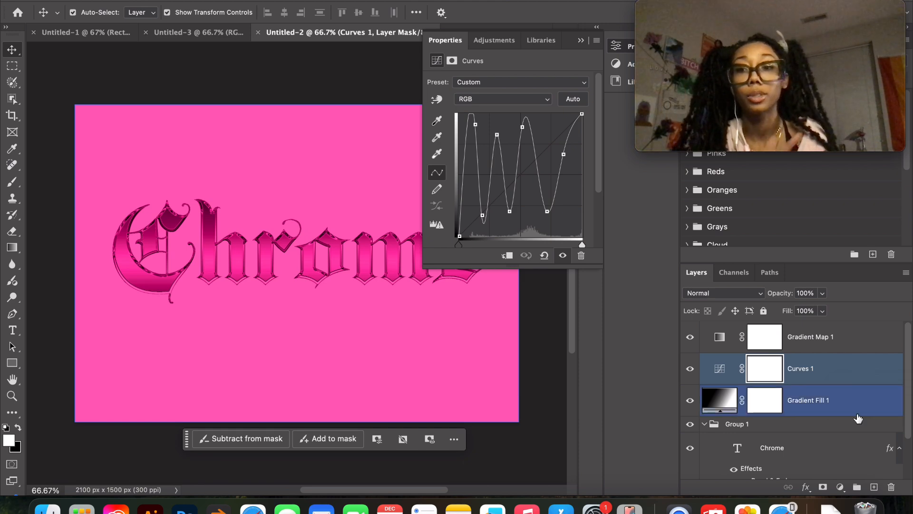
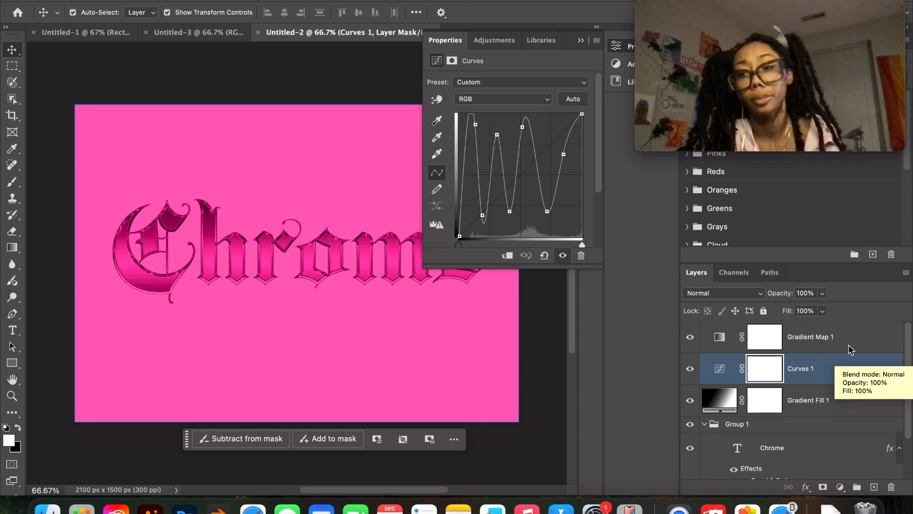
click(847, 409)
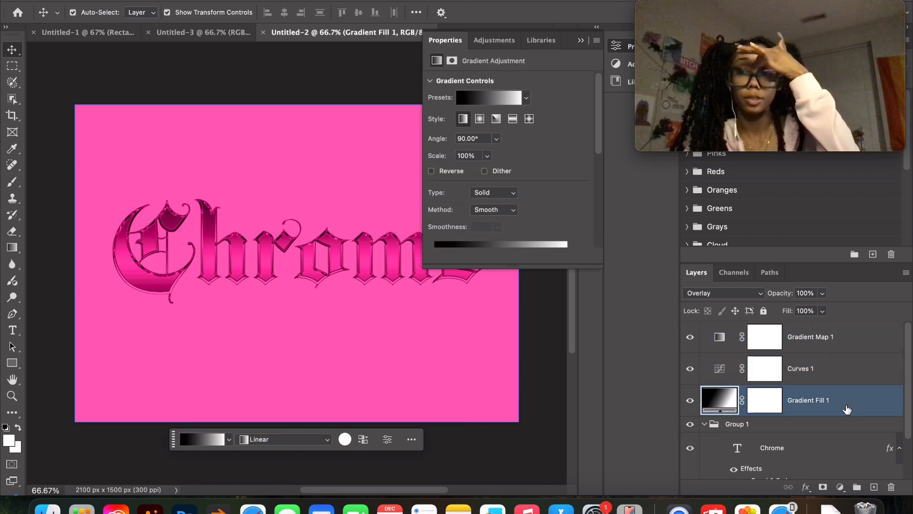
super+click(847, 337)
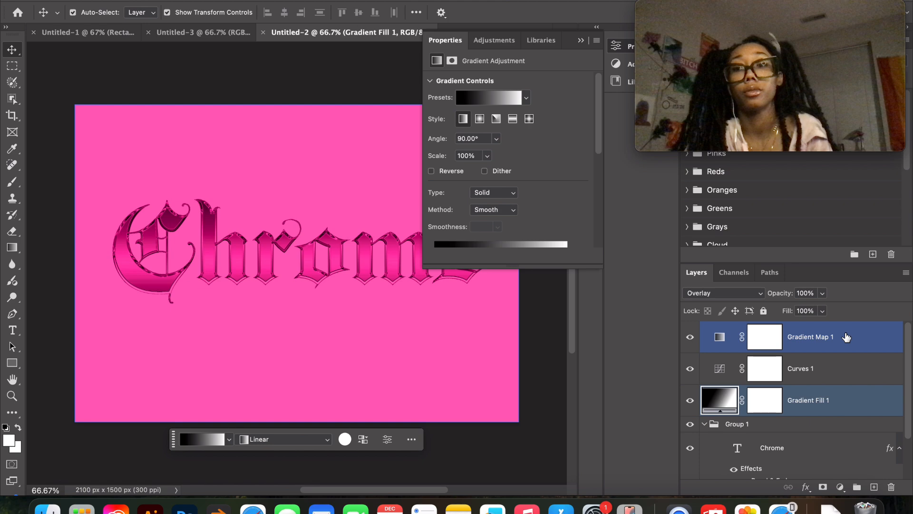
drag(847, 337, 838, 390)
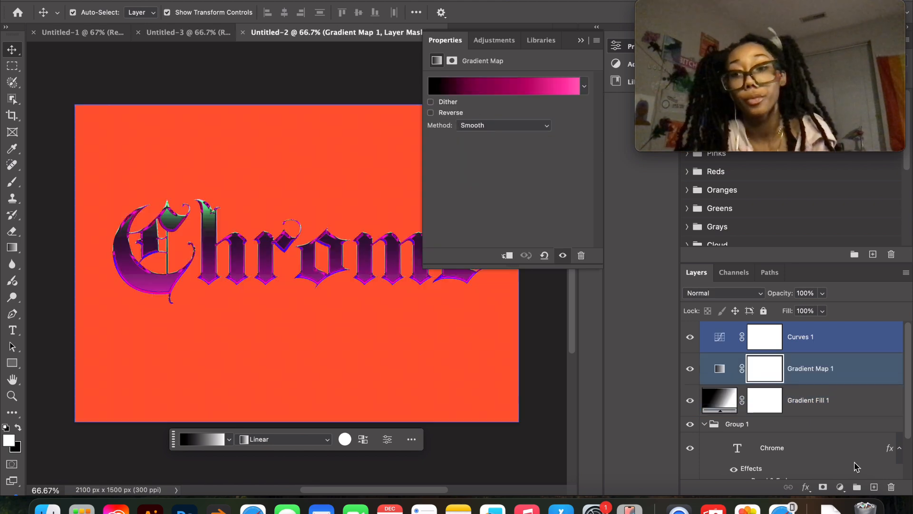
- Add a linear gradient fill layer between Gradient Map 1 and Curves 1, using the pink-black-pink preset at 90°
click(874, 487)
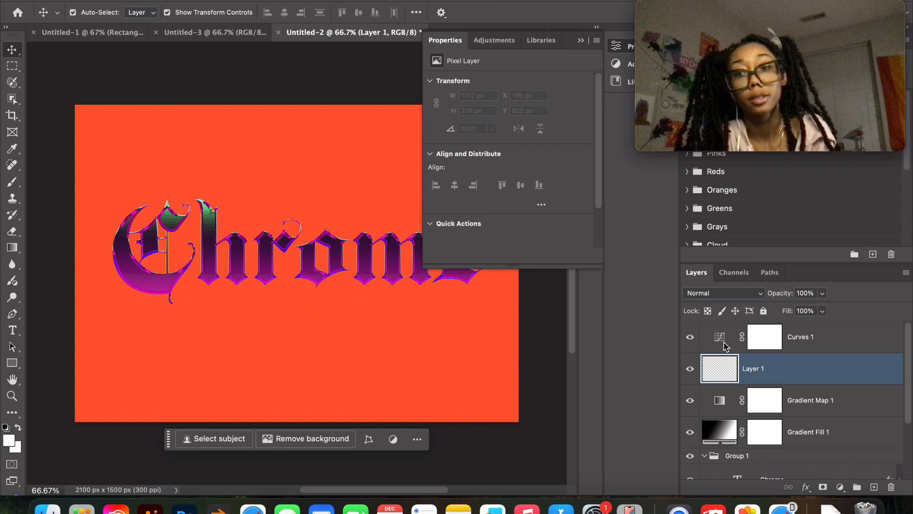
click(840, 487)
key(Escape)
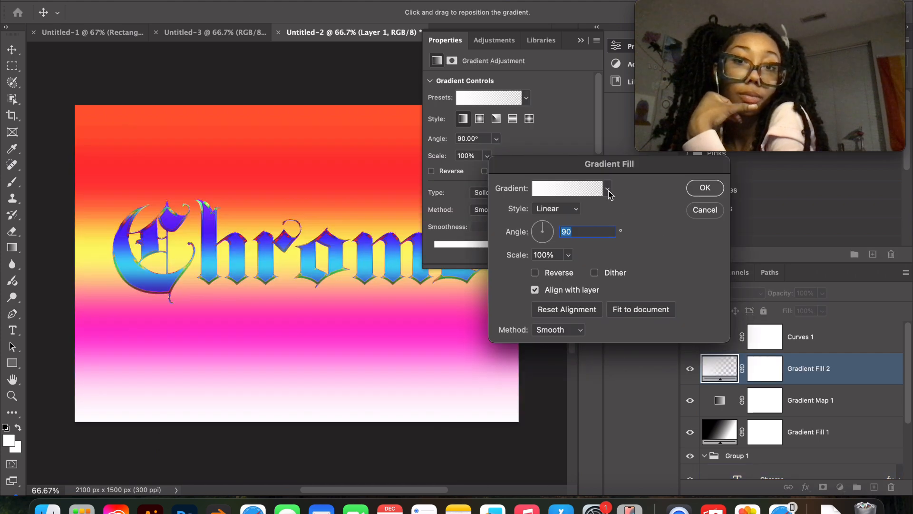
click(609, 191)
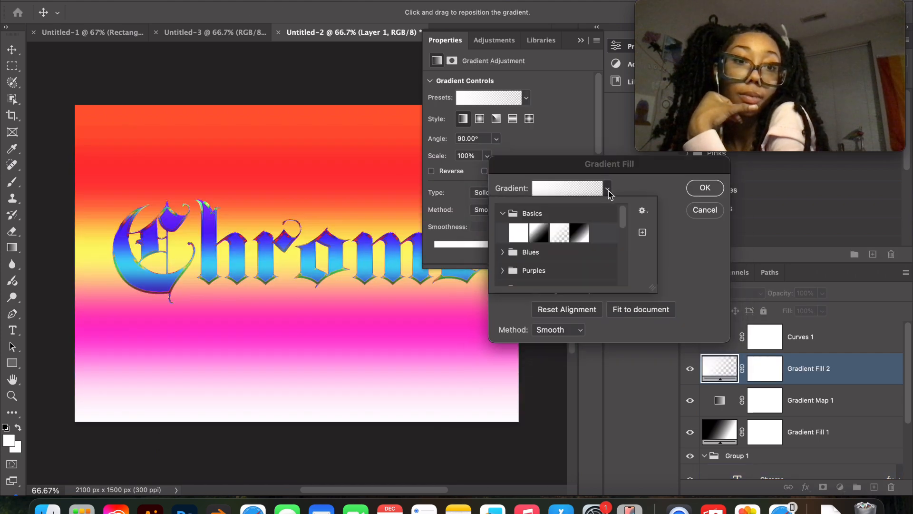
scroll(554, 238, down, 5)
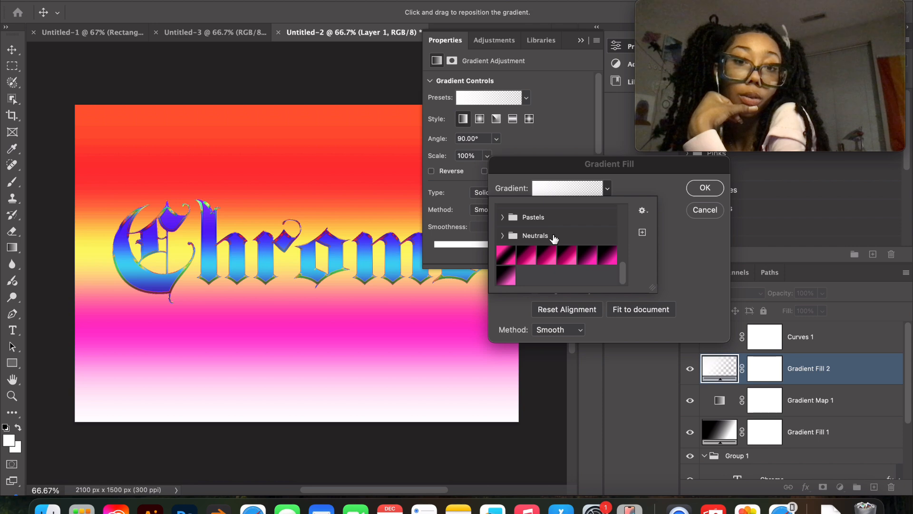
click(506, 256)
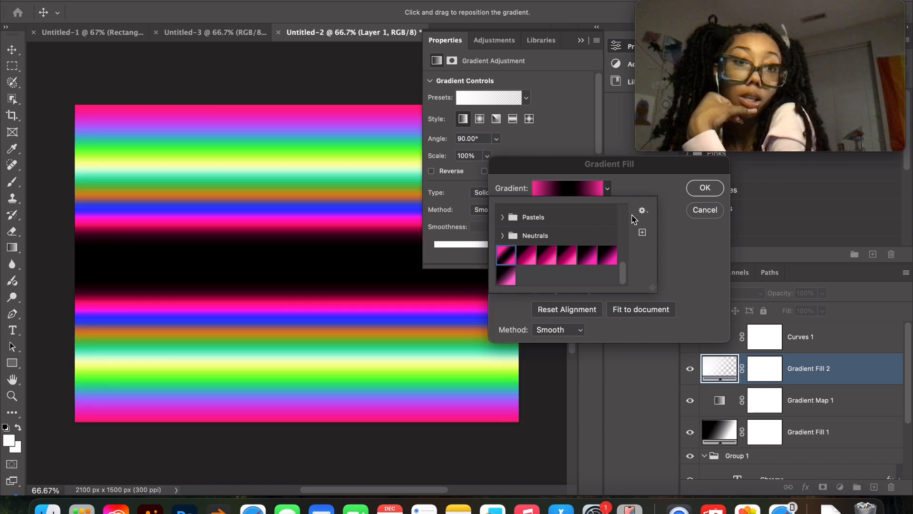
click(705, 195)
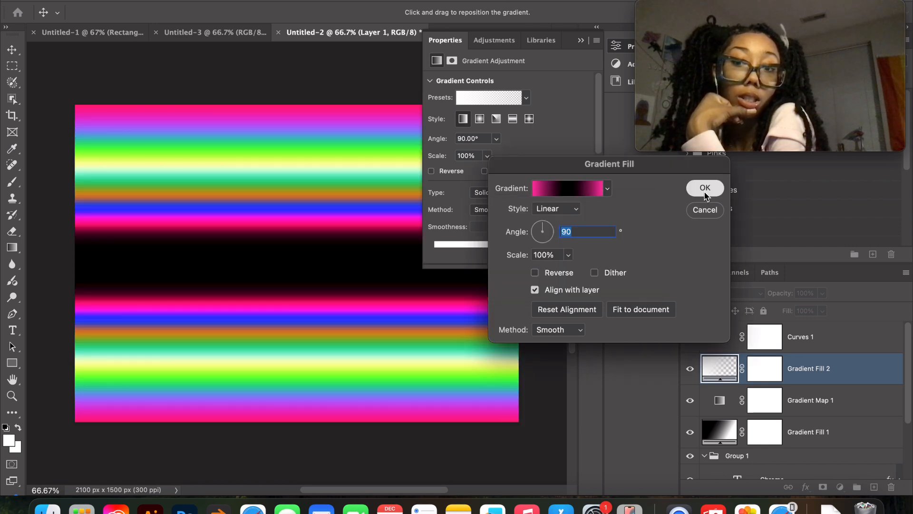
click(704, 189)
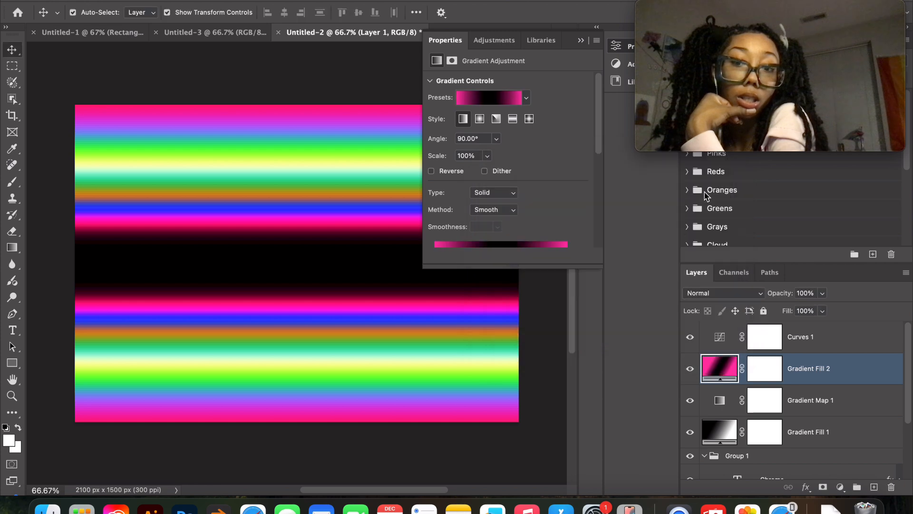
- Clip the new pink and black gradient fill and Gradient Map 1 to the Gradient Fill 1 layer
click(828, 368)
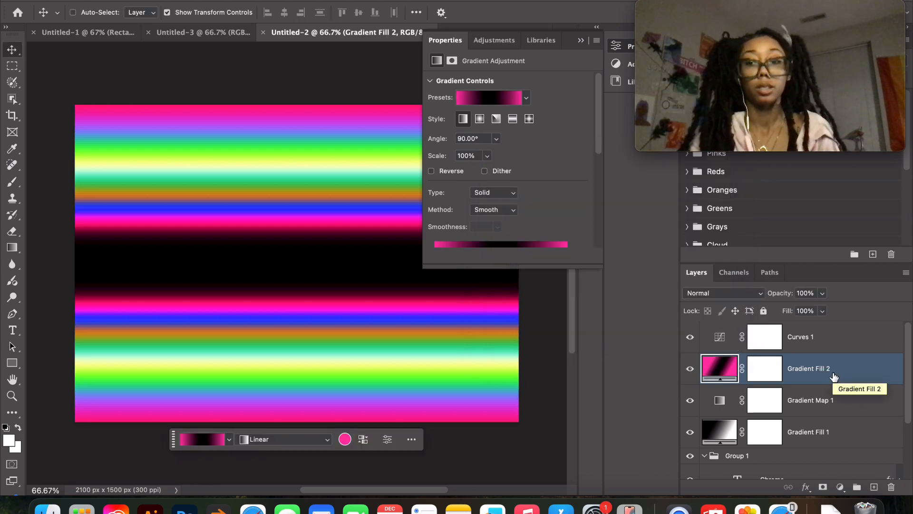
key(super+alt+g)
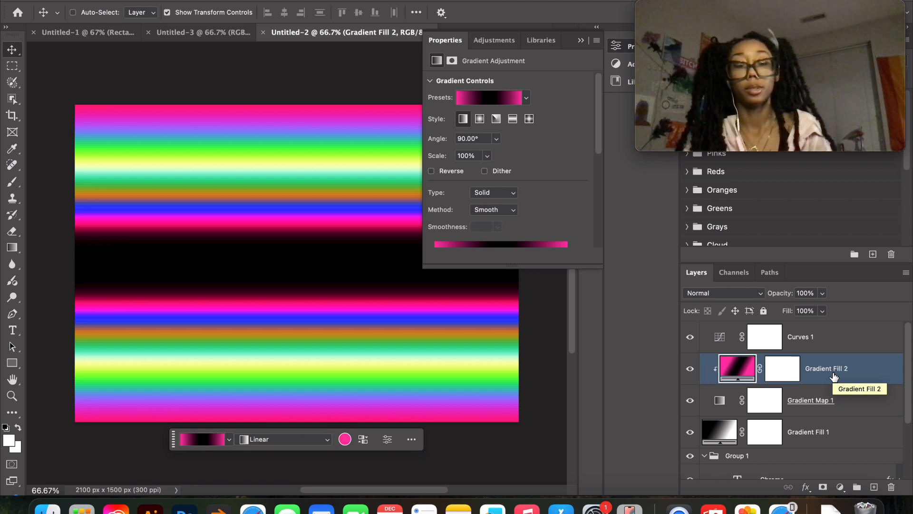
shift+click(869, 411)
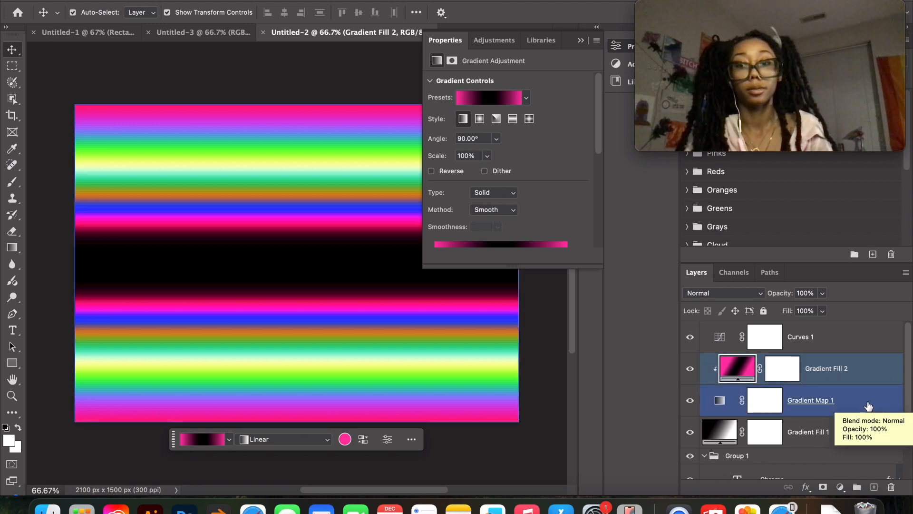
click(868, 405)
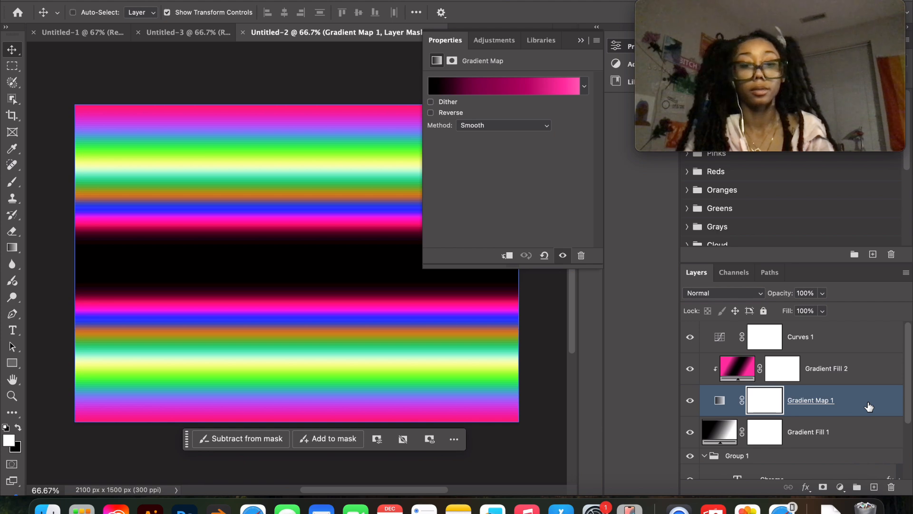
key(super+alt+g)
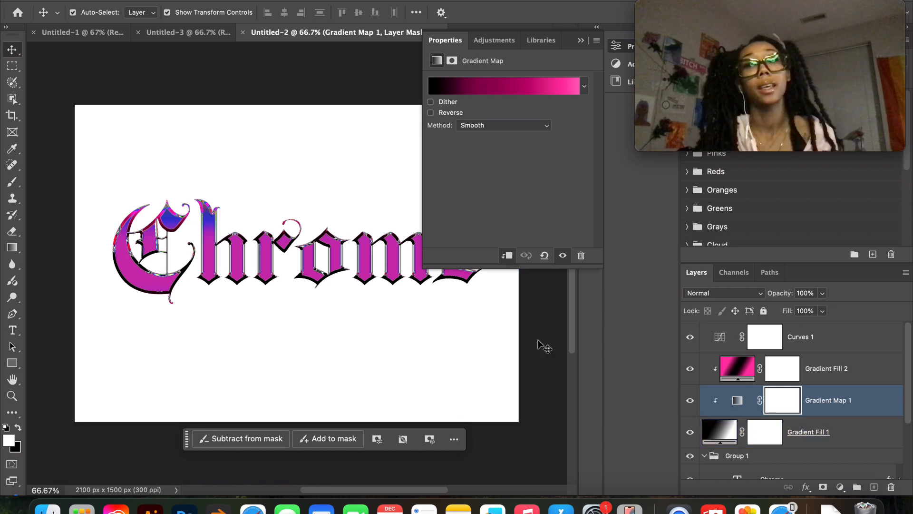
- Enable the Satin effect in the Chrome text layer's style and show its settings
shift+click(847, 361)
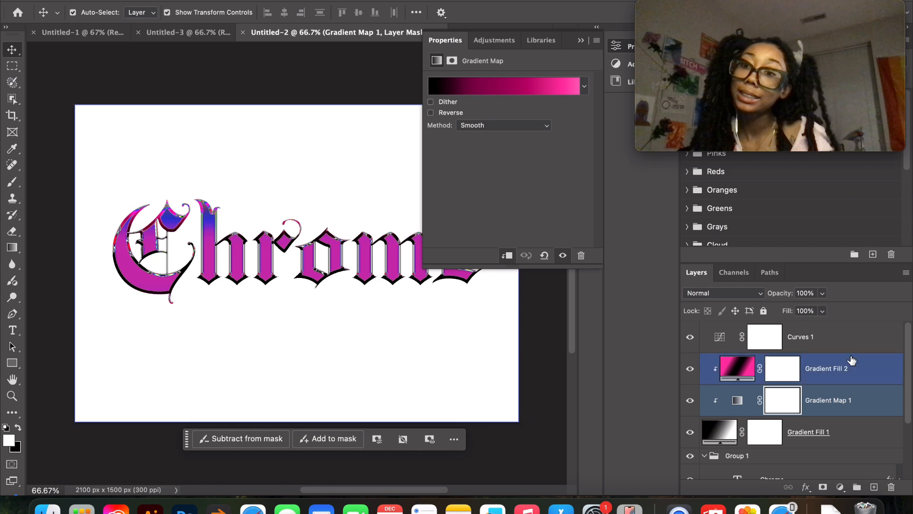
shift+click(856, 434)
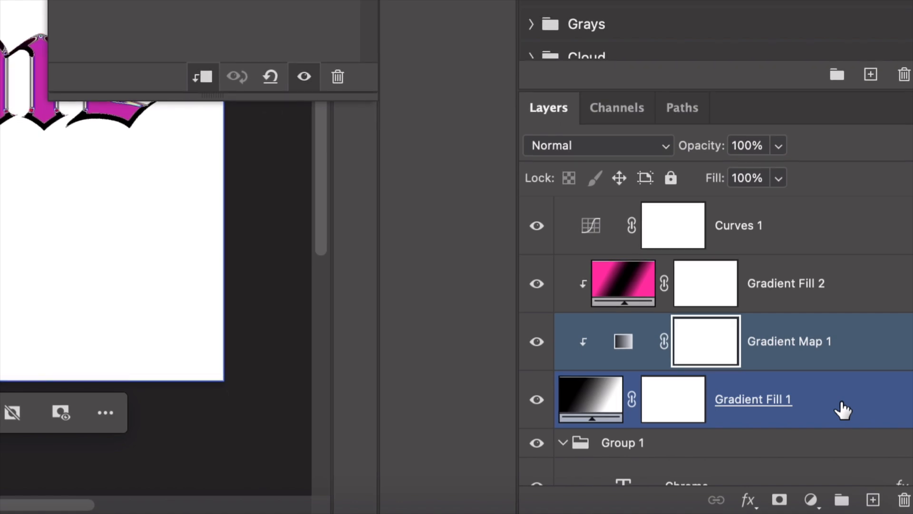
scroll(842, 409, down, 1)
click(858, 434)
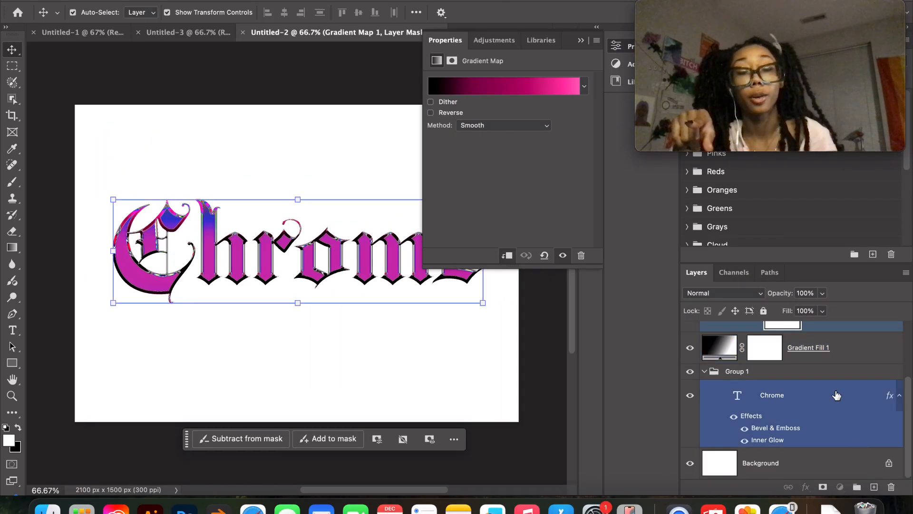
click(685, 387)
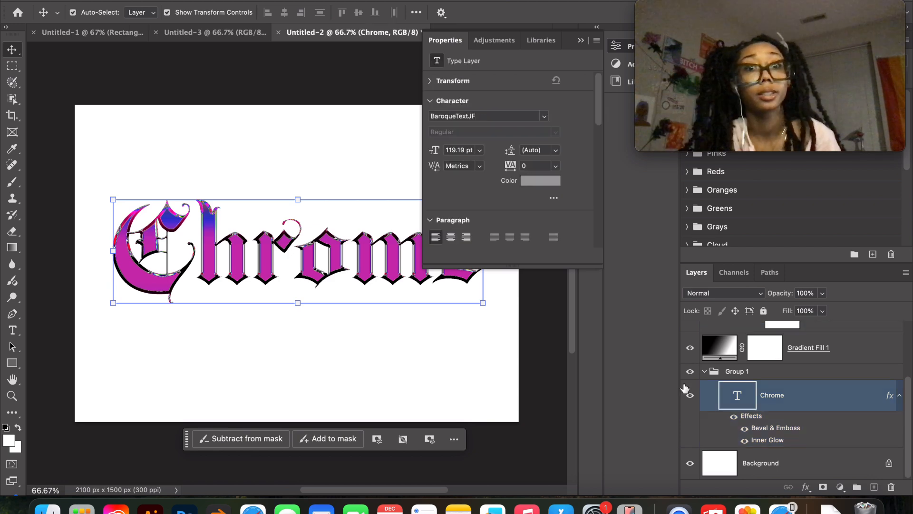
click(811, 395)
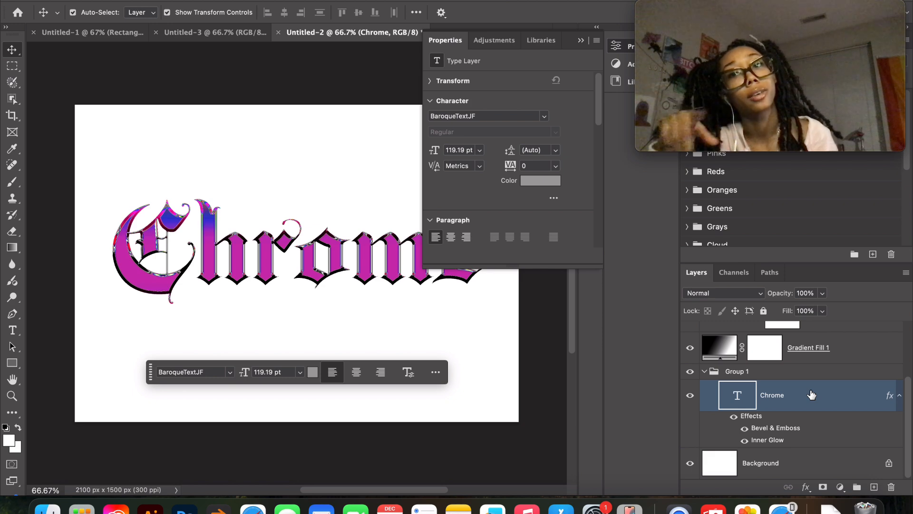
double_click(811, 395)
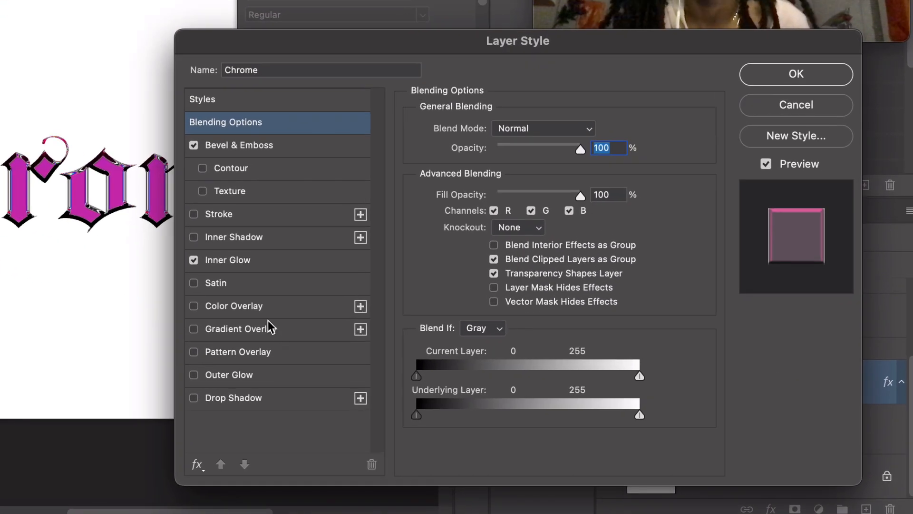
click(193, 283)
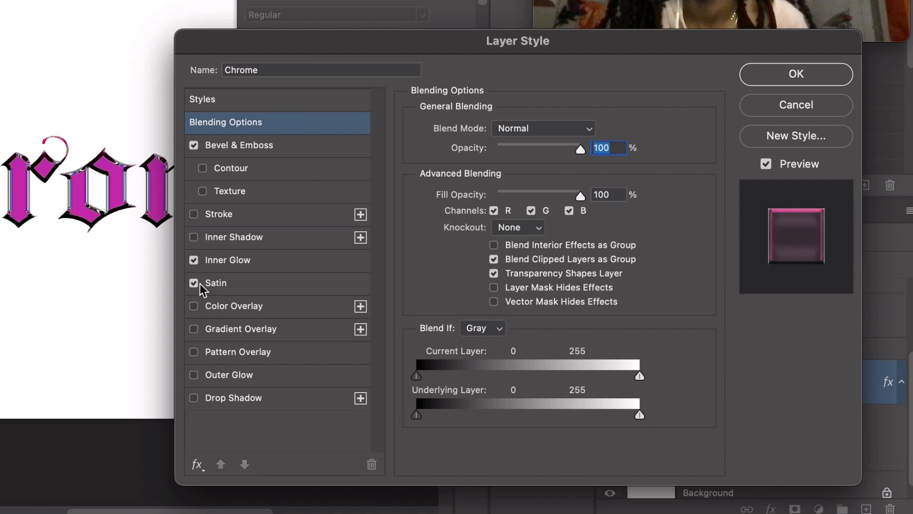
click(243, 282)
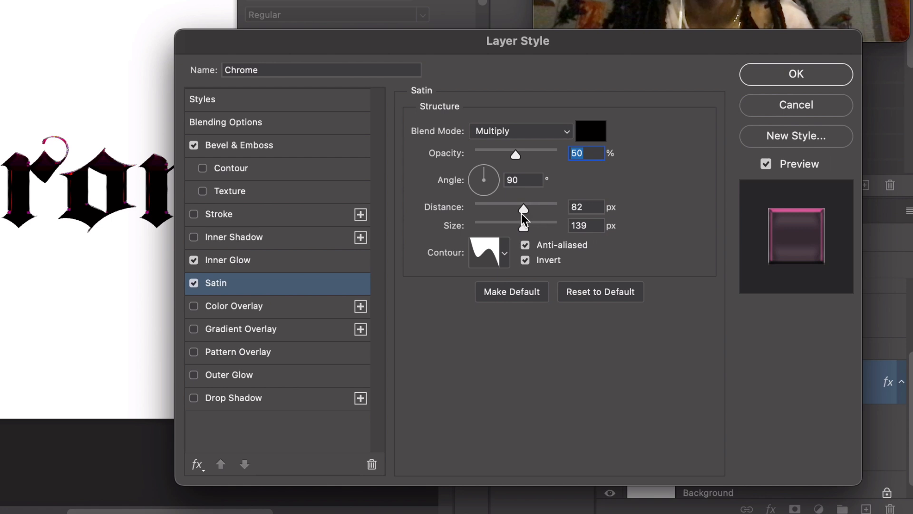
- Set the Satin effect's distance to 38 px and its size to 117 px
click(498, 221)
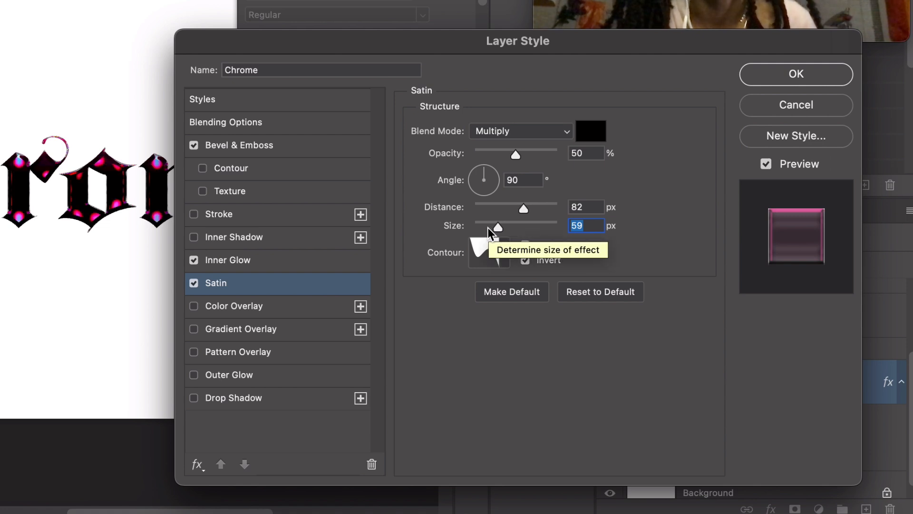
click(486, 227)
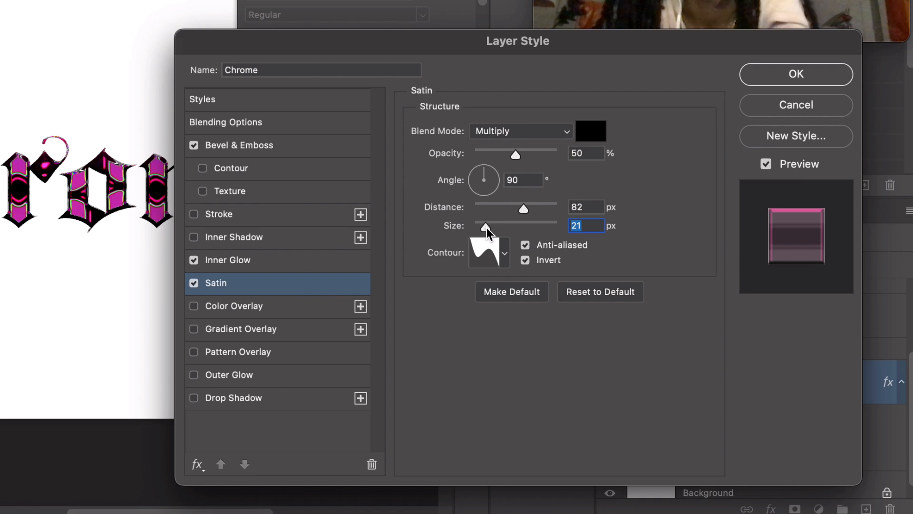
click(506, 207)
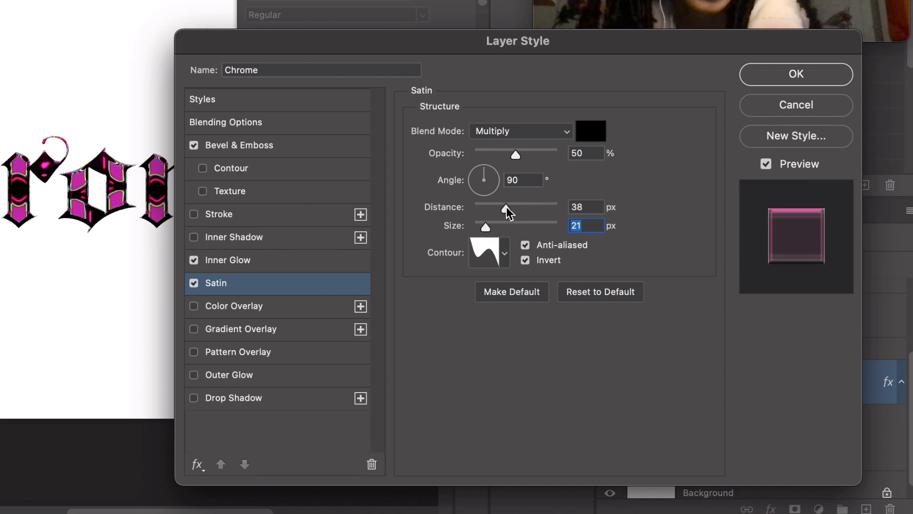
click(506, 207)
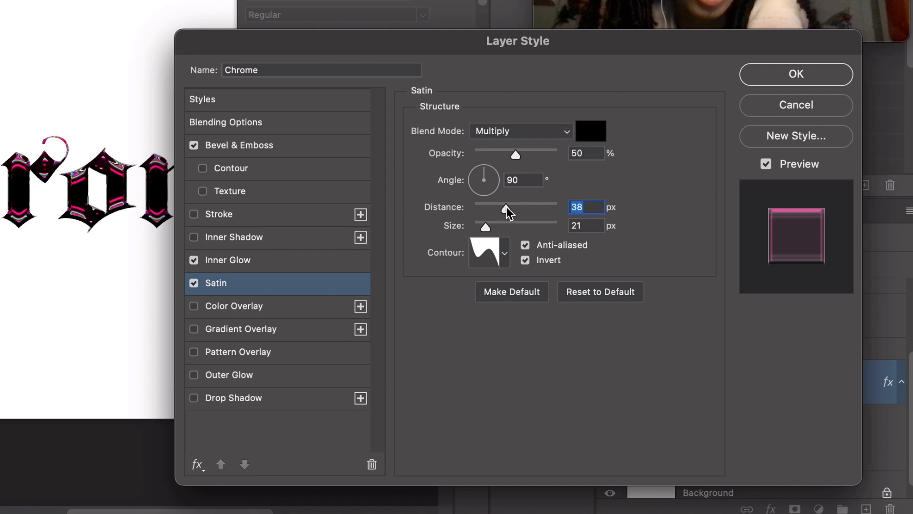
click(517, 224)
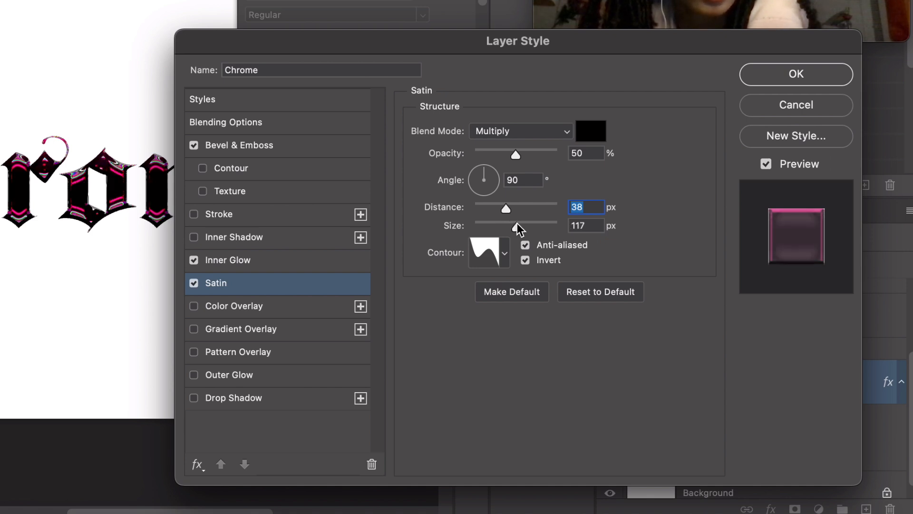
click(517, 223)
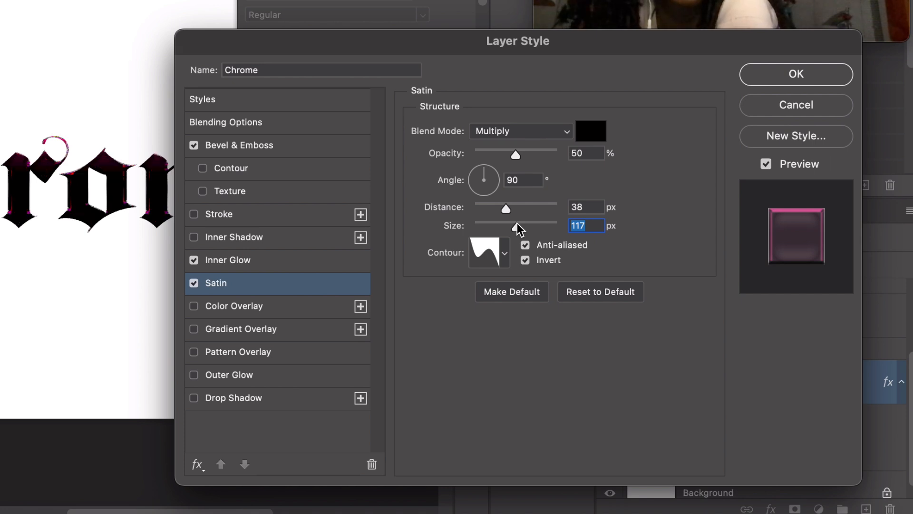
- Set the Satin effect's opacity to 38% and its color to dark pink #630036
click(506, 153)
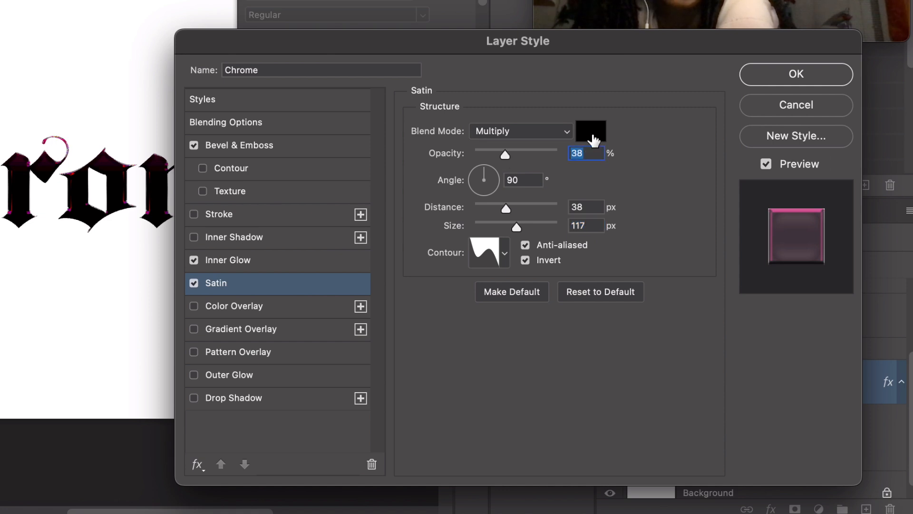
click(593, 140)
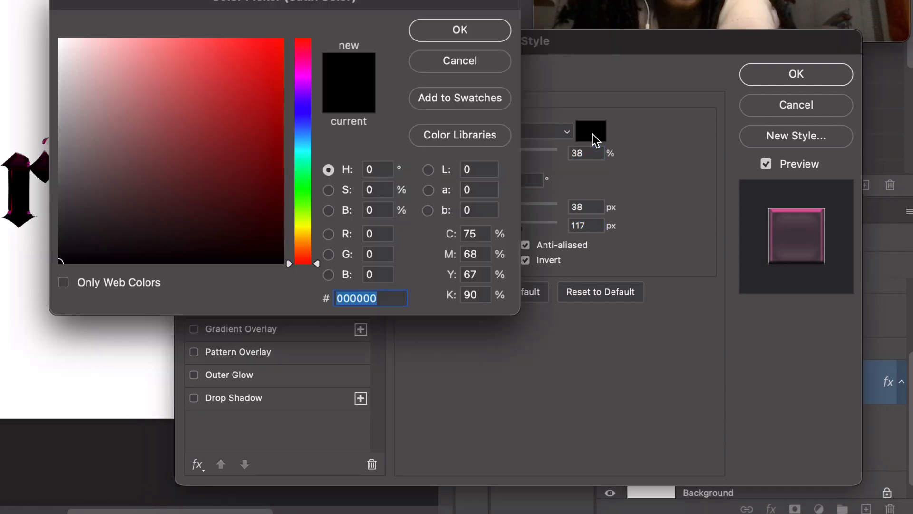
click(313, 58)
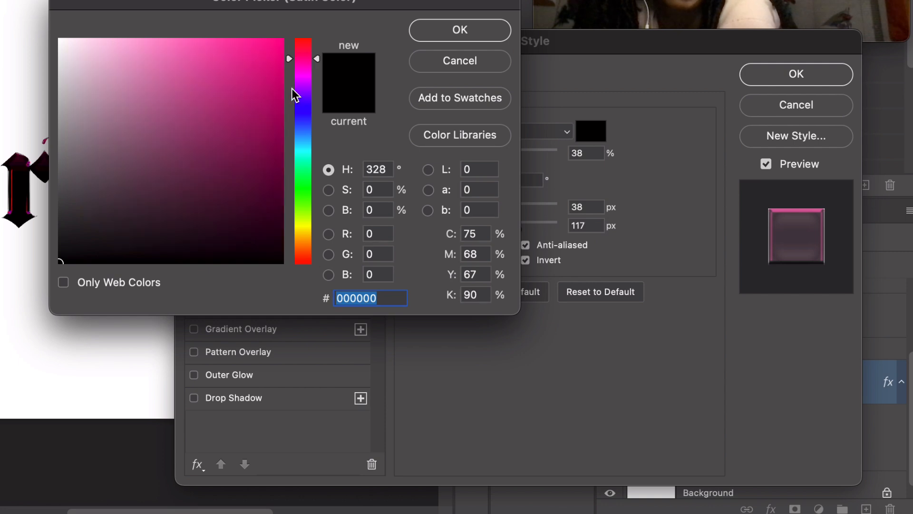
drag(272, 147, 284, 177)
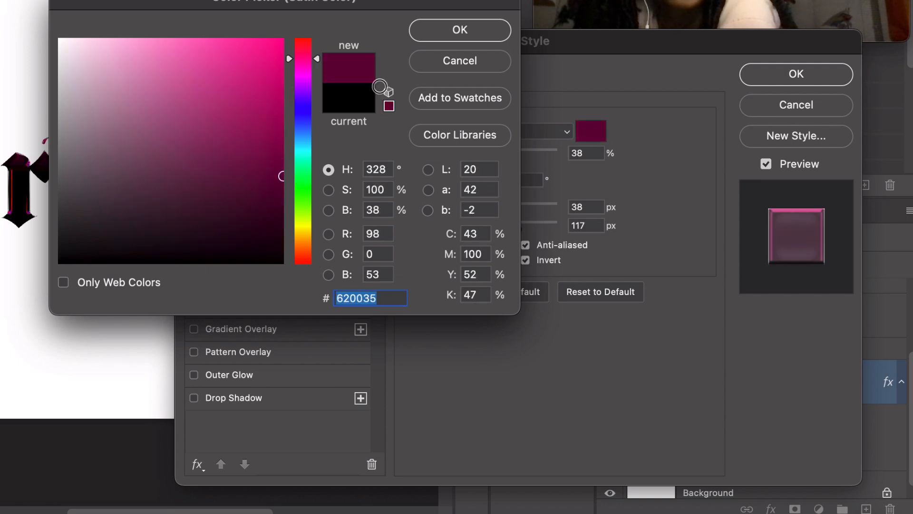
click(379, 87)
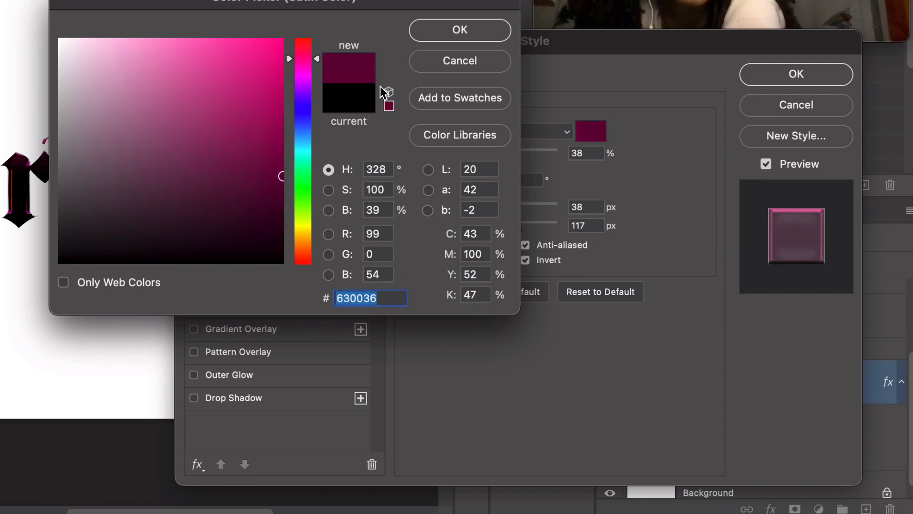
key(Return)
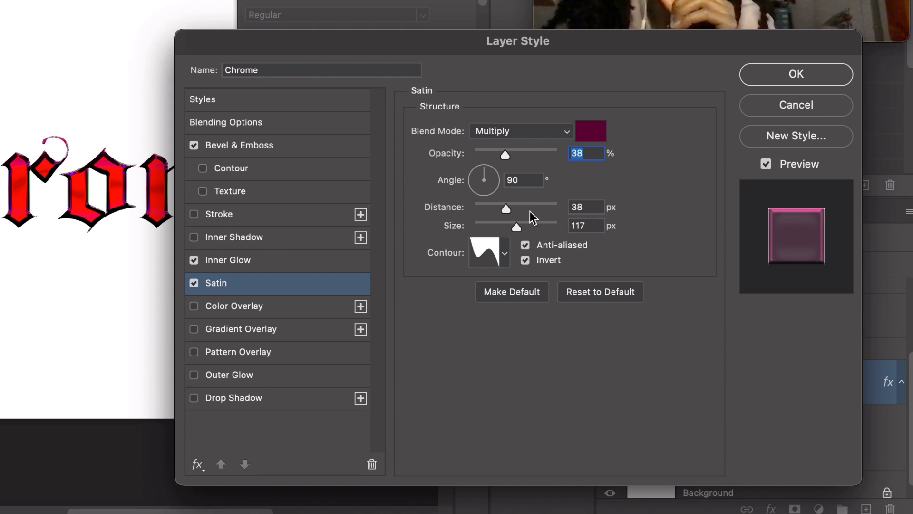
- Set the Satin effect's size to 68 px, its distance to 91 px and its opacity to 67%
click(502, 225)
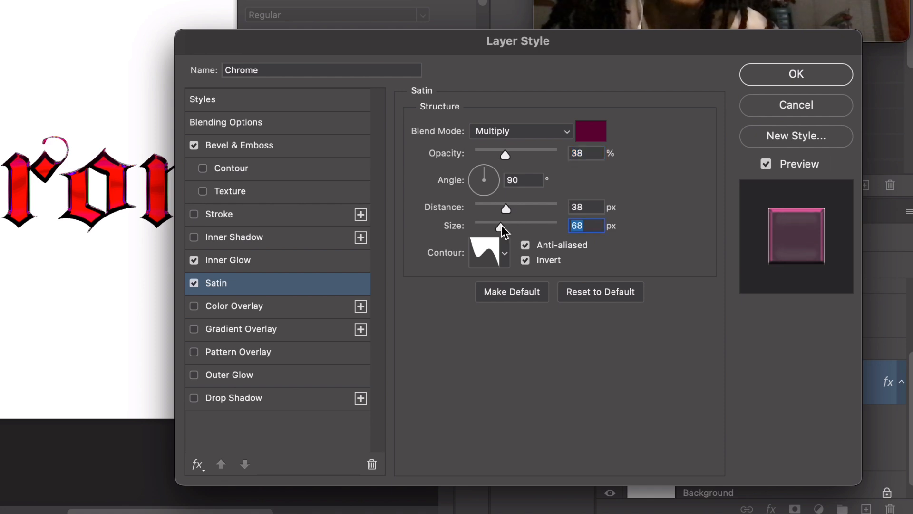
click(526, 210)
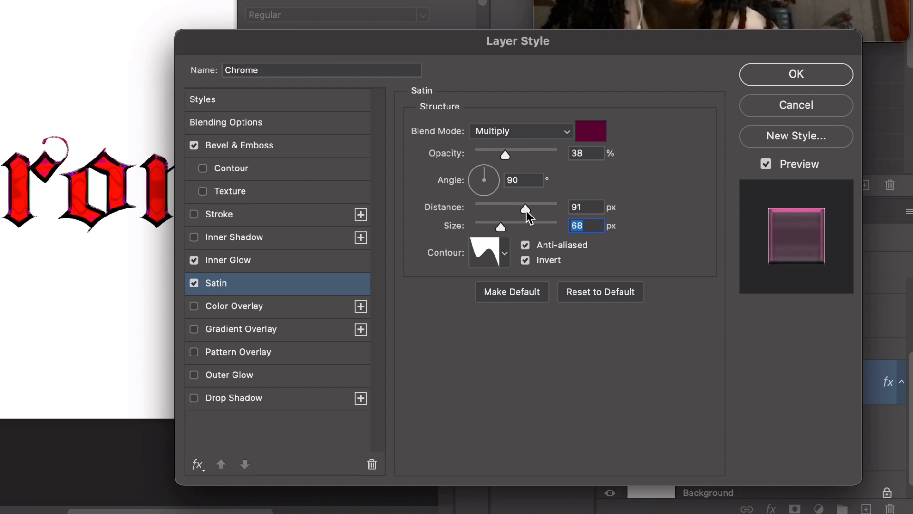
click(541, 152)
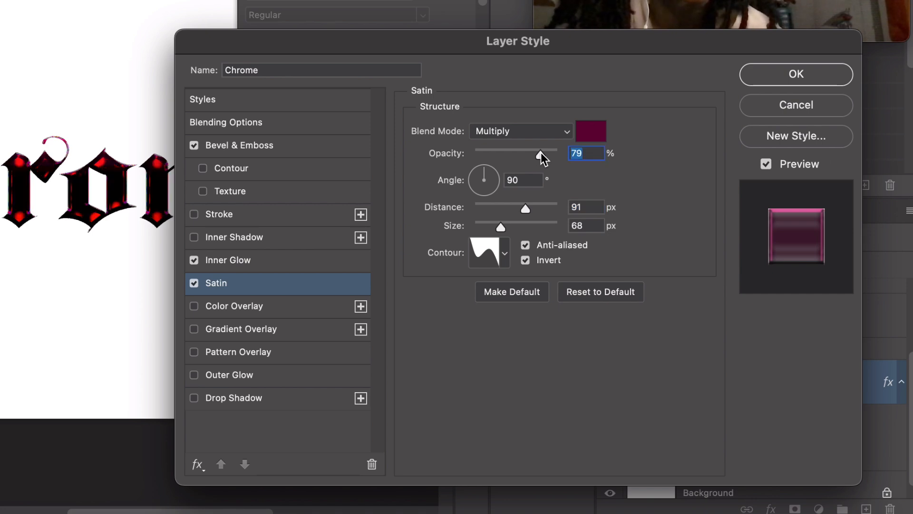
drag(541, 152, 529, 154)
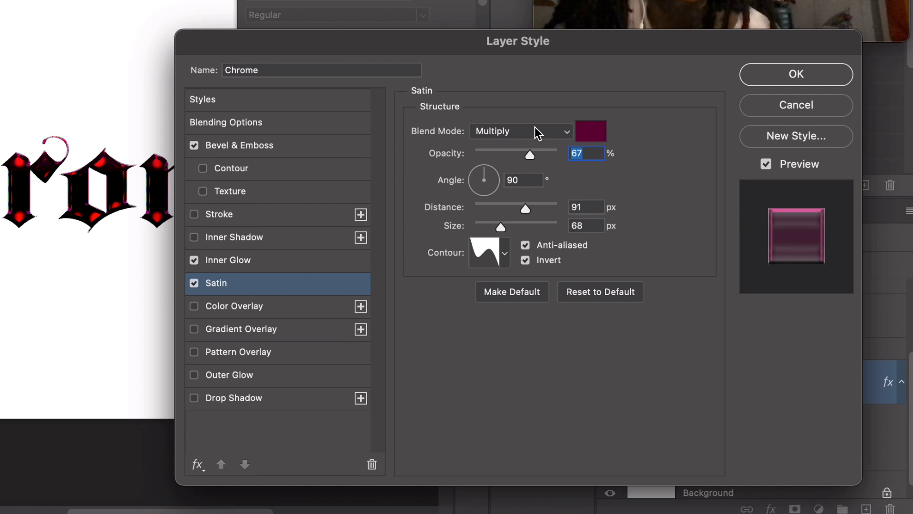
- Try the Lighten blend mode for the Satin effect, testing several sizes and settling on 54 px
click(537, 133)
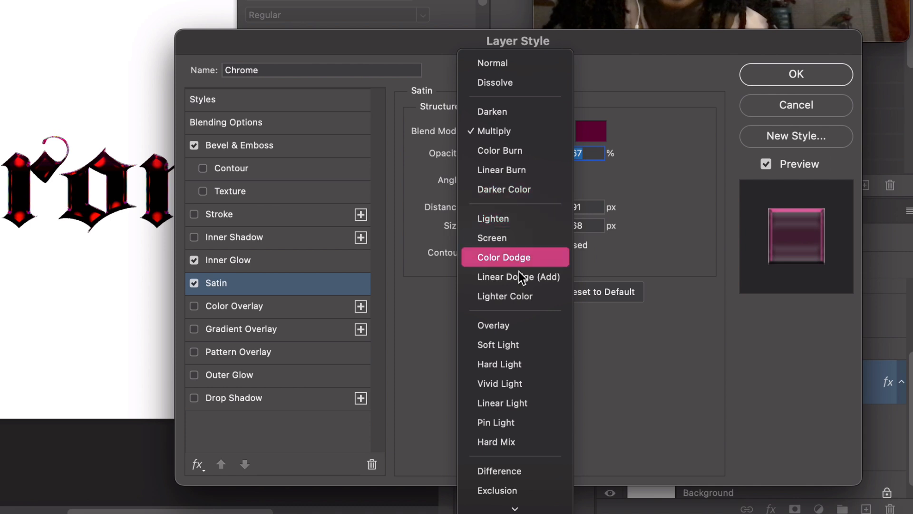
click(517, 219)
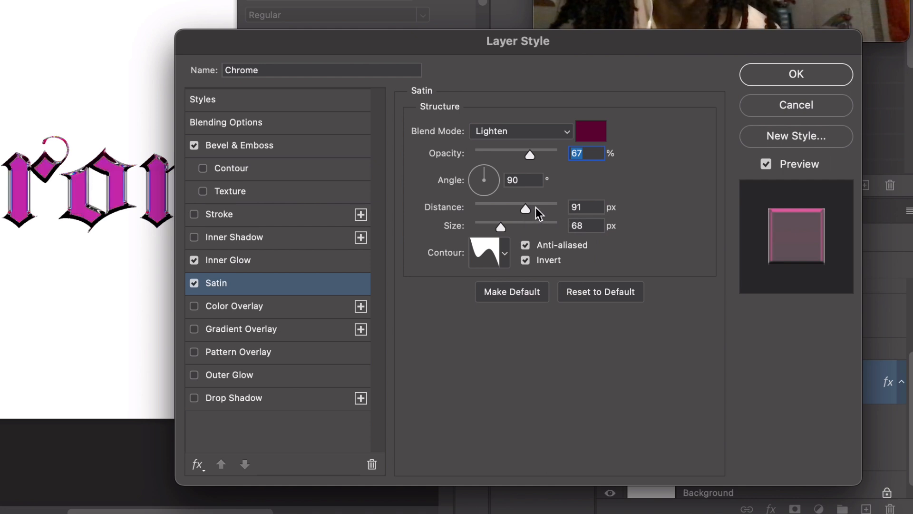
click(515, 226)
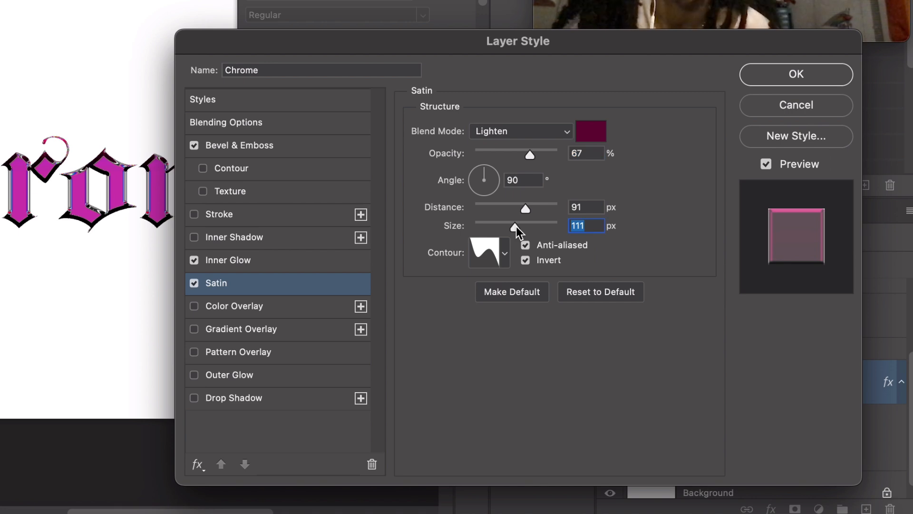
drag(516, 226, 536, 226)
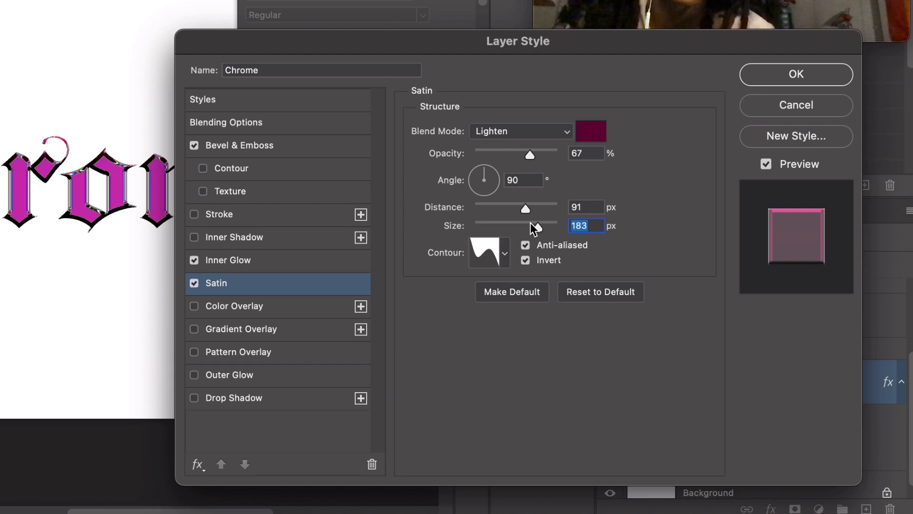
drag(535, 227, 501, 225)
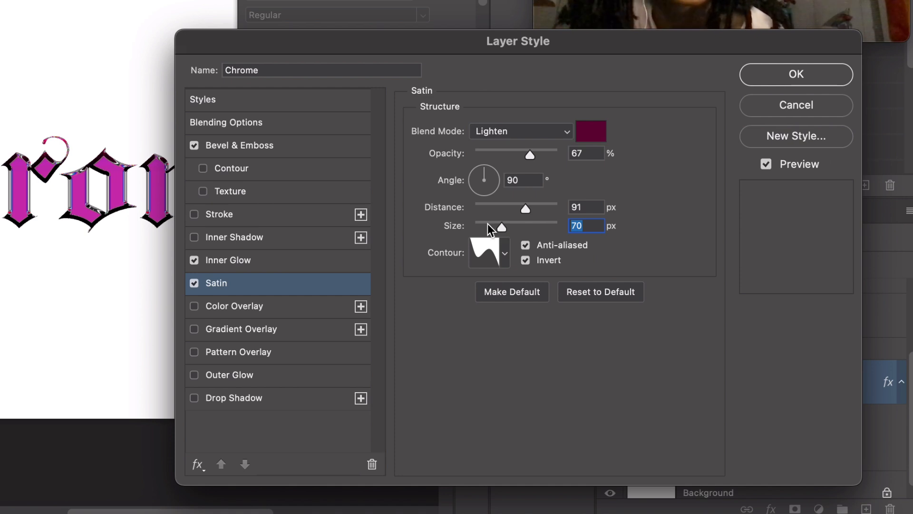
click(488, 224)
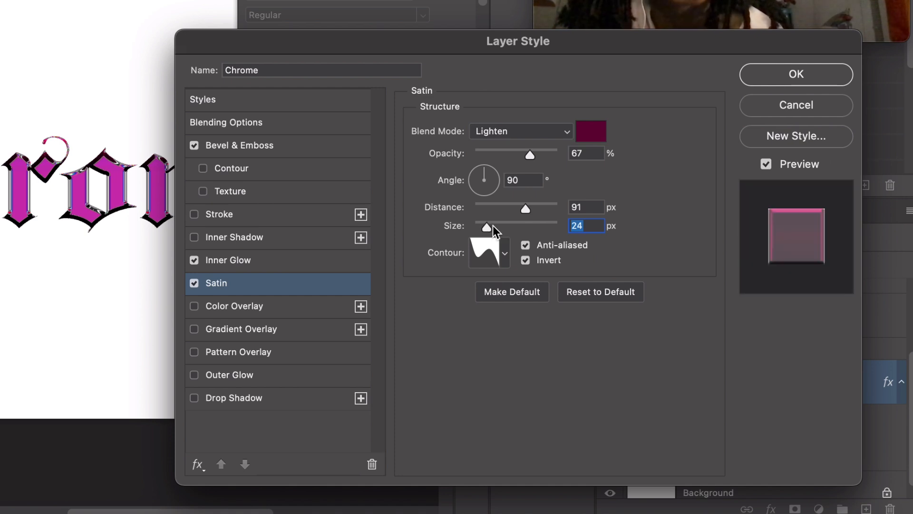
click(497, 226)
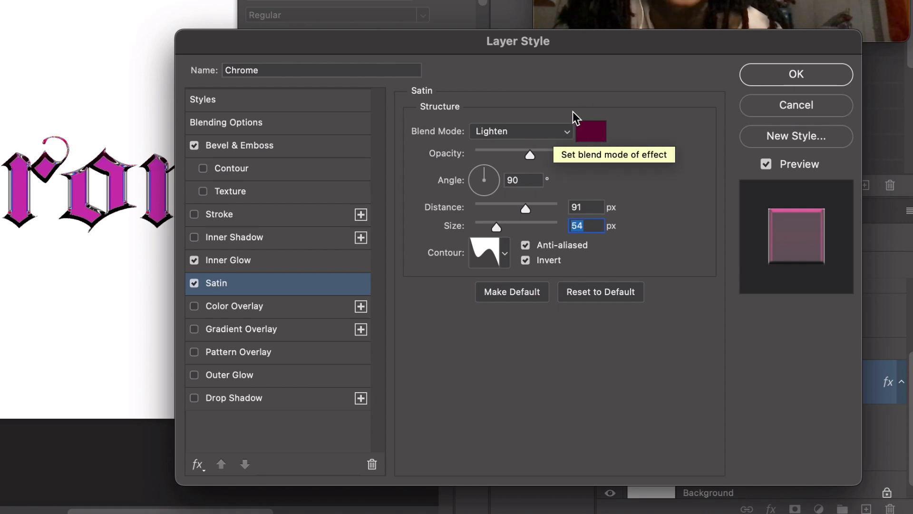
- Return the Satin effect's blend mode to Multiply, try a size of 84 px and set it to 54 px
click(539, 131)
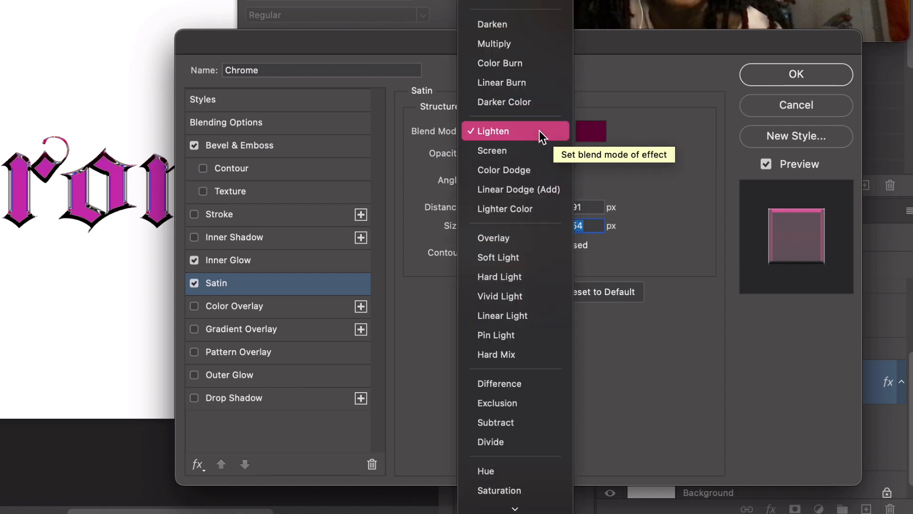
click(538, 45)
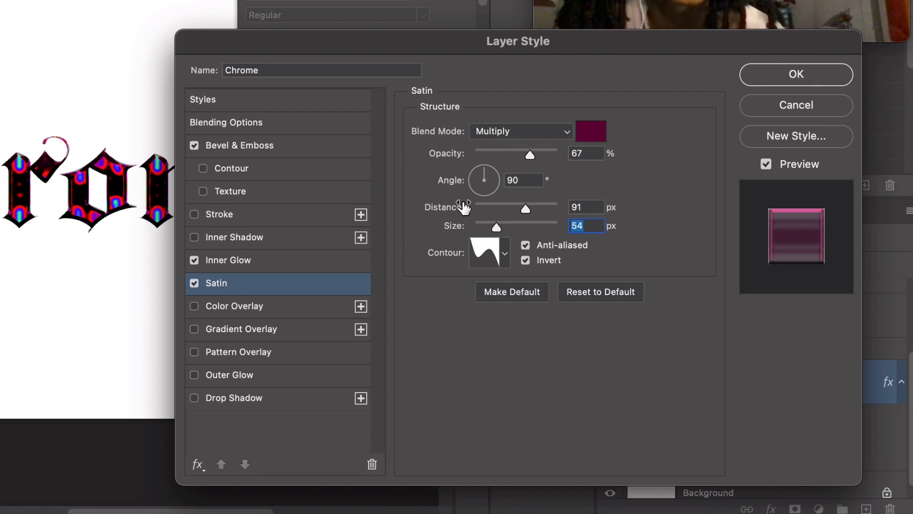
click(507, 225)
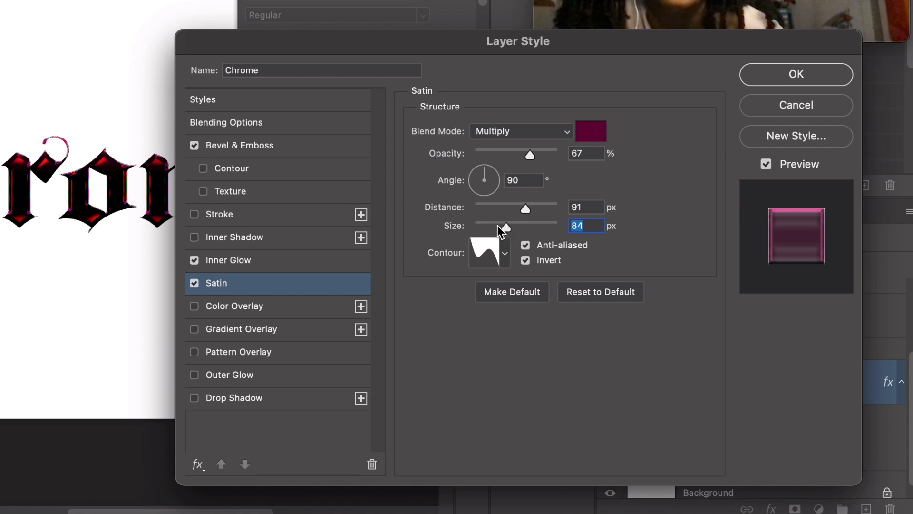
click(497, 227)
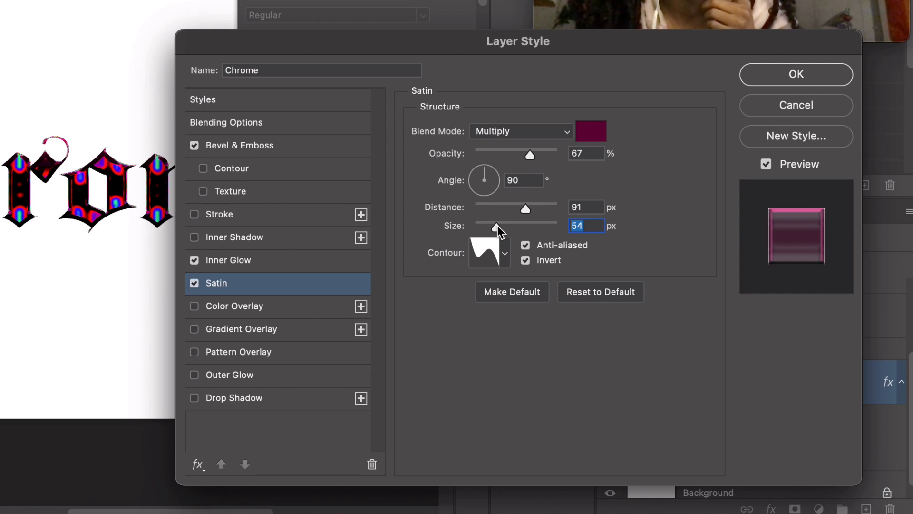
- Set the Satin effect's opacity to 50% and its distance to 46 px, and apply the layer style
drag(529, 155, 516, 153)
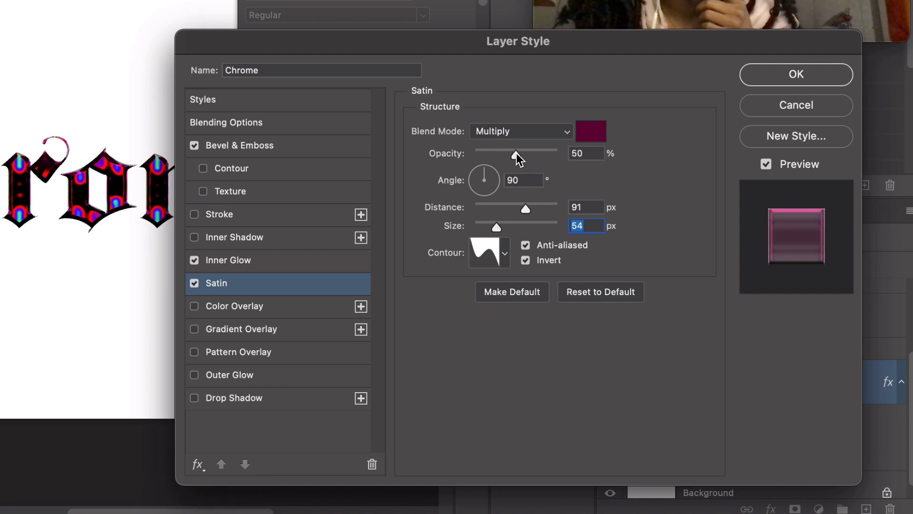
click(516, 153)
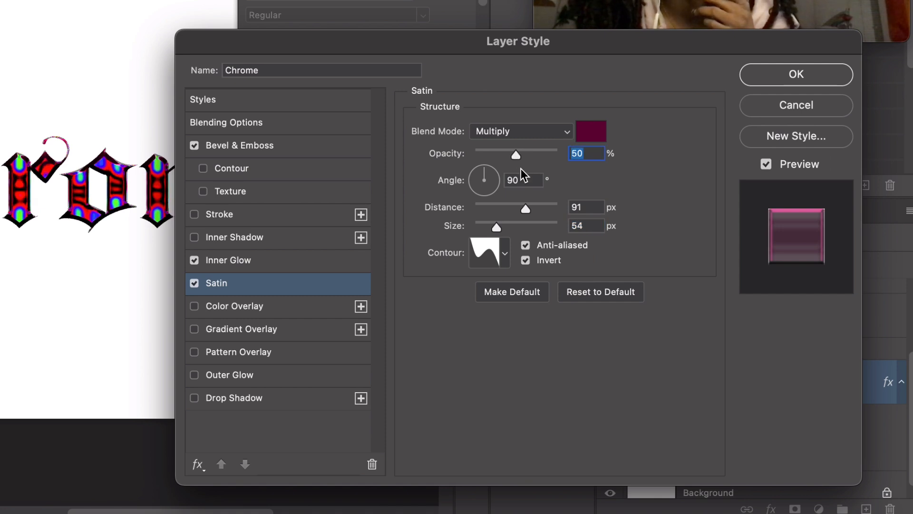
drag(525, 208, 513, 208)
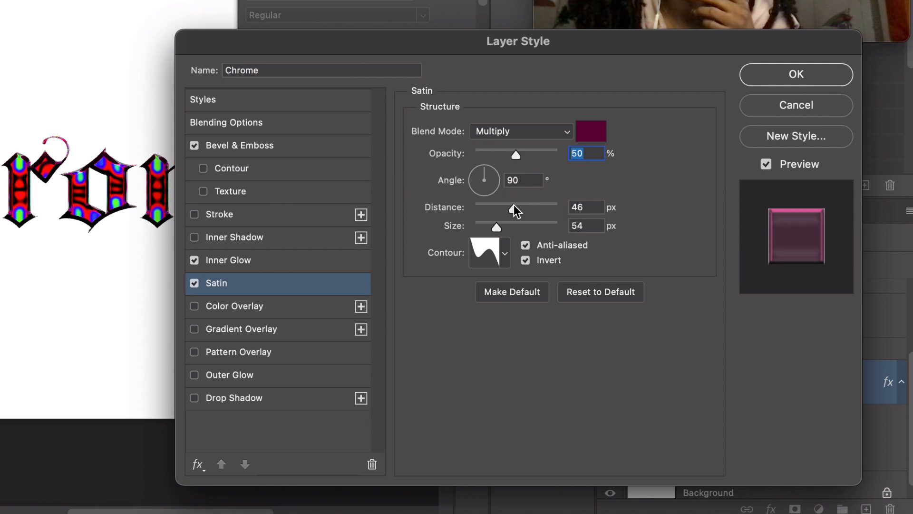
click(513, 207)
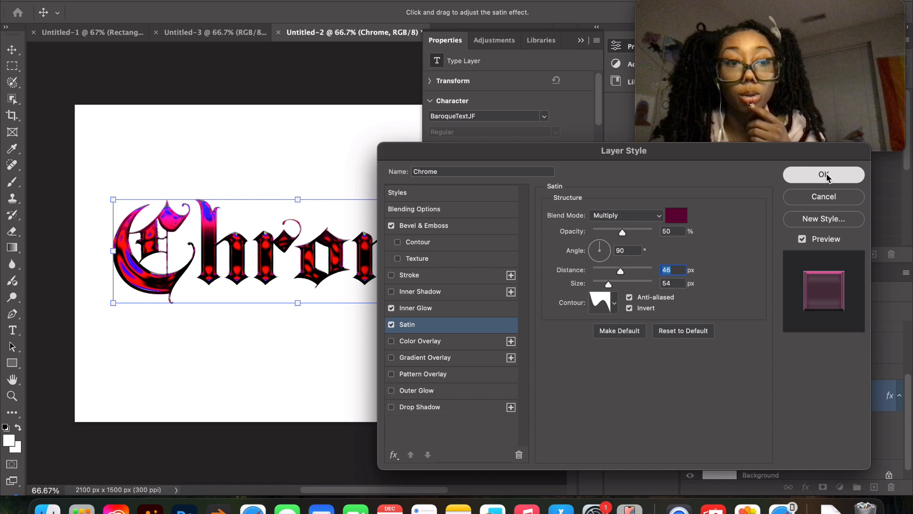
click(824, 175)
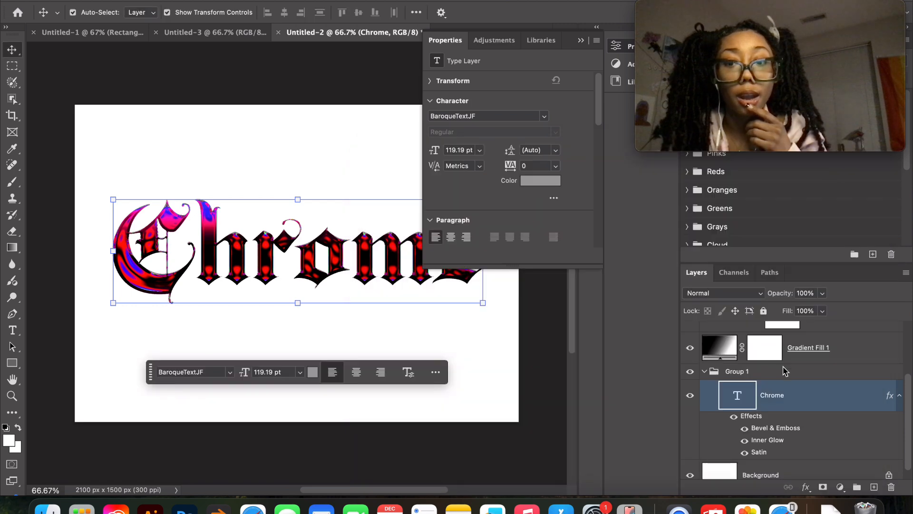
- Set the blend mode of the Gradient Map 1 layer to Overlay
scroll(809, 373, up, 1)
scroll(843, 375, up, 3)
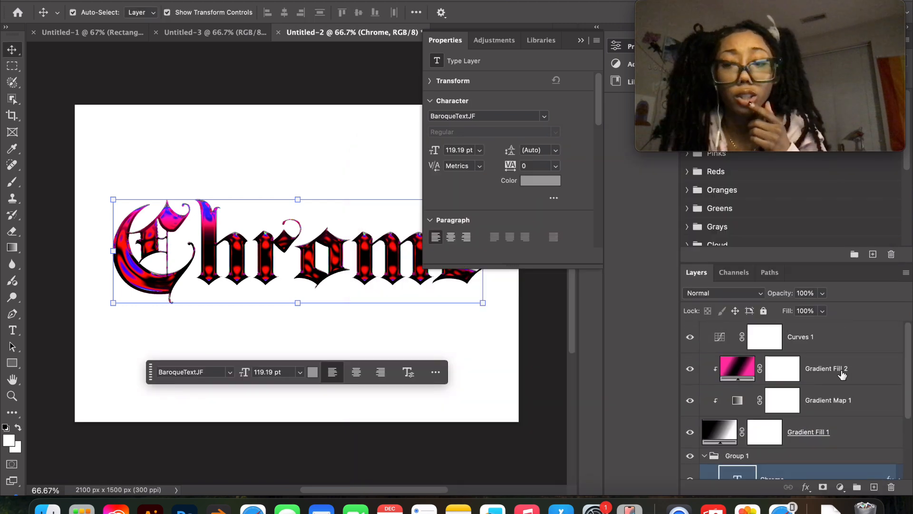
click(872, 413)
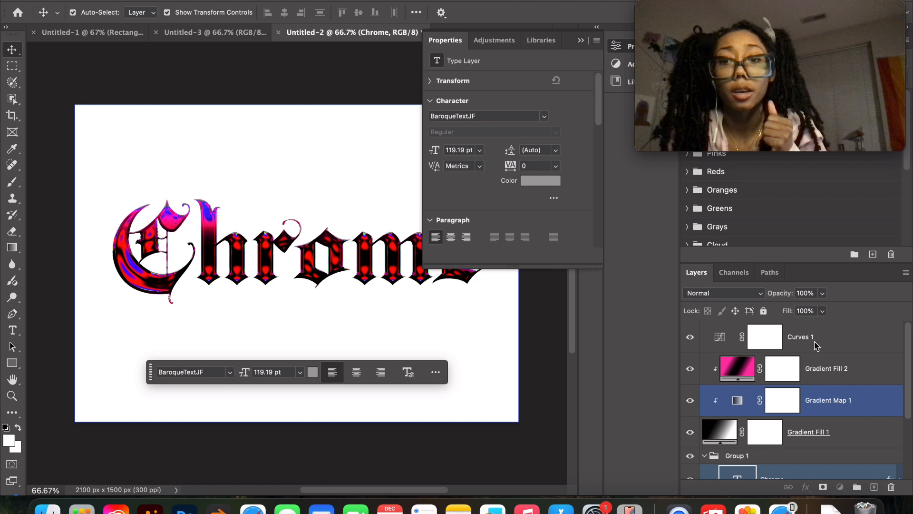
click(726, 298)
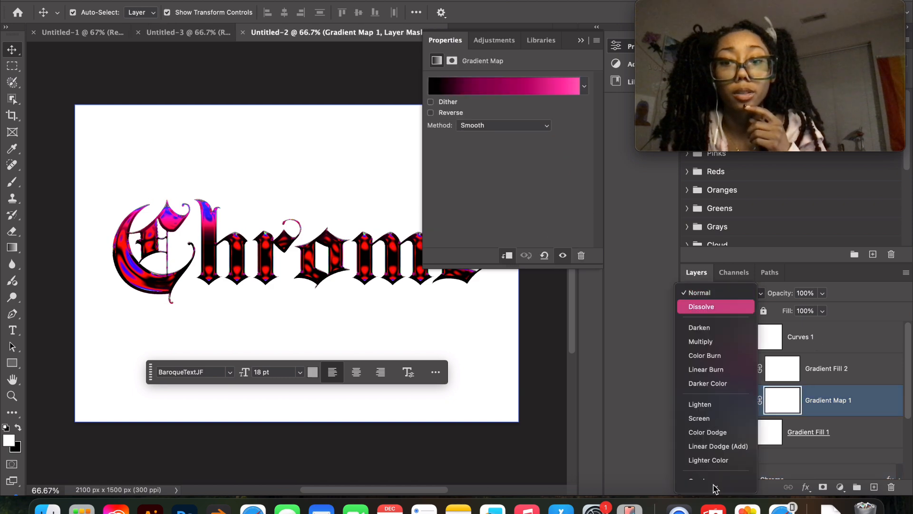
mouse_move(716, 490)
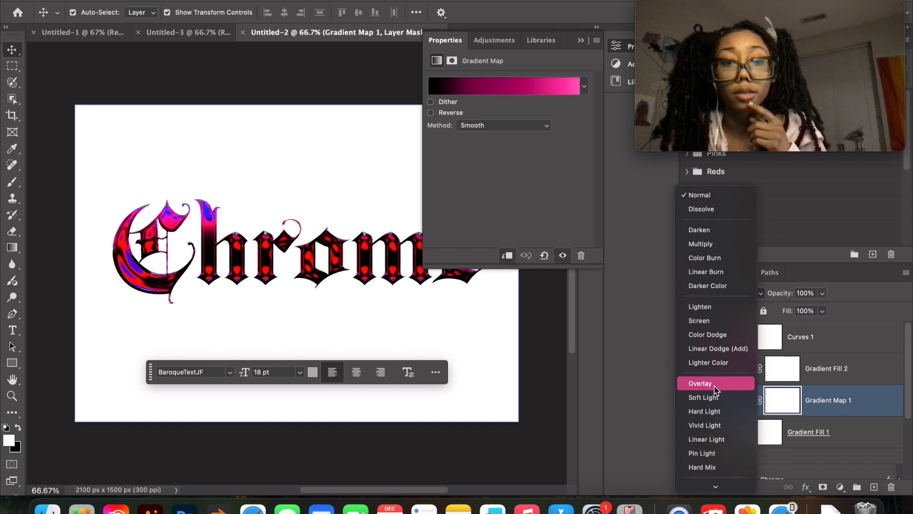
click(714, 389)
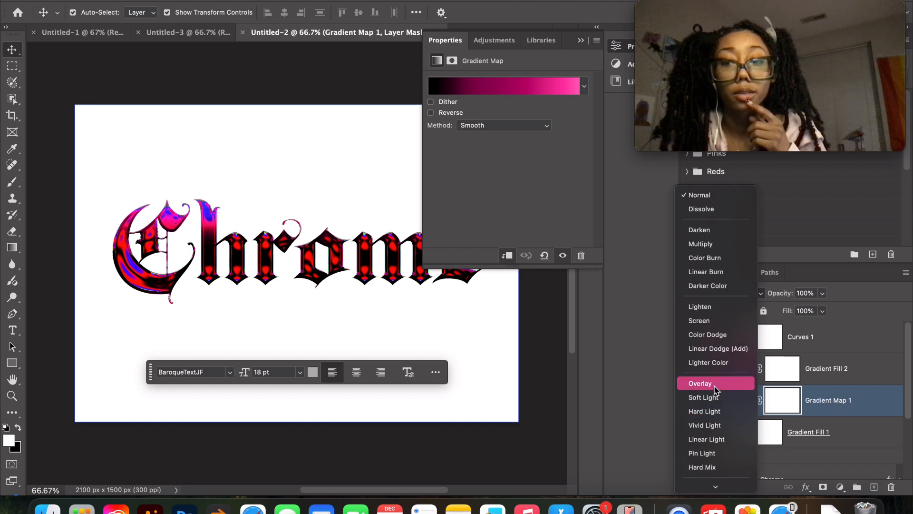
- Set the blend mode of the pink and black Gradient Fill 2 layer to Overlay
click(877, 377)
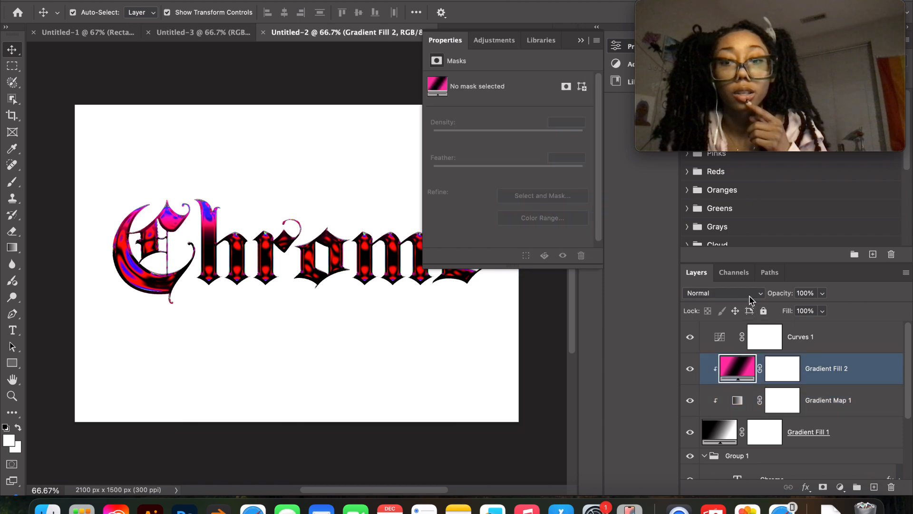
click(749, 295)
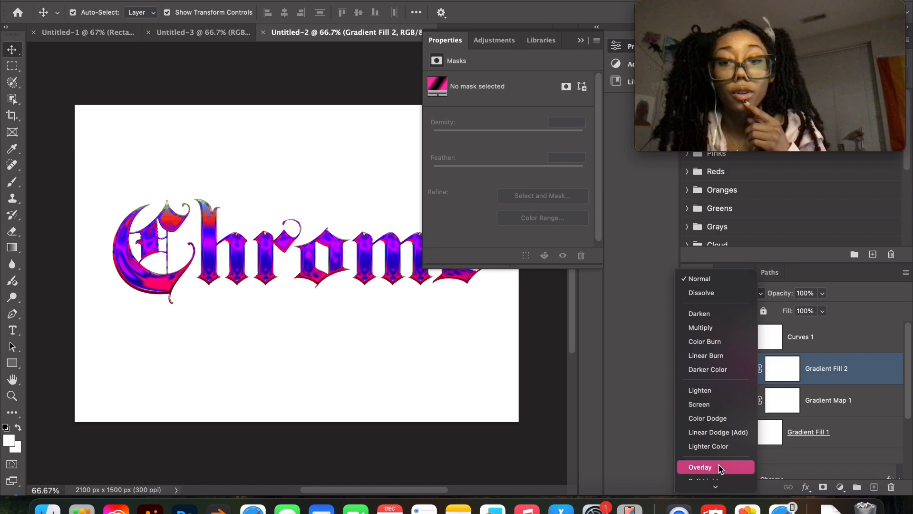
click(720, 467)
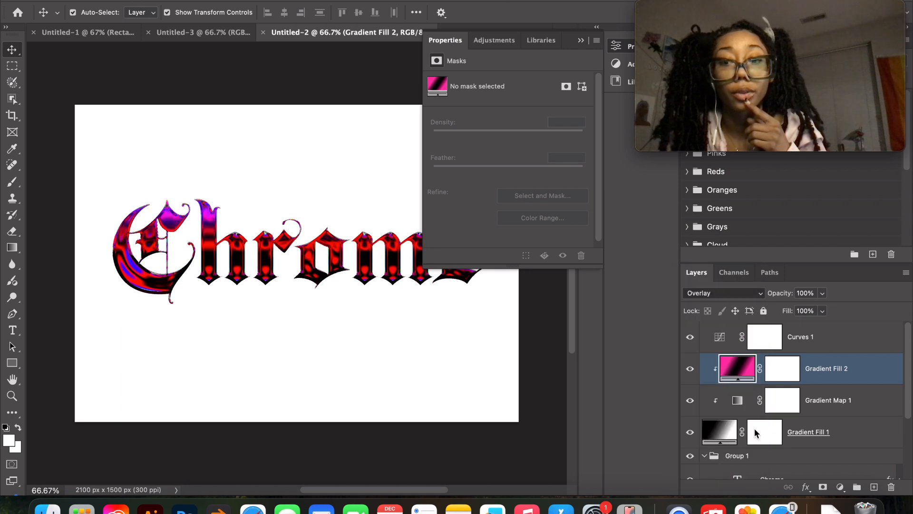
- Try the Overlay blend mode on the Curves 1 layer and return it to Normal
click(856, 347)
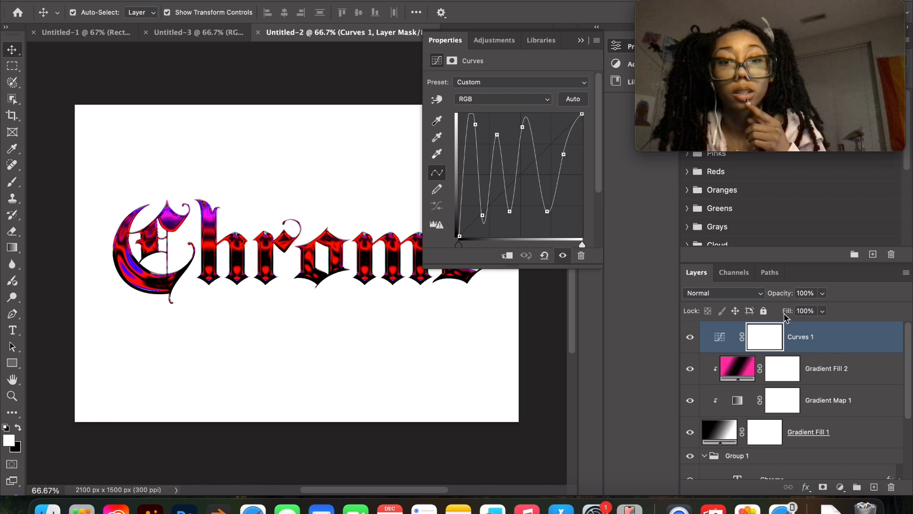
click(748, 299)
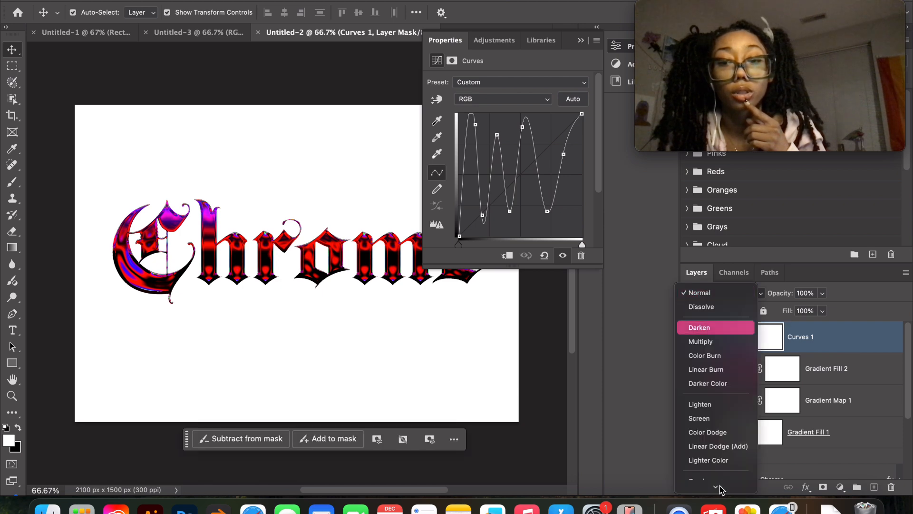
mouse_move(717, 487)
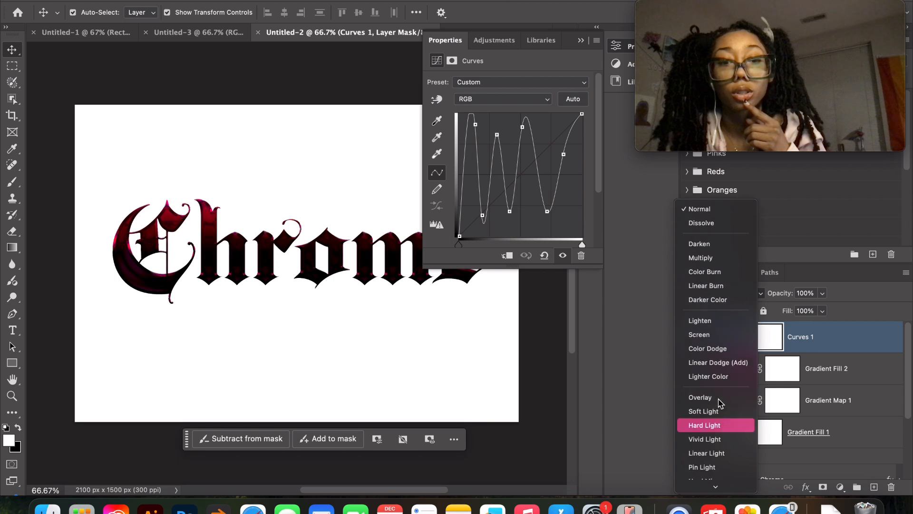
click(718, 398)
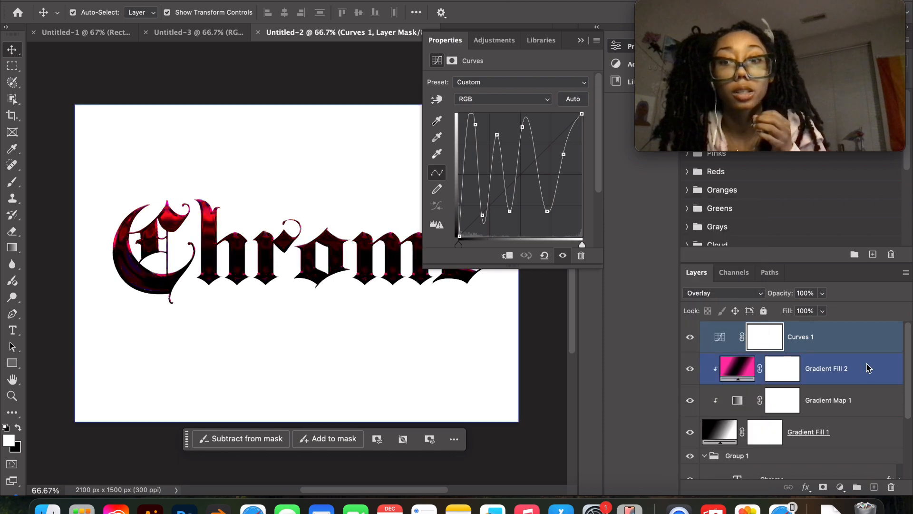
click(745, 295)
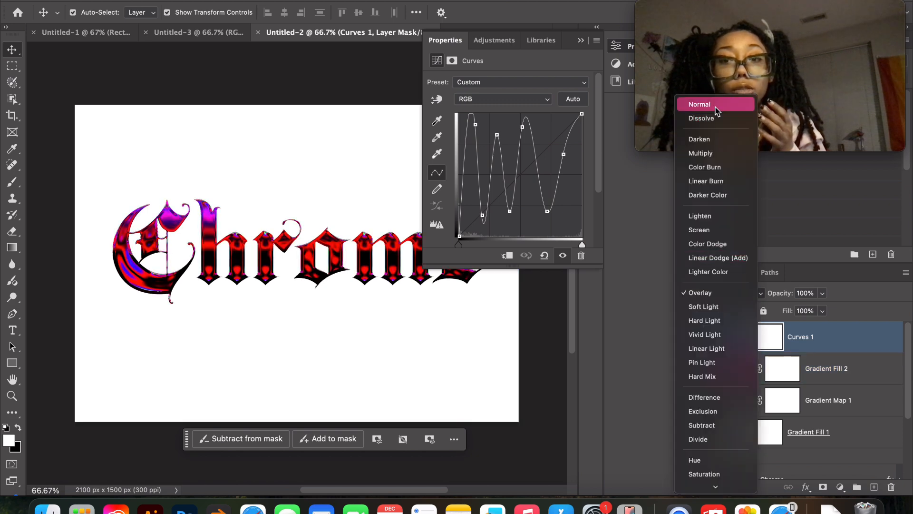
click(715, 108)
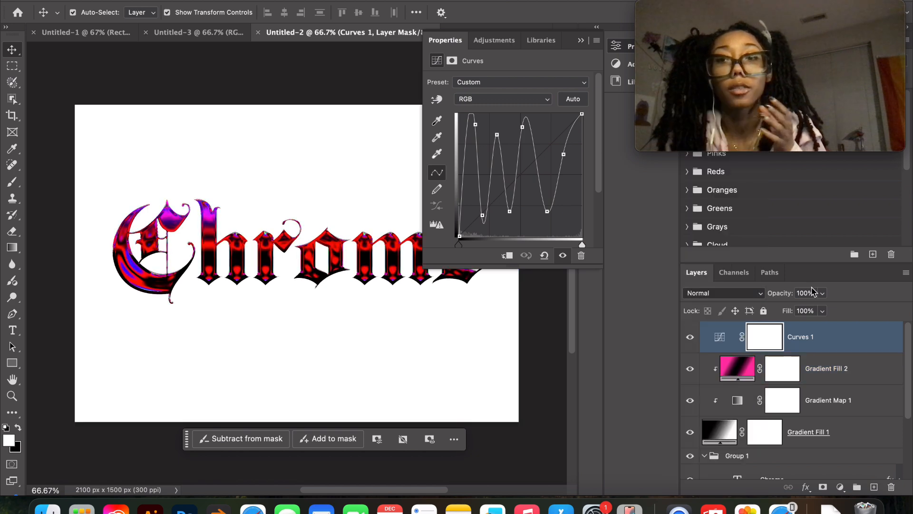
- Set the blend mode of the pink and black Gradient Fill 2 layer to Divide and uncover the whole word on the canvas
click(869, 377)
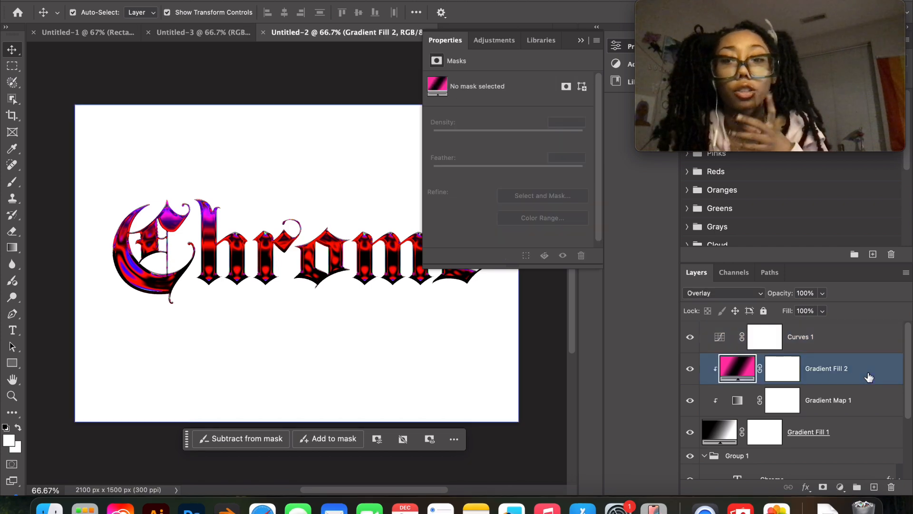
click(742, 296)
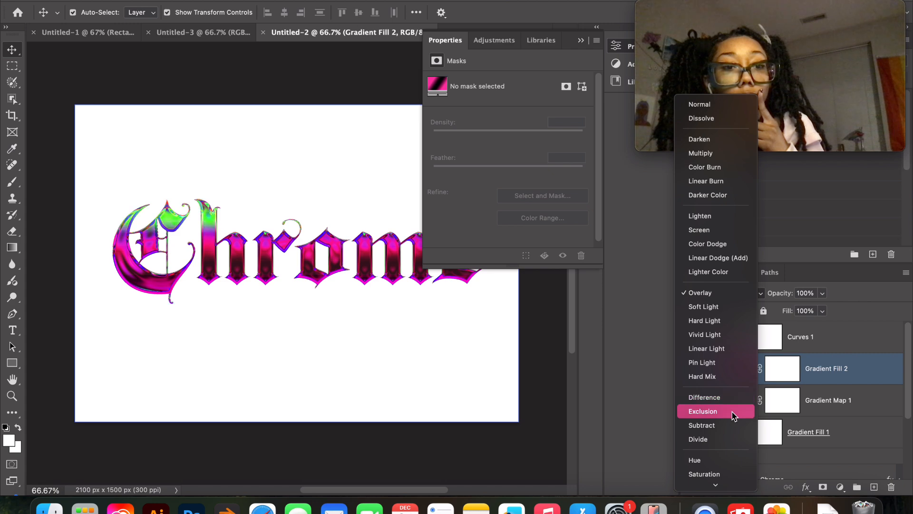
click(732, 440)
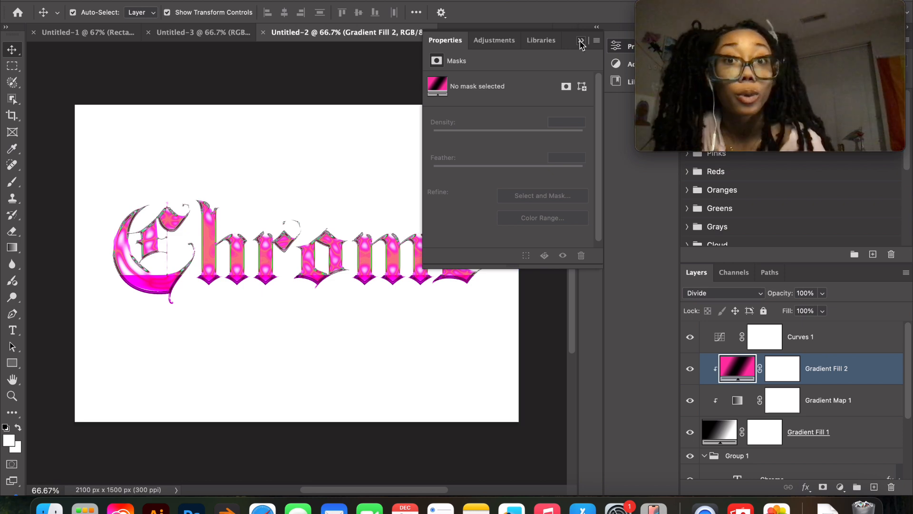
click(399, 321)
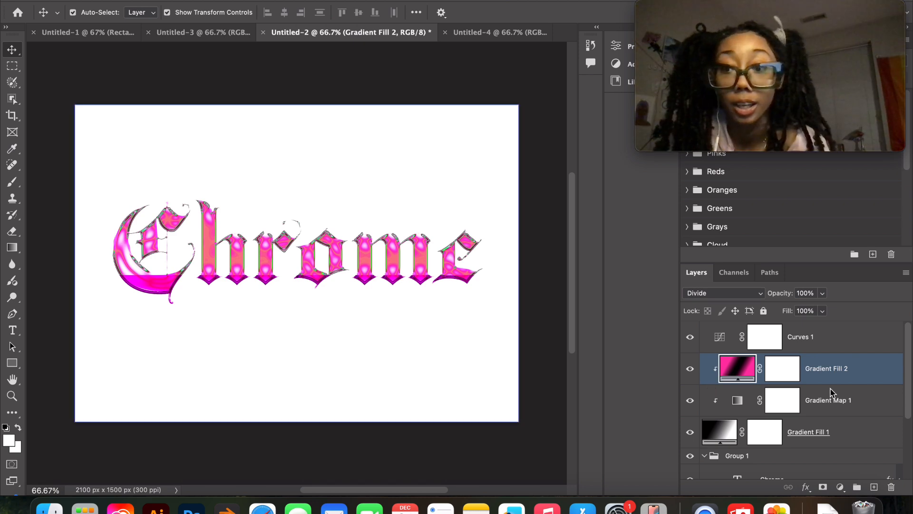
scroll(831, 392, down, 3)
click(814, 387)
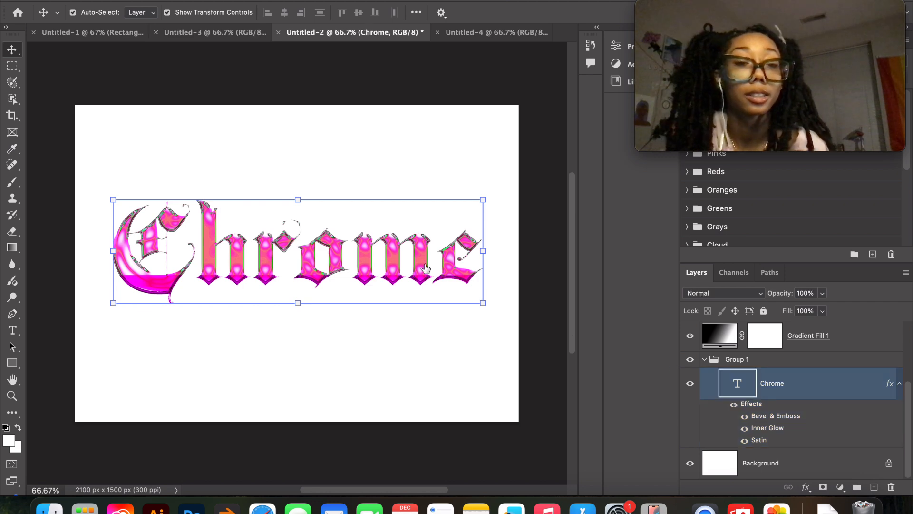
click(344, 257)
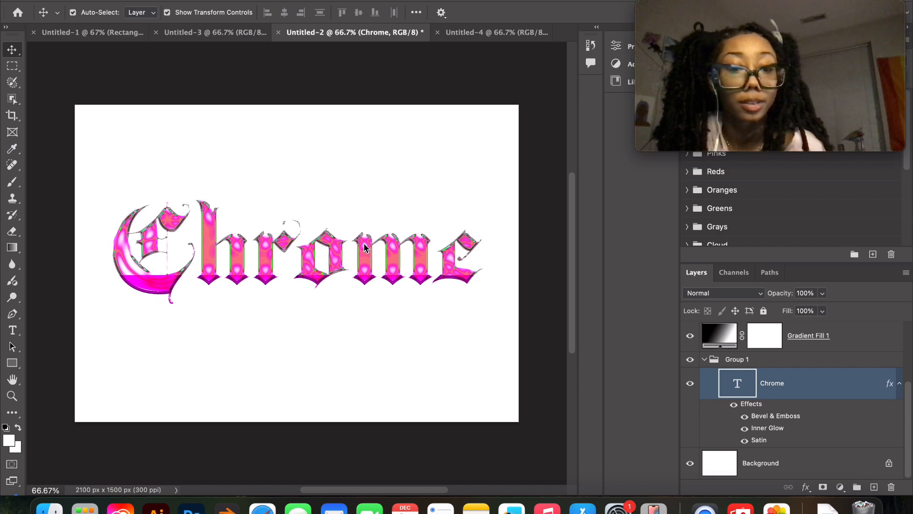
double_click(364, 245)
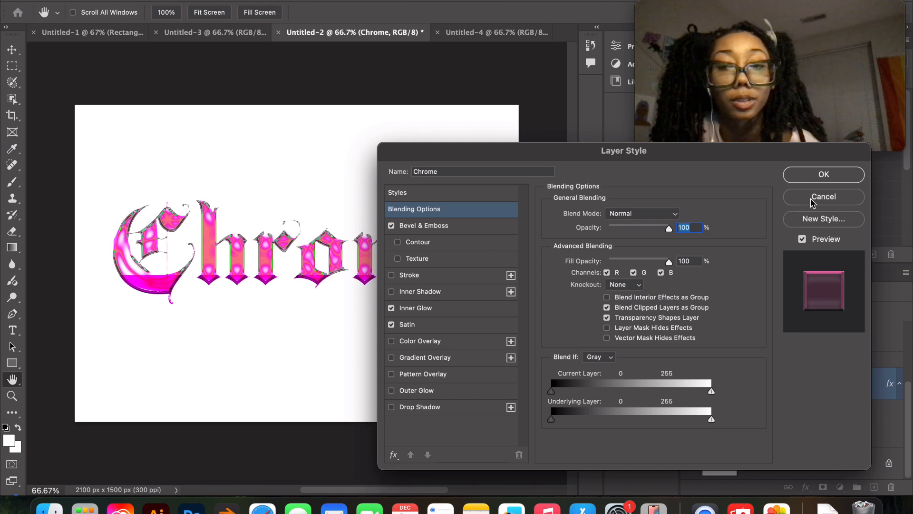
click(813, 203)
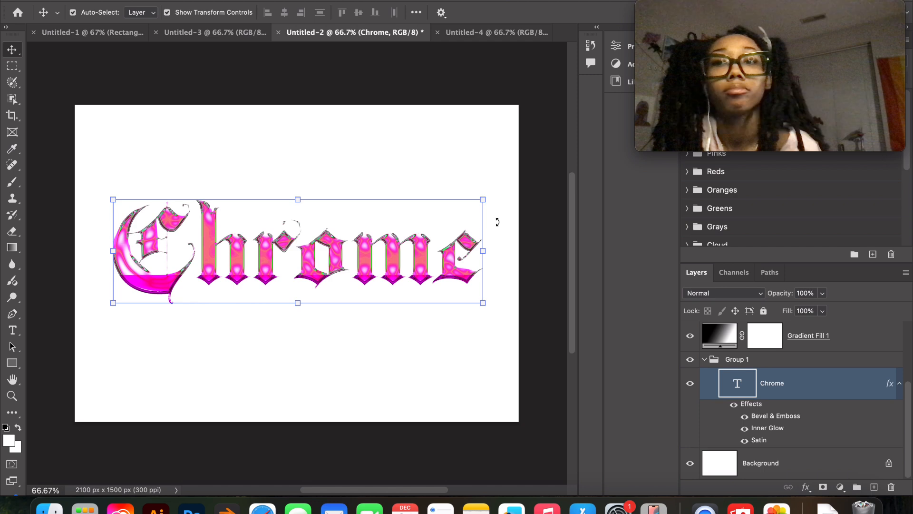
click(294, 326)
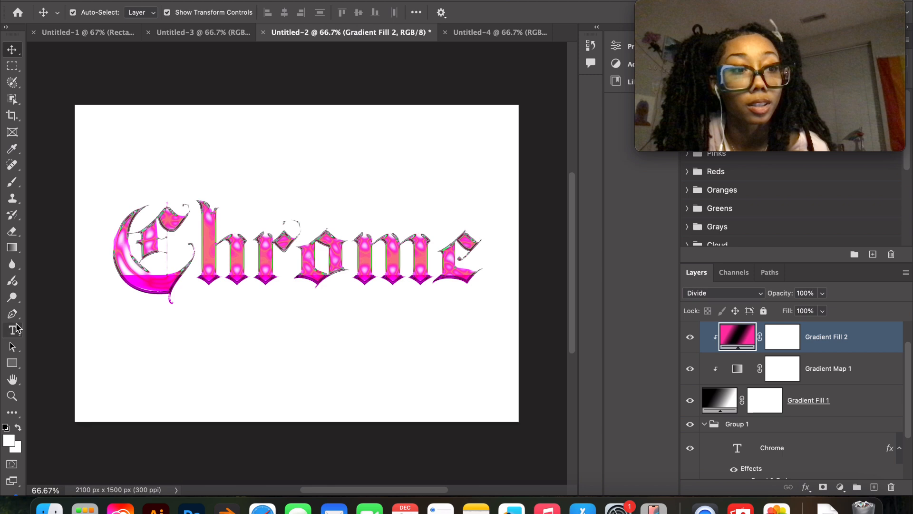
- Delete all the letters of the Chrome text layer with the Horizontal Type tool, keeping its layer styles
super+click(770, 447)
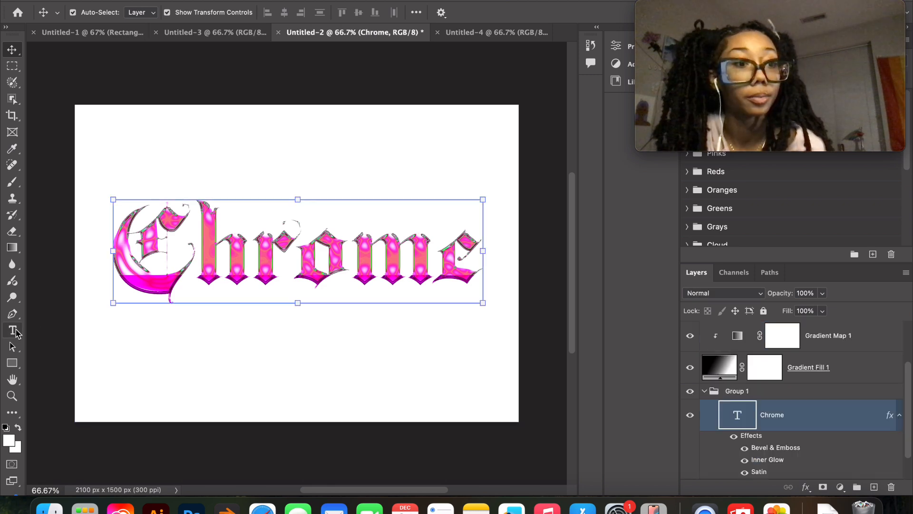
click(15, 333)
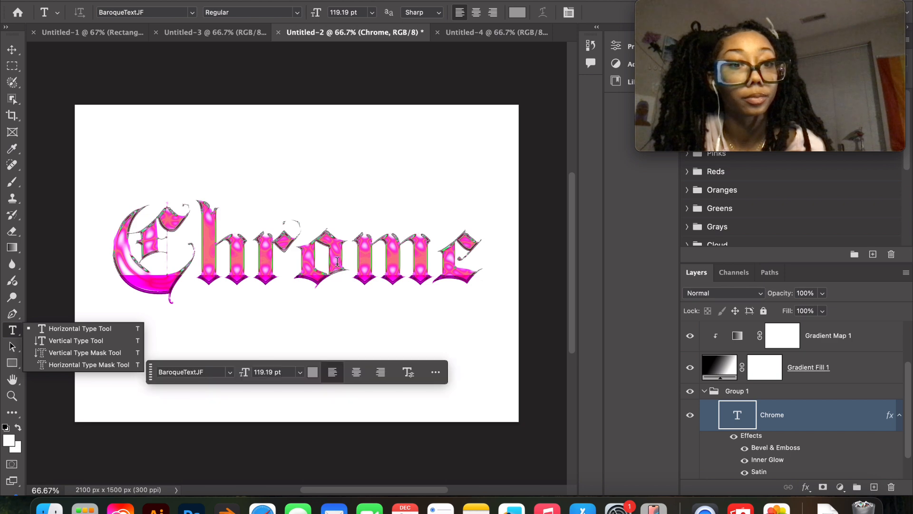
click(338, 261)
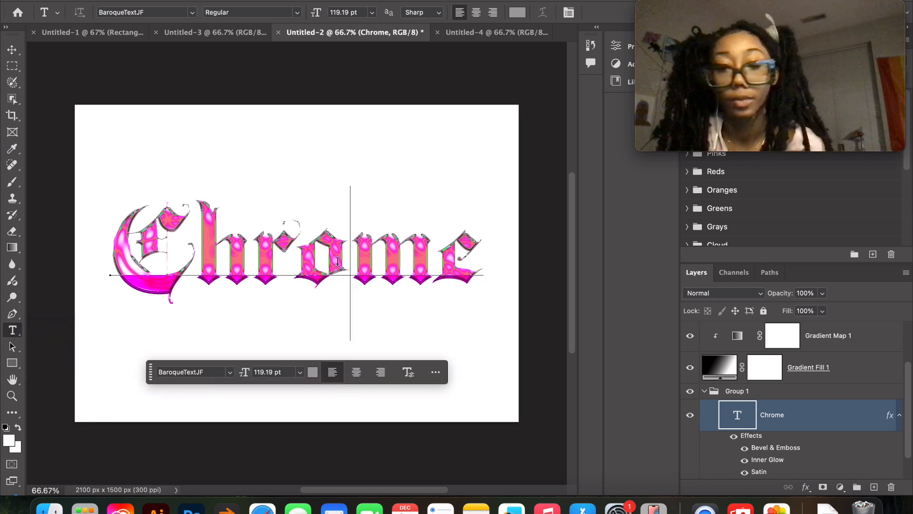
key(Right)
key(Right)
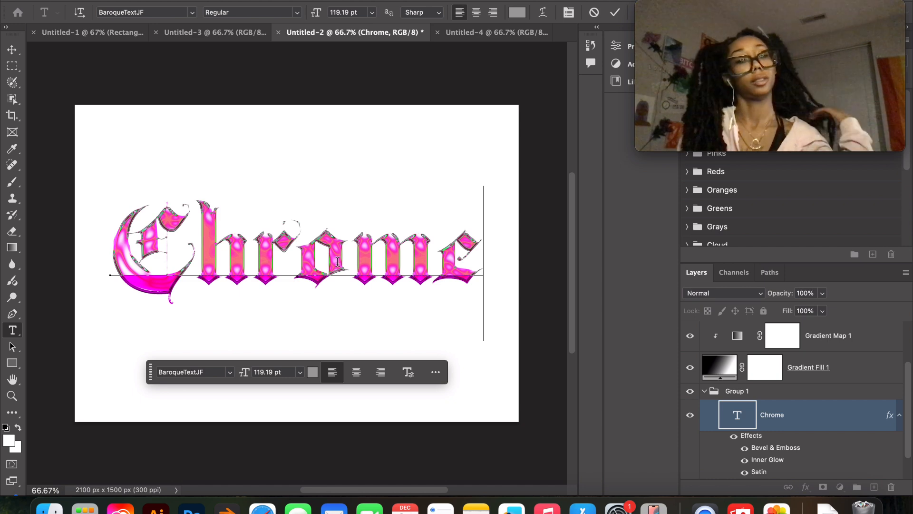
key(Left)
key(Left)
key(Left)
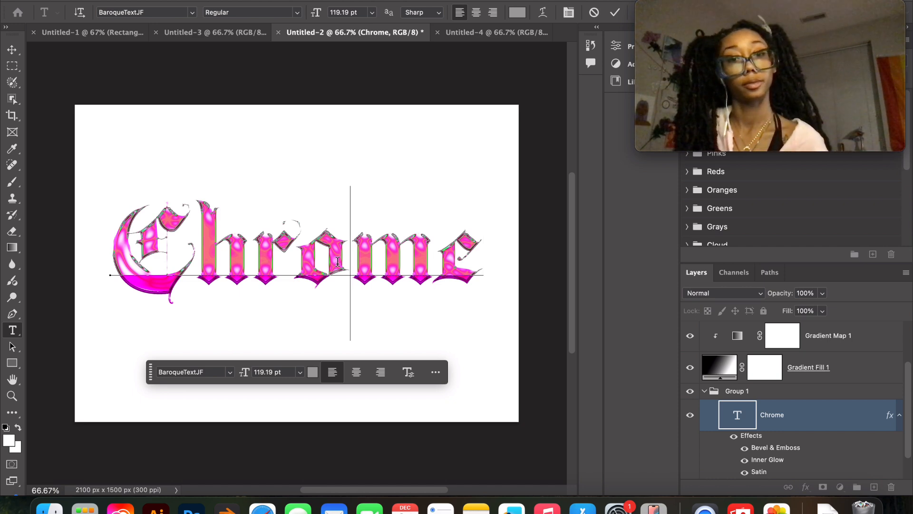
key(Delete)
key(Delete)
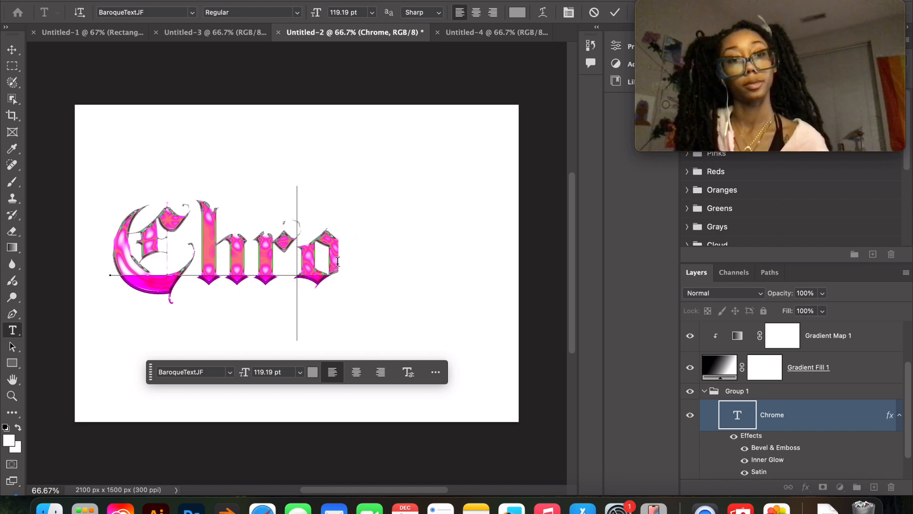
key(Delete)
key(Left)
key(Left)
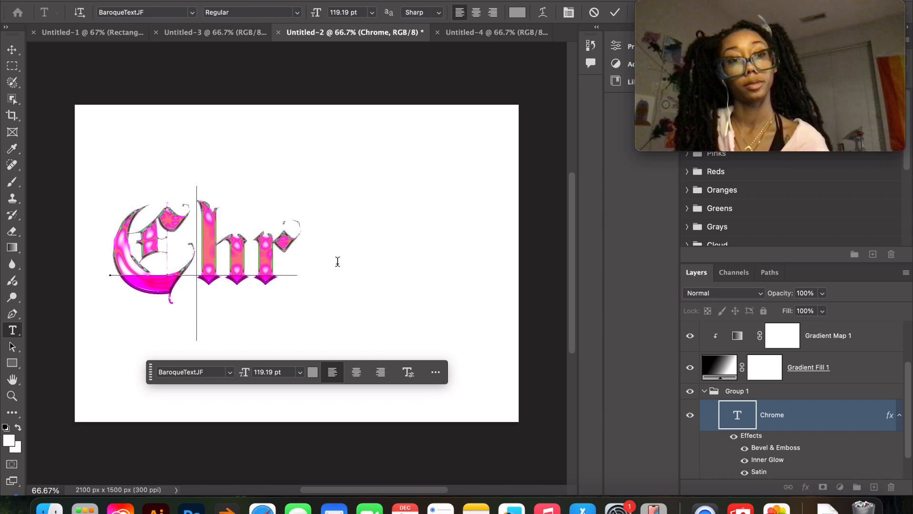
key(Left)
key(Delete)
key(Delete)
key(Delete)
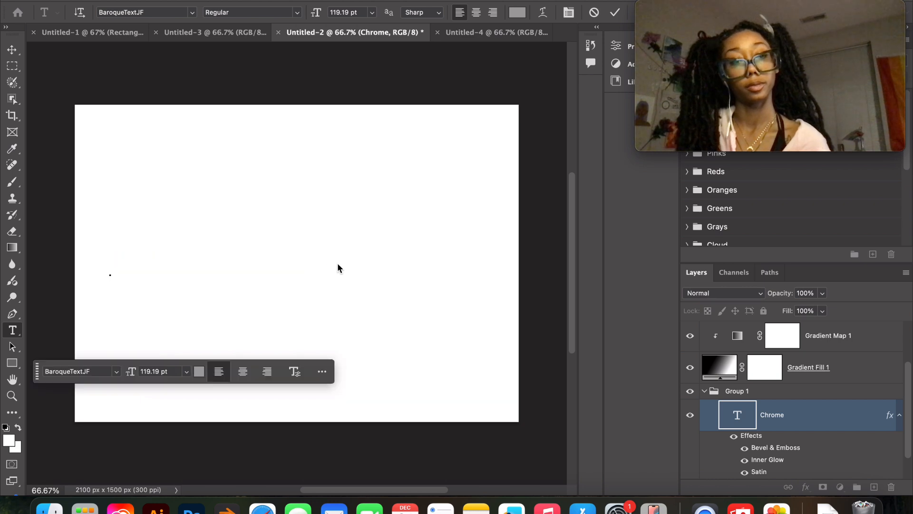
- Enter Slut as the new word in the emptied text layer and commit the text
text(S)
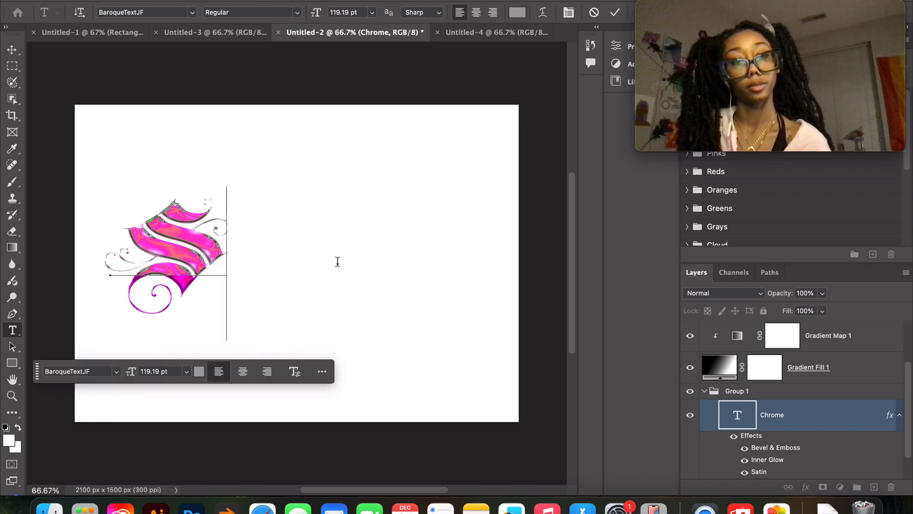
text(l)
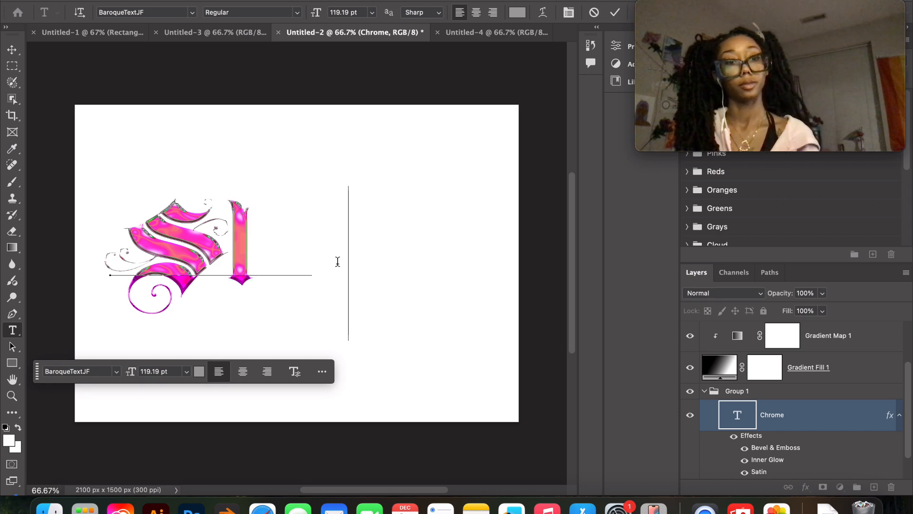
text(ut)
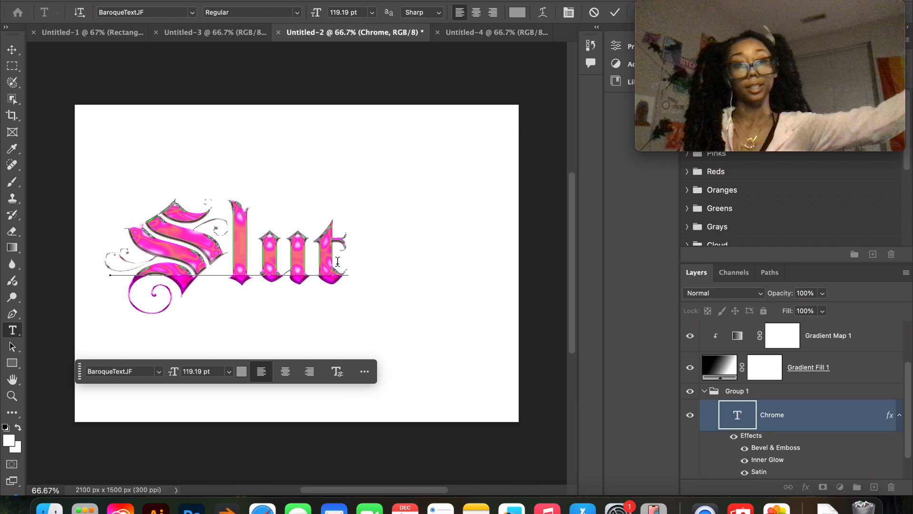
click(414, 299)
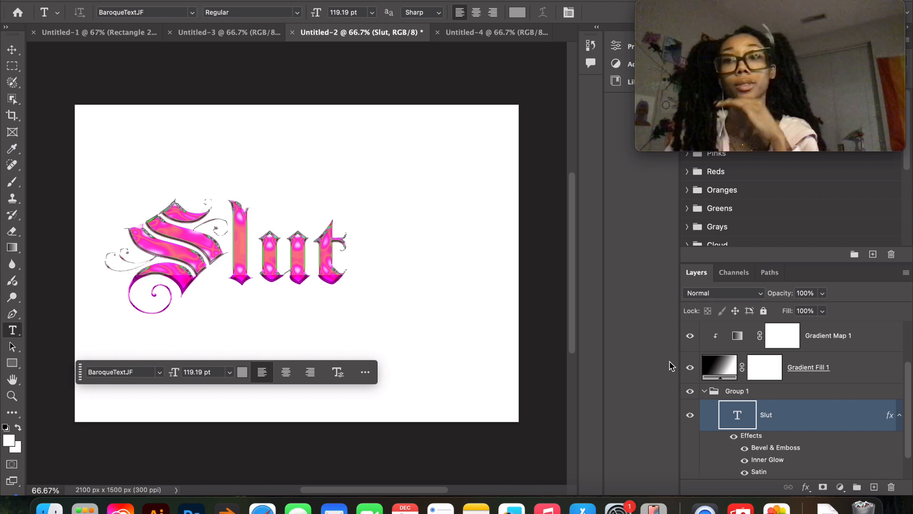
- Try a pink and black gradient preset on the Gradient Fill 1 layer and return it to the basic black and white gradient
scroll(779, 421, down, 2)
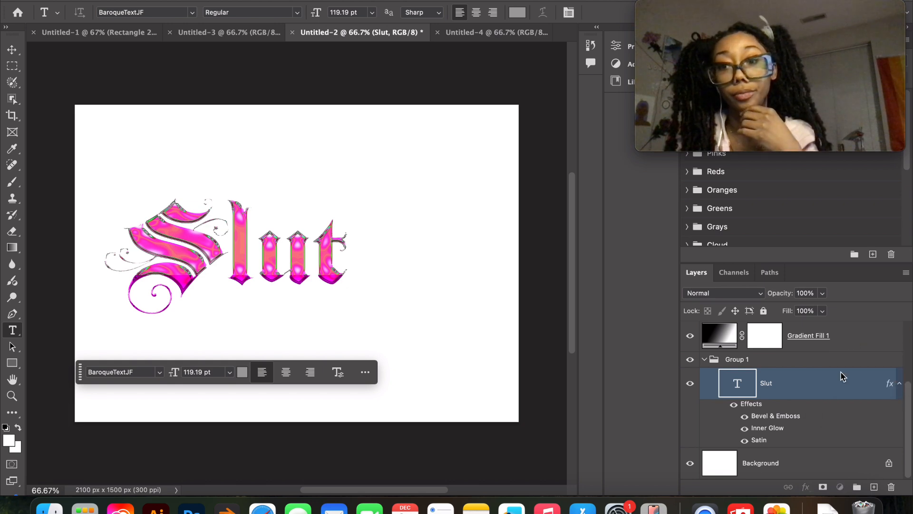
key(alt+bracketright)
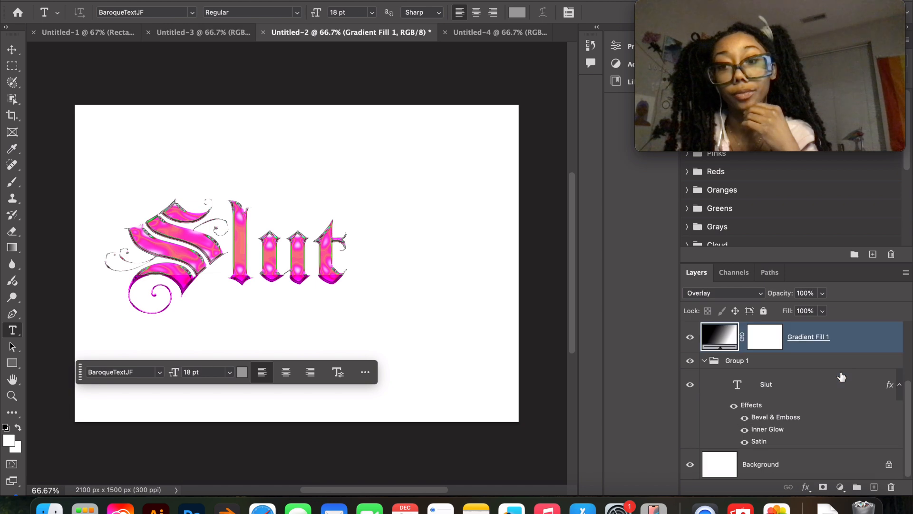
scroll(842, 377, up, 3)
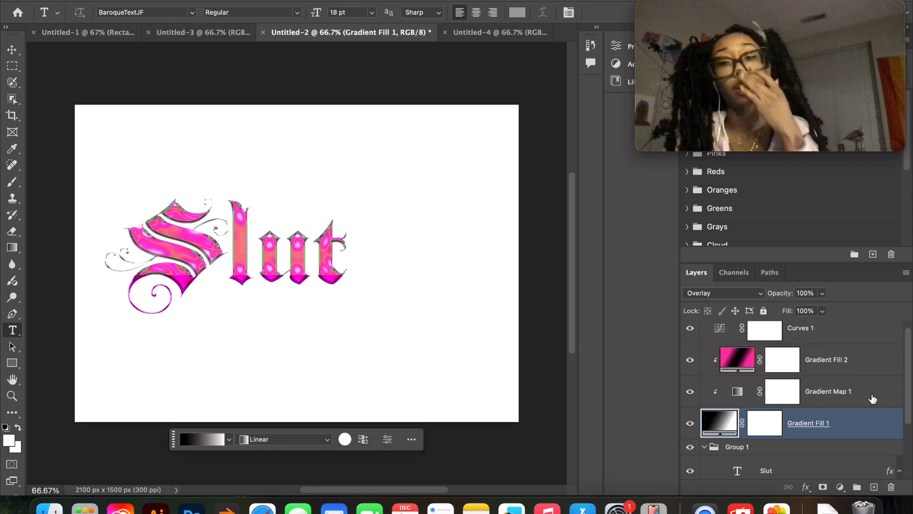
click(865, 368)
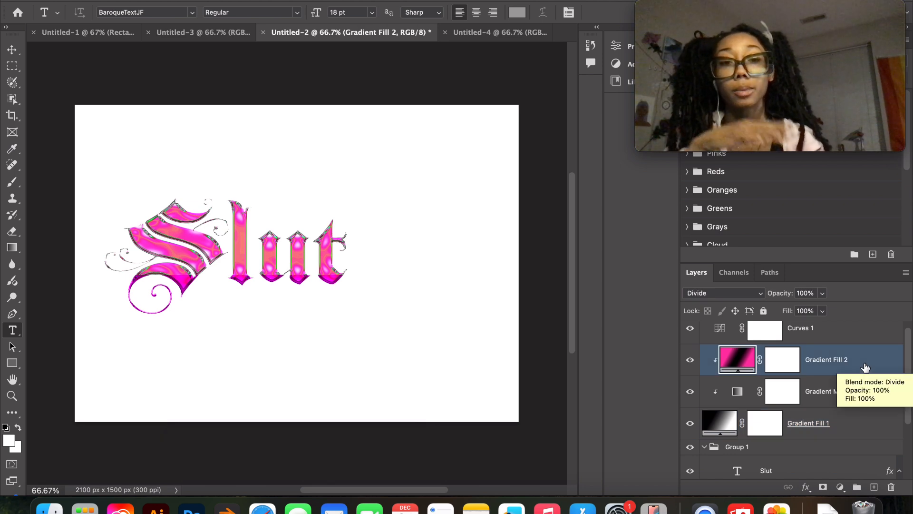
click(855, 422)
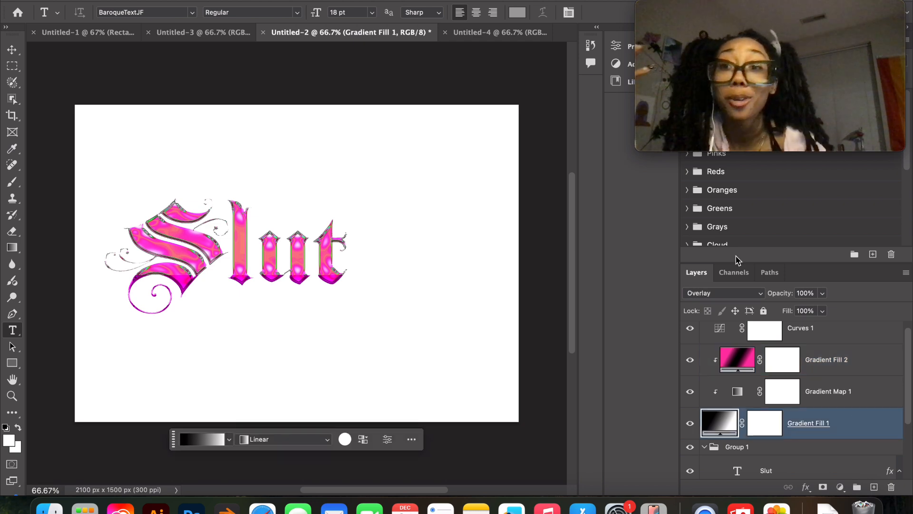
click(229, 439)
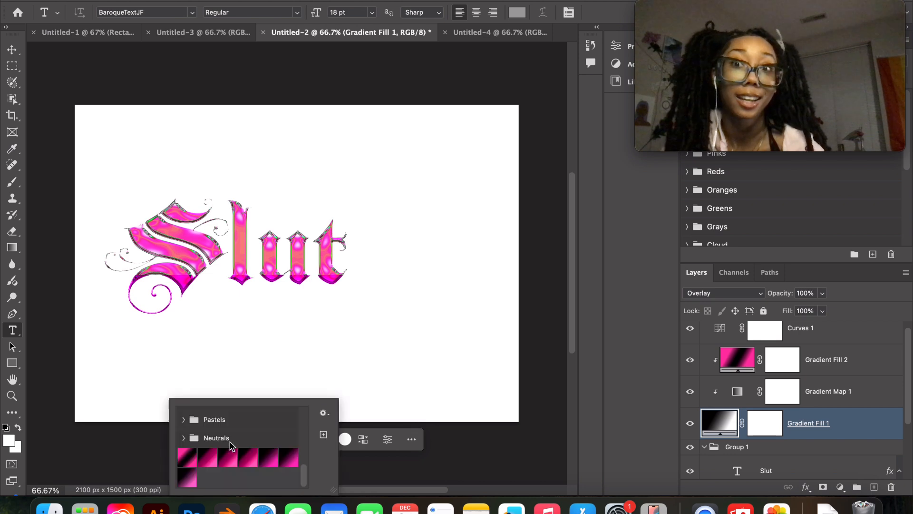
click(188, 481)
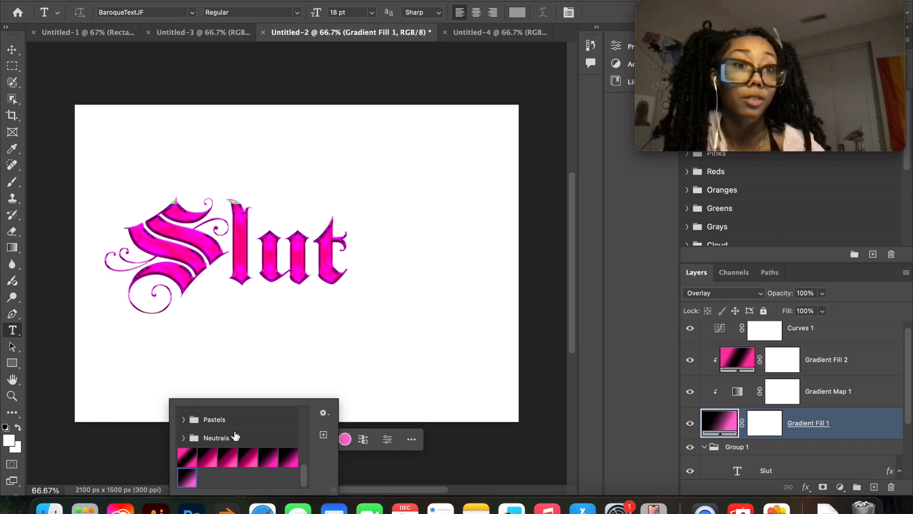
scroll(237, 435, up, 10)
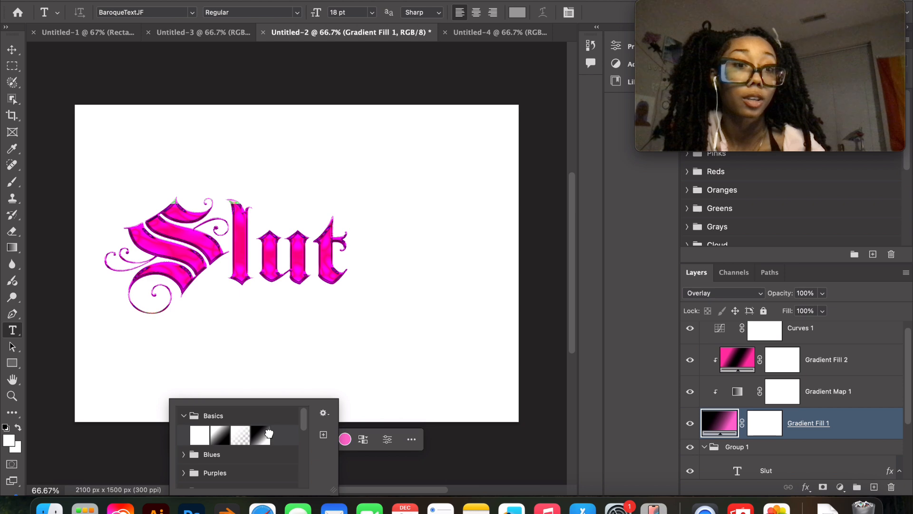
click(269, 434)
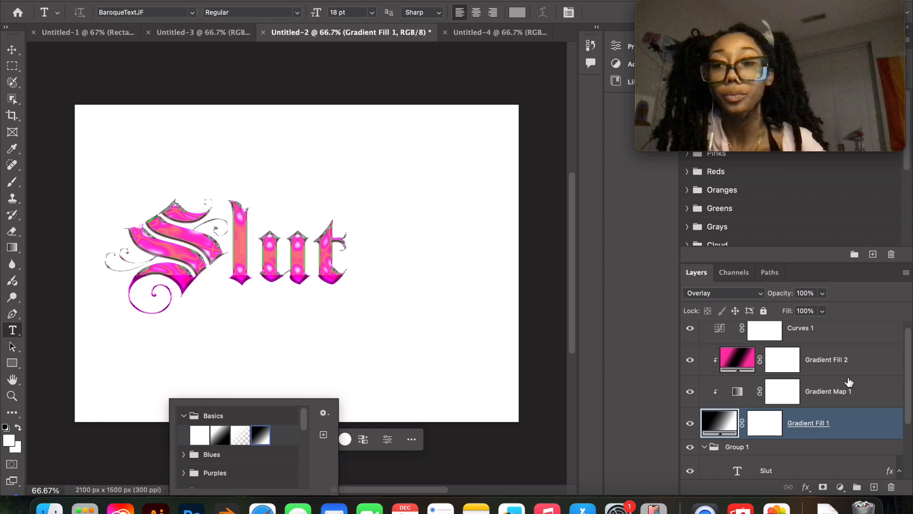
key(Escape)
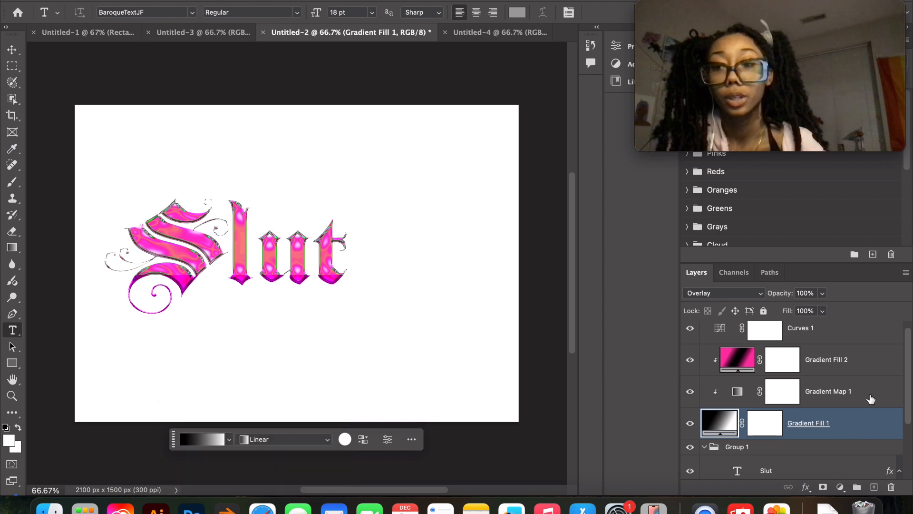
- Review the Gradient Map 1, Gradient Fill 2 and Curves 1 layers and examine the curve in the Curves 1 adjustment's properties
click(871, 398)
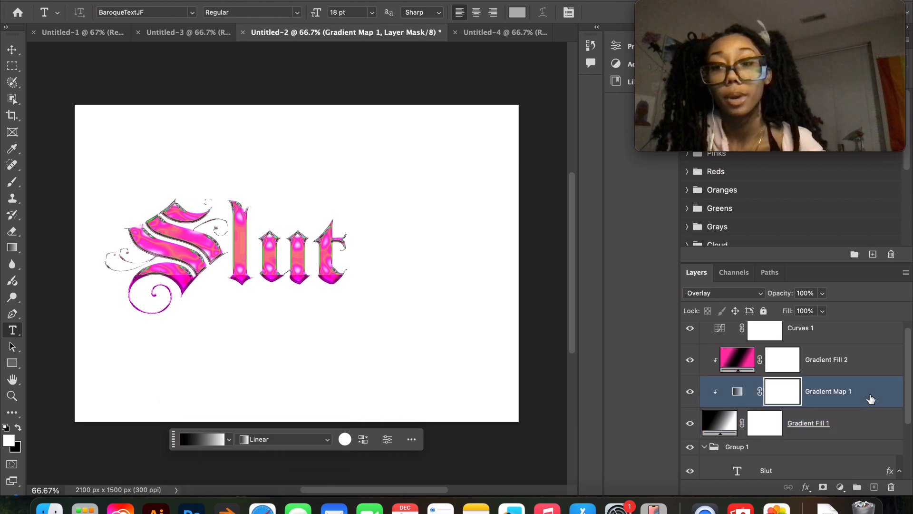
click(870, 366)
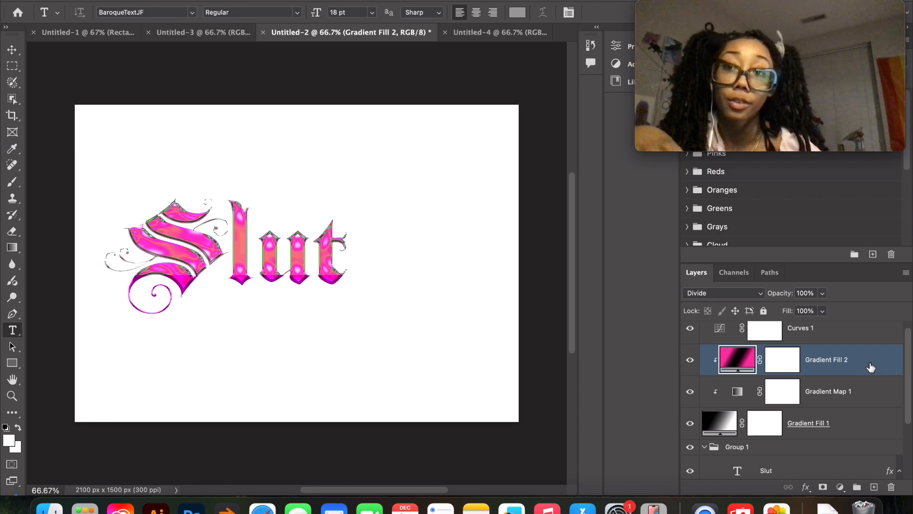
scroll(871, 367, up, 1)
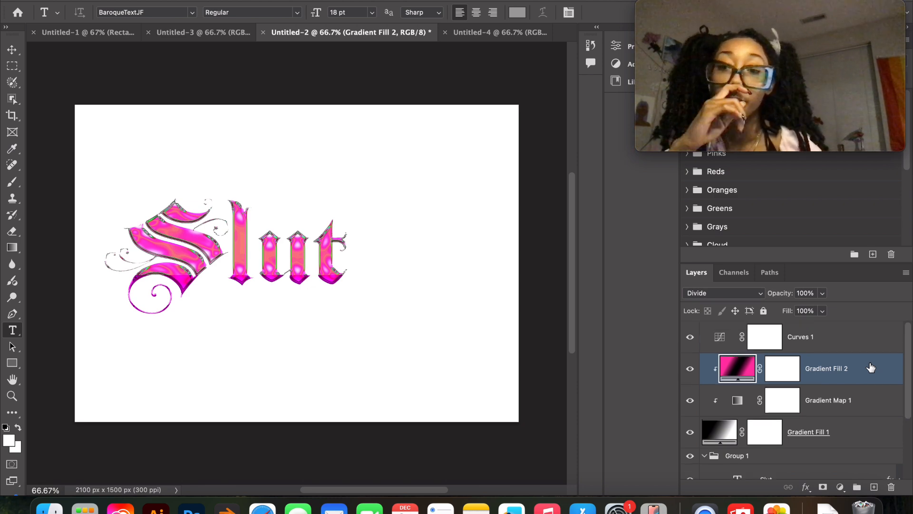
click(842, 339)
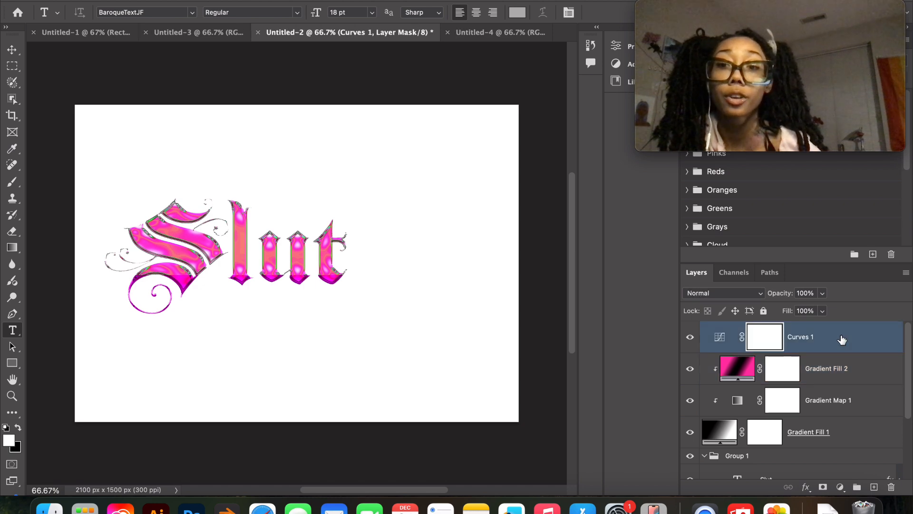
click(720, 339)
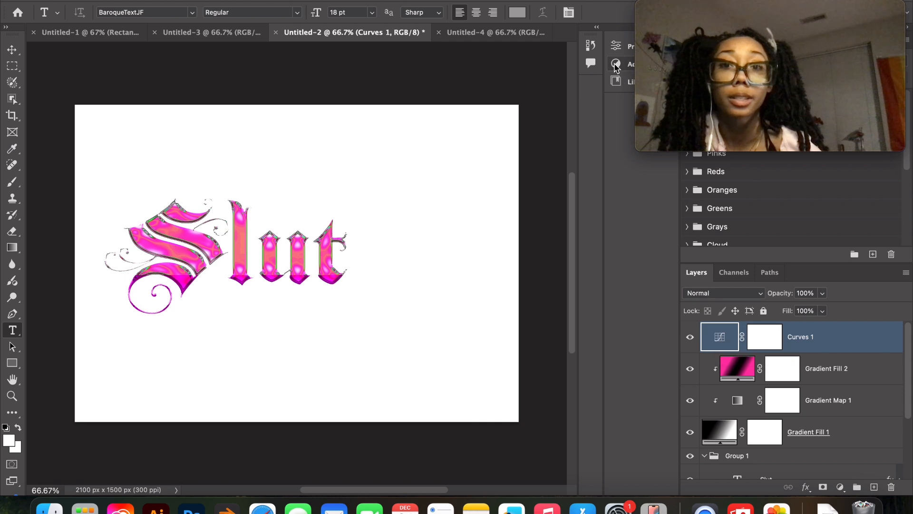
click(615, 64)
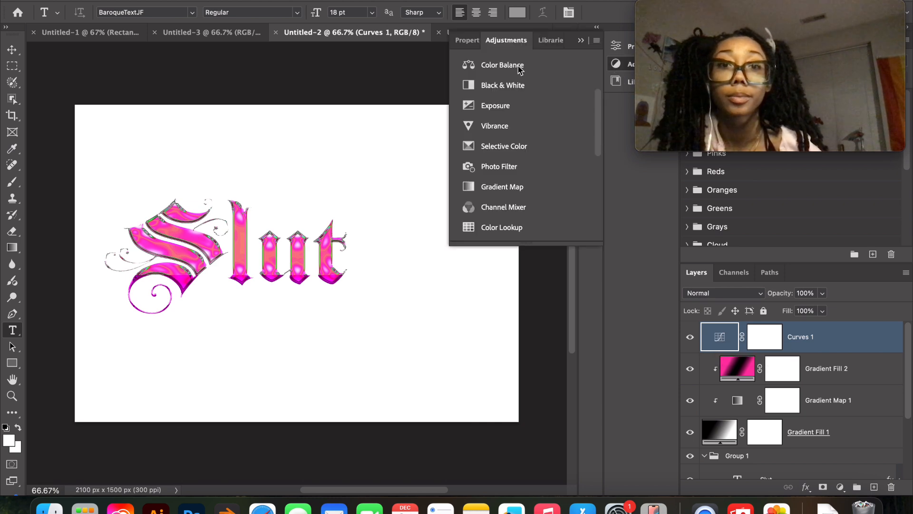
click(459, 41)
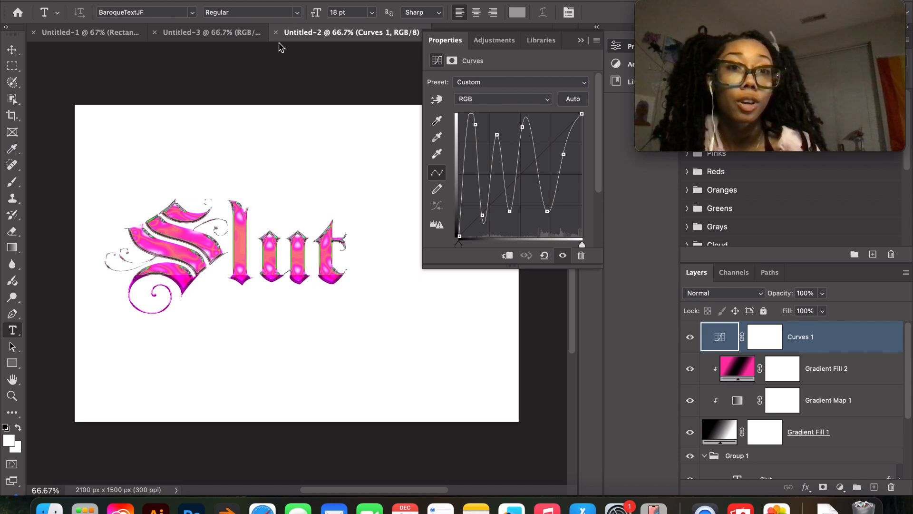
click(320, 72)
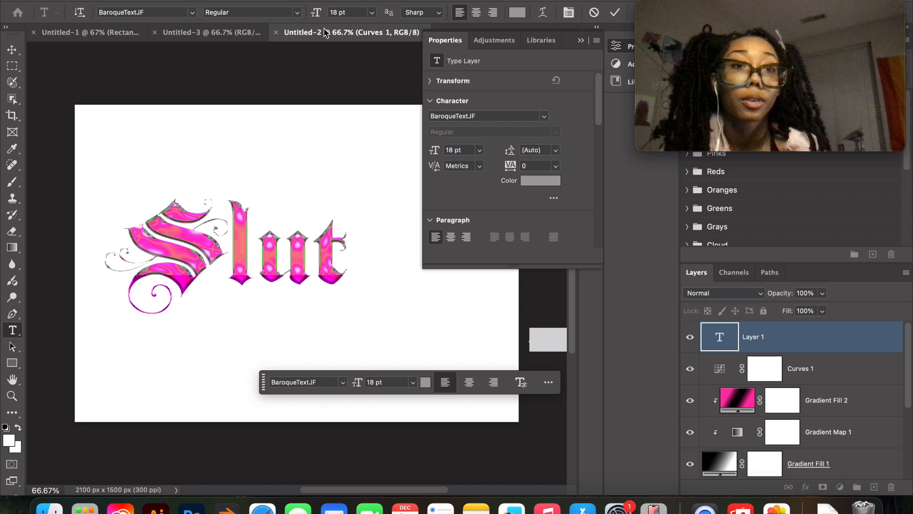
click(581, 43)
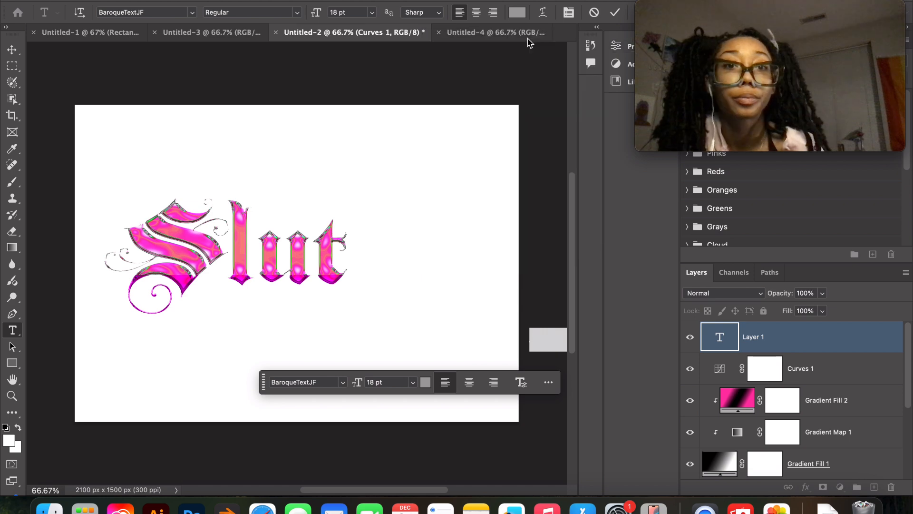
- Close the Untitled-3 document without saving its changes
click(157, 36)
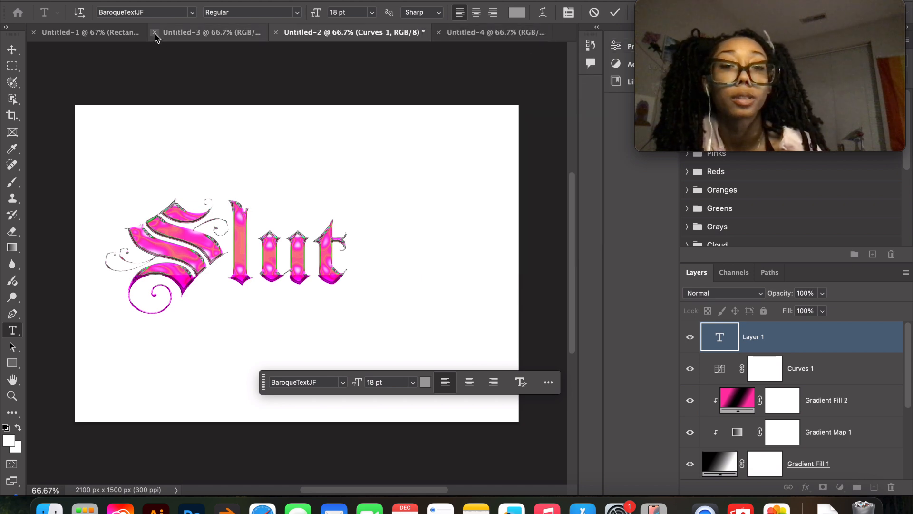
key(super+w)
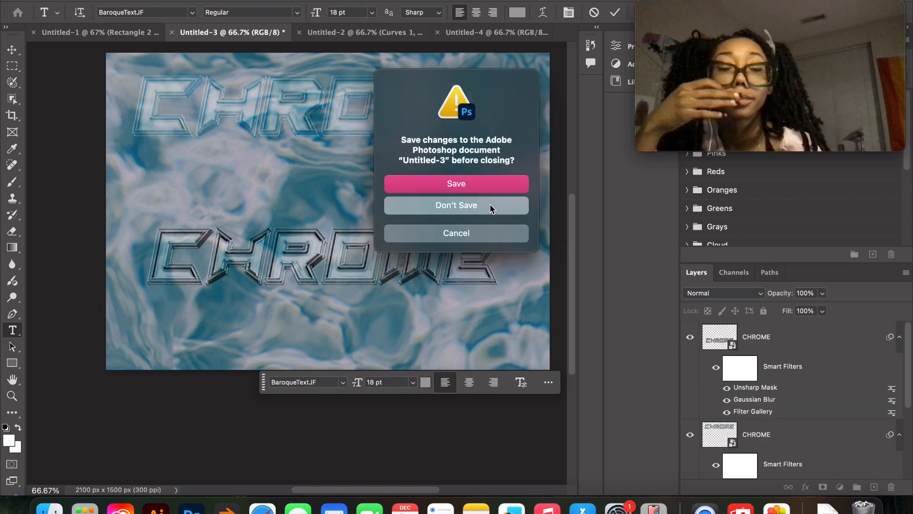
click(490, 209)
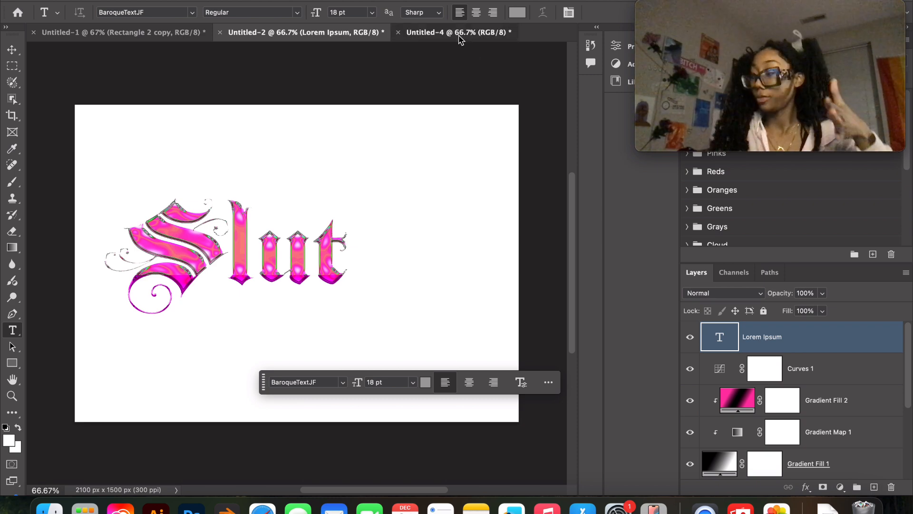
- Stretch the CHROME text in the Untitled-4 document upward to about 130% of its height, keeping its width at 100%
click(459, 38)
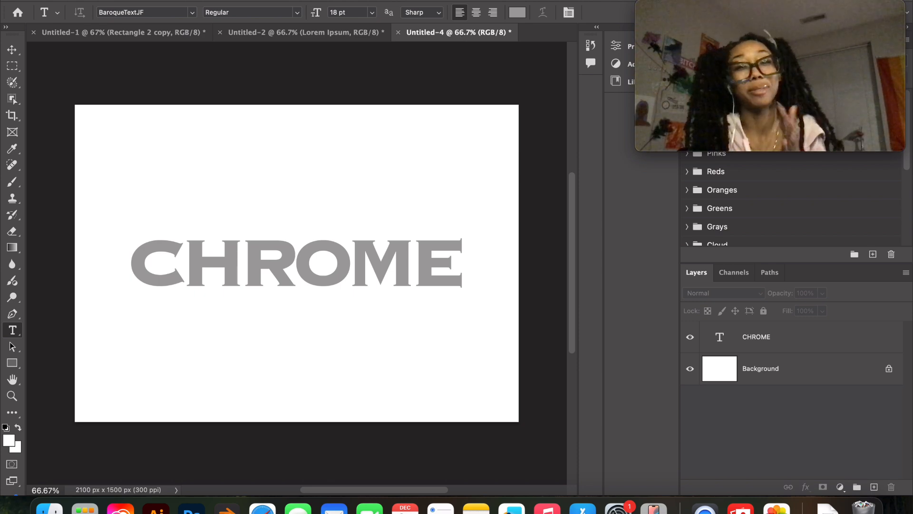
key(v)
click(324, 278)
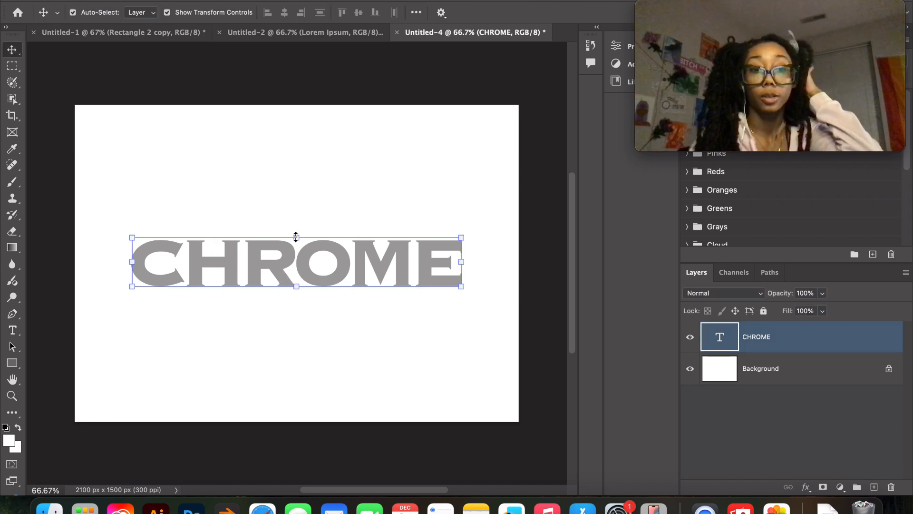
click(296, 237)
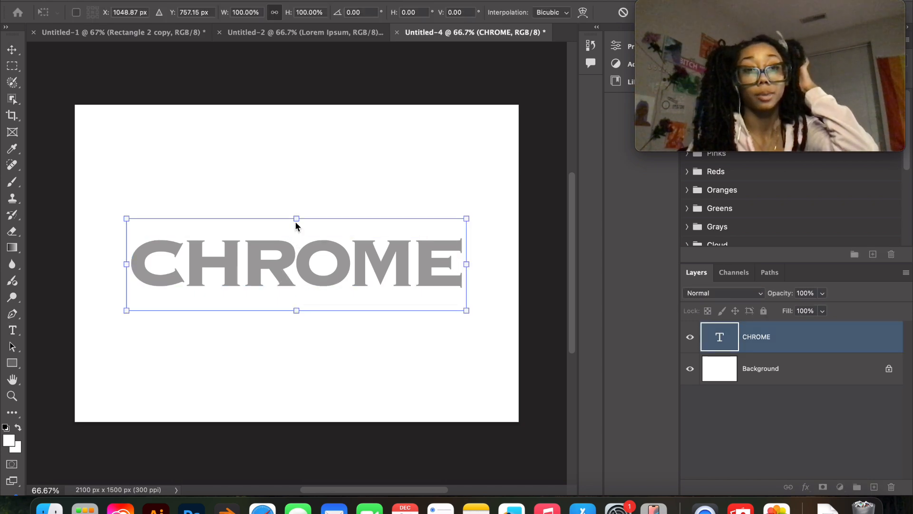
drag(295, 216, 296, 191)
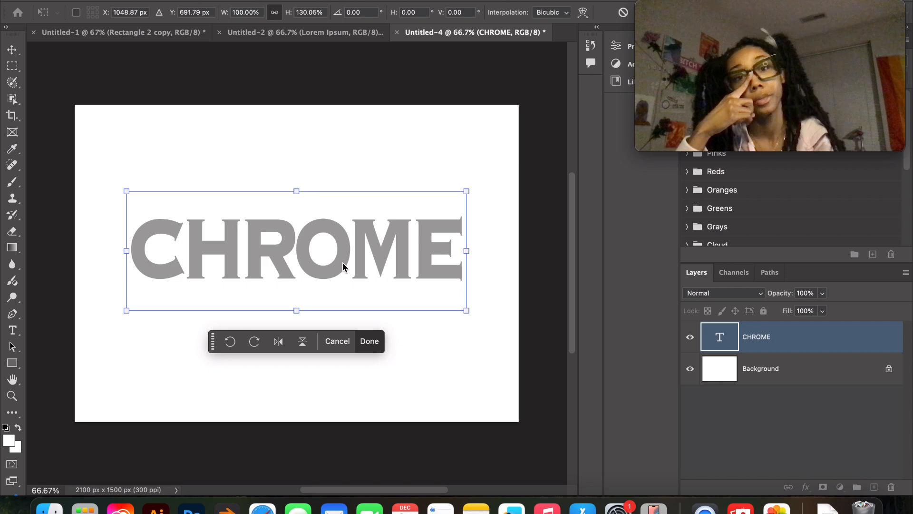
key(Return)
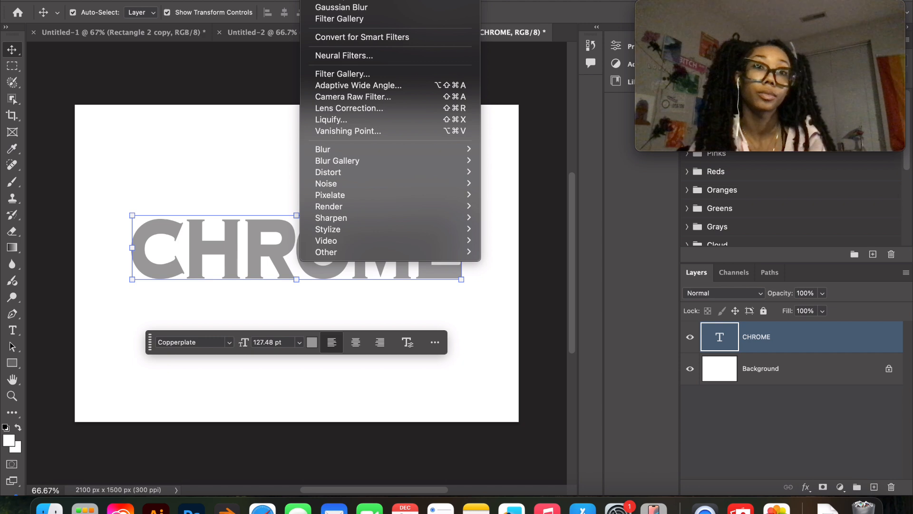
- Look for a warp command for the CHROME text among the available options and search the tools and help for warp
click(243, 66)
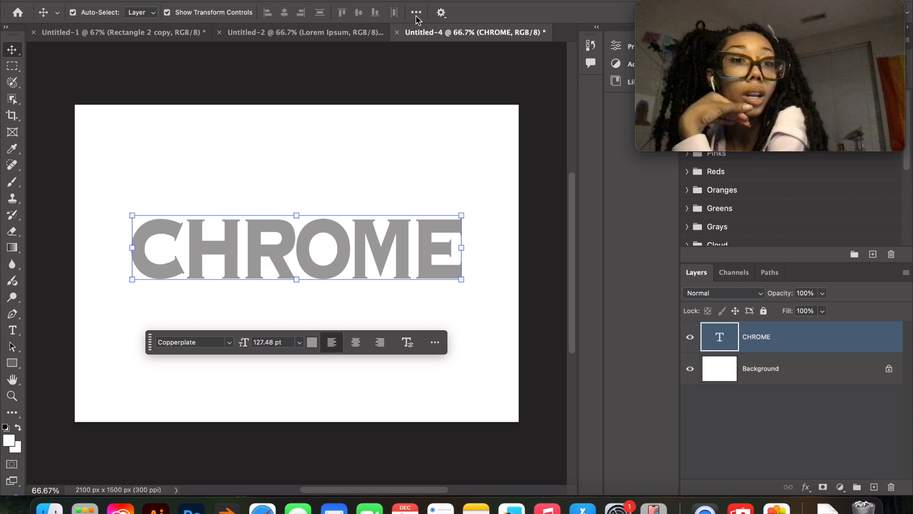
click(416, 13)
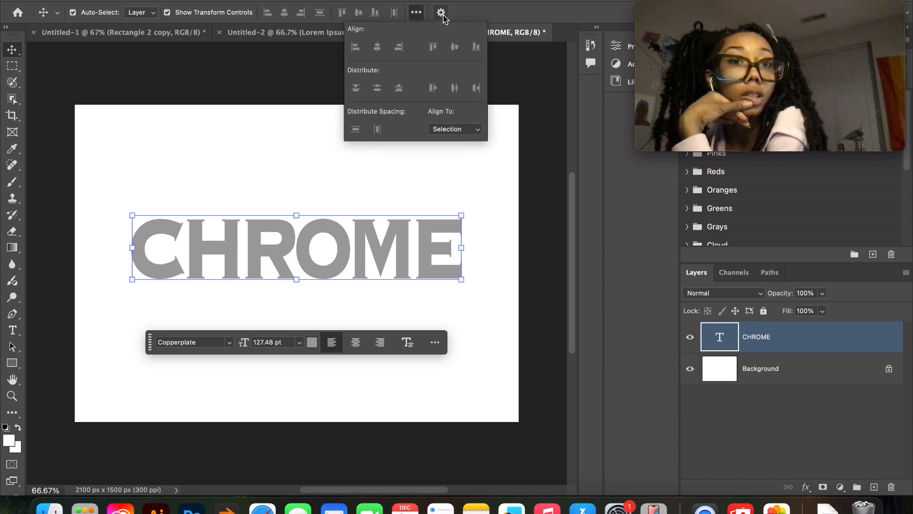
click(442, 13)
click(758, 10)
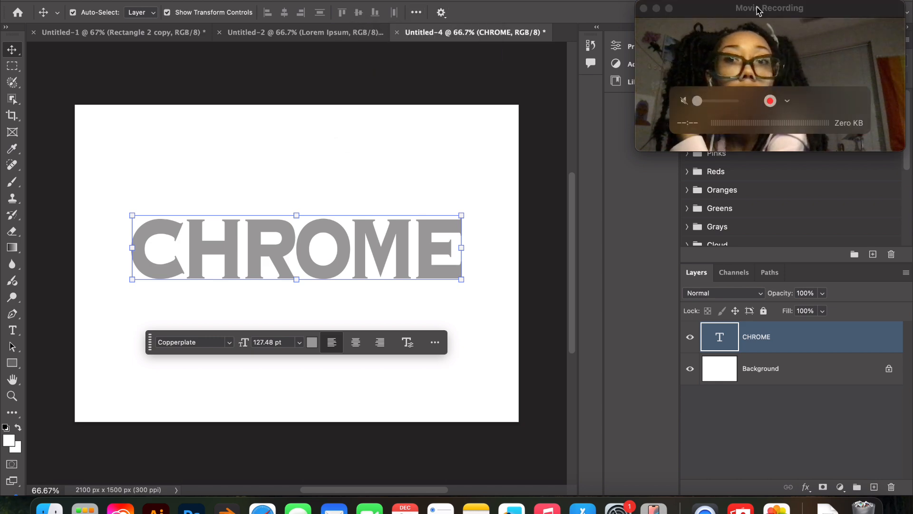
drag(778, 10, 778, 58)
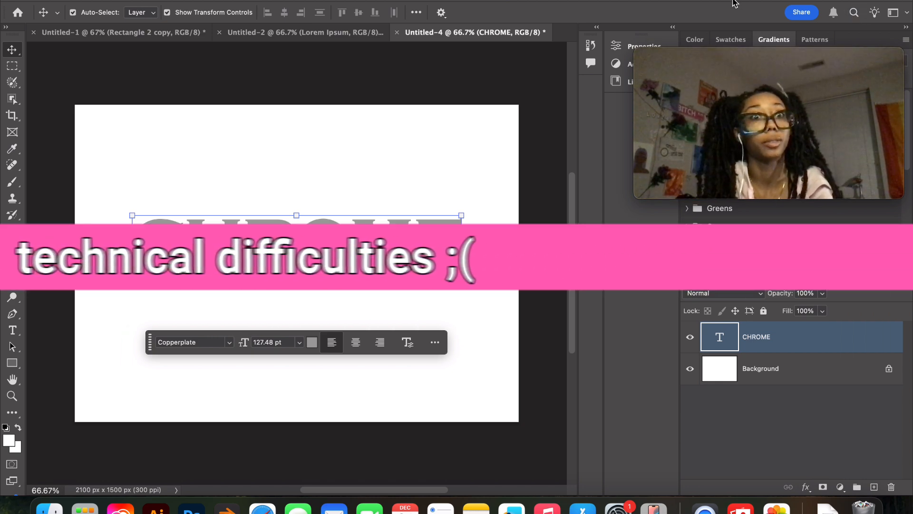
click(12, 412)
click(854, 12)
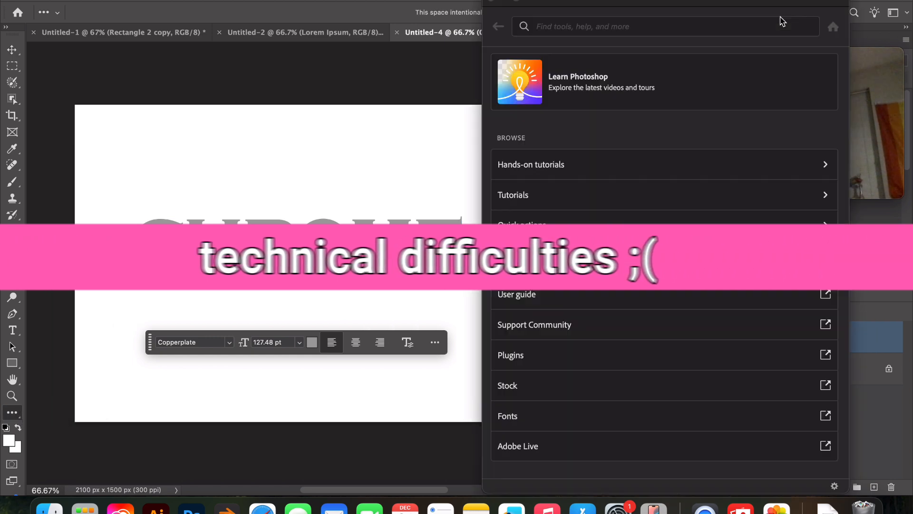
text(warp)
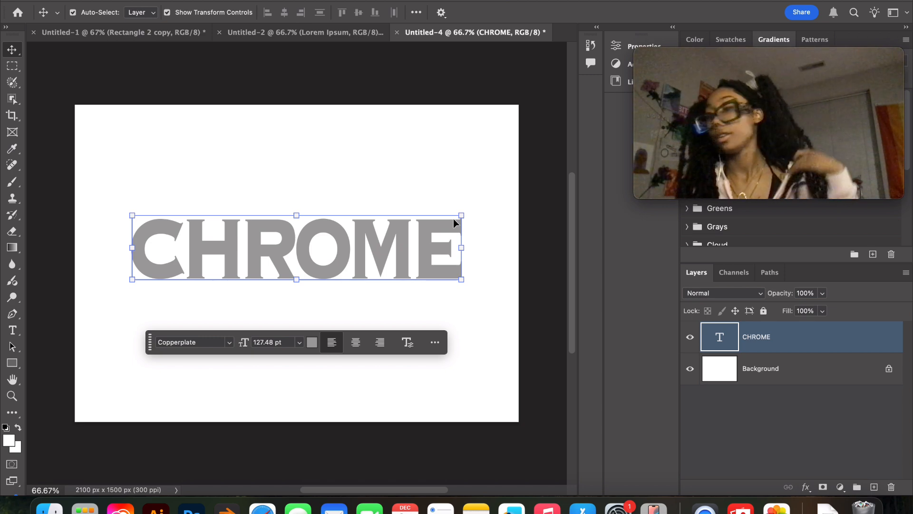
- Add a Bevel & Emboss effect with its Contour option enabled to the CHROME text layer
double_click(794, 346)
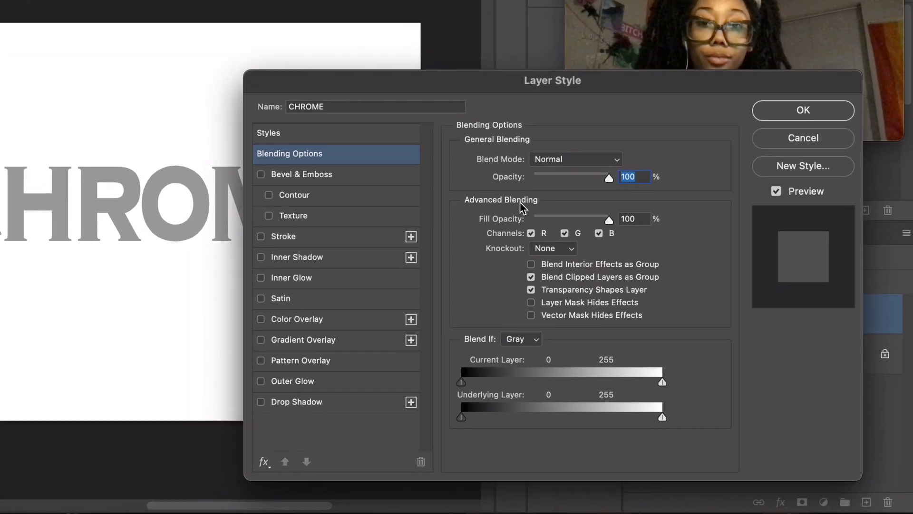
click(378, 179)
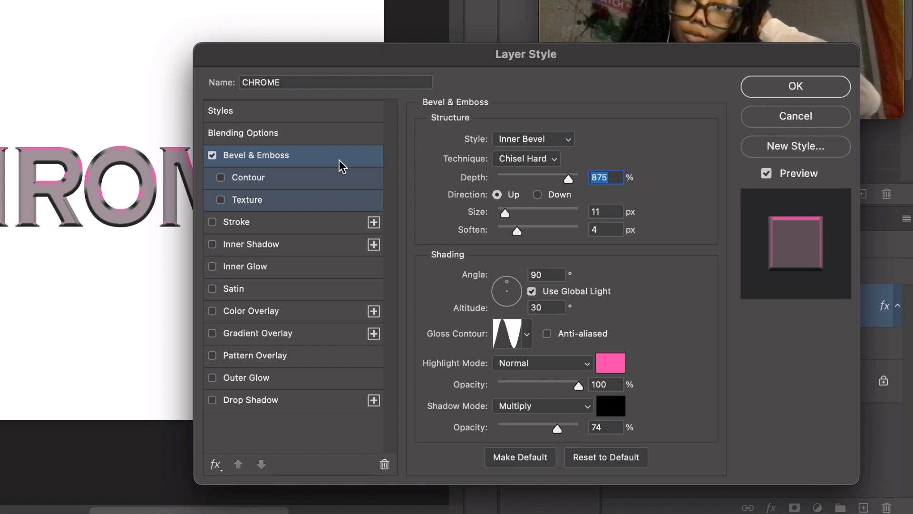
click(328, 184)
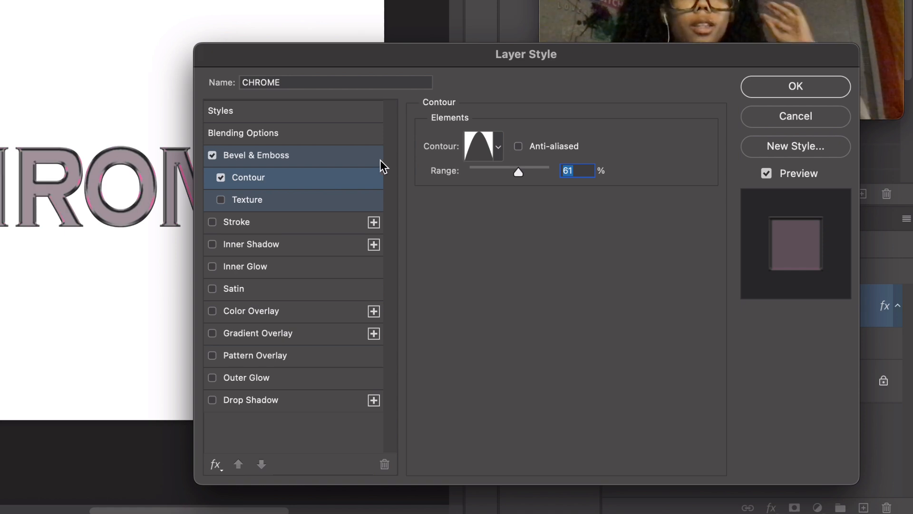
- Try several gloss contour presets for the CHROME text's bevel and settle on the rounded steps contour
click(329, 164)
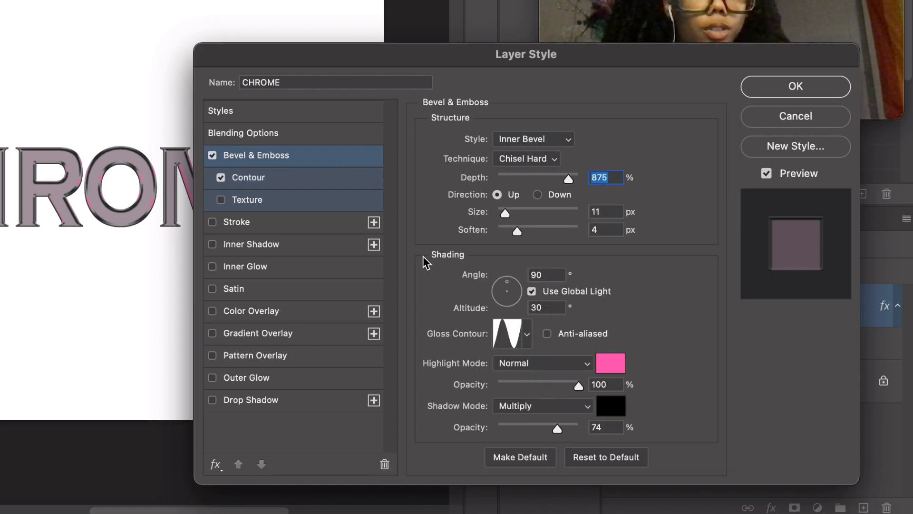
click(527, 335)
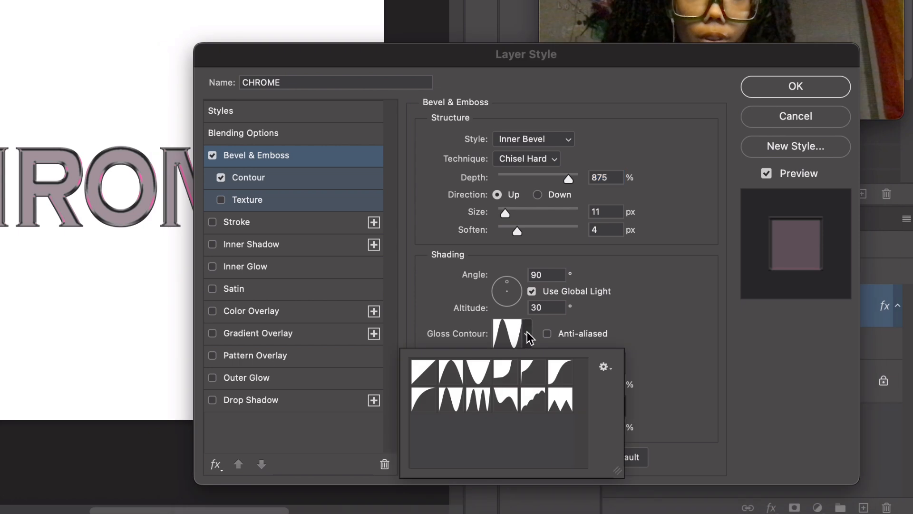
click(422, 370)
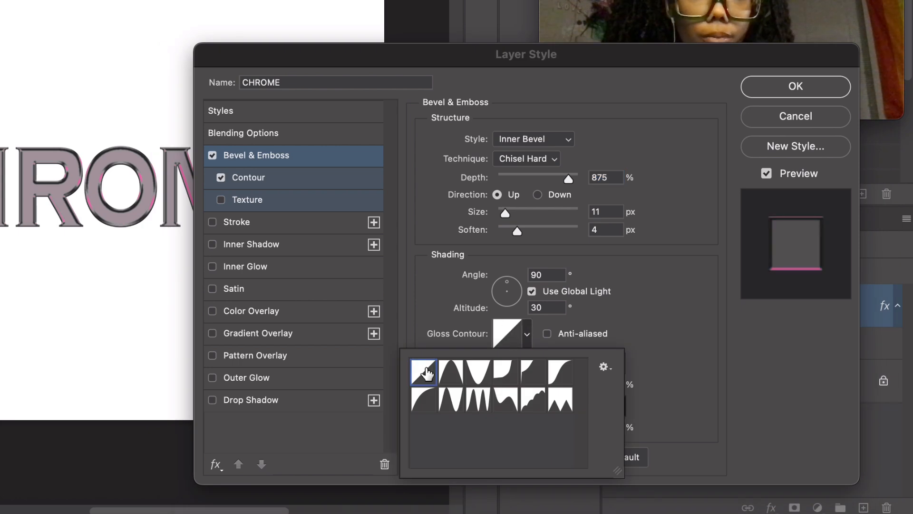
click(451, 377)
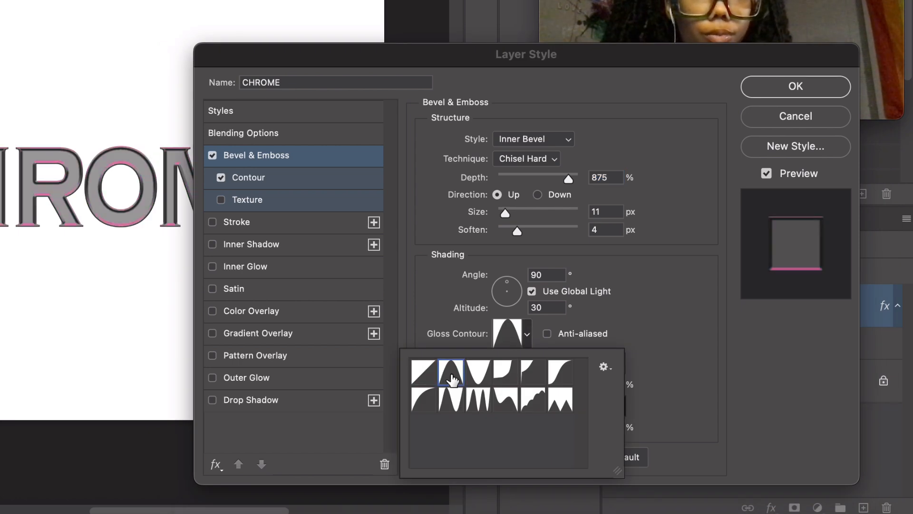
click(481, 377)
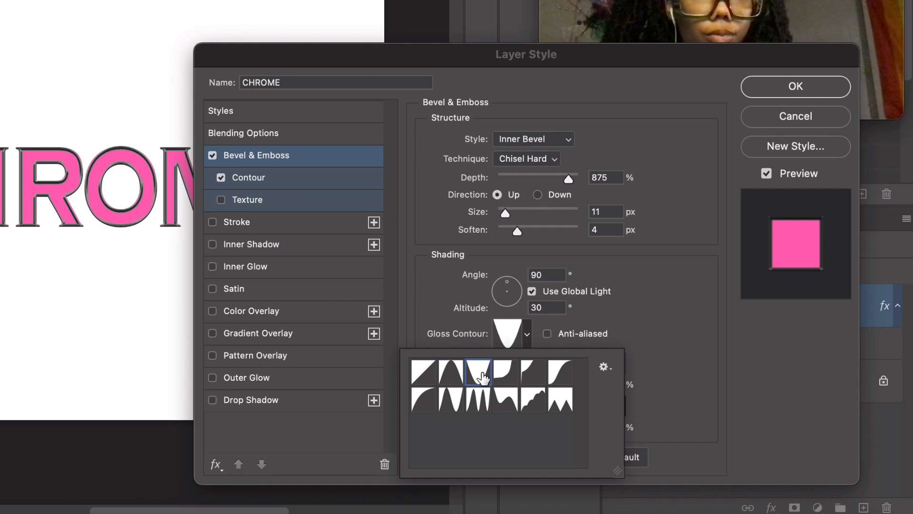
click(508, 378)
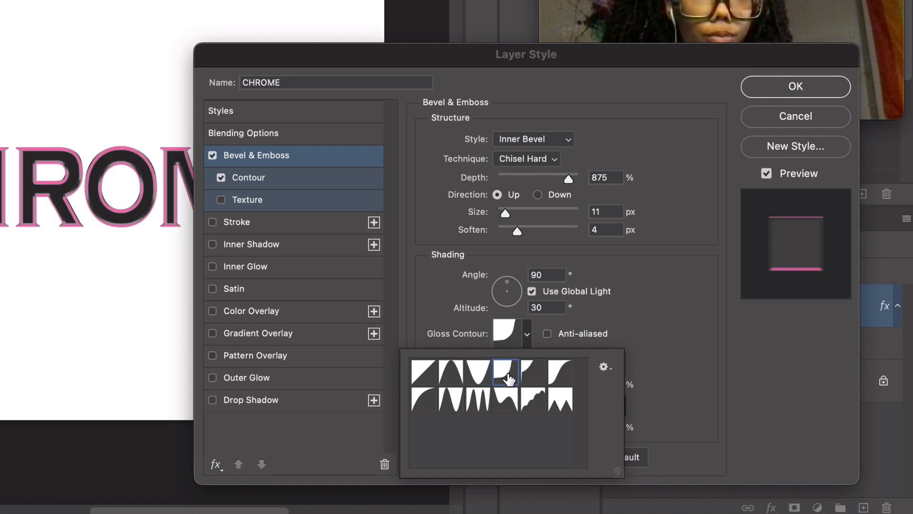
click(535, 378)
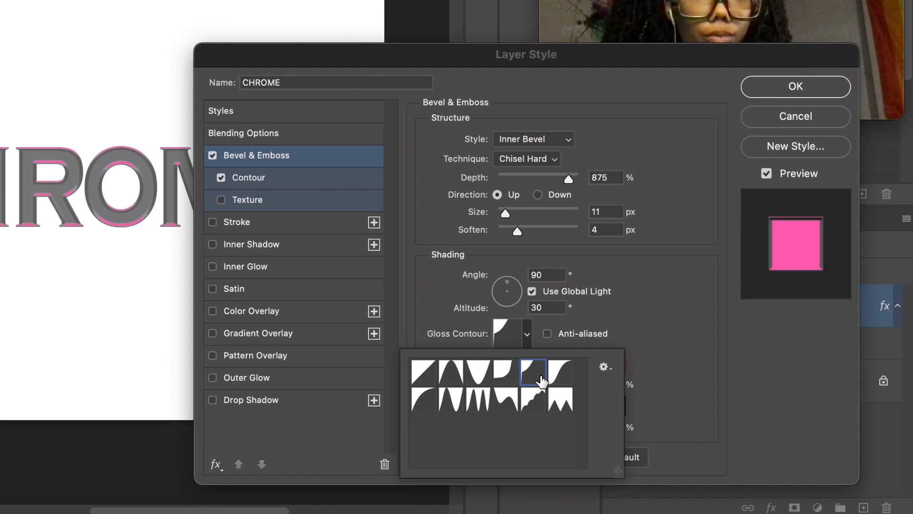
click(560, 377)
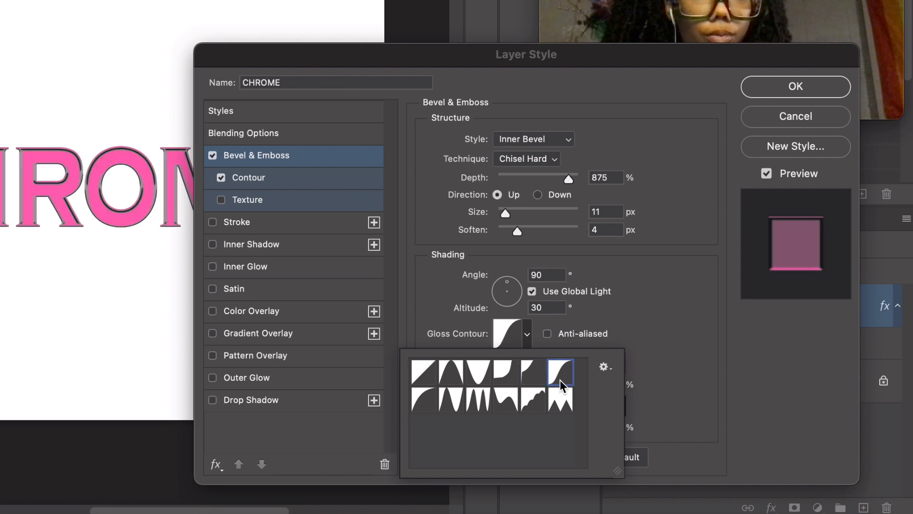
click(560, 400)
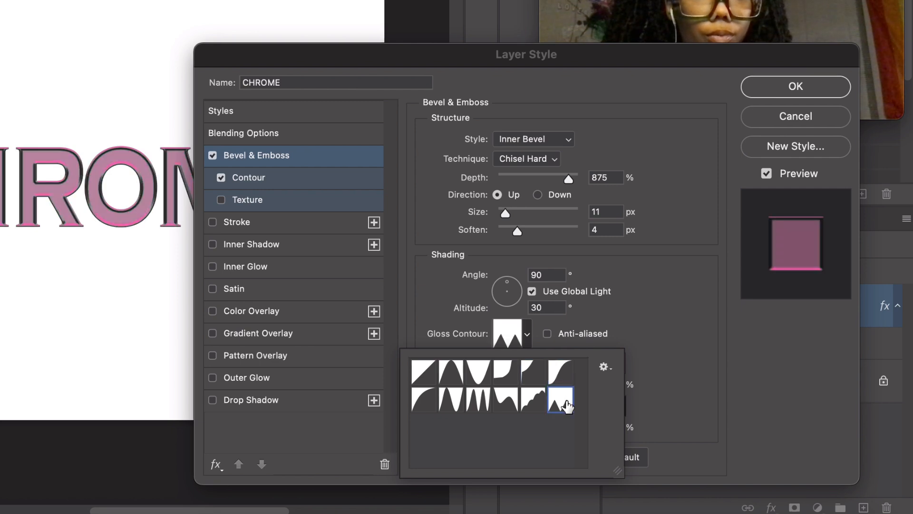
click(532, 402)
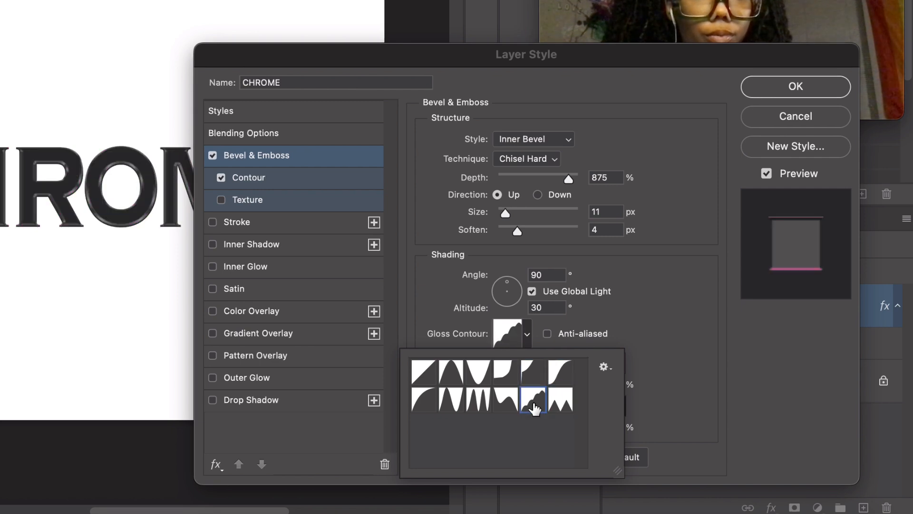
click(505, 404)
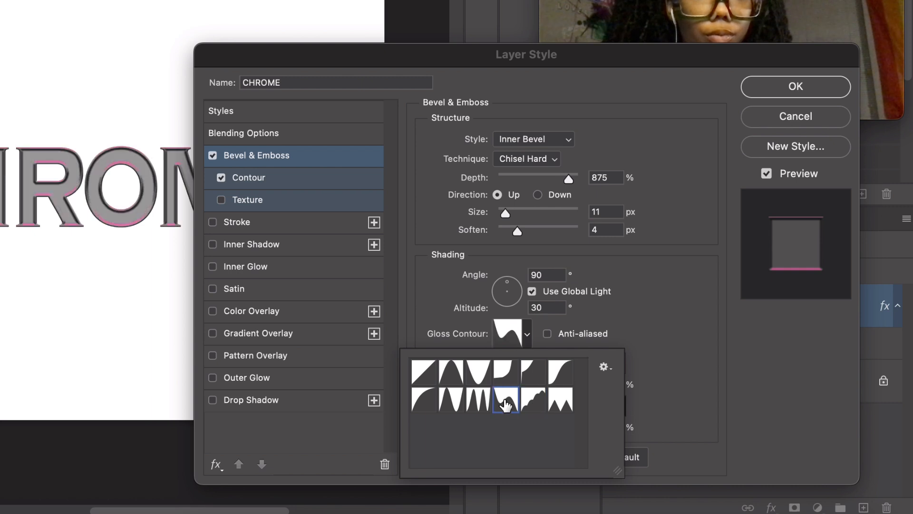
click(529, 405)
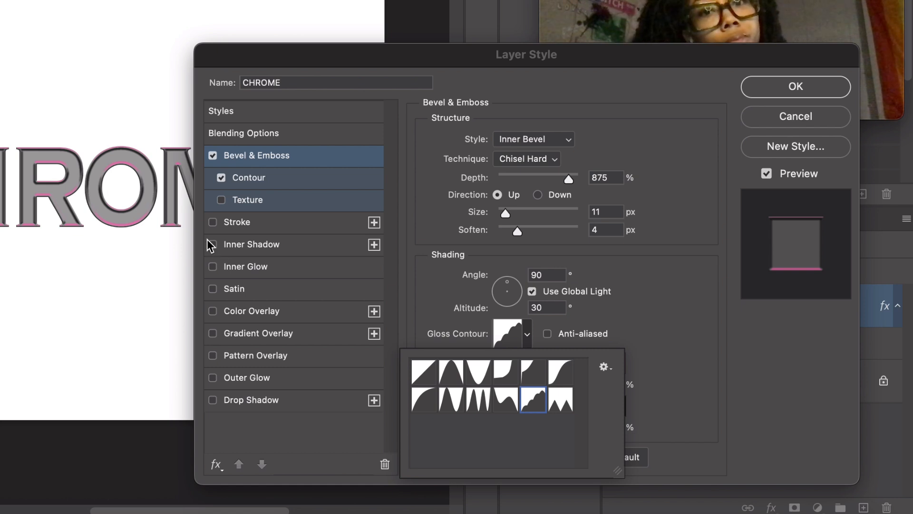
- Try the double ring shape for the bevel's Contour element, then choose the single ring contour
click(285, 187)
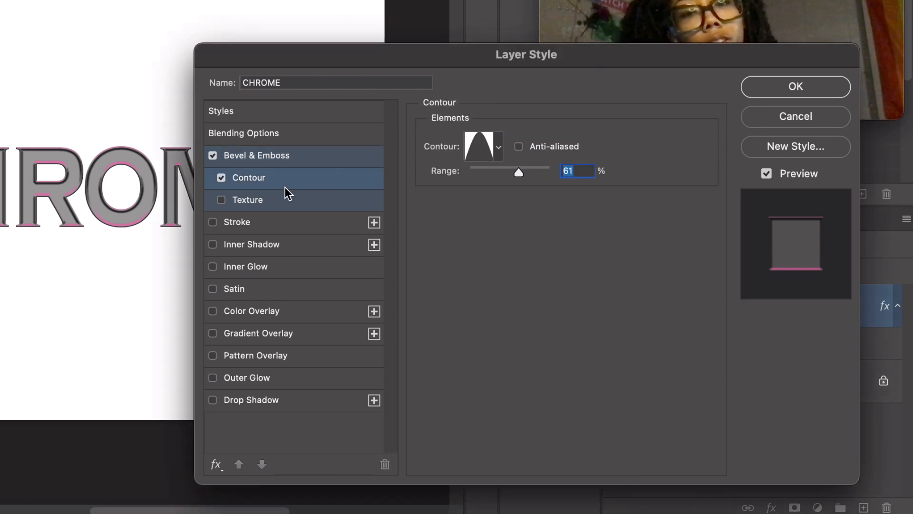
click(500, 149)
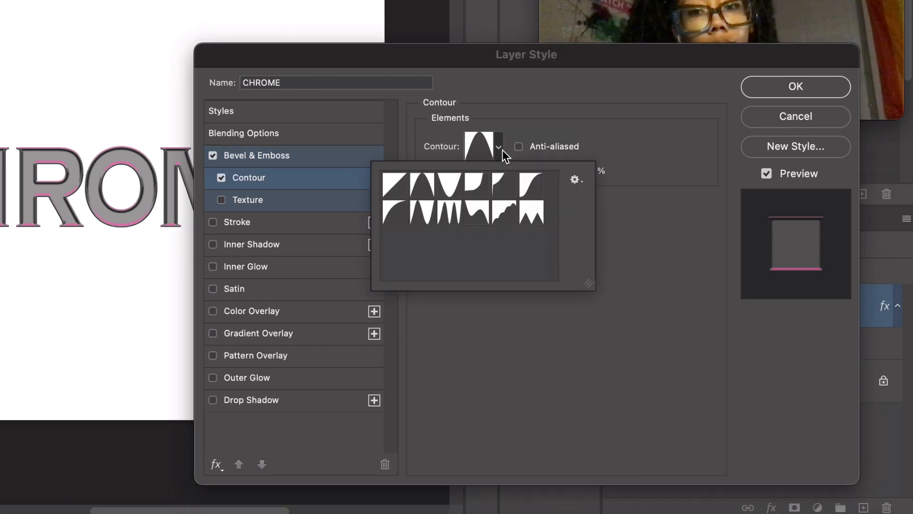
click(450, 213)
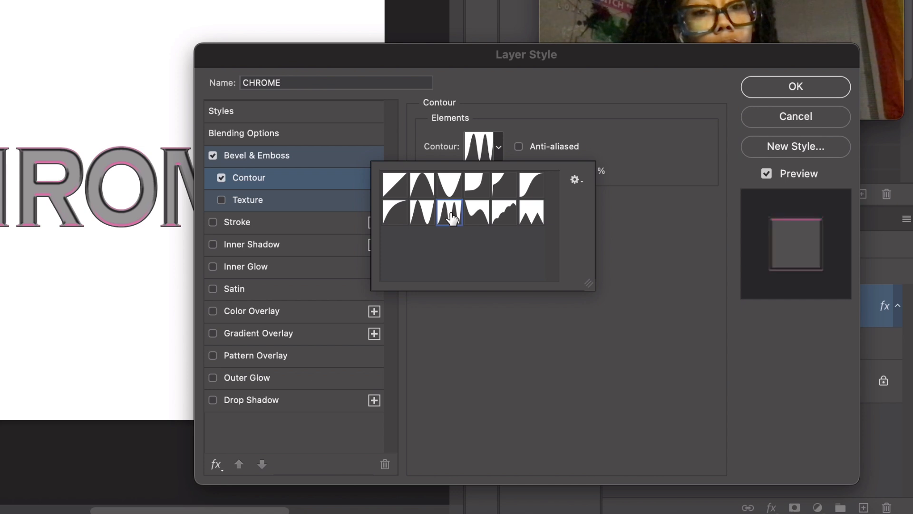
click(421, 217)
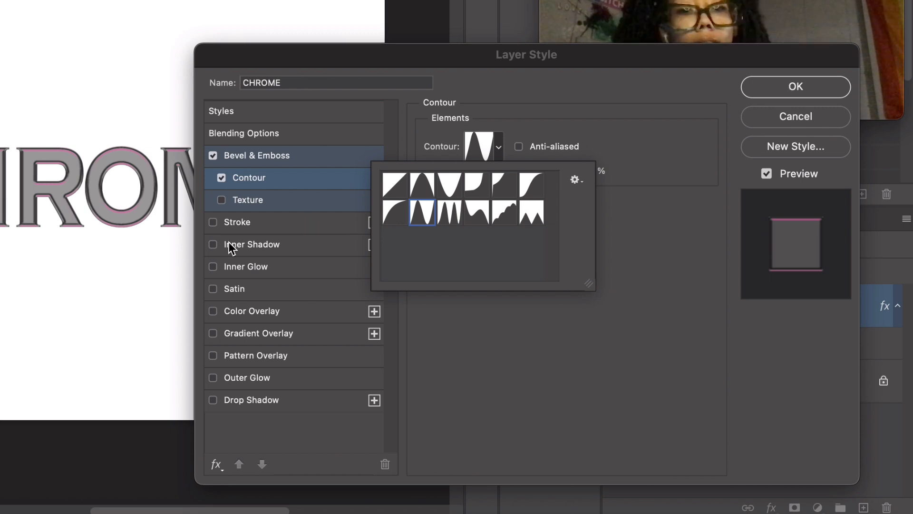
- Add an Inner Shadow to the CHROME text and set its colour to white
click(295, 243)
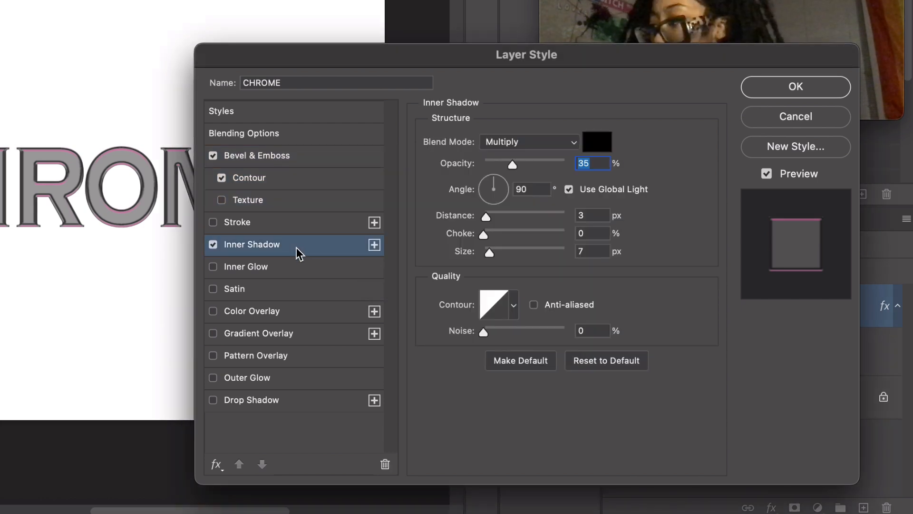
click(597, 141)
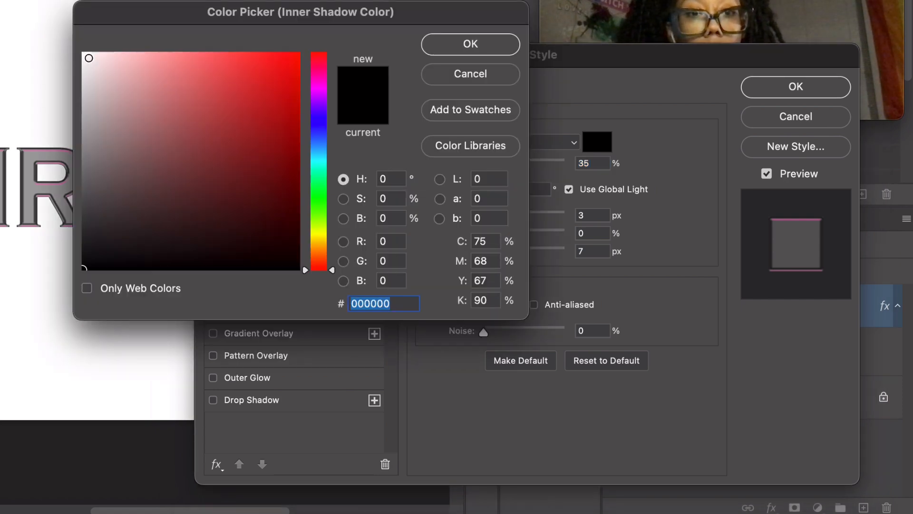
click(71, 42)
click(85, 53)
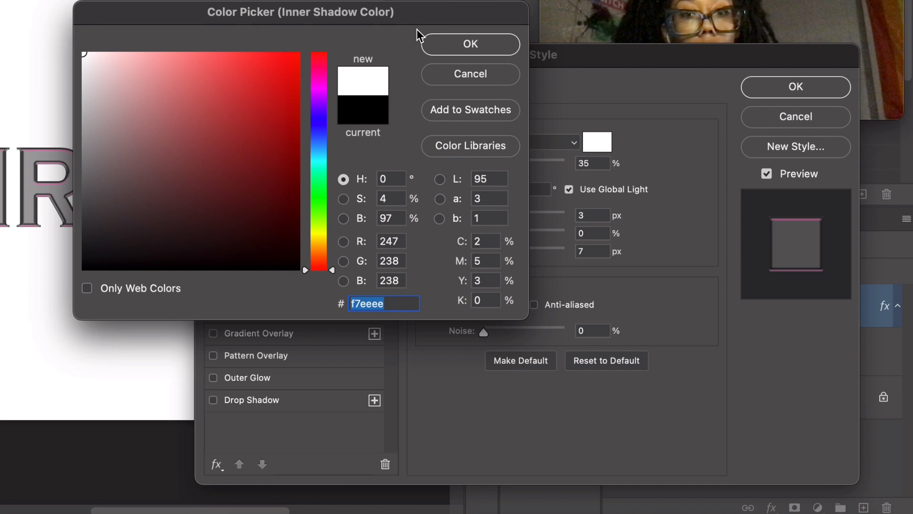
click(455, 46)
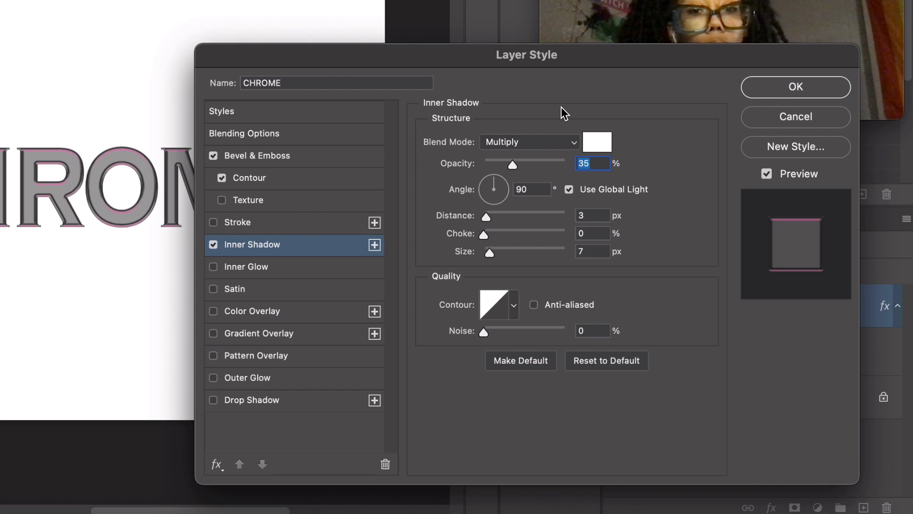
- Add a Drop Shadow to the CHROME text with 74% opacity, 14 px distance, 6% spread and 32 px size
click(306, 404)
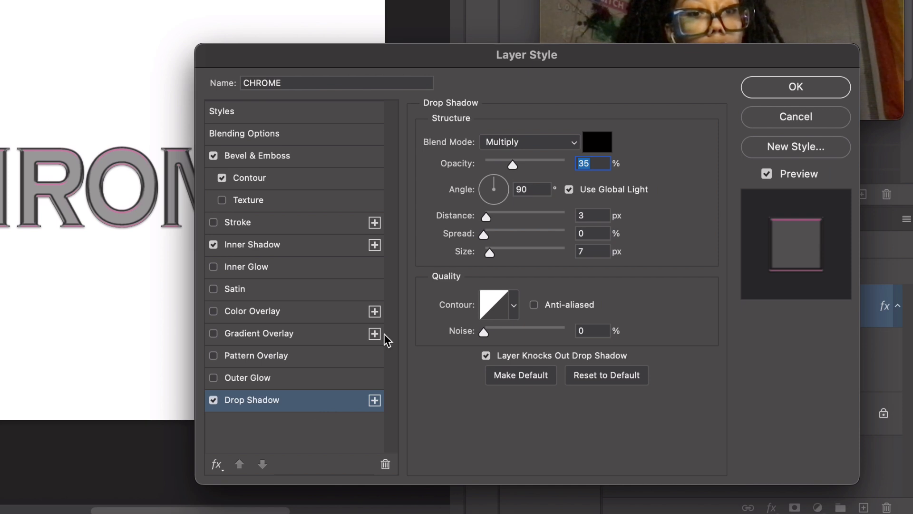
click(214, 399)
click(213, 399)
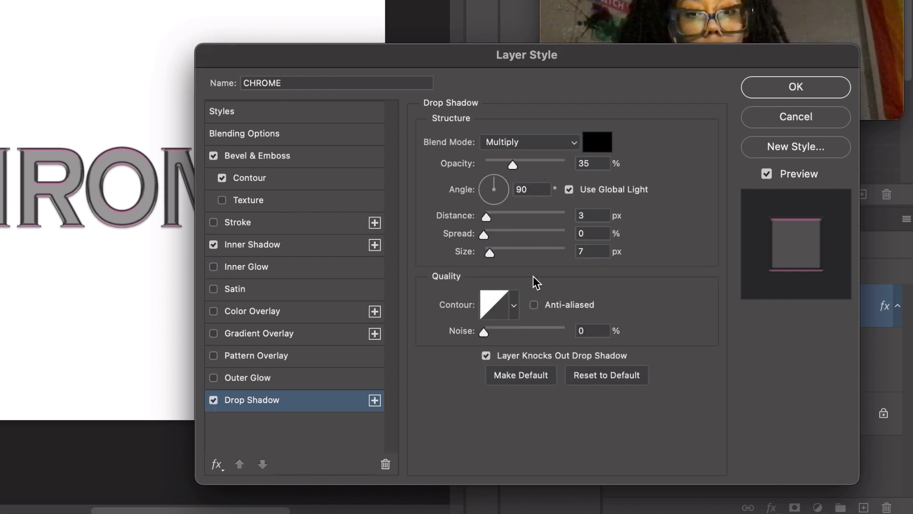
click(544, 164)
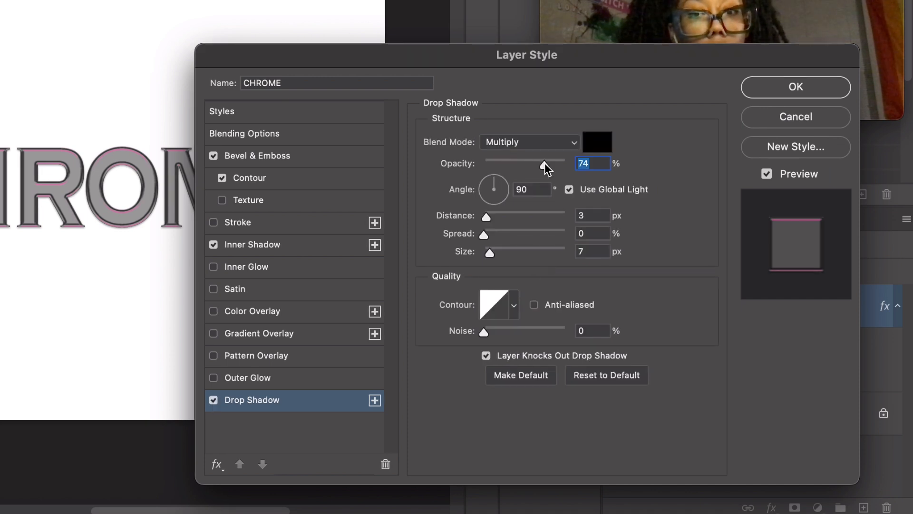
click(500, 216)
drag(499, 216, 509, 215)
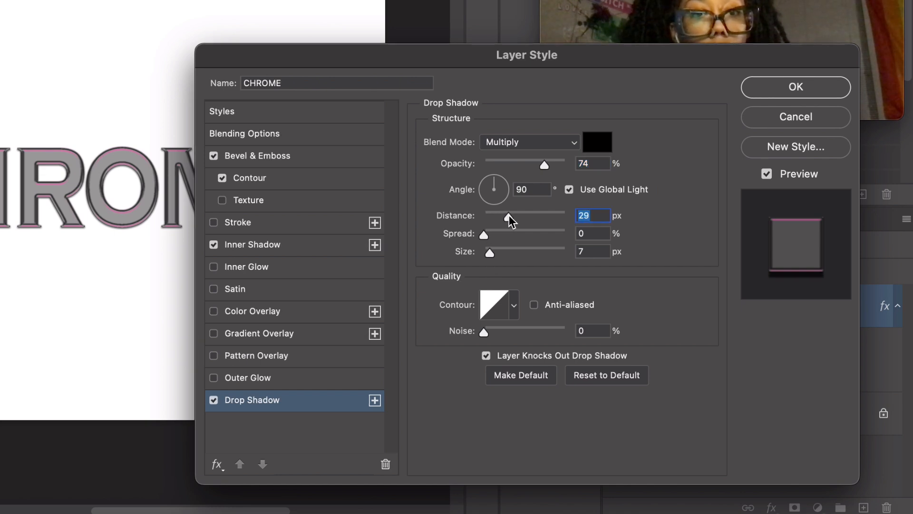
click(500, 251)
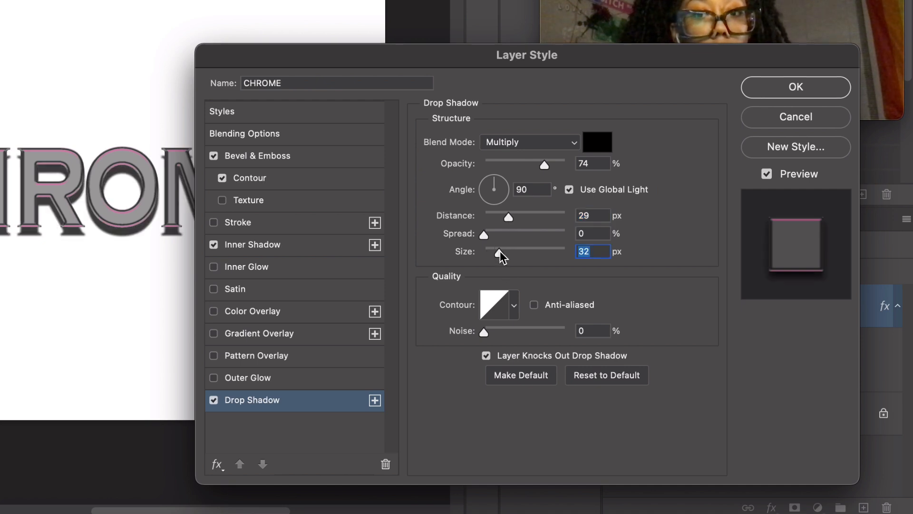
click(495, 215)
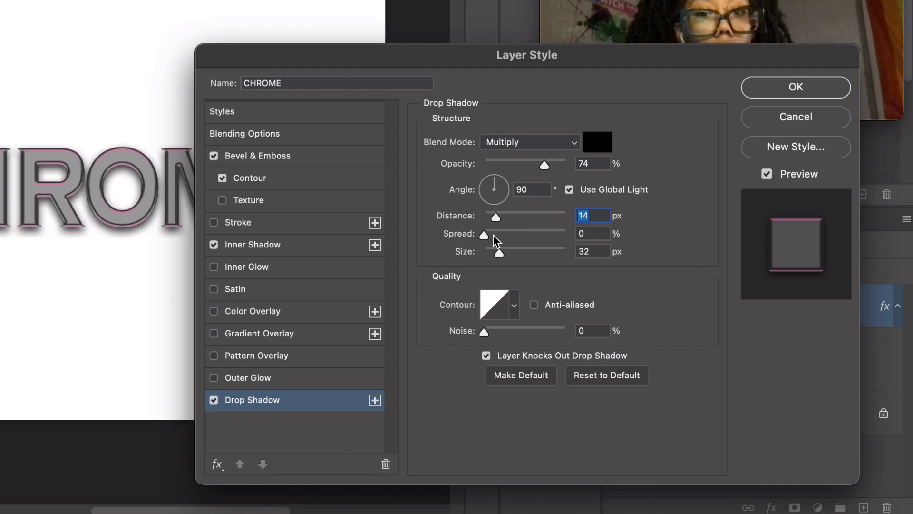
click(493, 235)
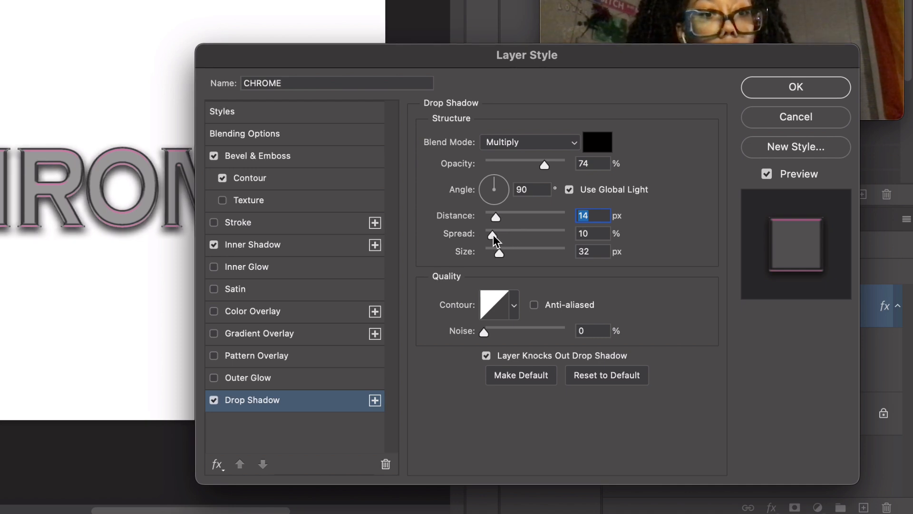
key(Tab)
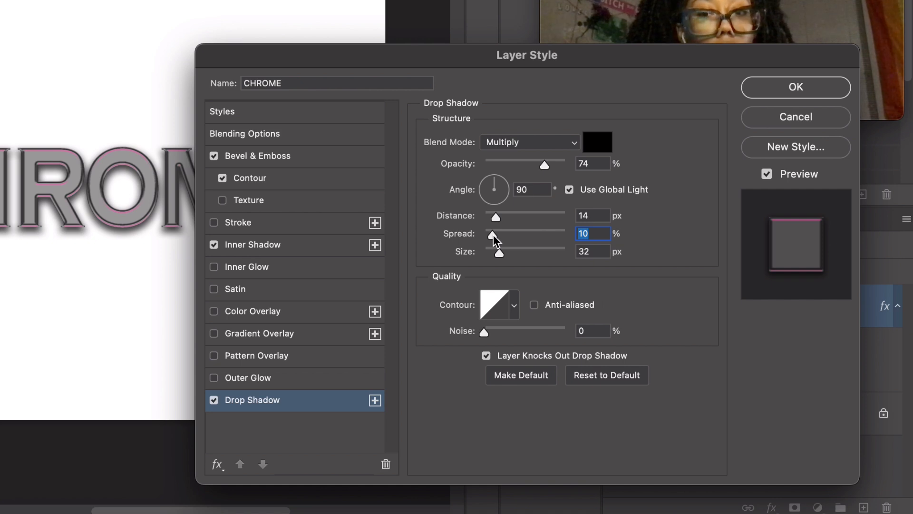
drag(492, 235, 489, 235)
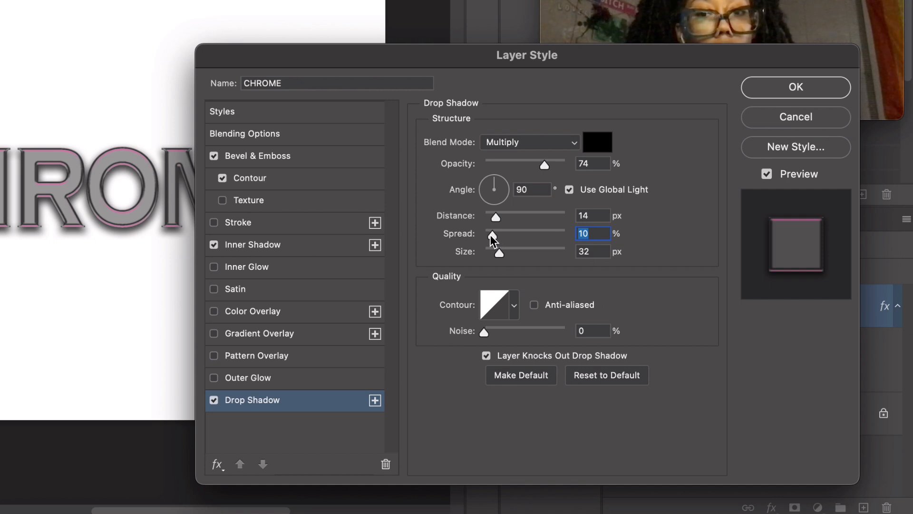
- Try the cone and inverted cone contours for the Drop Shadow, return to the linear contour and apply the layer style
click(517, 315)
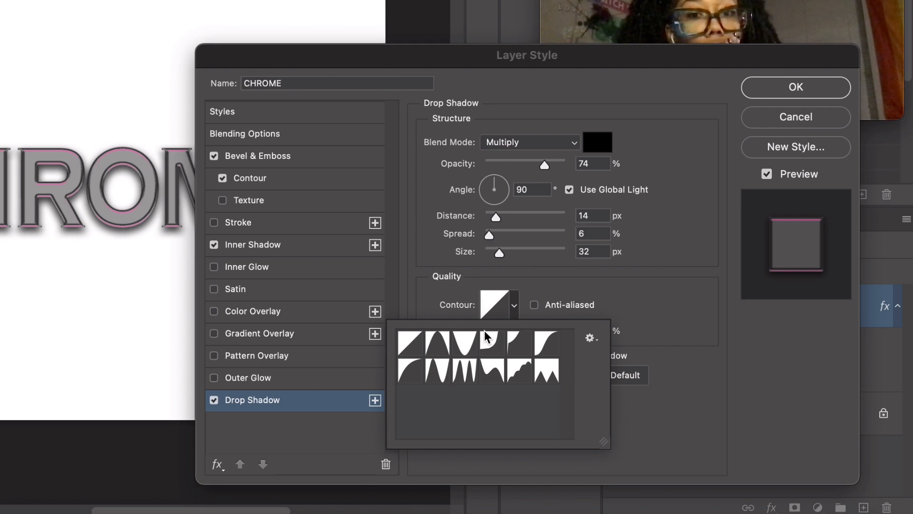
click(439, 347)
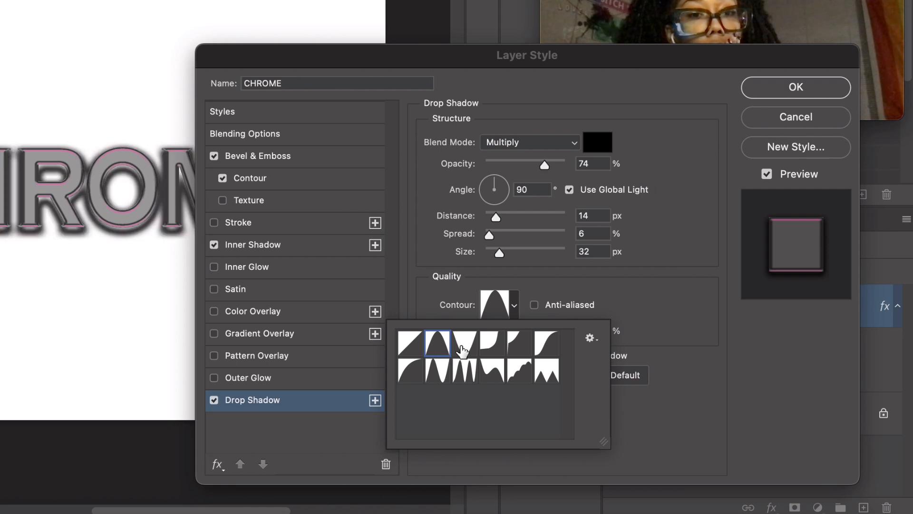
click(462, 349)
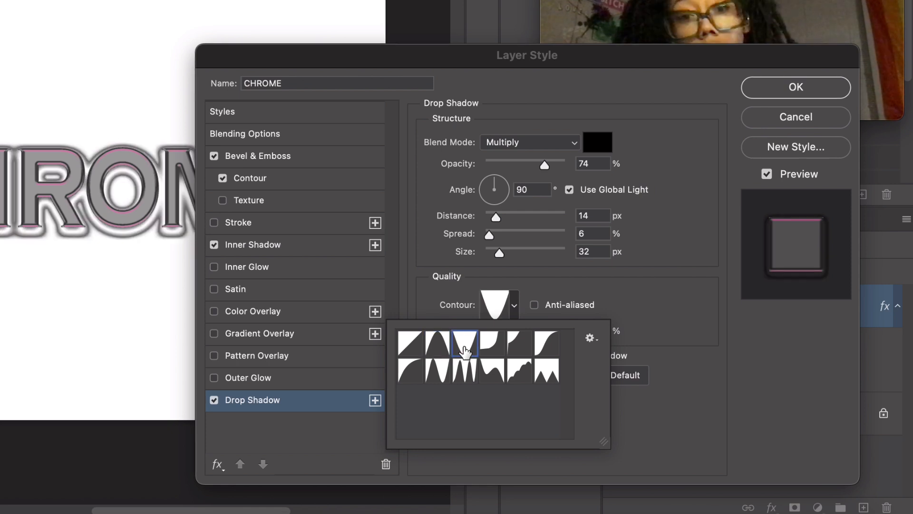
click(414, 353)
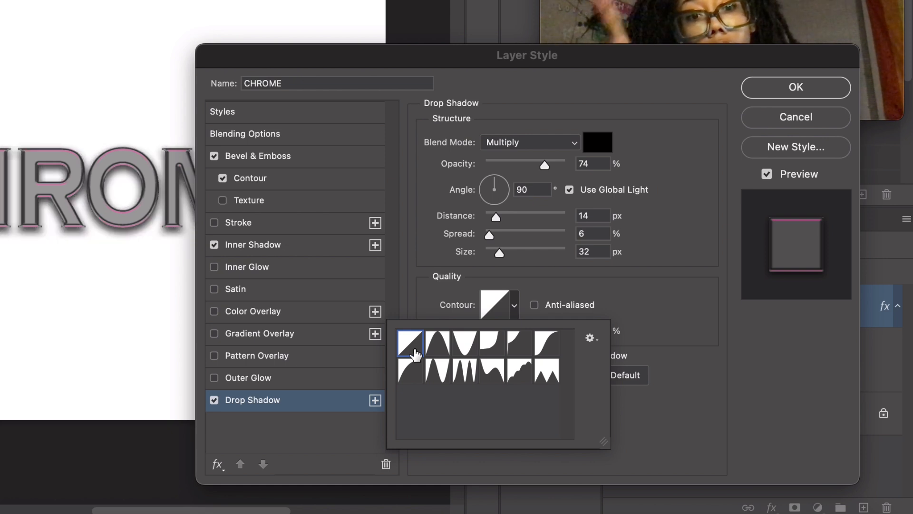
click(810, 97)
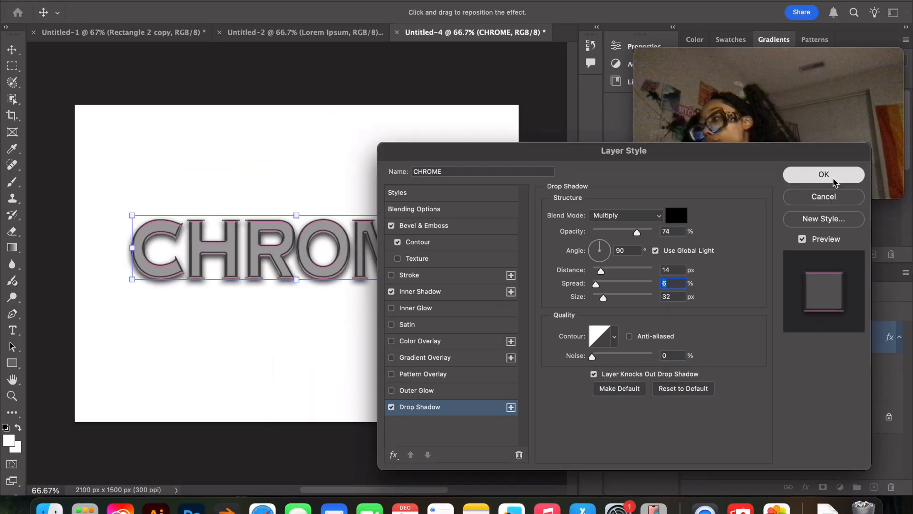
click(811, 98)
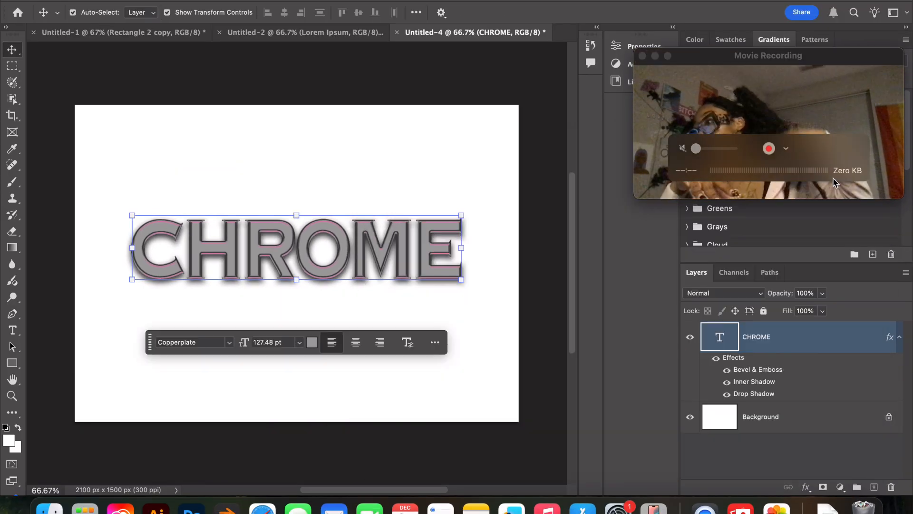
- Duplicate the CHROME text layer, hiding the copy's Drop Shadow effect and the original CHROME layer
right_click(831, 339)
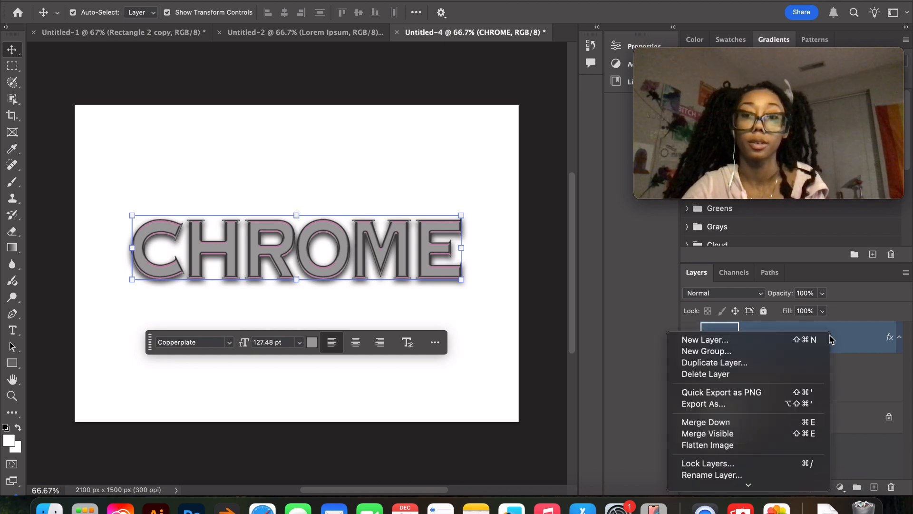
click(790, 362)
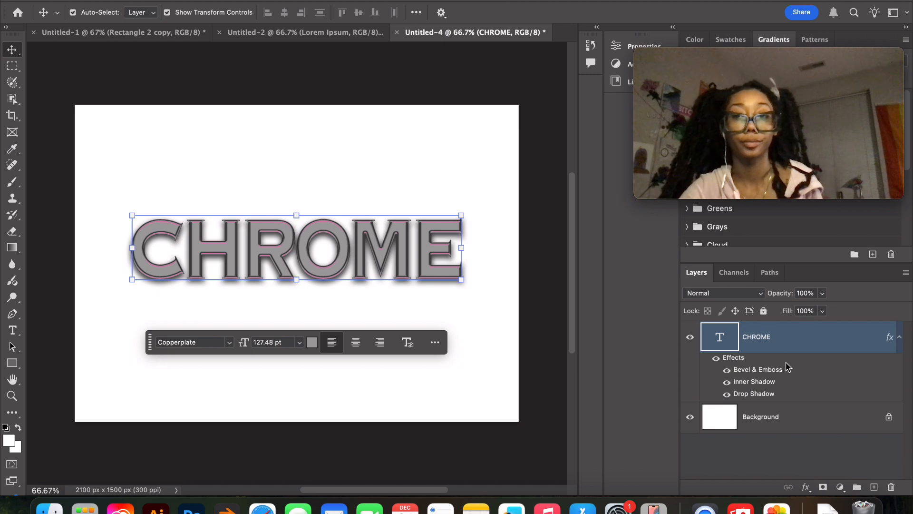
key(Return)
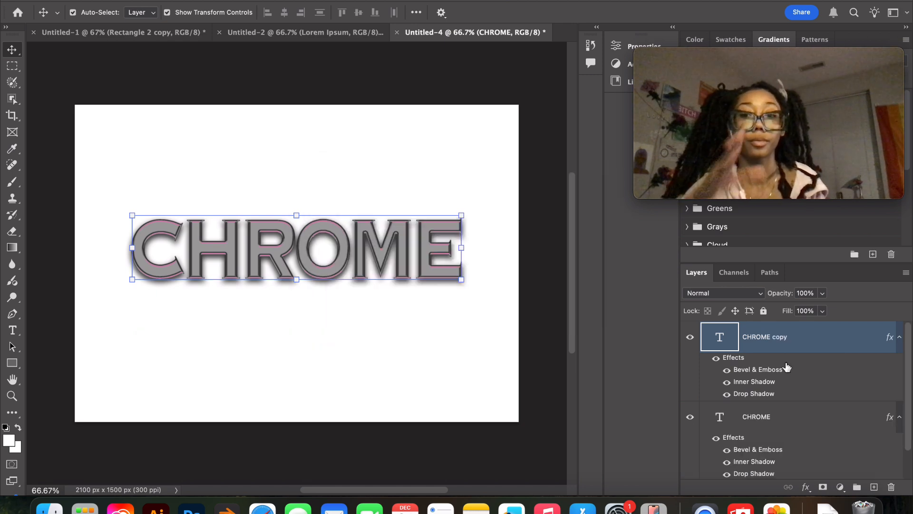
click(727, 394)
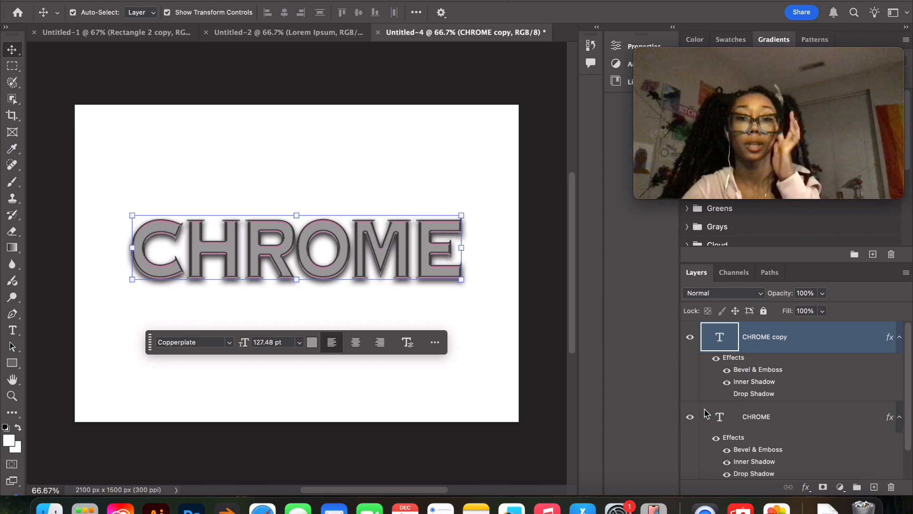
click(690, 417)
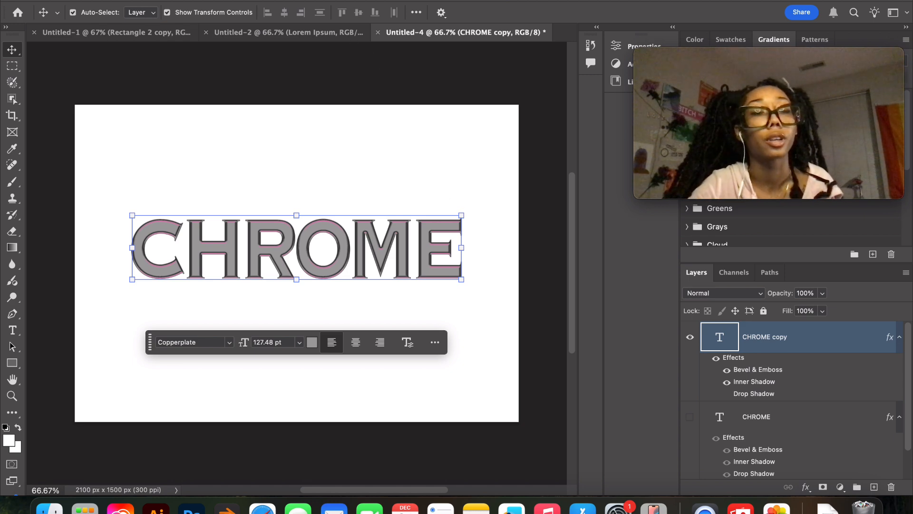
- Rasterize the CHROME copy layer by applying the last used Gaussian Blur to it, and repeat the blur once
click(286, 13)
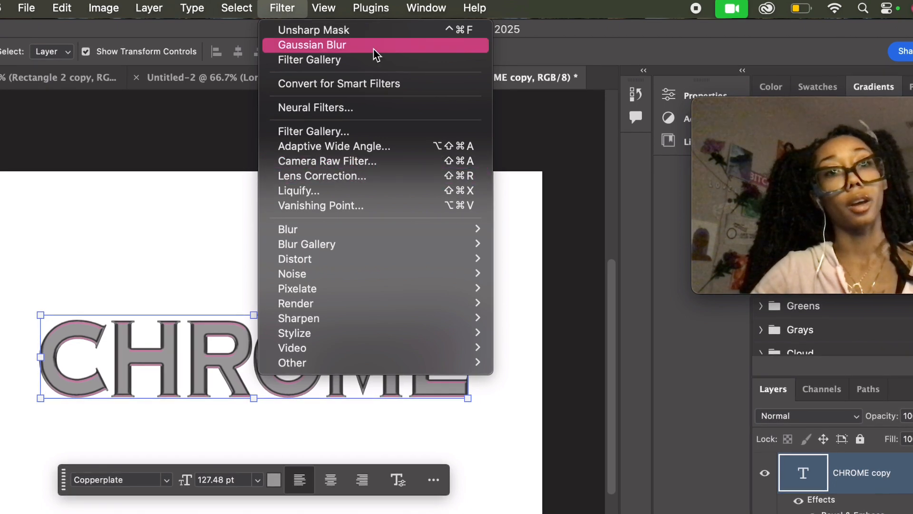
key(Escape)
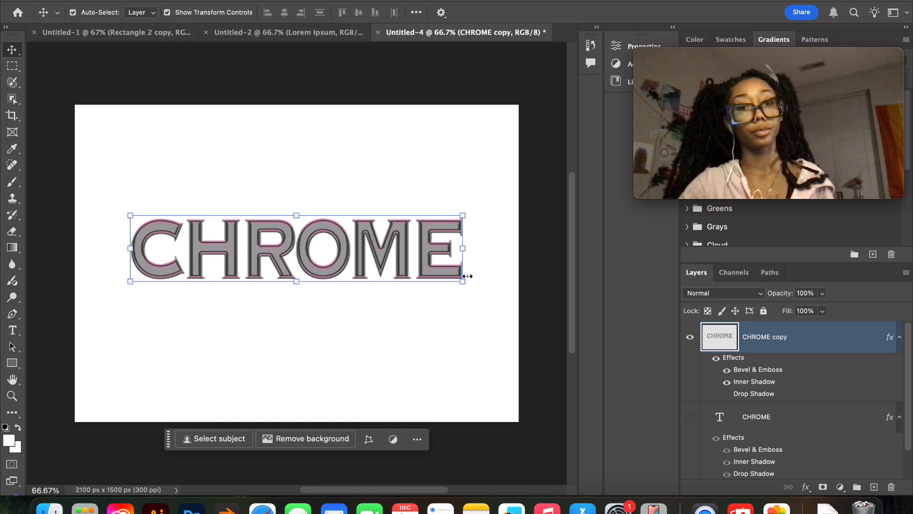
scroll(783, 398, down, 2)
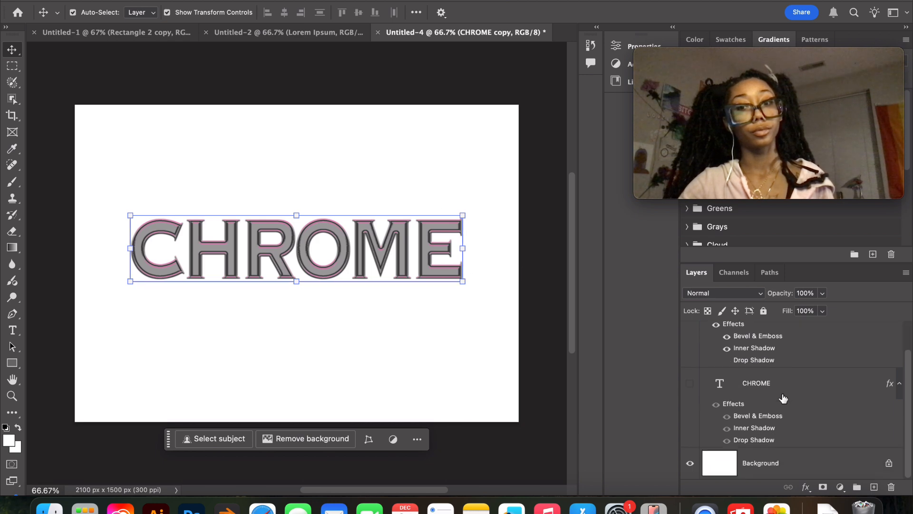
scroll(782, 397, up, 2)
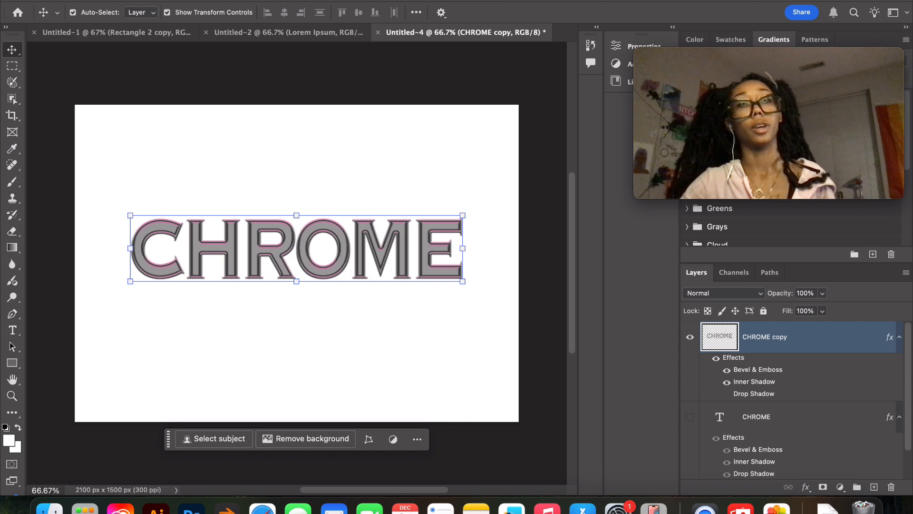
click(328, 1)
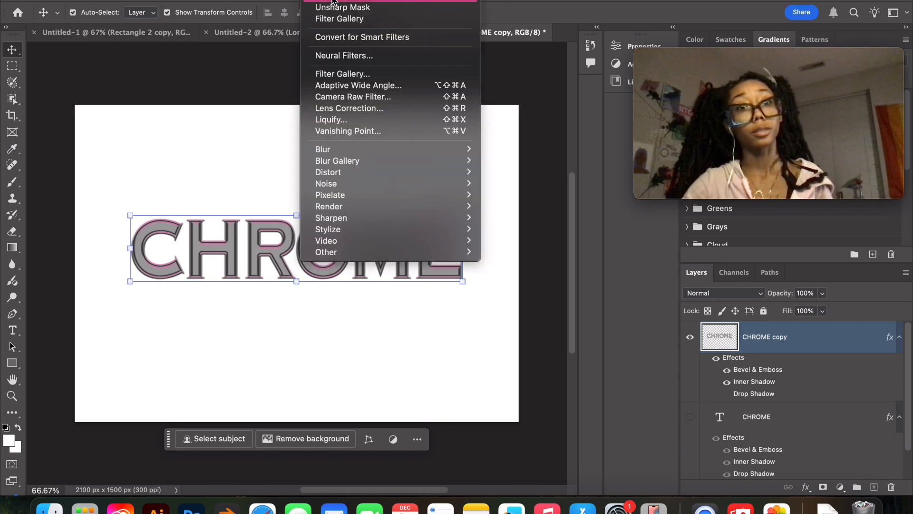
key(Escape)
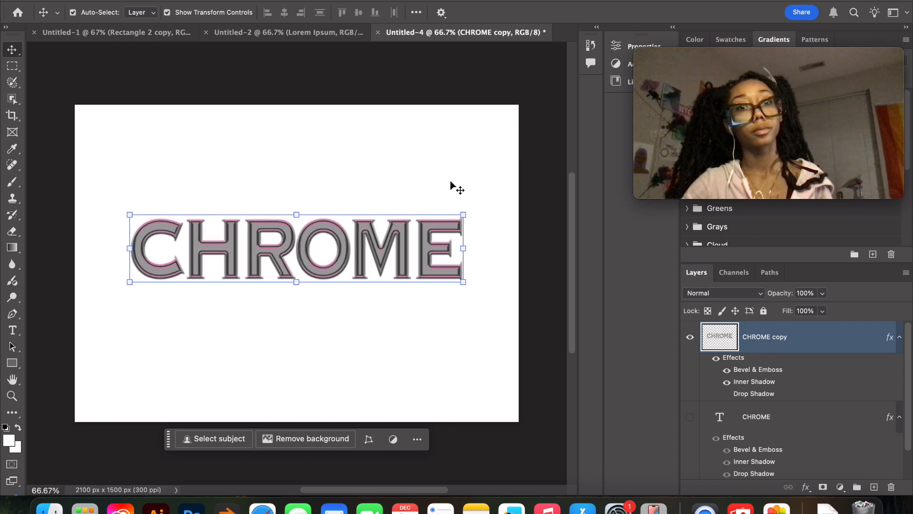
click(485, 290)
click(485, 290)
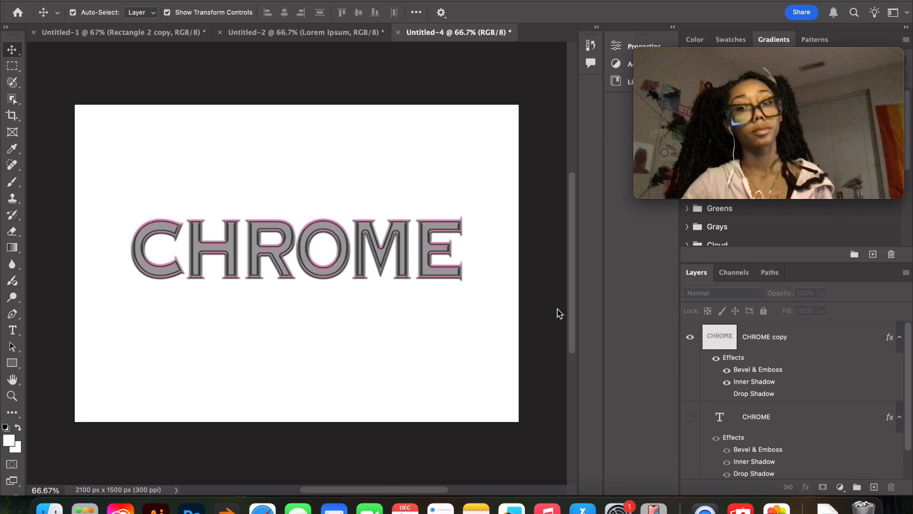
- Apply a Gaussian Blur with a radius of 3 pixels to the CHROME copy layer
click(765, 341)
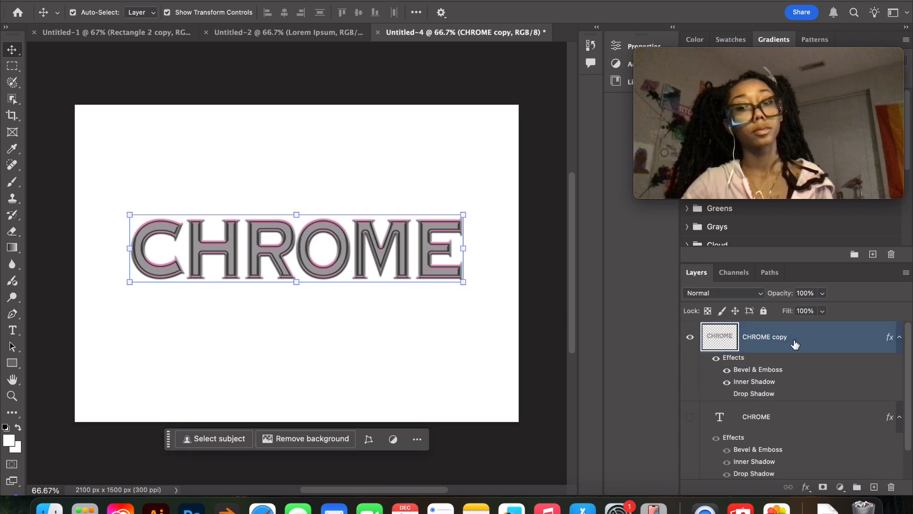
scroll(795, 343, down, 1)
scroll(794, 343, up, 1)
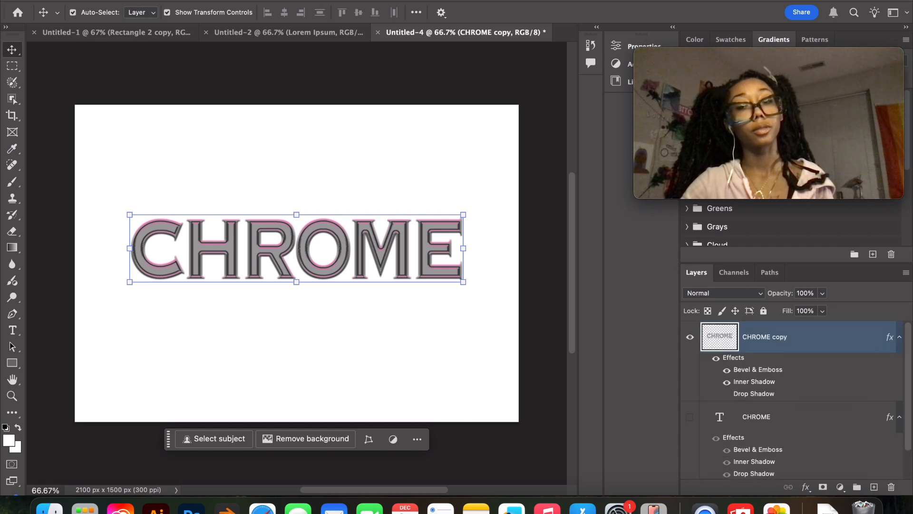
click(331, 1)
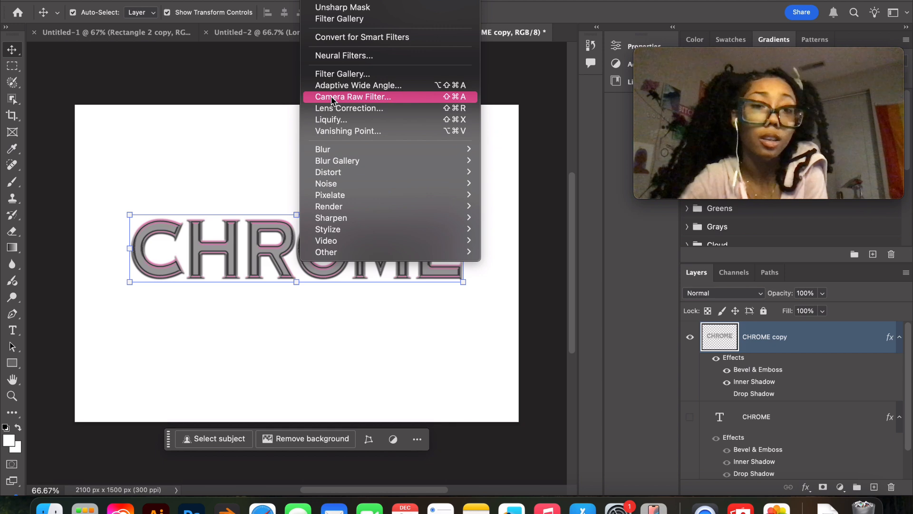
mouse_move(371, 168)
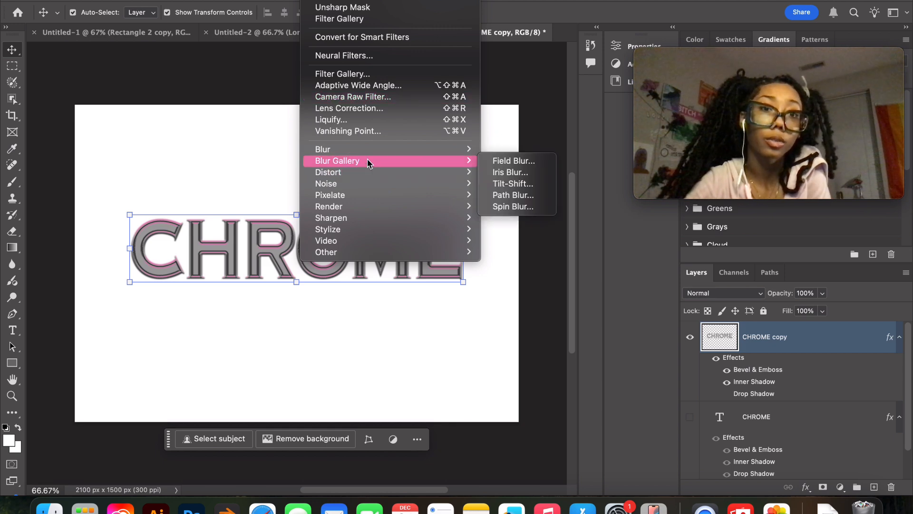
mouse_move(366, 150)
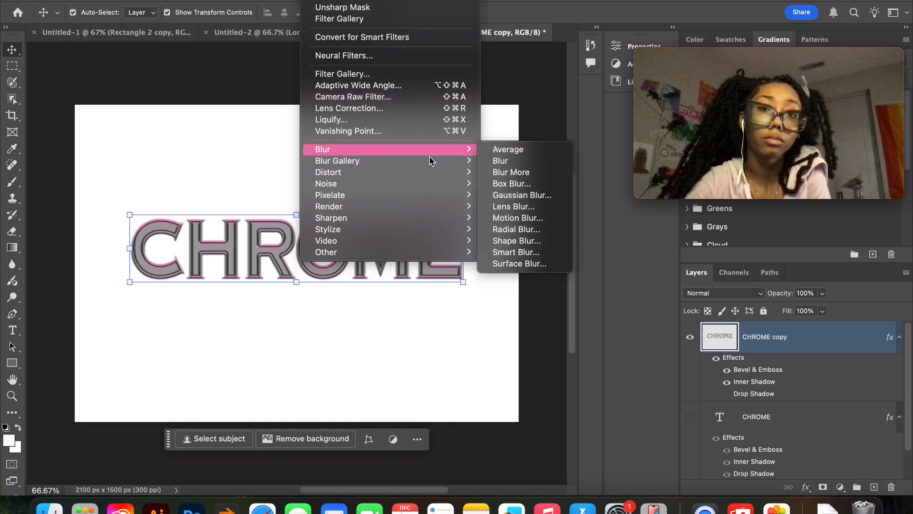
click(546, 196)
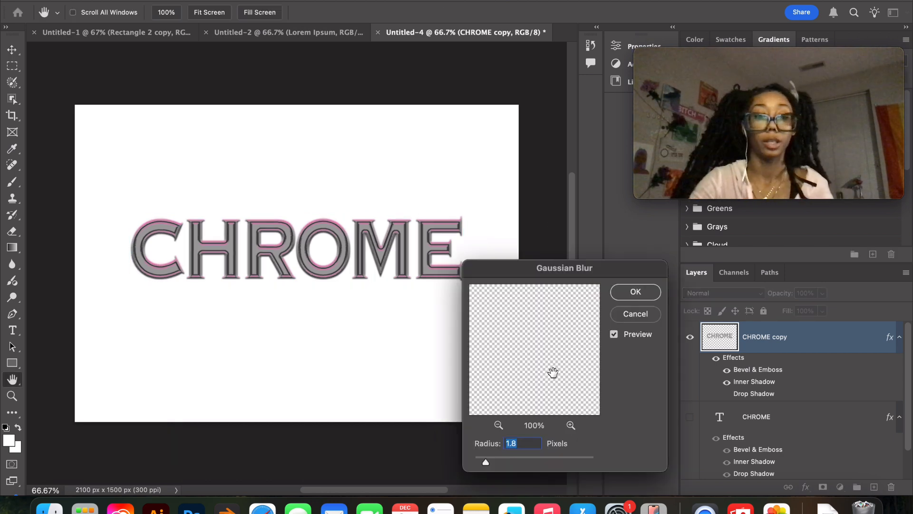
text(3)
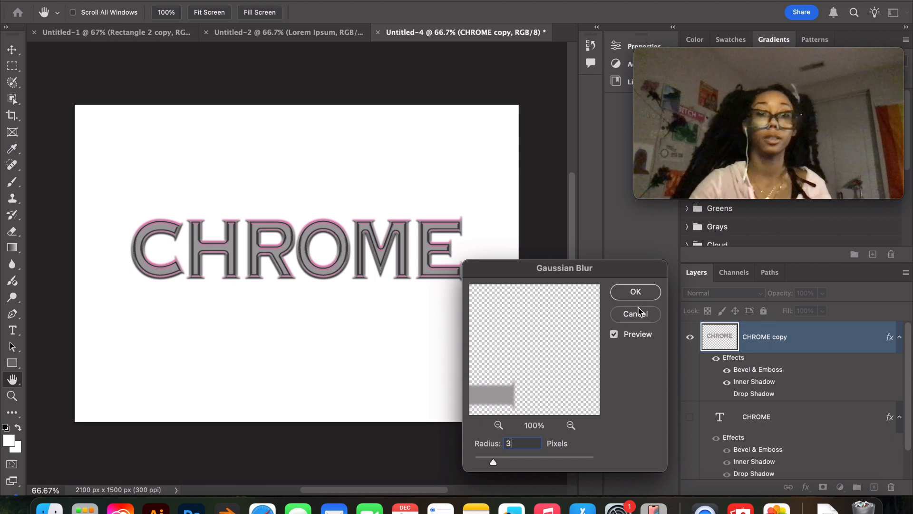
click(636, 294)
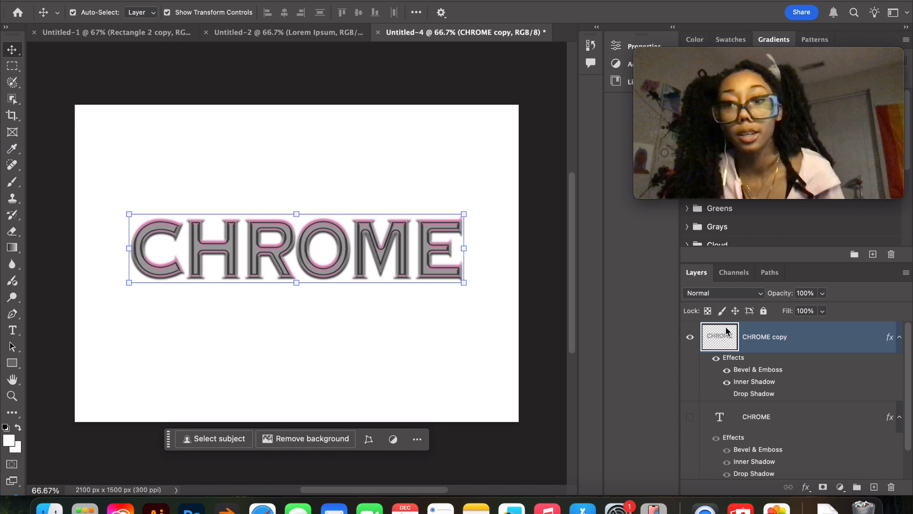
- Set the CHROME copy layer's blend mode to Lighten and make the original CHROME layer visible again
click(749, 295)
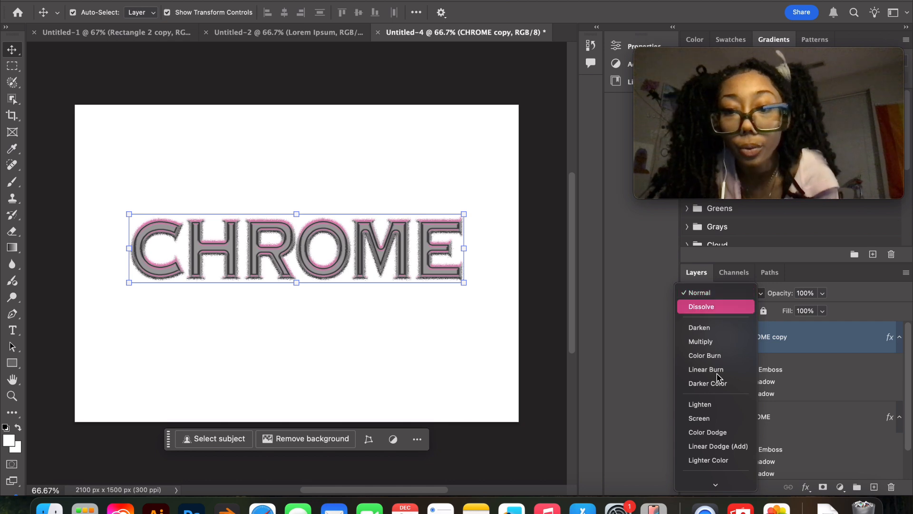
click(721, 408)
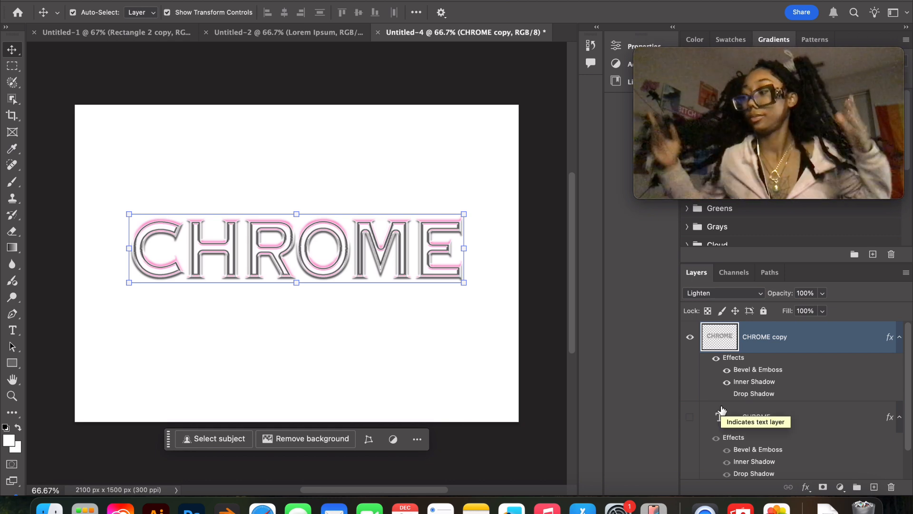
click(689, 418)
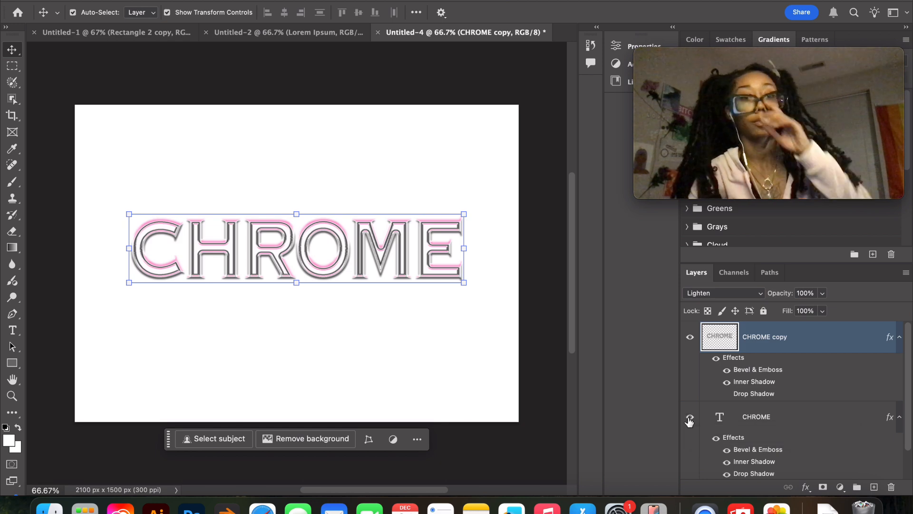
shift+click(689, 420)
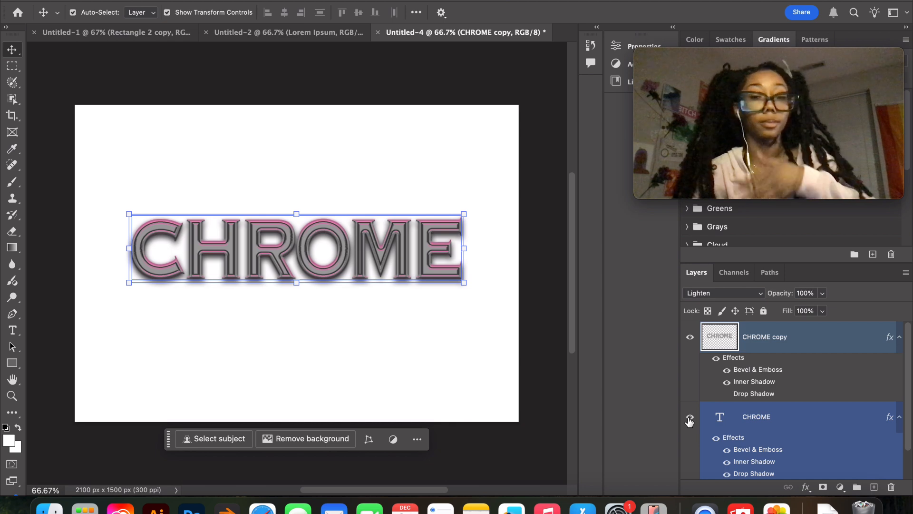
click(770, 378)
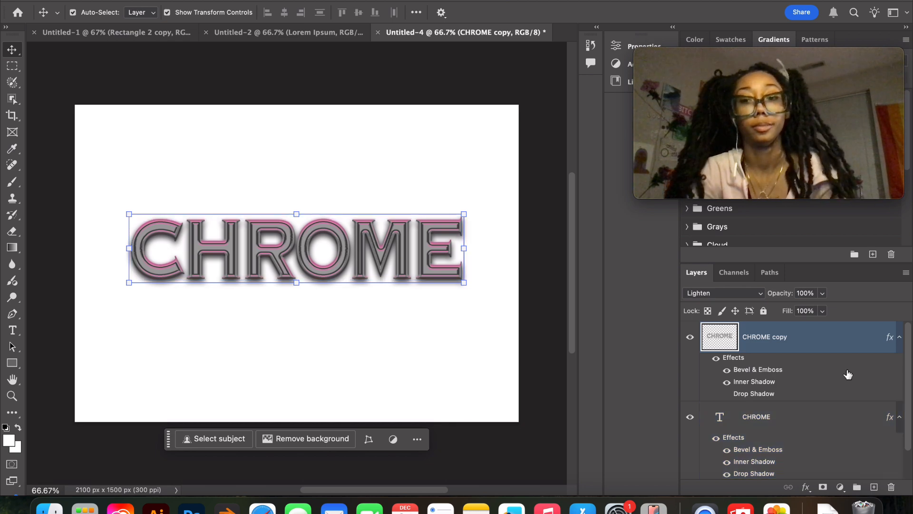
- Delete the Background layer and select the original CHROME text layer
scroll(819, 378, down, 1)
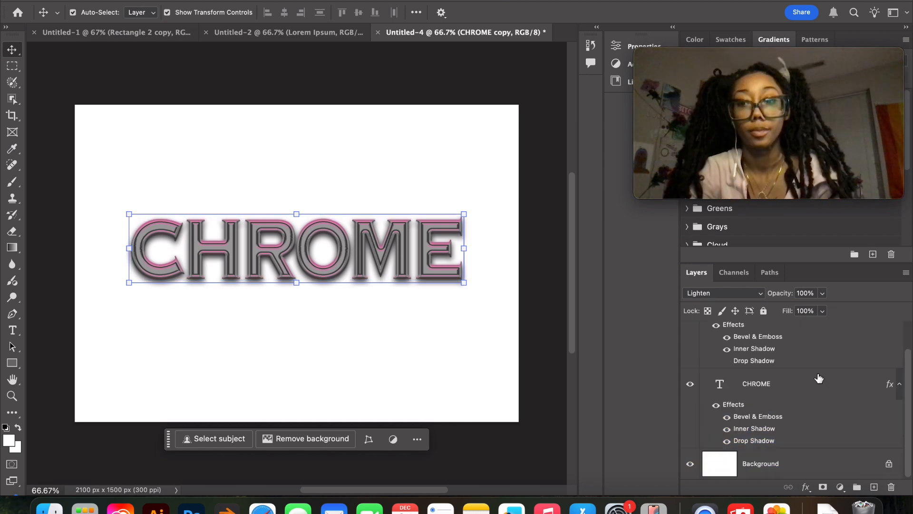
super+click(822, 468)
click(892, 487)
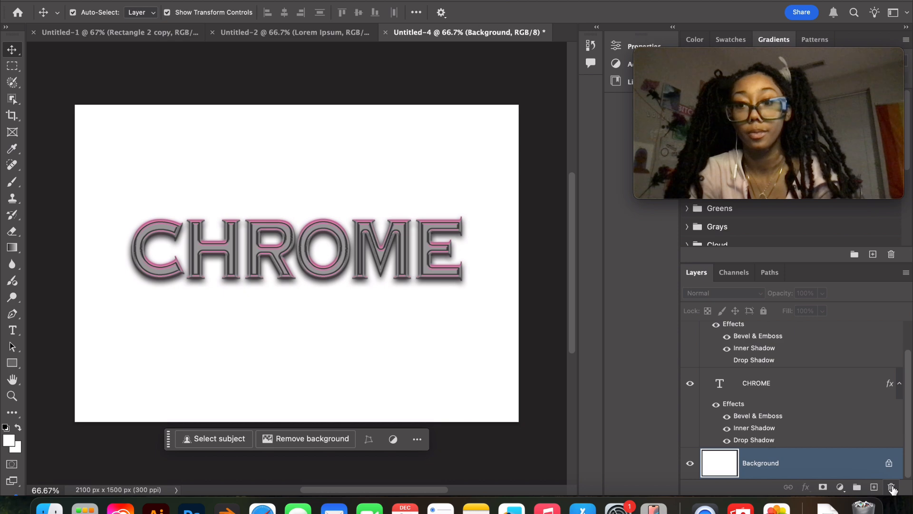
scroll(809, 428, up, 1)
click(803, 413)
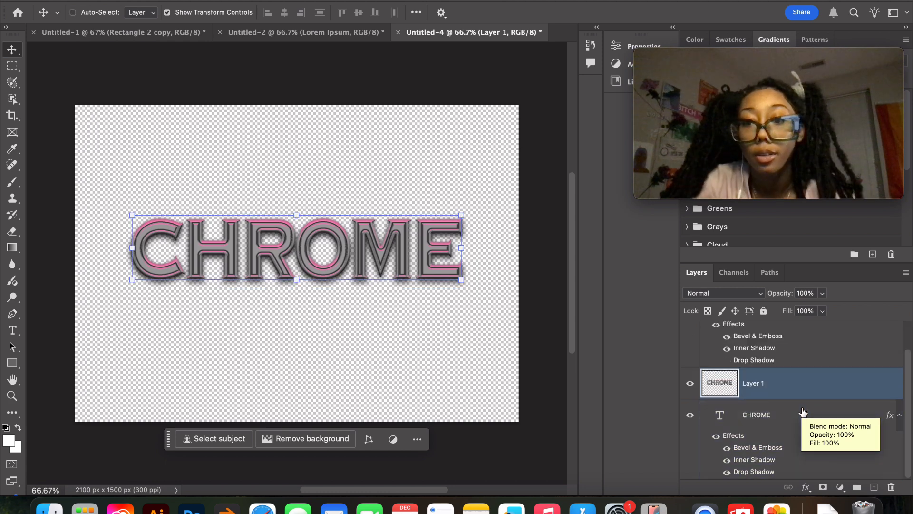
click(803, 411)
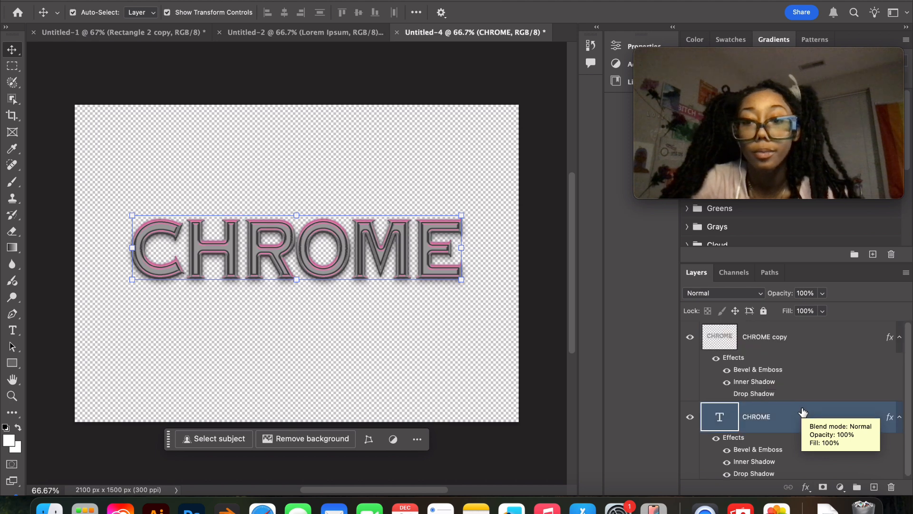
- Add a new layer above the CHROME copy and stamp all visible layers into it as a merged CHROME image
shift+click(810, 336)
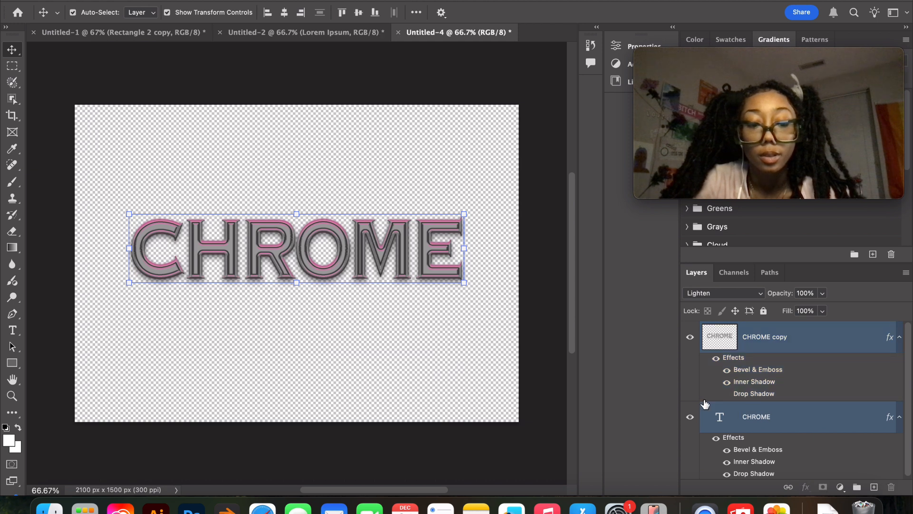
key(super)
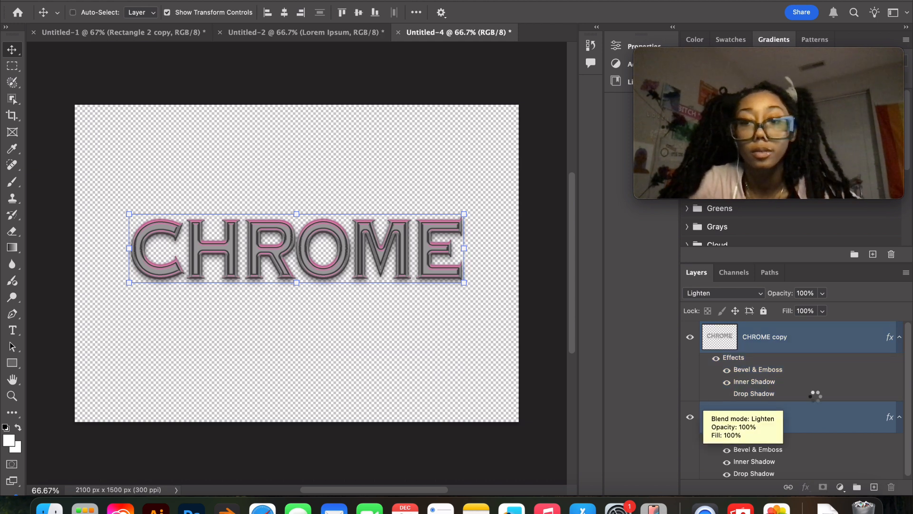
key(super+shift+alt+n)
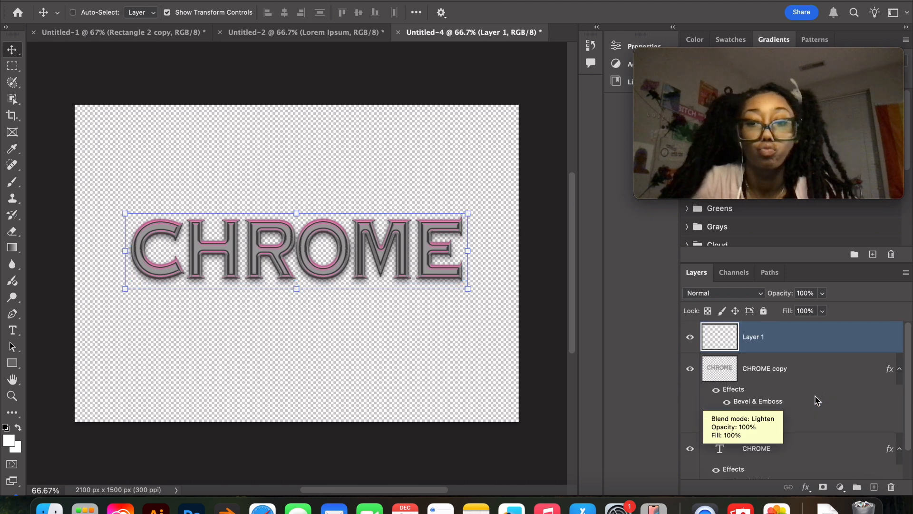
key(super+shift+alt+e)
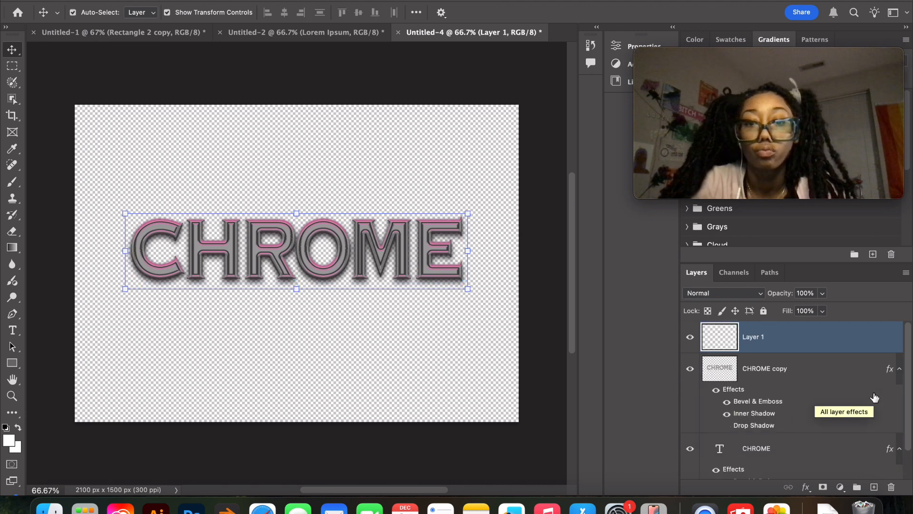
shift+click(874, 397)
key(super+z)
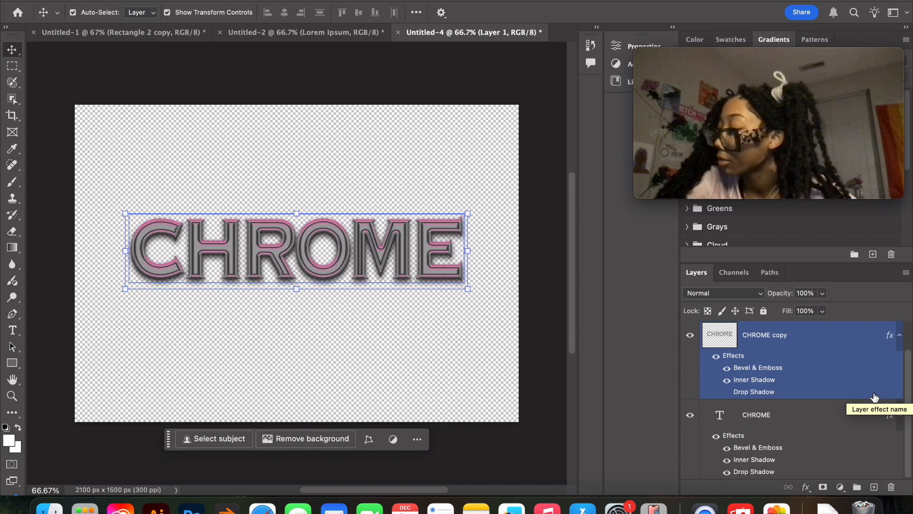
key(super+shift+z)
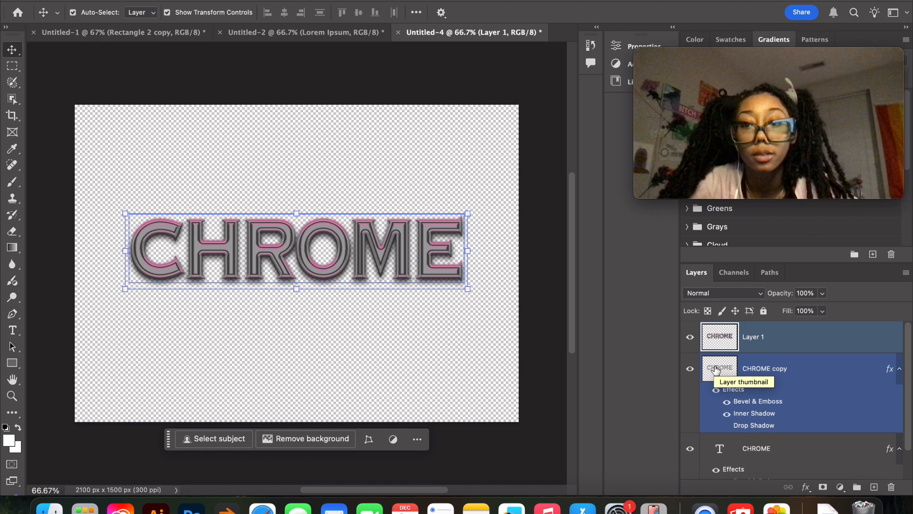
- Hide the CHROME copy and original CHROME layers to check the merged layer alone, and show both again
click(690, 368)
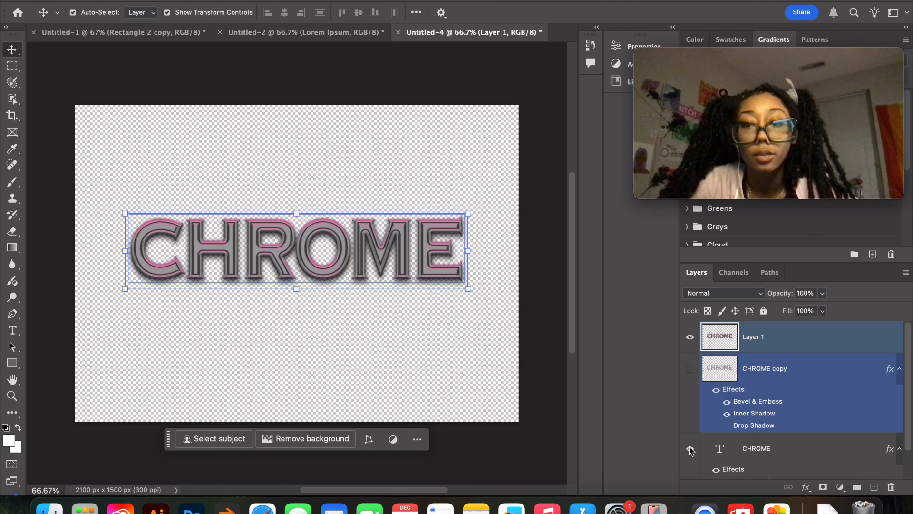
click(690, 450)
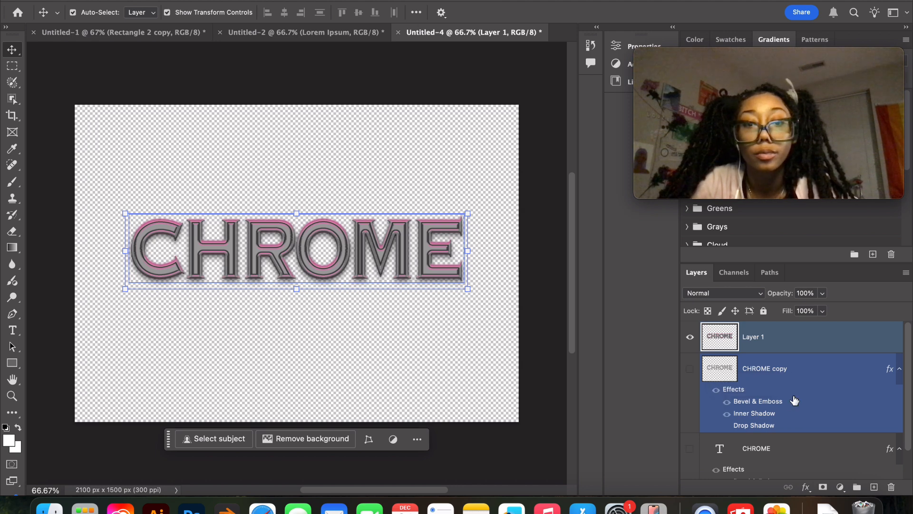
click(690, 449)
click(690, 370)
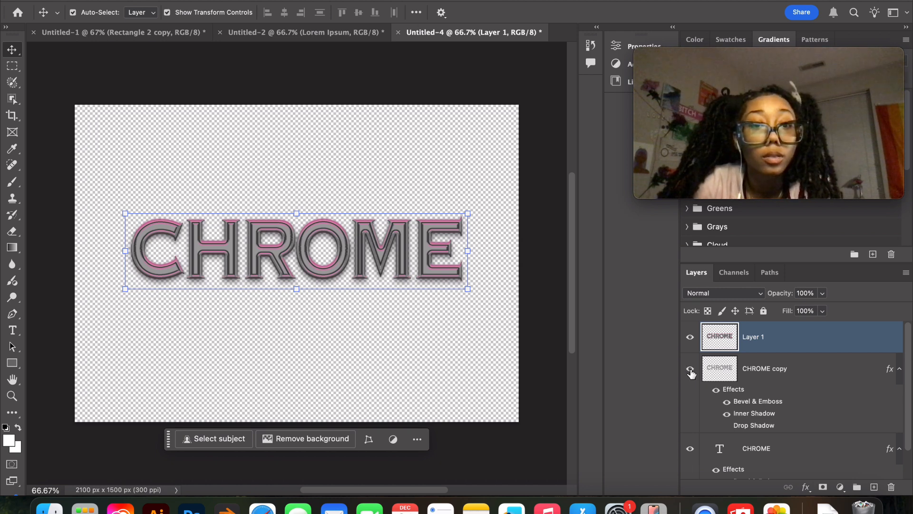
shift+click(690, 369)
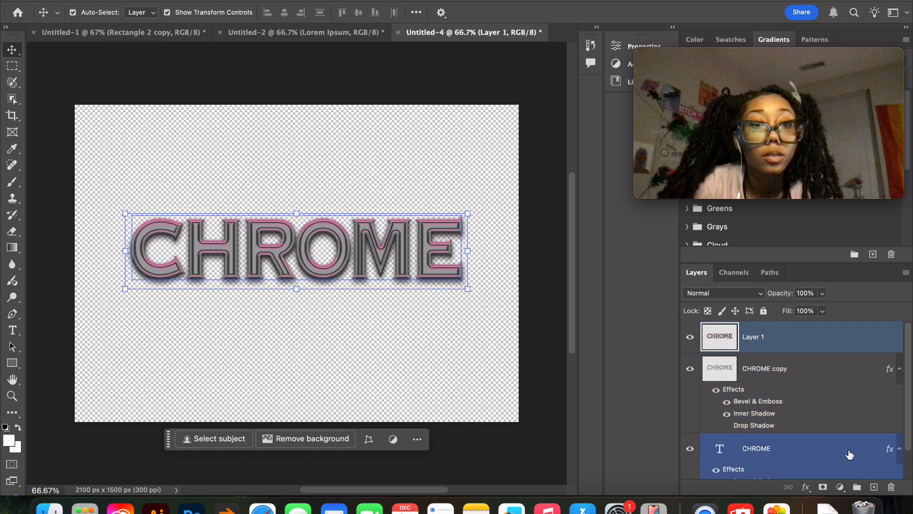
click(844, 338)
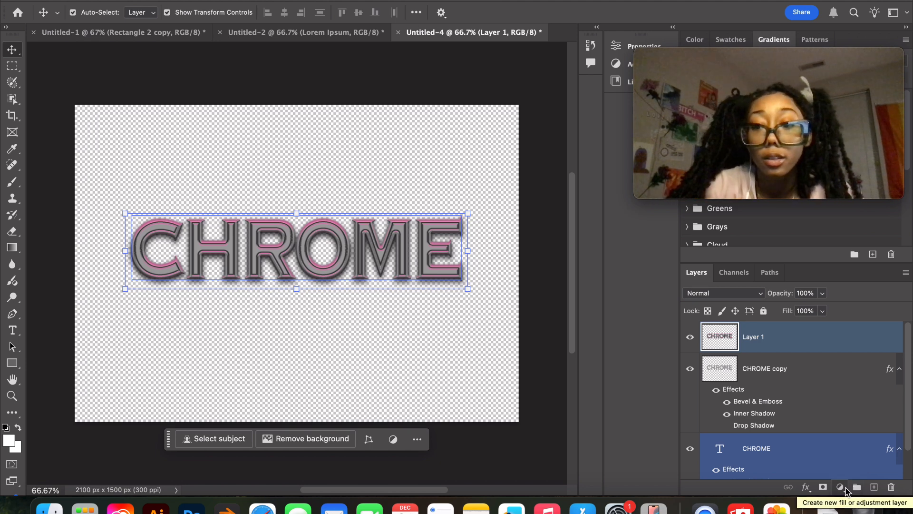
- Add an empty layer above the merged CHROME layer
click(842, 487)
mouse_move(846, 491)
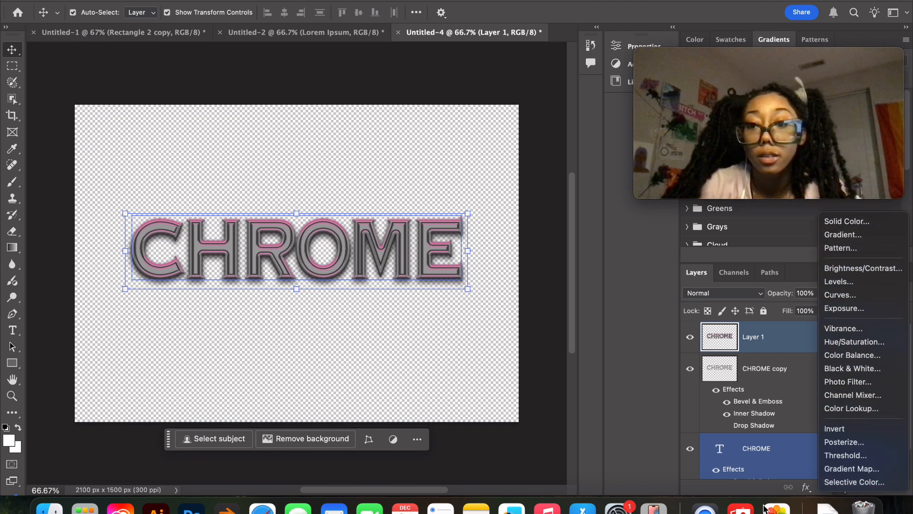
click(753, 493)
click(875, 488)
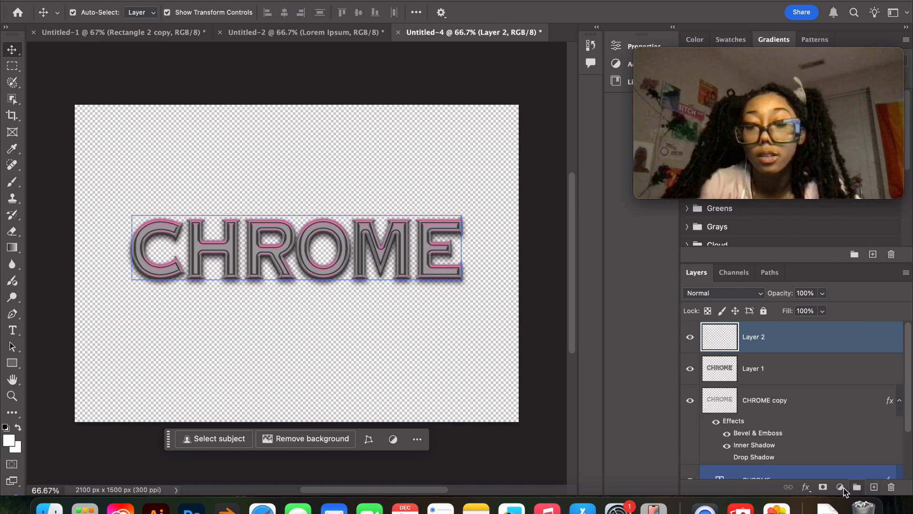
click(840, 487)
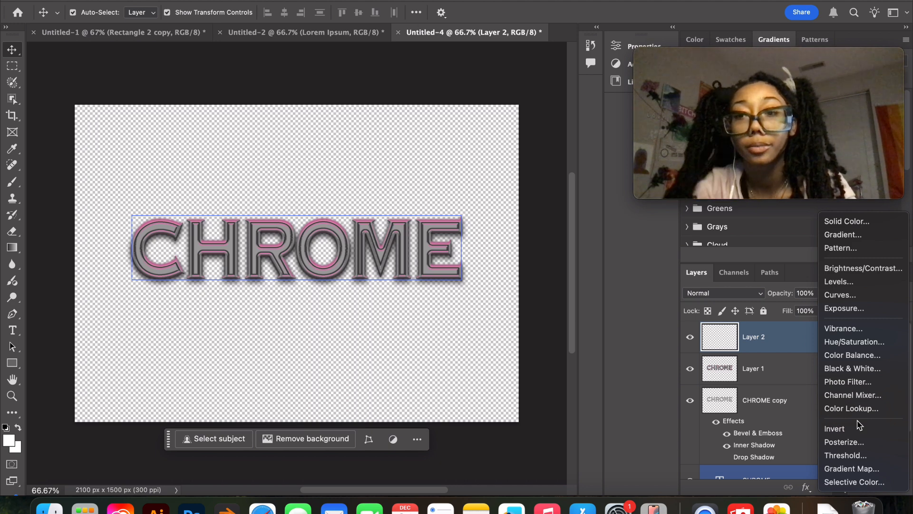
click(653, 359)
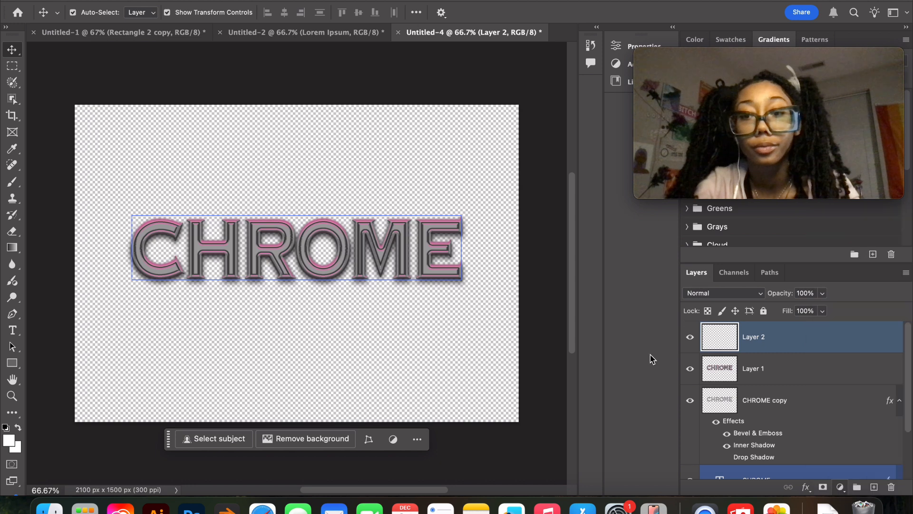
click(695, 39)
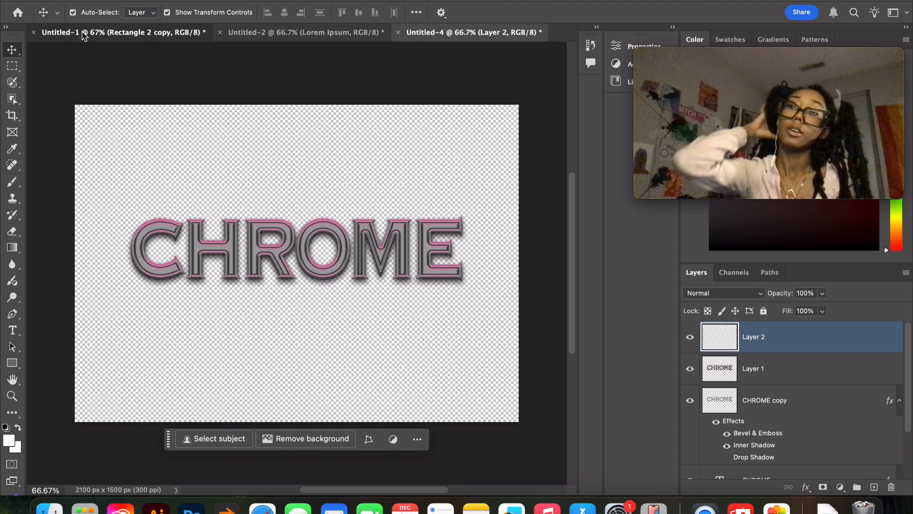
- Examine Group 2 and the Gradient Fill 3, Gradient Map 2 and Gradient Fill 4 layers clipped to it in Untitled-1, and return to Untitled-4
click(84, 36)
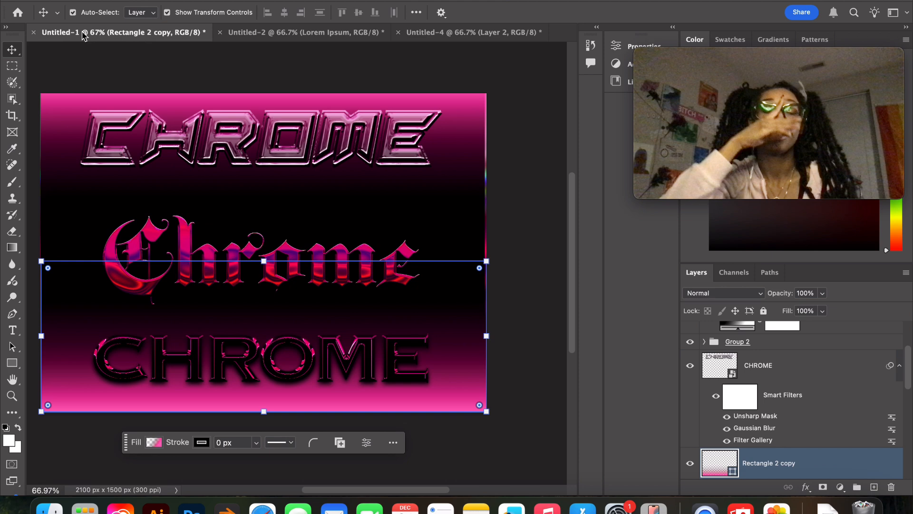
click(373, 164)
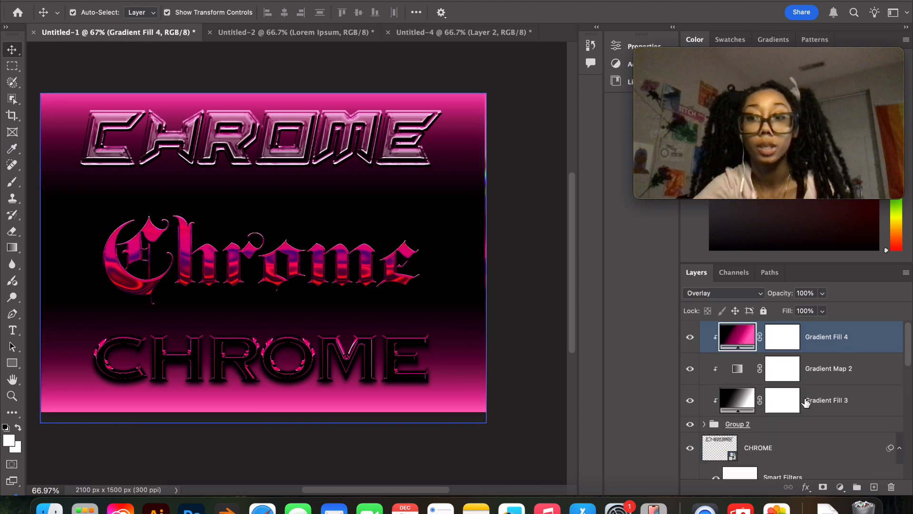
super+click(807, 402)
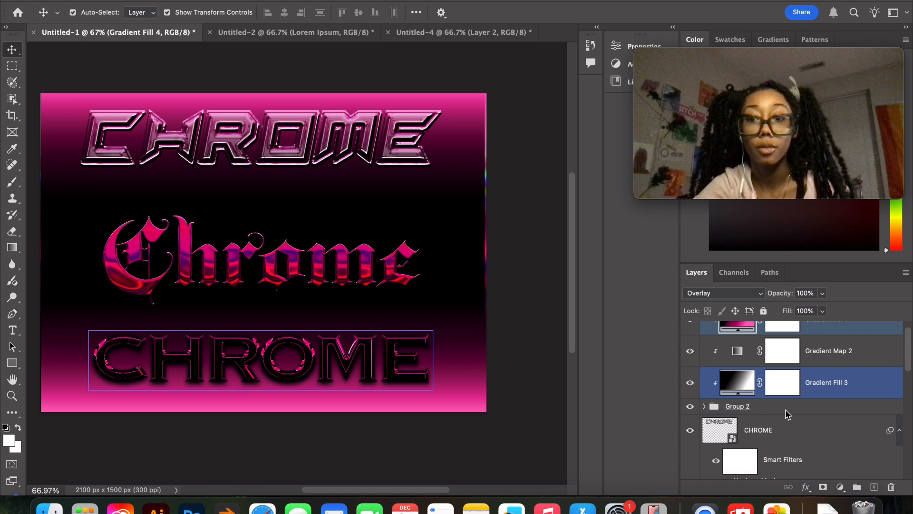
click(786, 408)
click(704, 406)
click(832, 432)
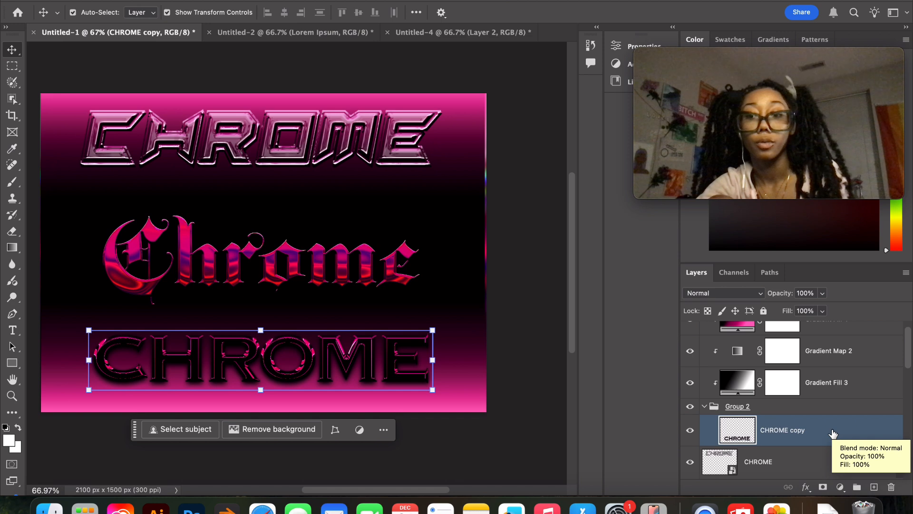
click(858, 383)
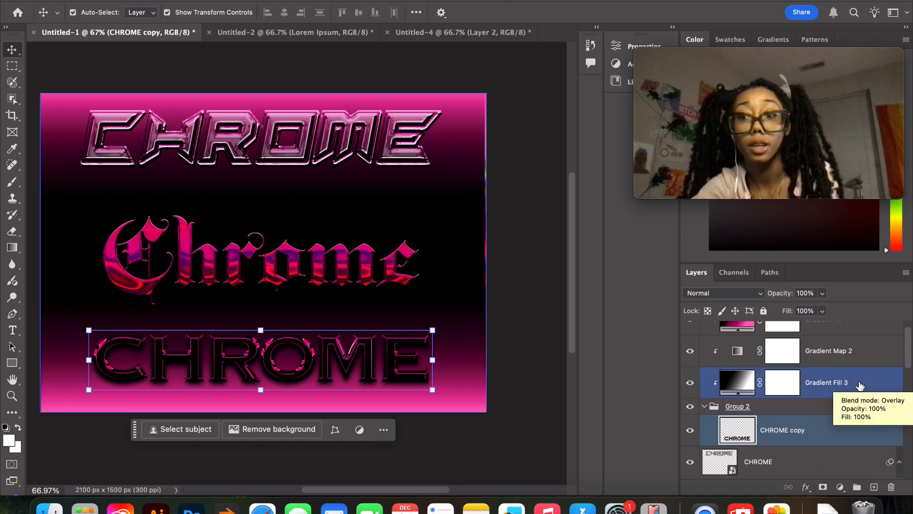
scroll(858, 383, up, 1)
click(859, 368)
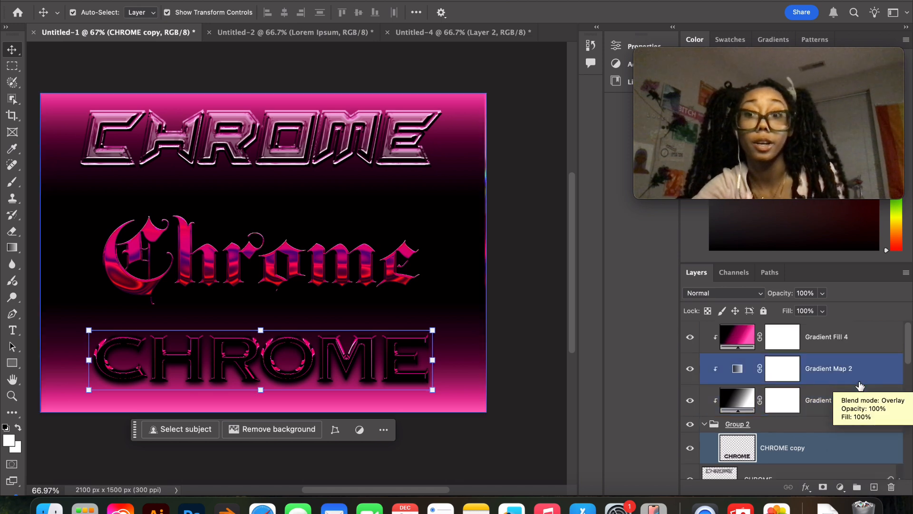
click(859, 338)
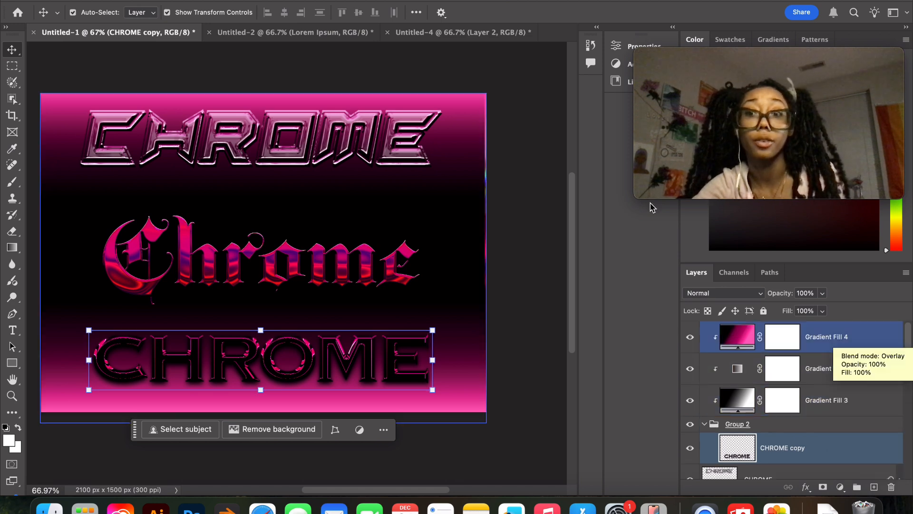
click(409, 34)
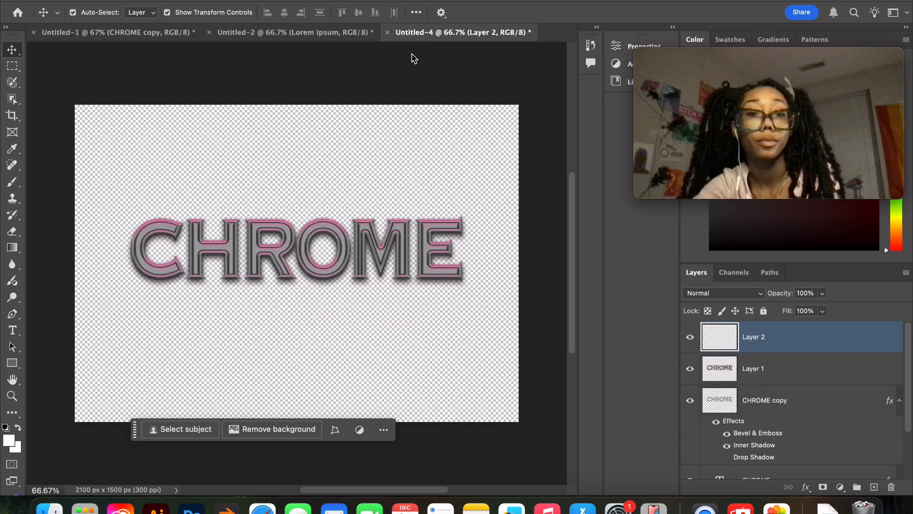
- Hide the CHROME copy and original CHROME text layers beneath the merged layer
key(alt+bracketleft)
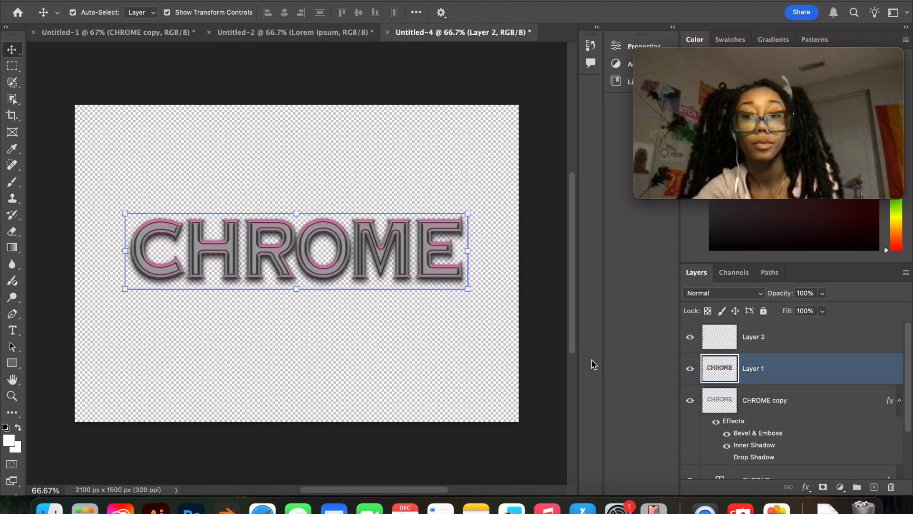
click(820, 405)
scroll(820, 406, down, 3)
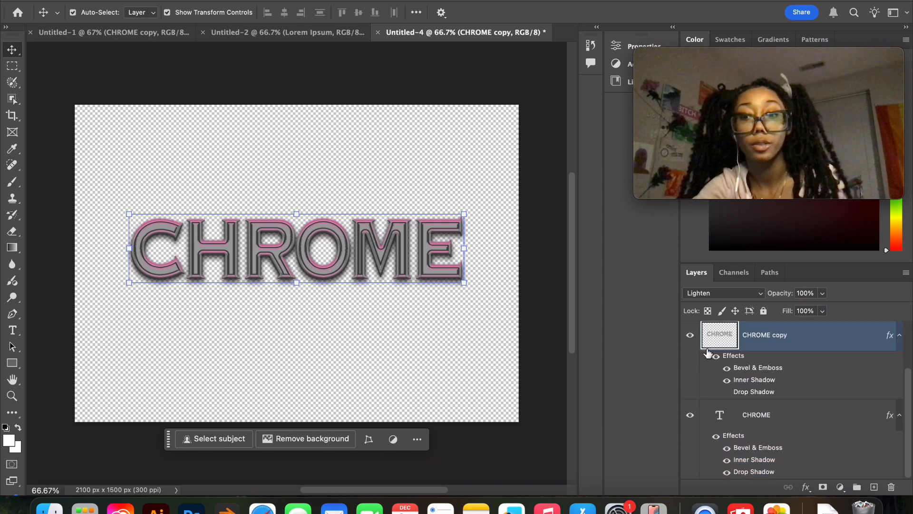
click(689, 335)
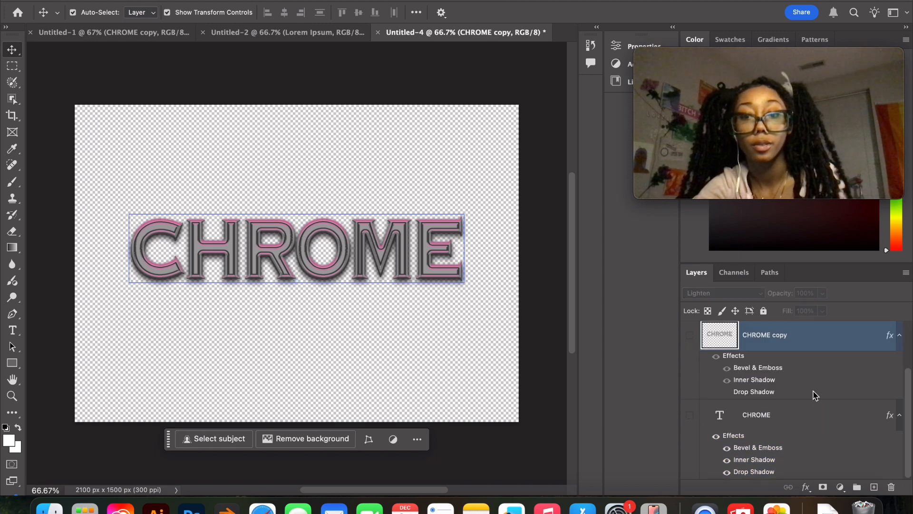
- Delete the empty Layer 2 above the merged CHROME layer
scroll(814, 394, up, 3)
click(826, 348)
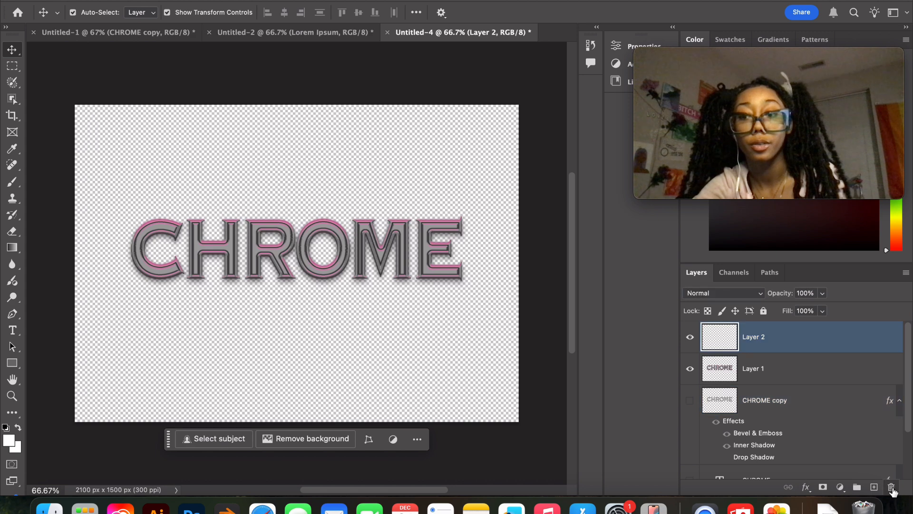
click(892, 487)
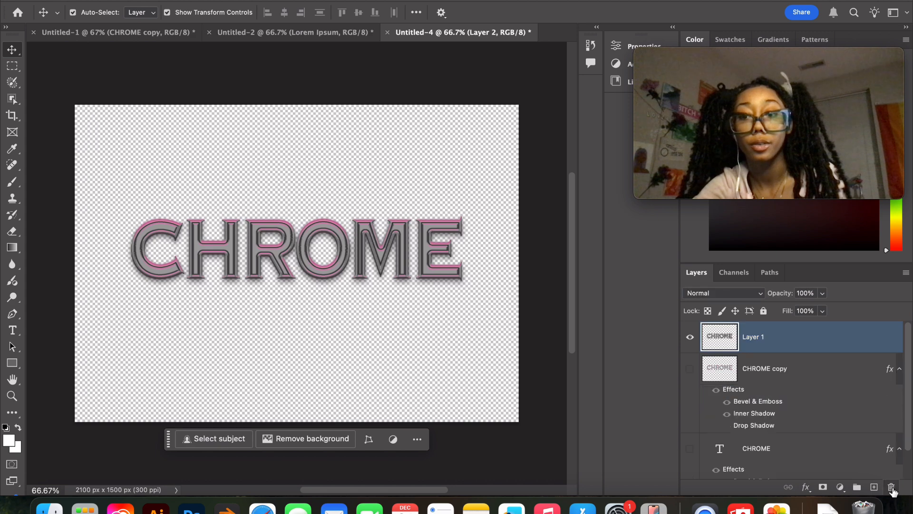
click(840, 487)
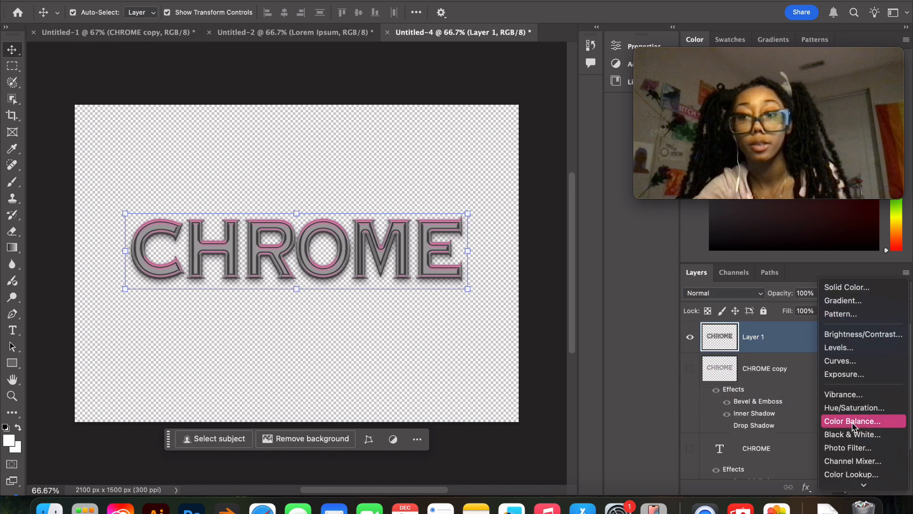
scroll(859, 410, down, 1)
scroll(859, 410, down, 3)
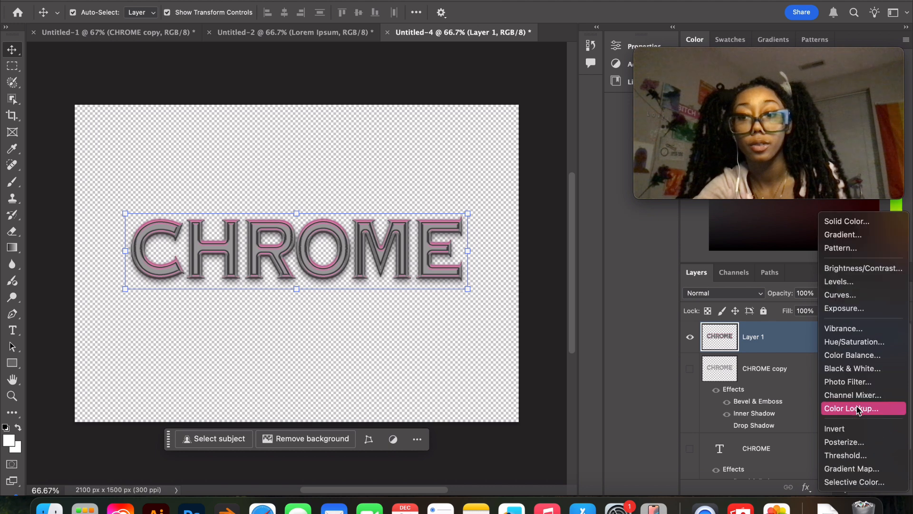
click(859, 410)
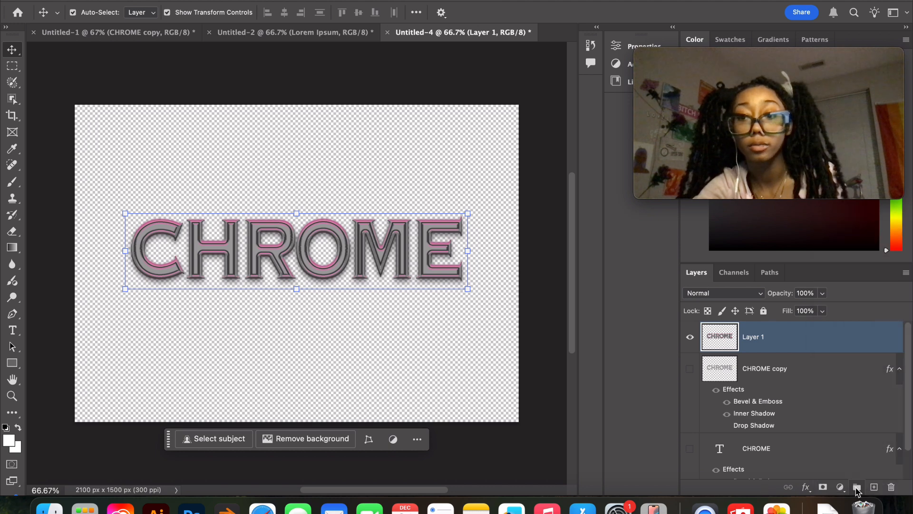
- Add a gradient fill layer above the merged CHROME layer using the custom pink-black-pink preset, linear at 90°
click(873, 487)
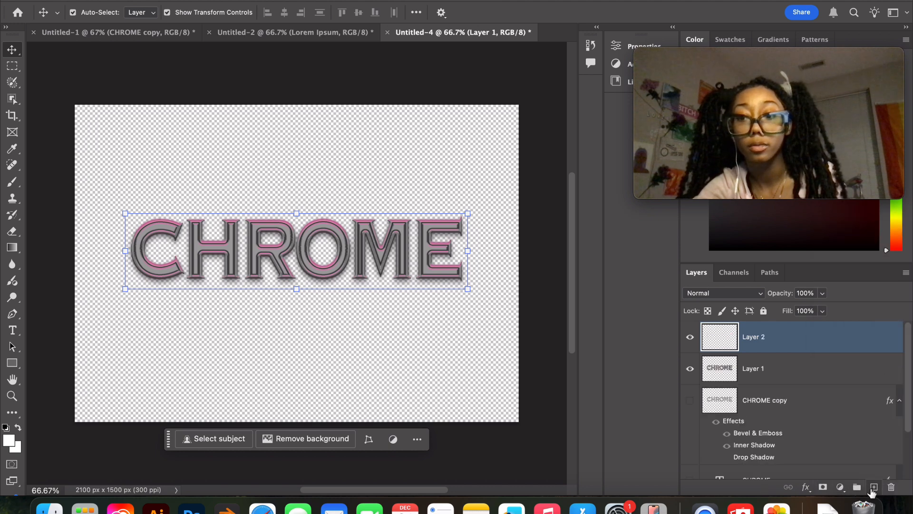
click(840, 487)
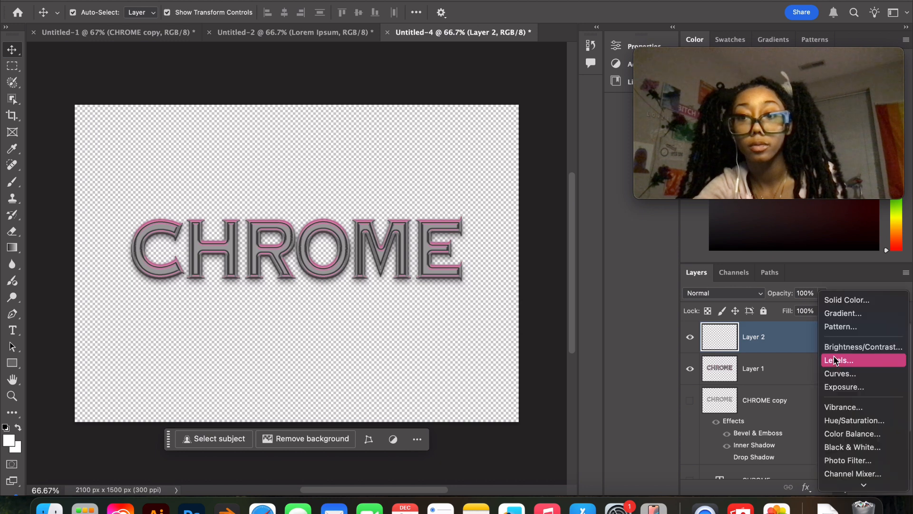
key(Escape)
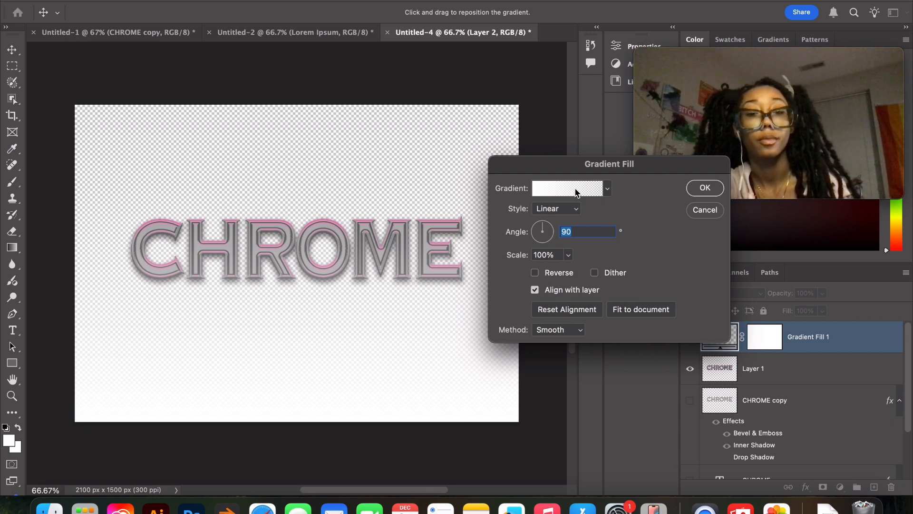
click(600, 188)
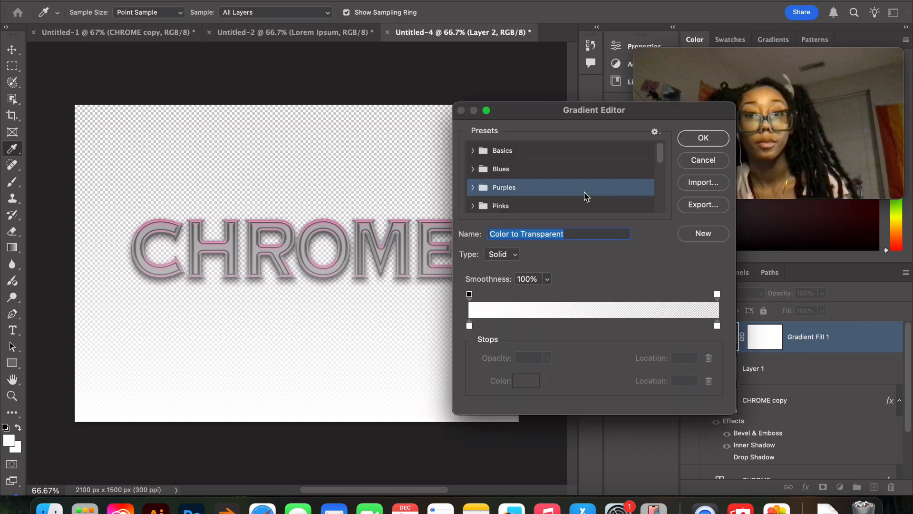
scroll(586, 196, down, 10)
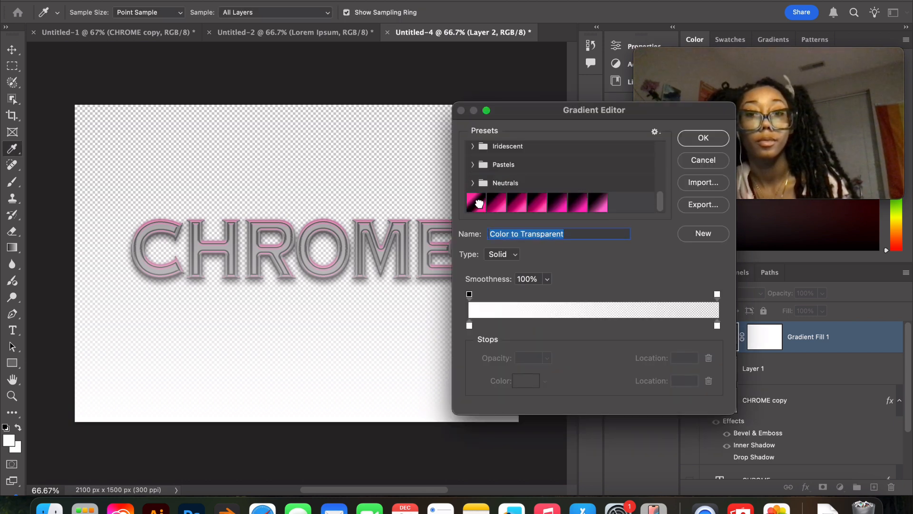
click(479, 204)
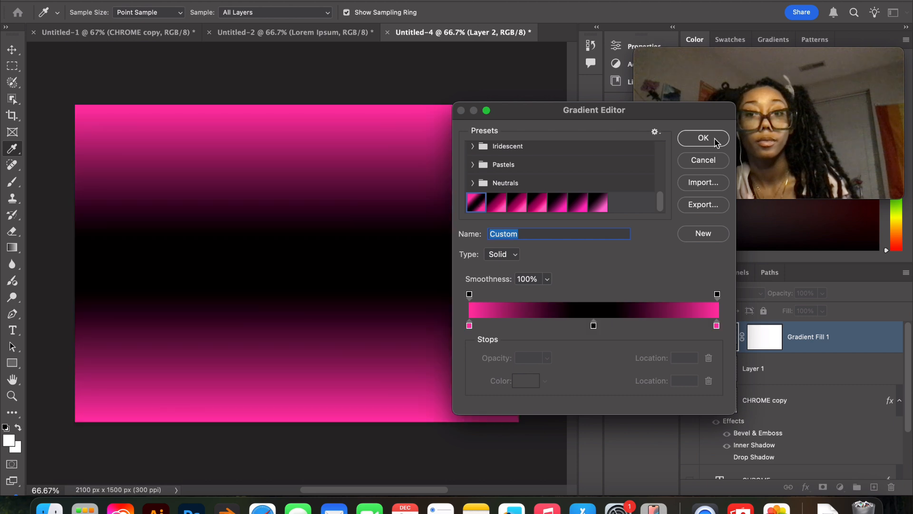
click(703, 137)
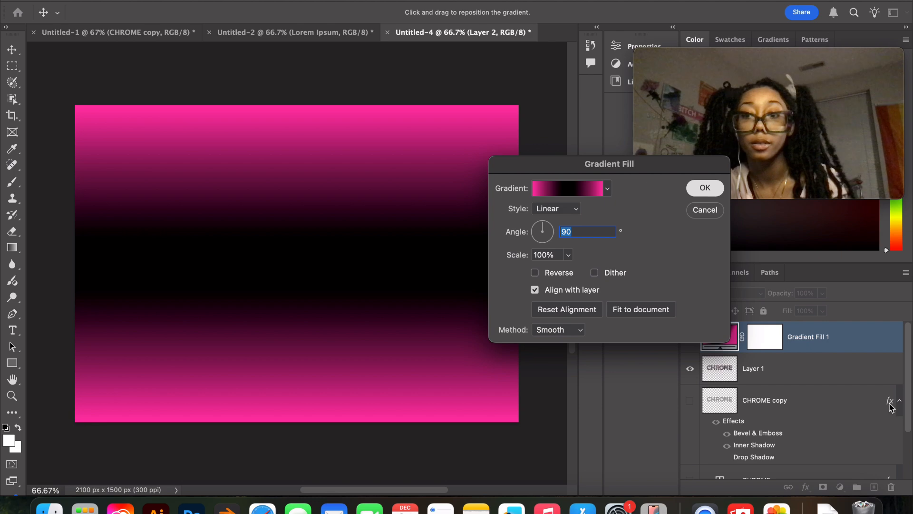
key(Return)
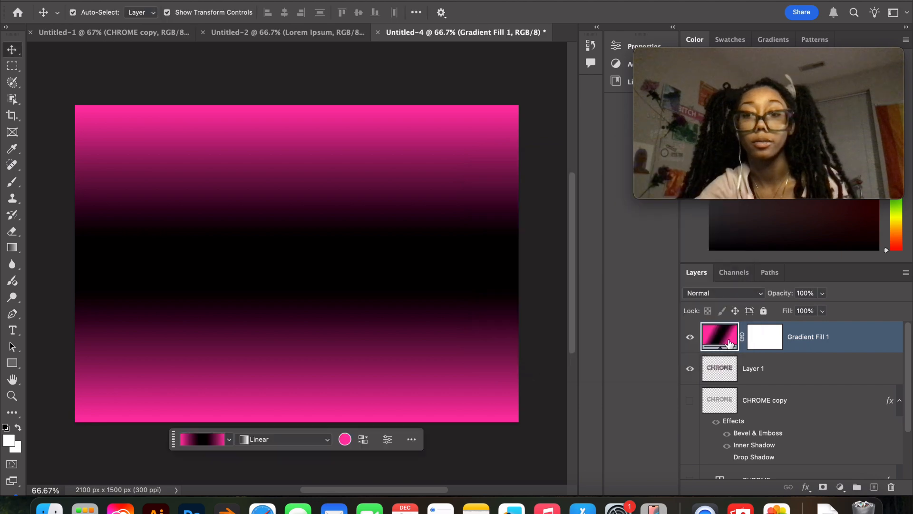
- Change the gradient fill to the black-to-white preset from Basics and add a gradient map layer above it
click(229, 439)
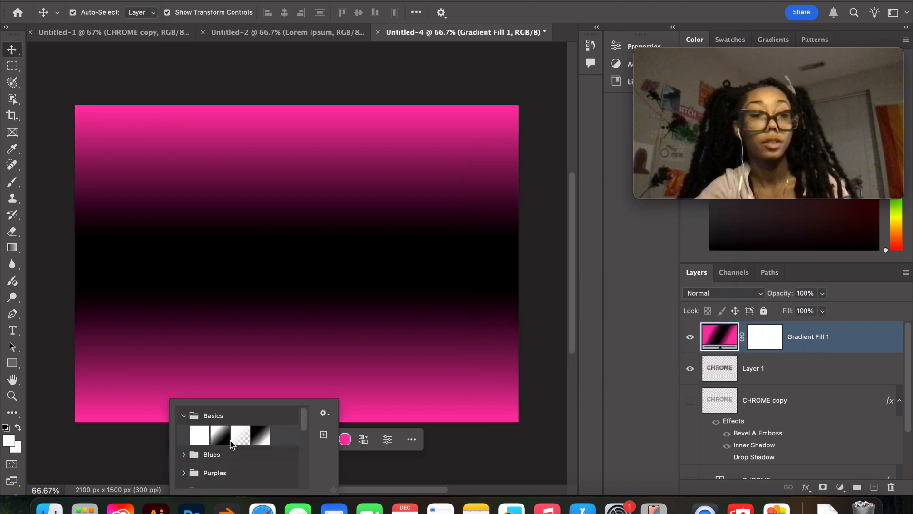
click(220, 436)
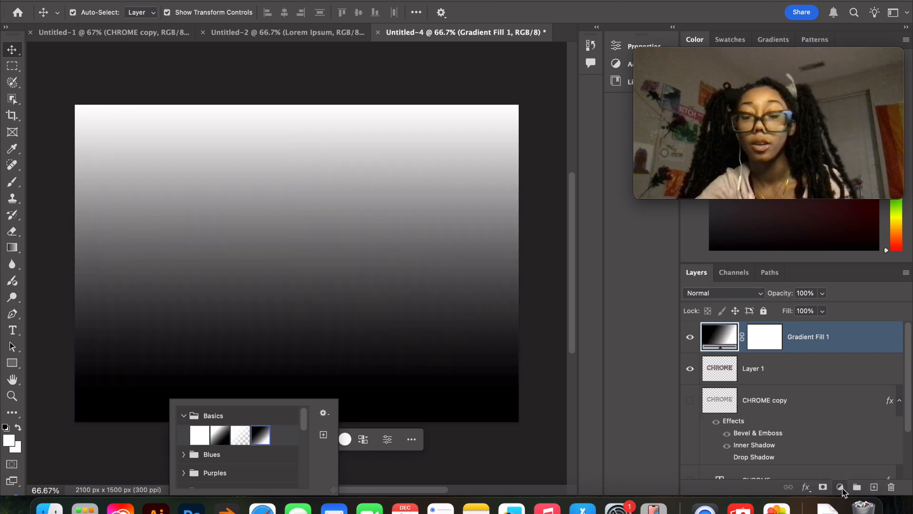
click(841, 488)
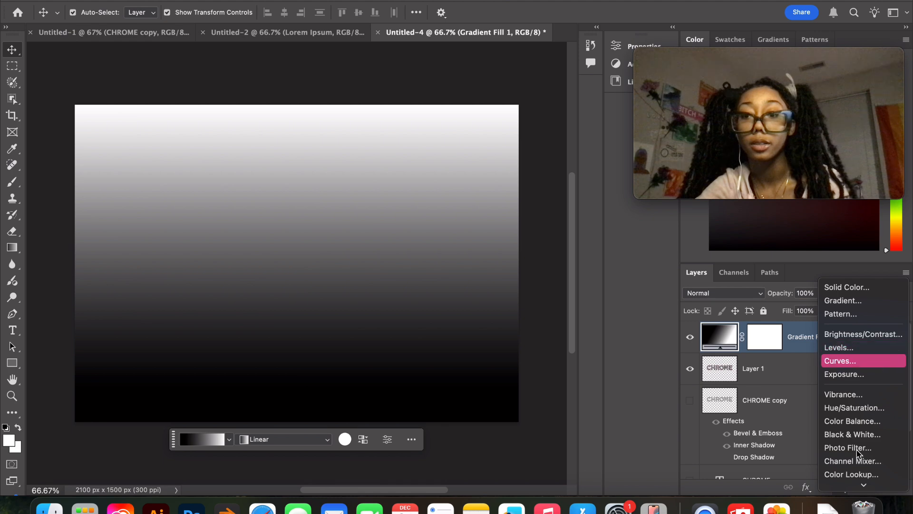
key(Escape)
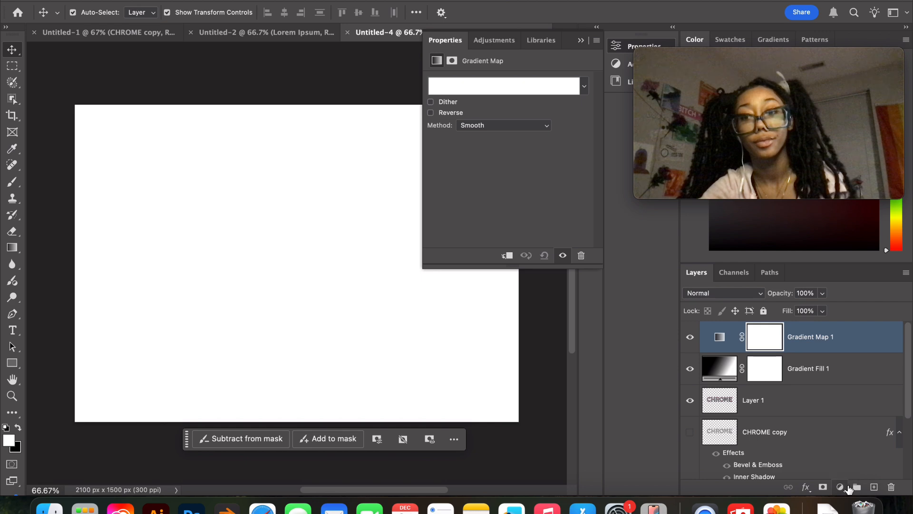
- Add a second gradient fill layer above the gradient map using the custom pink-black-pink preset
click(846, 488)
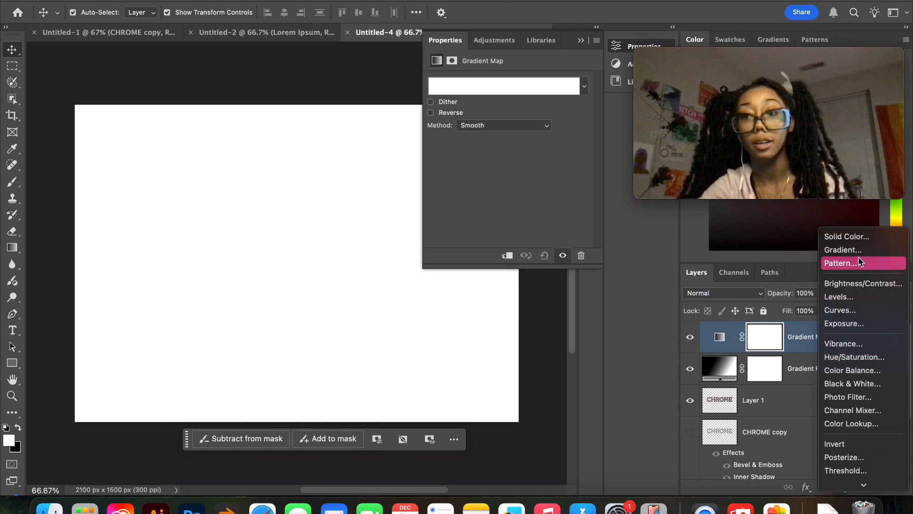
key(Escape)
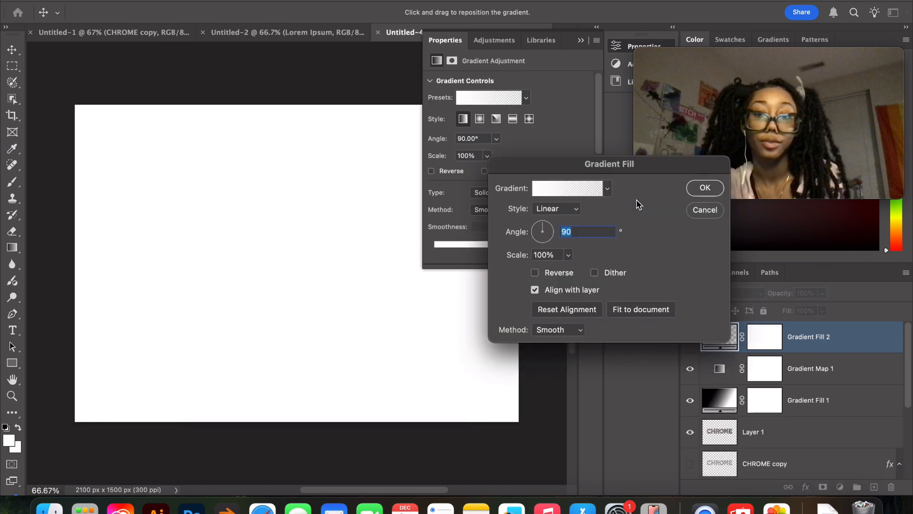
click(606, 189)
scroll(547, 270, down, 2)
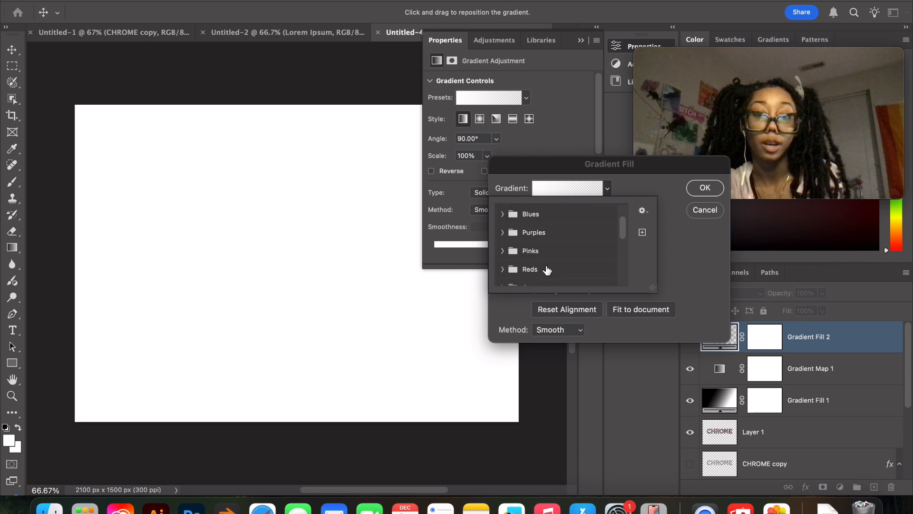
scroll(547, 269, down, 5)
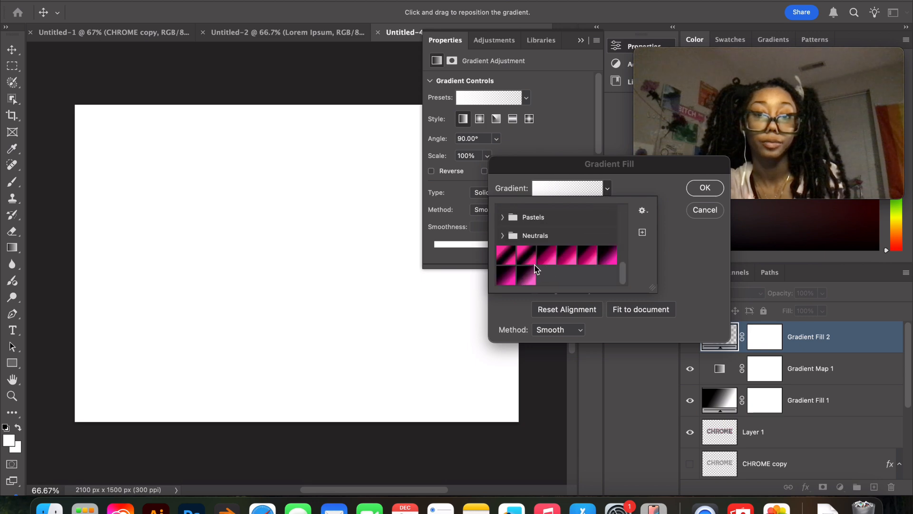
click(511, 257)
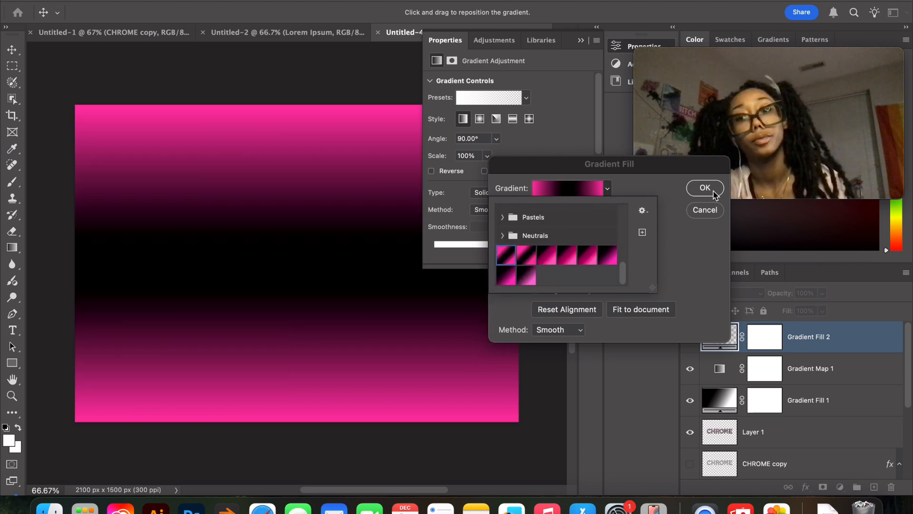
click(711, 192)
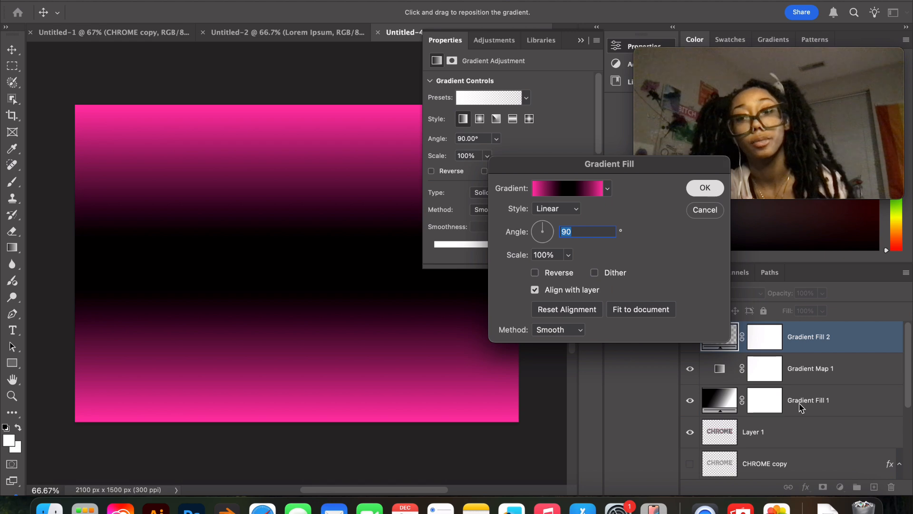
key(Return)
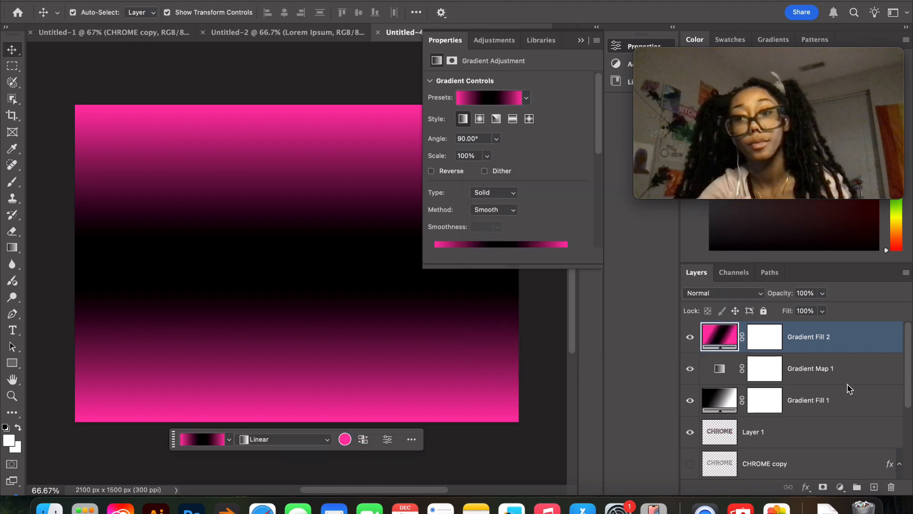
- Set the blend mode of both gradient fills and the gradient map to Overlay
click(850, 388)
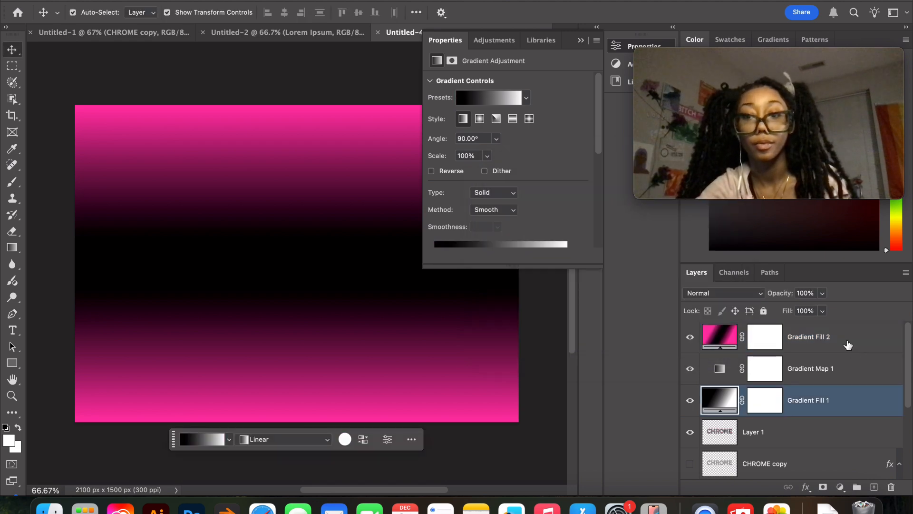
shift+click(808, 330)
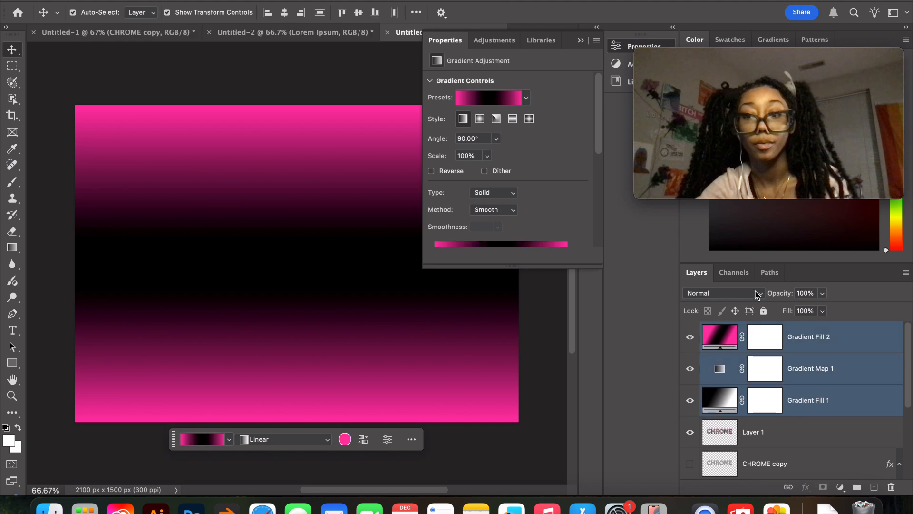
click(757, 294)
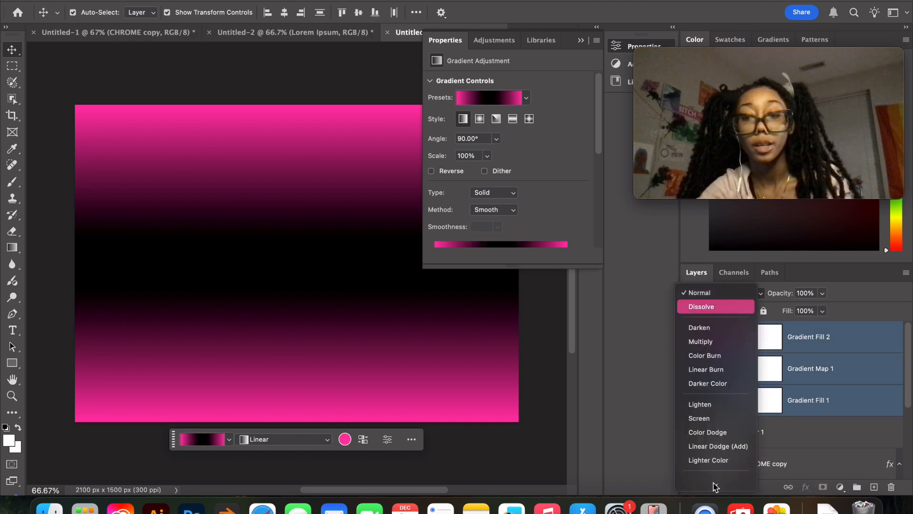
mouse_move(715, 486)
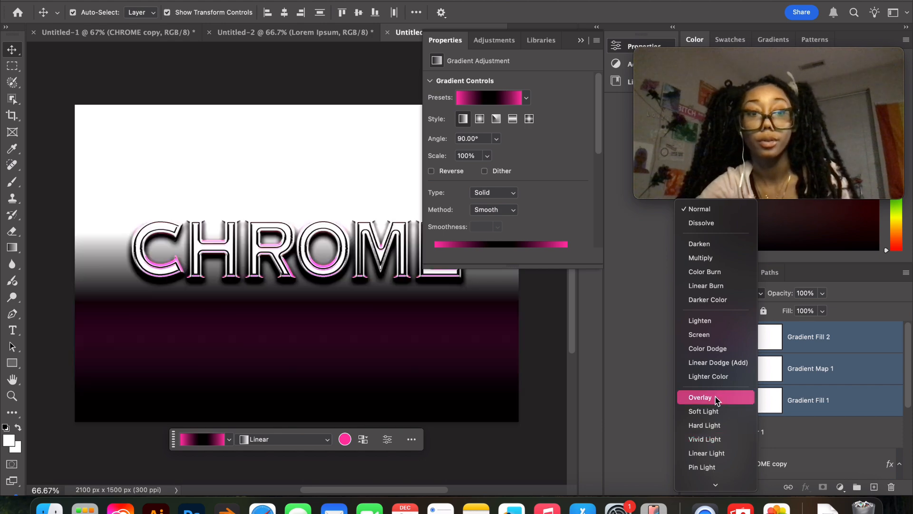
click(716, 399)
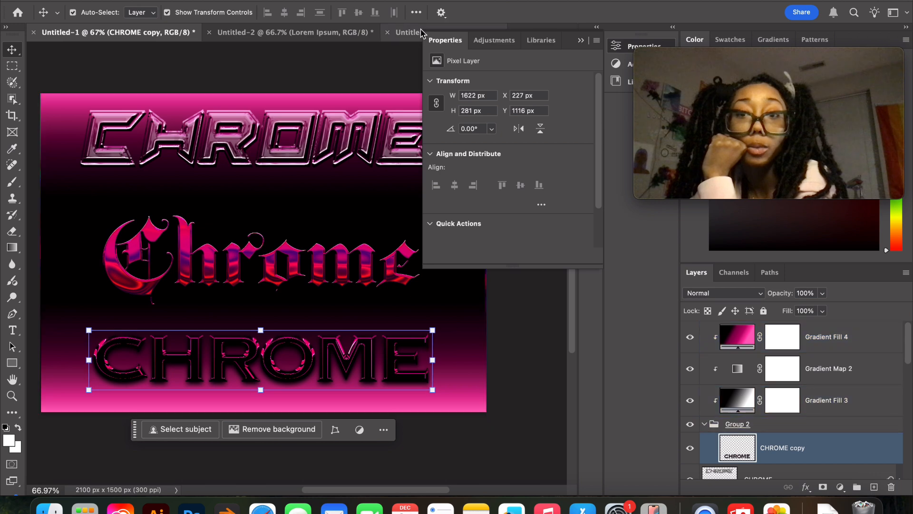
- In Untitled-4, clip Gradient Fill 1, Gradient Map 1 and Gradient Fill 2 to the merged CHROME layer
click(406, 36)
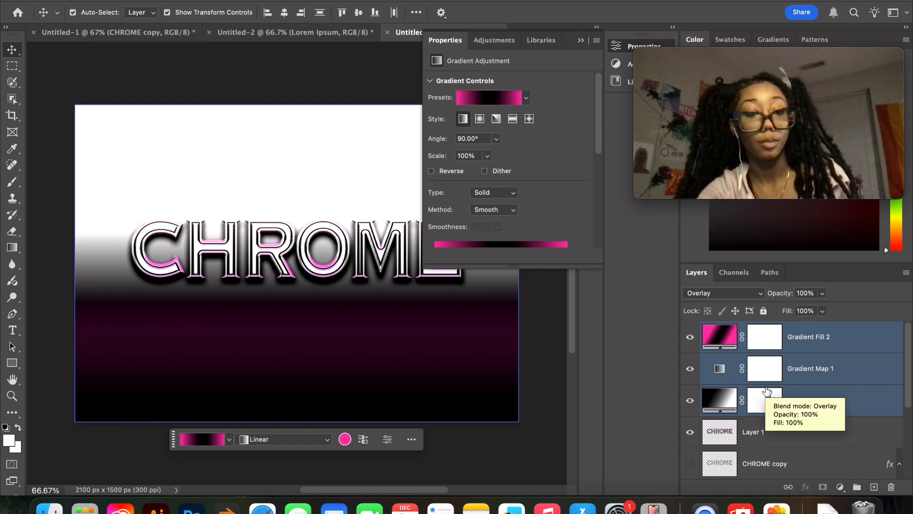
drag(766, 391, 766, 383)
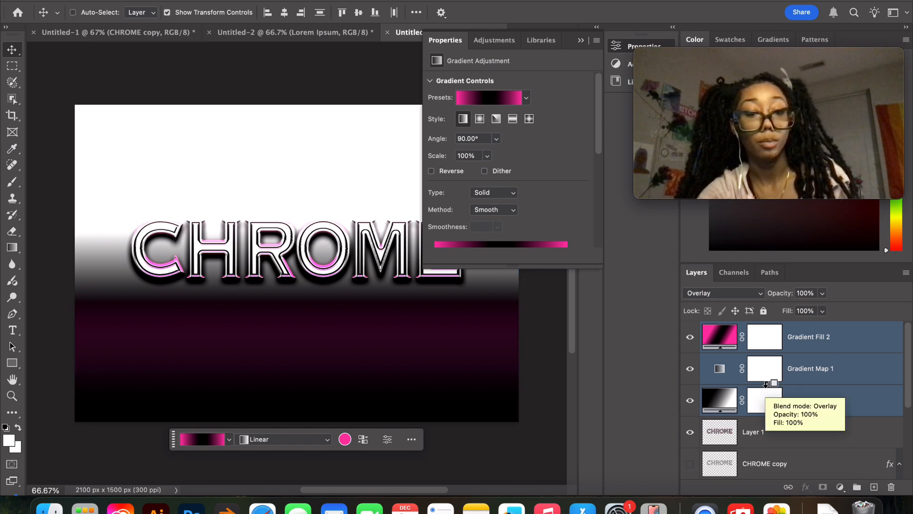
alt+click(766, 383)
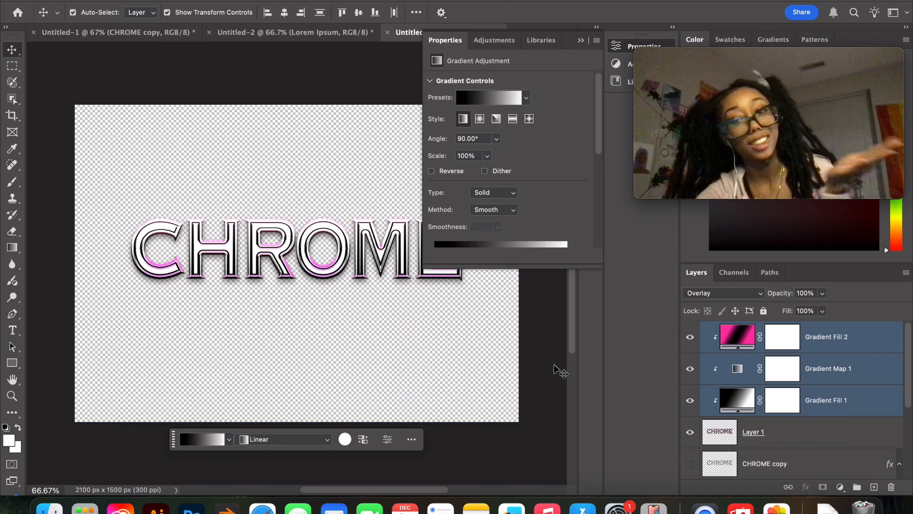
- Look through the lower CHROME layers and switch to the Untitled-1 document for comparison
scroll(737, 447, down, 4)
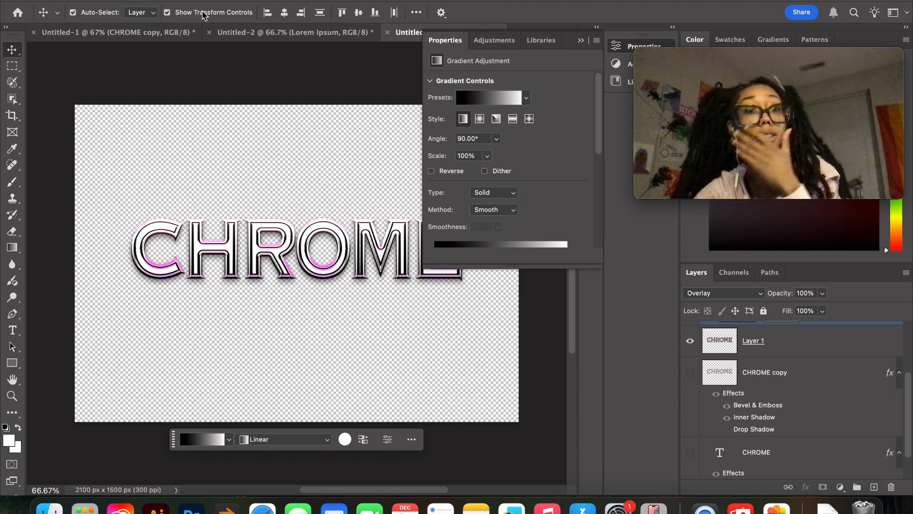
click(155, 33)
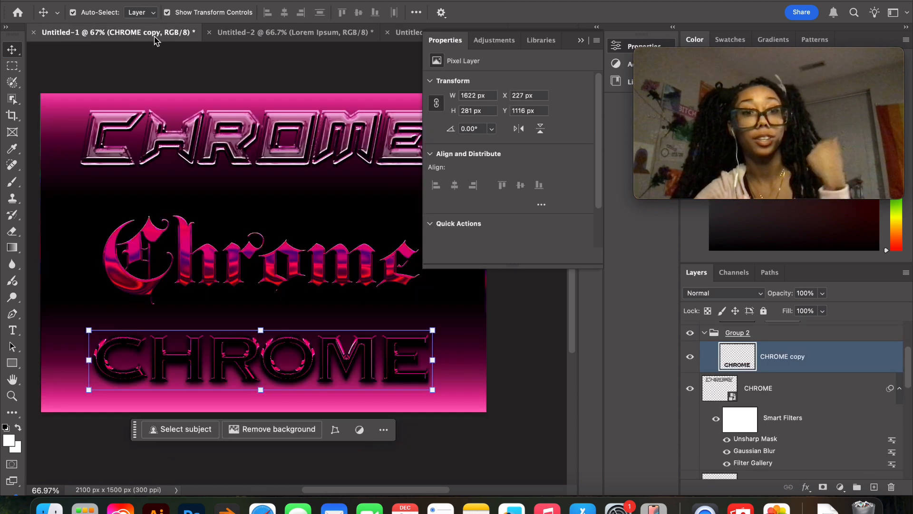